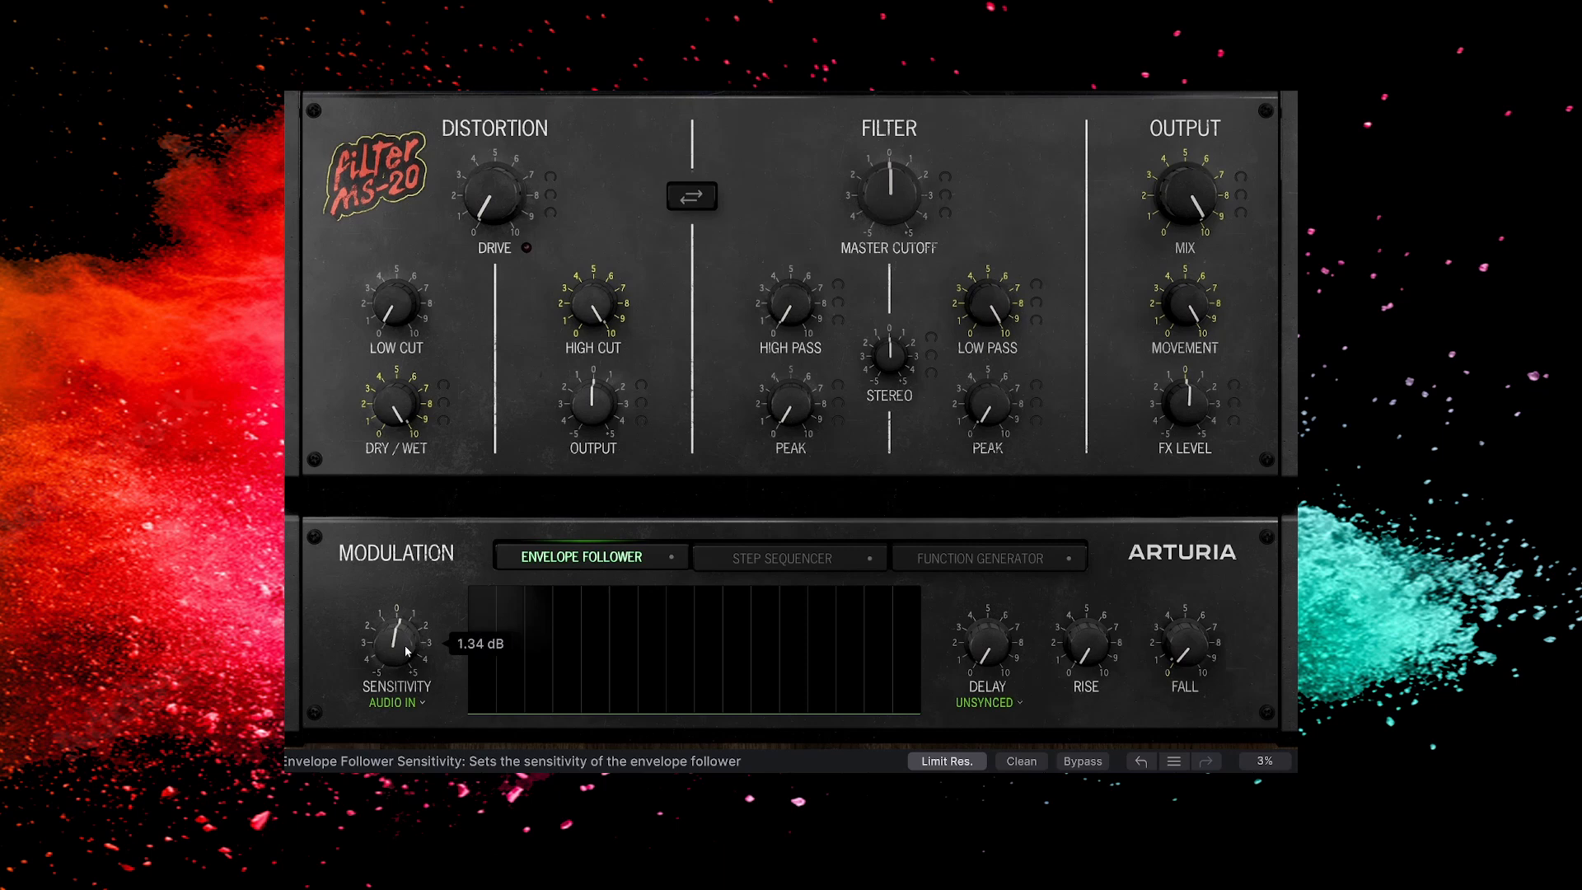
Step: Review the source options of the envelope follower
left_click(393, 702)
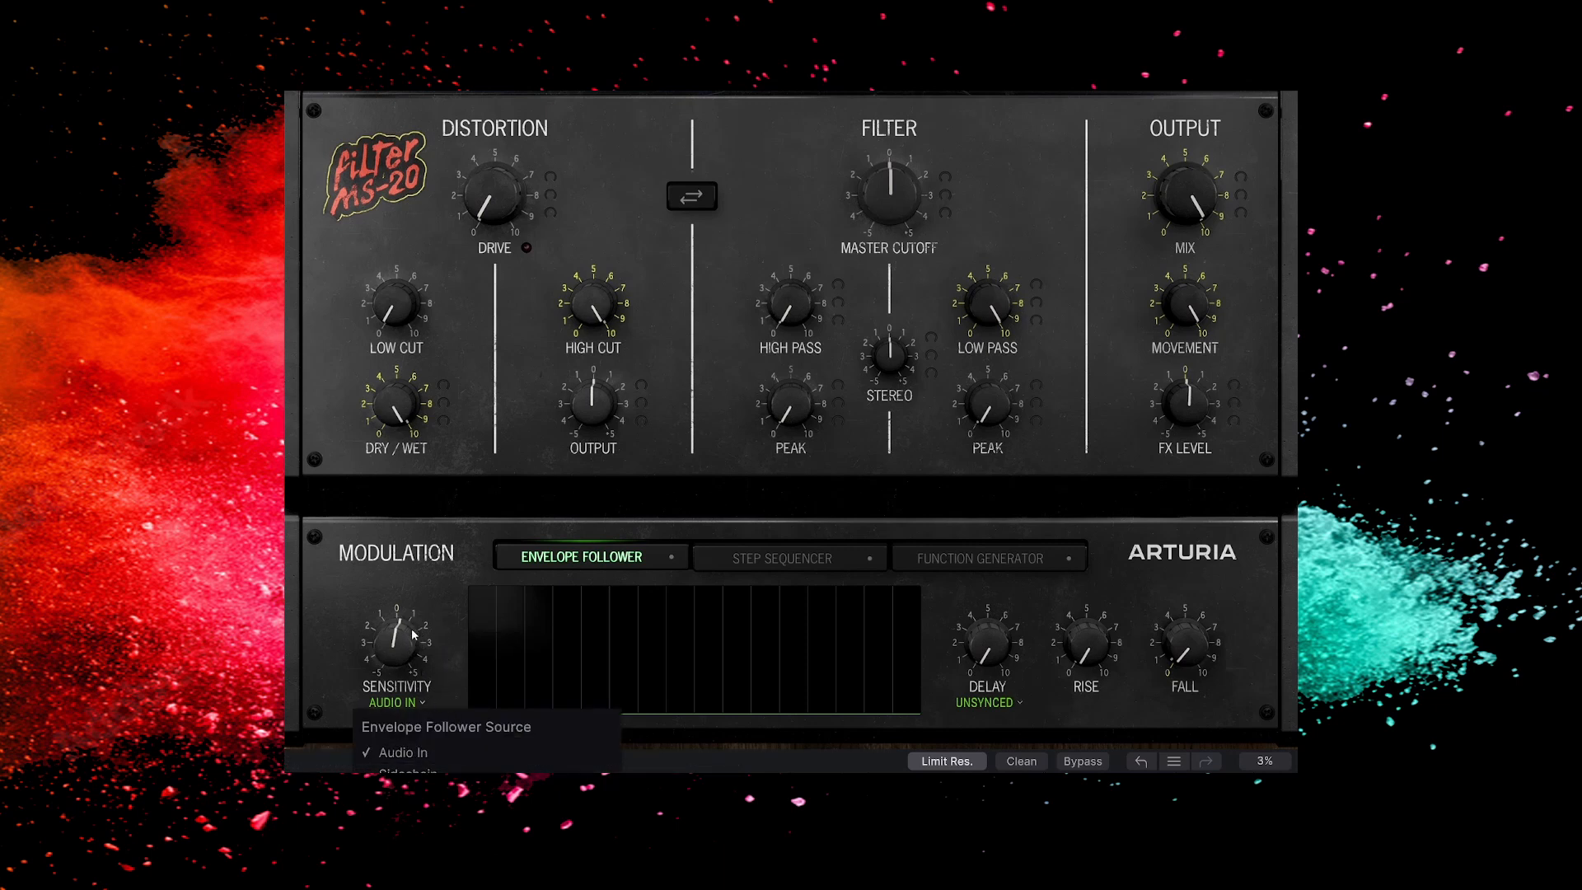
left_click(441, 611)
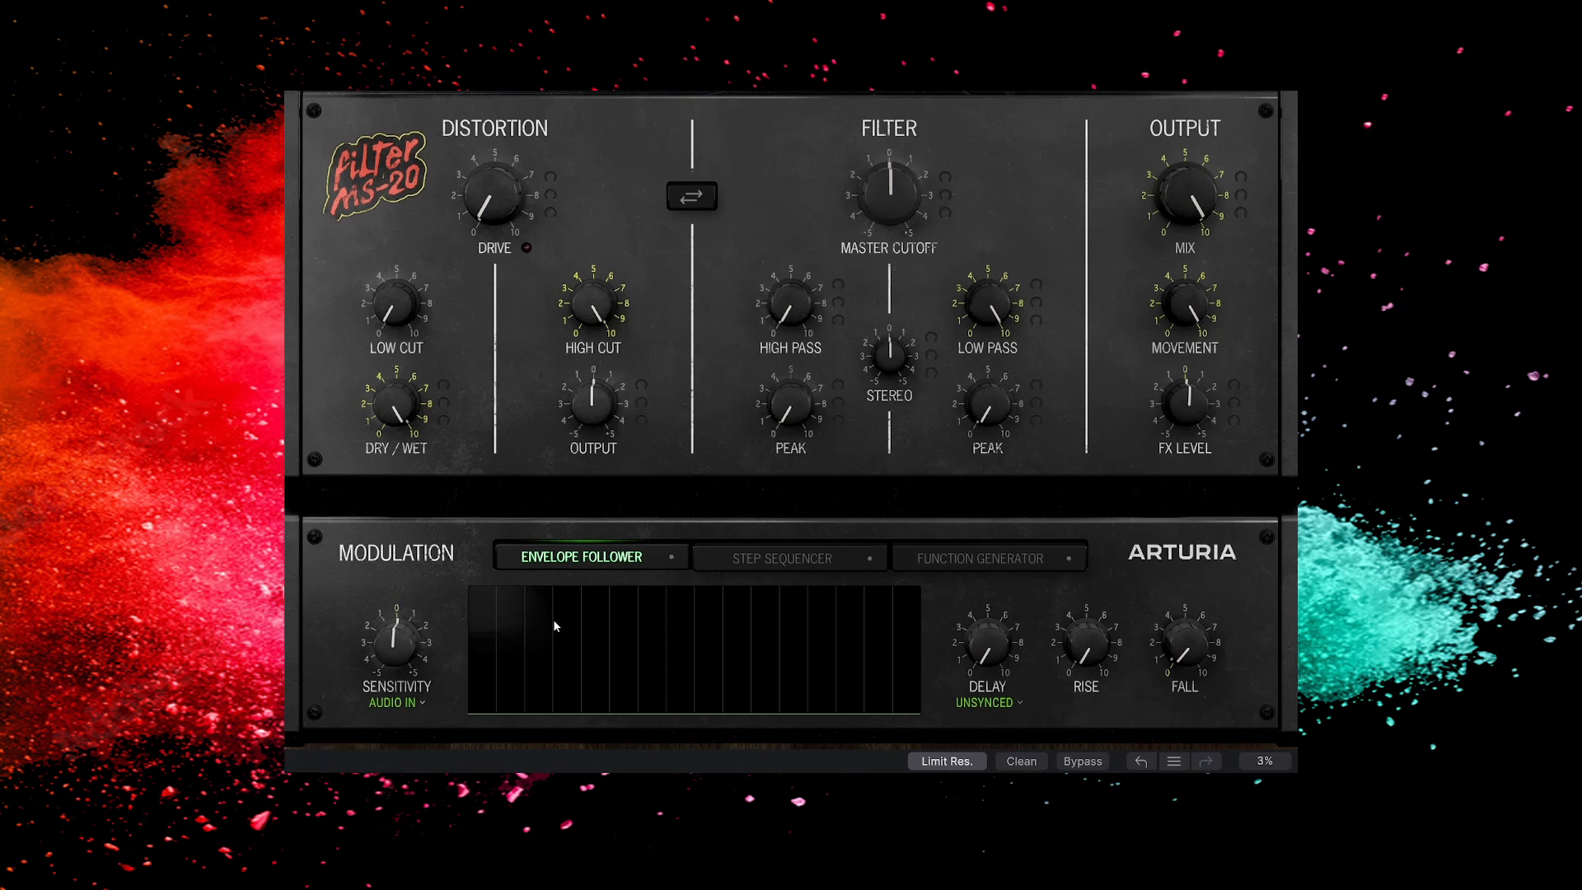
Step: Redraw the values of steps 2 to 5 in the step sequencer and review its rate type options
left_click(766, 559)
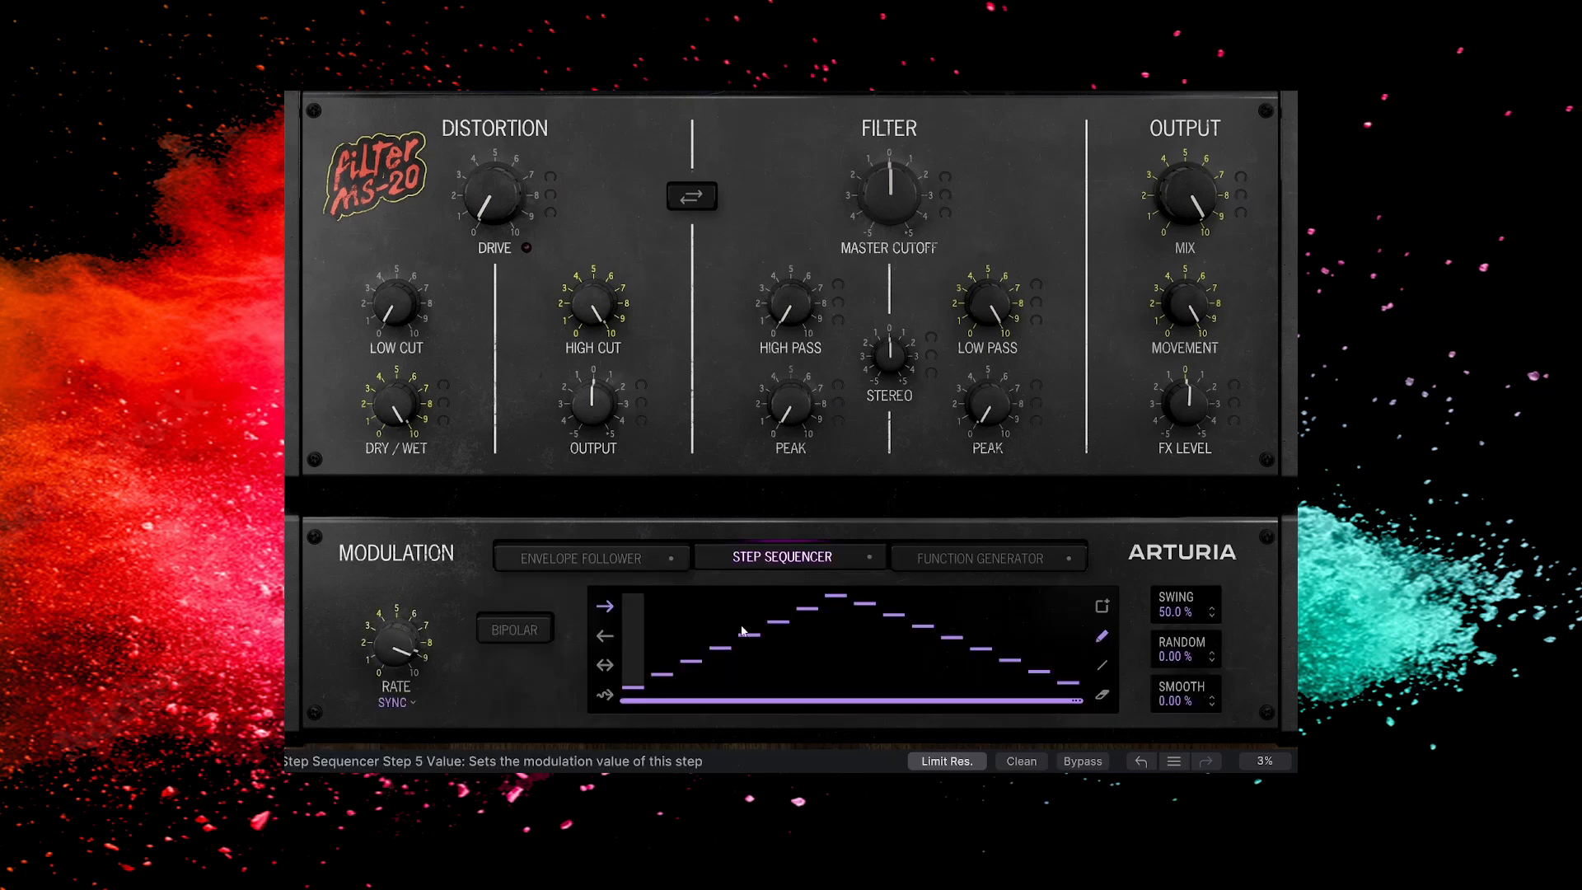
left_click_drag(663, 632, 750, 661)
mouse_move(404, 659)
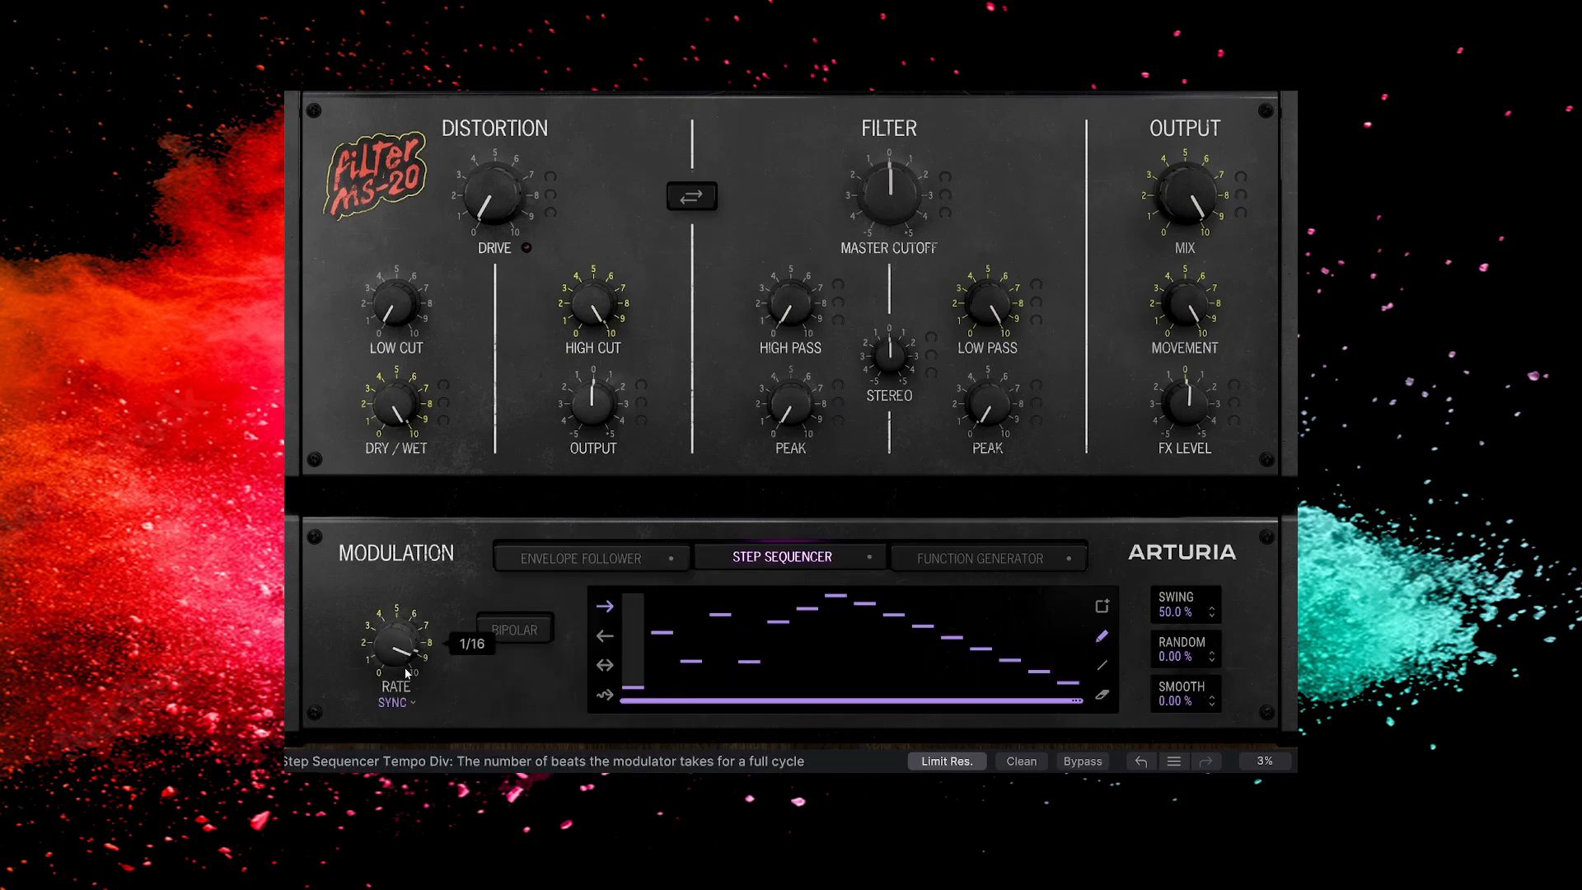
left_click(393, 702)
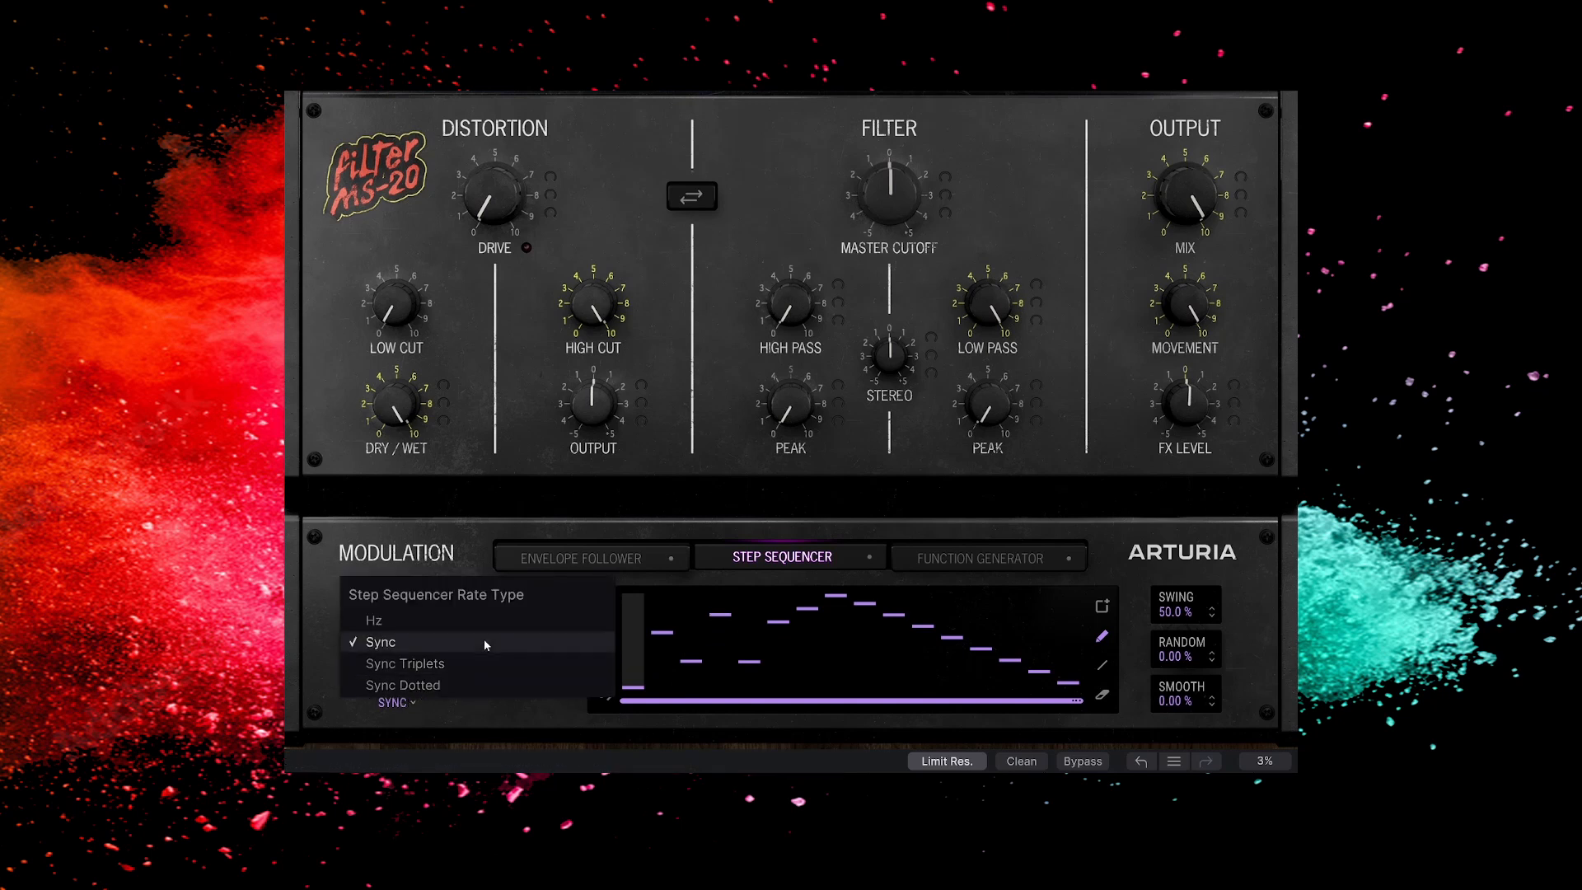
left_click(517, 712)
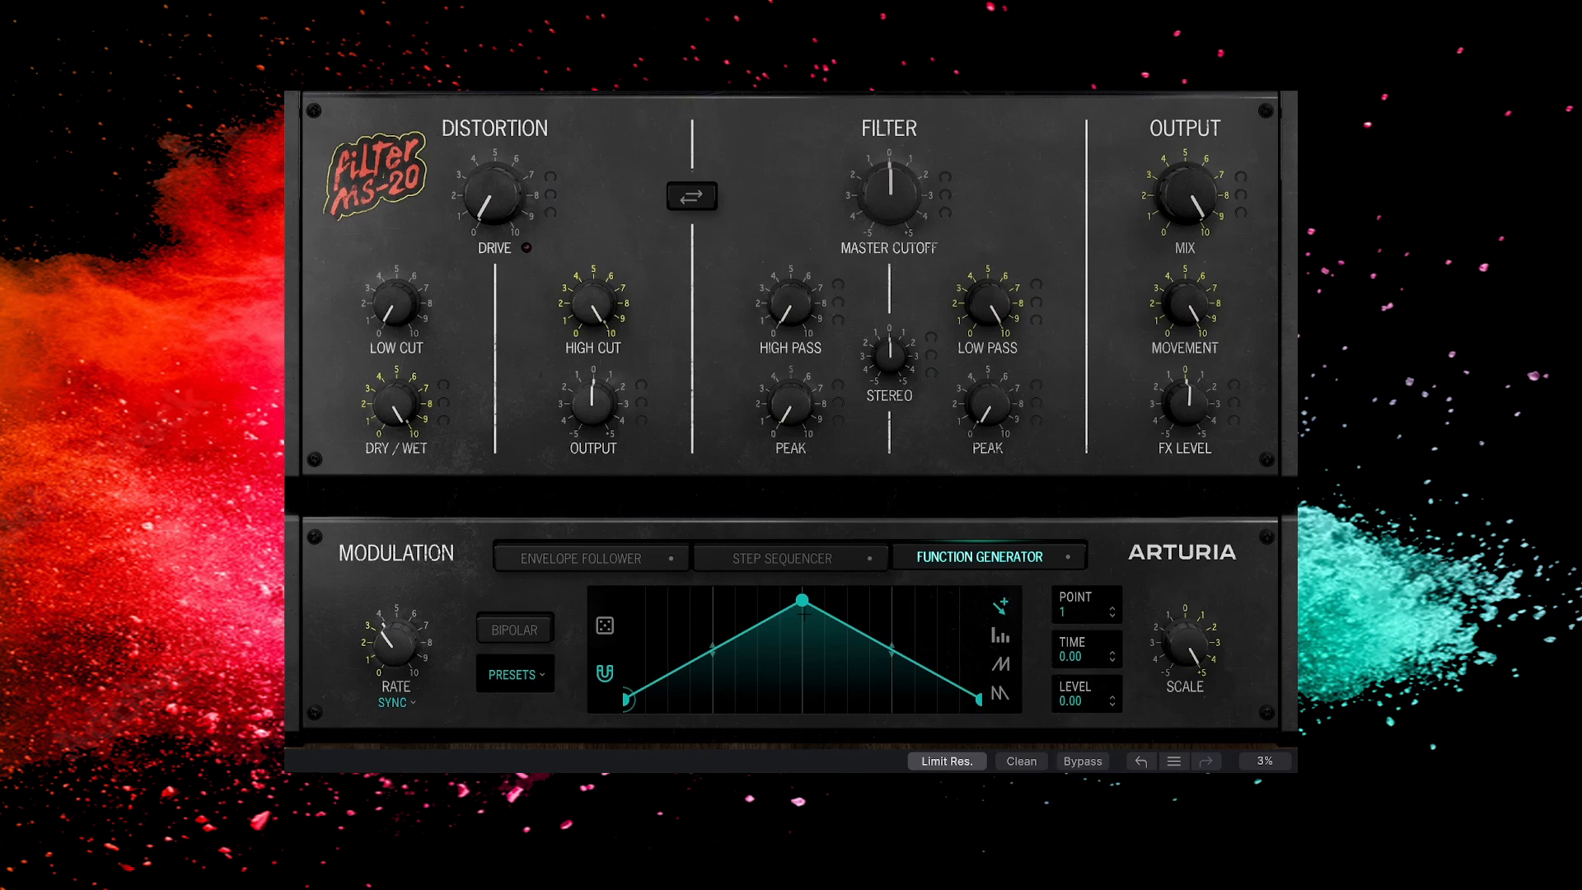
Step: Try the 1. Sine preset in the function generator and replace it with Asymmetrical Saw
double_click(383, 640)
left_click(534, 684)
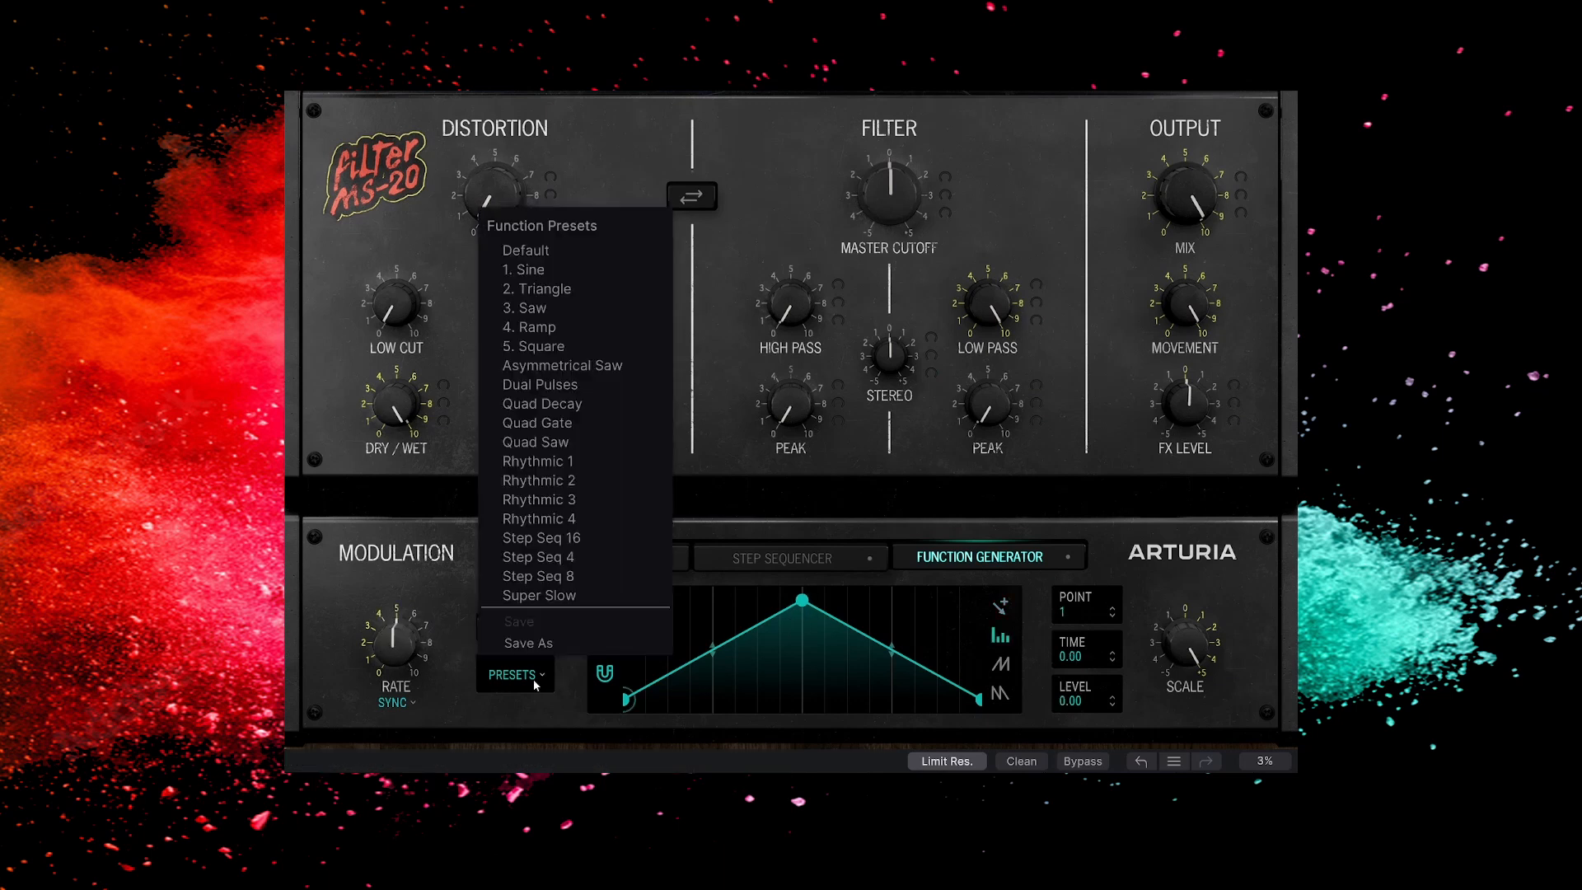
left_click(544, 271)
left_click(535, 684)
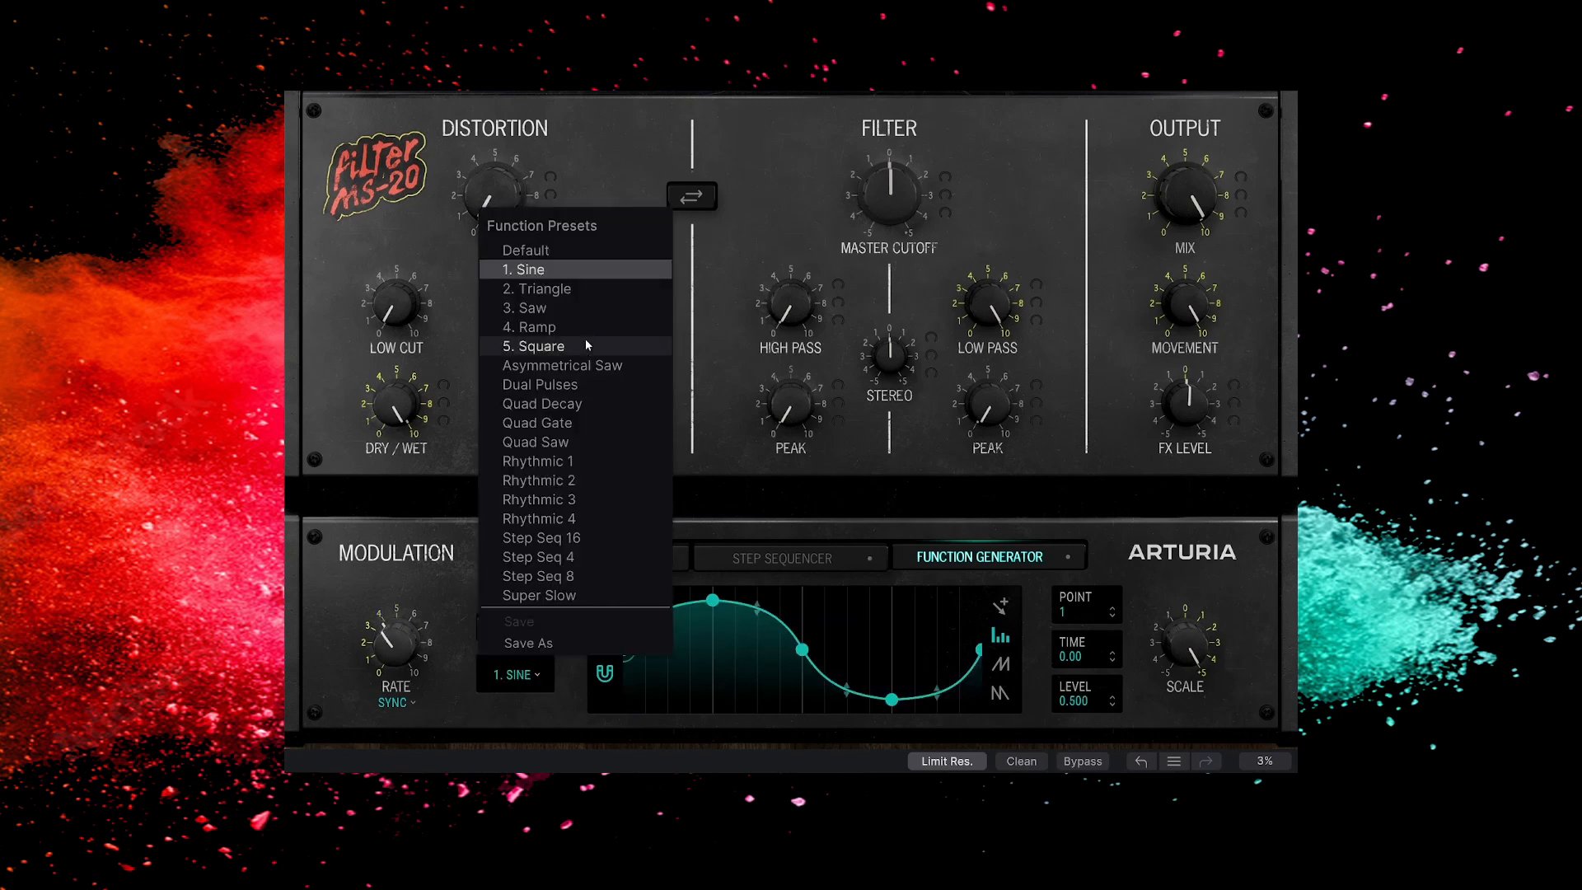
left_click(571, 369)
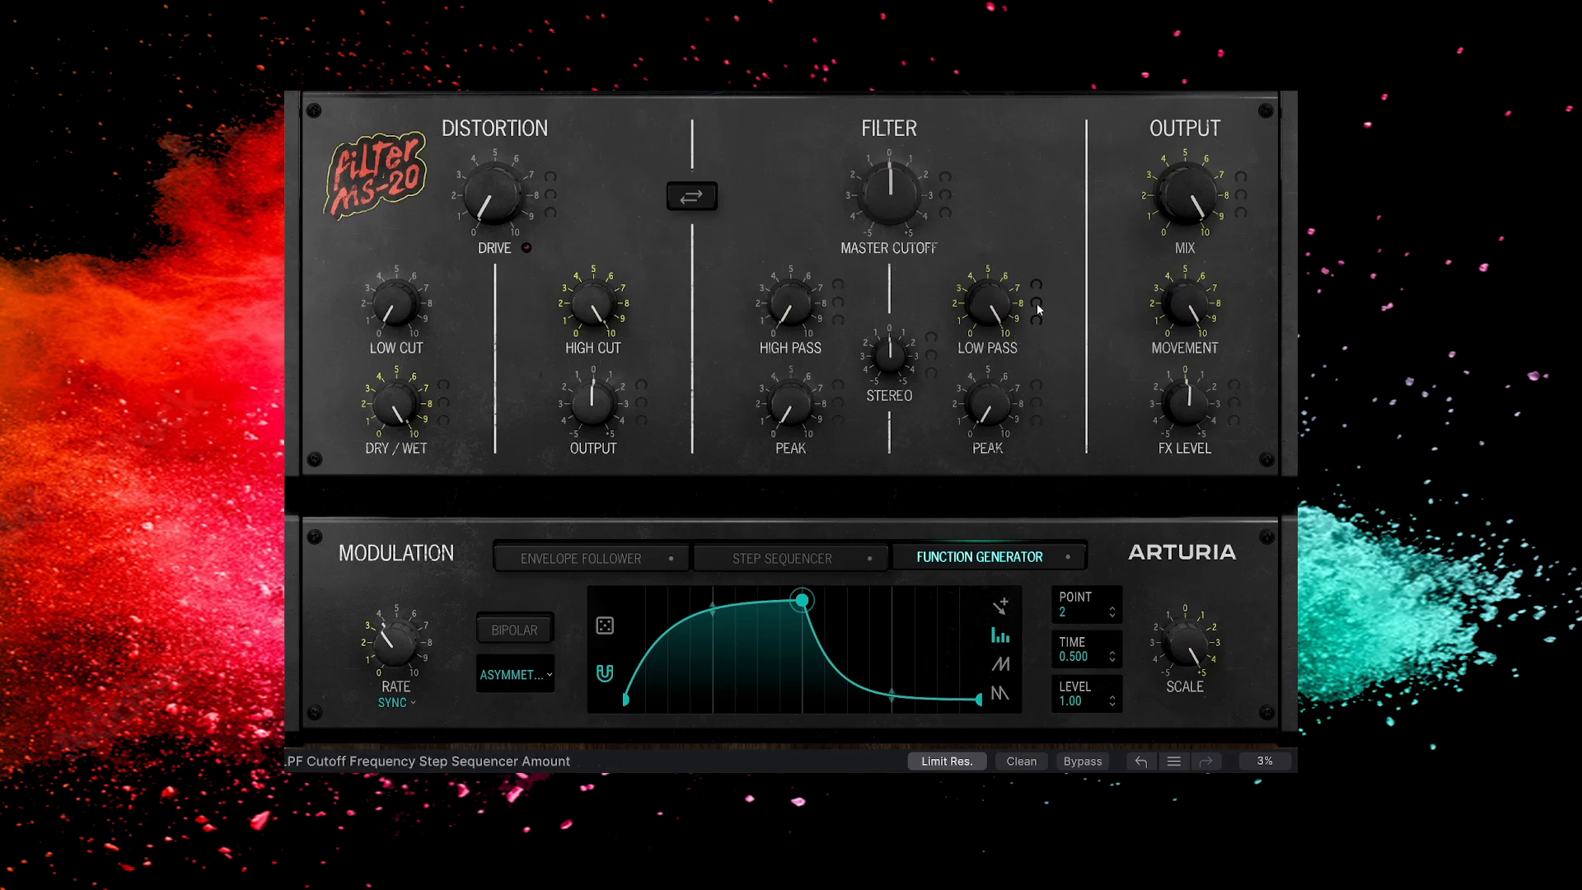
Step: Assign the function generator, envelope follower and step sequencer to modulate the low-pass cutoff
mouse_move(1040, 285)
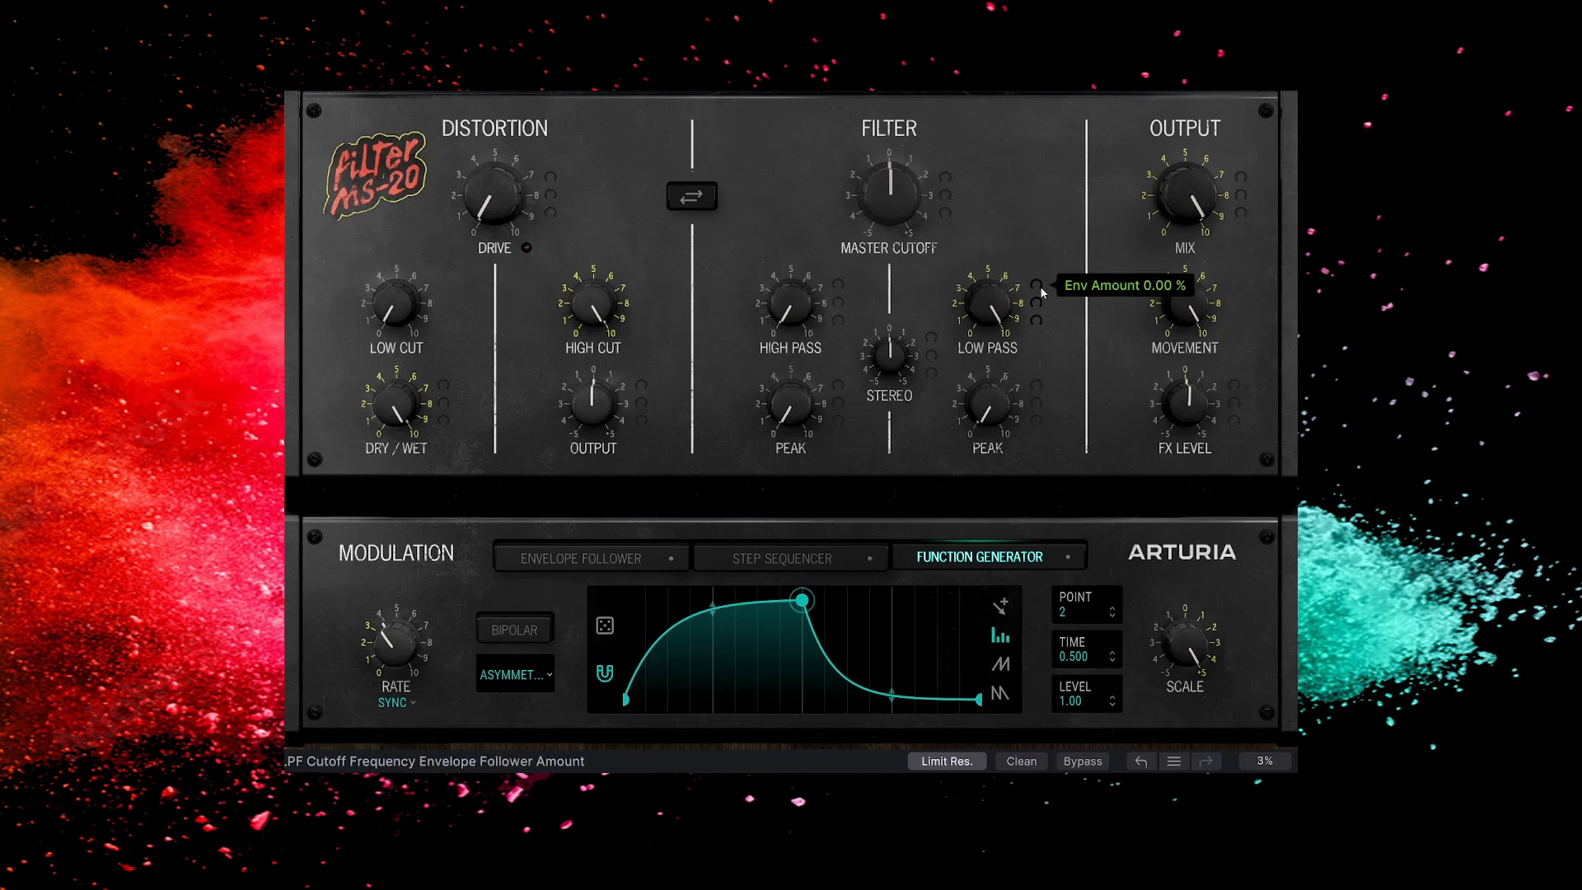
mouse_move(1042, 325)
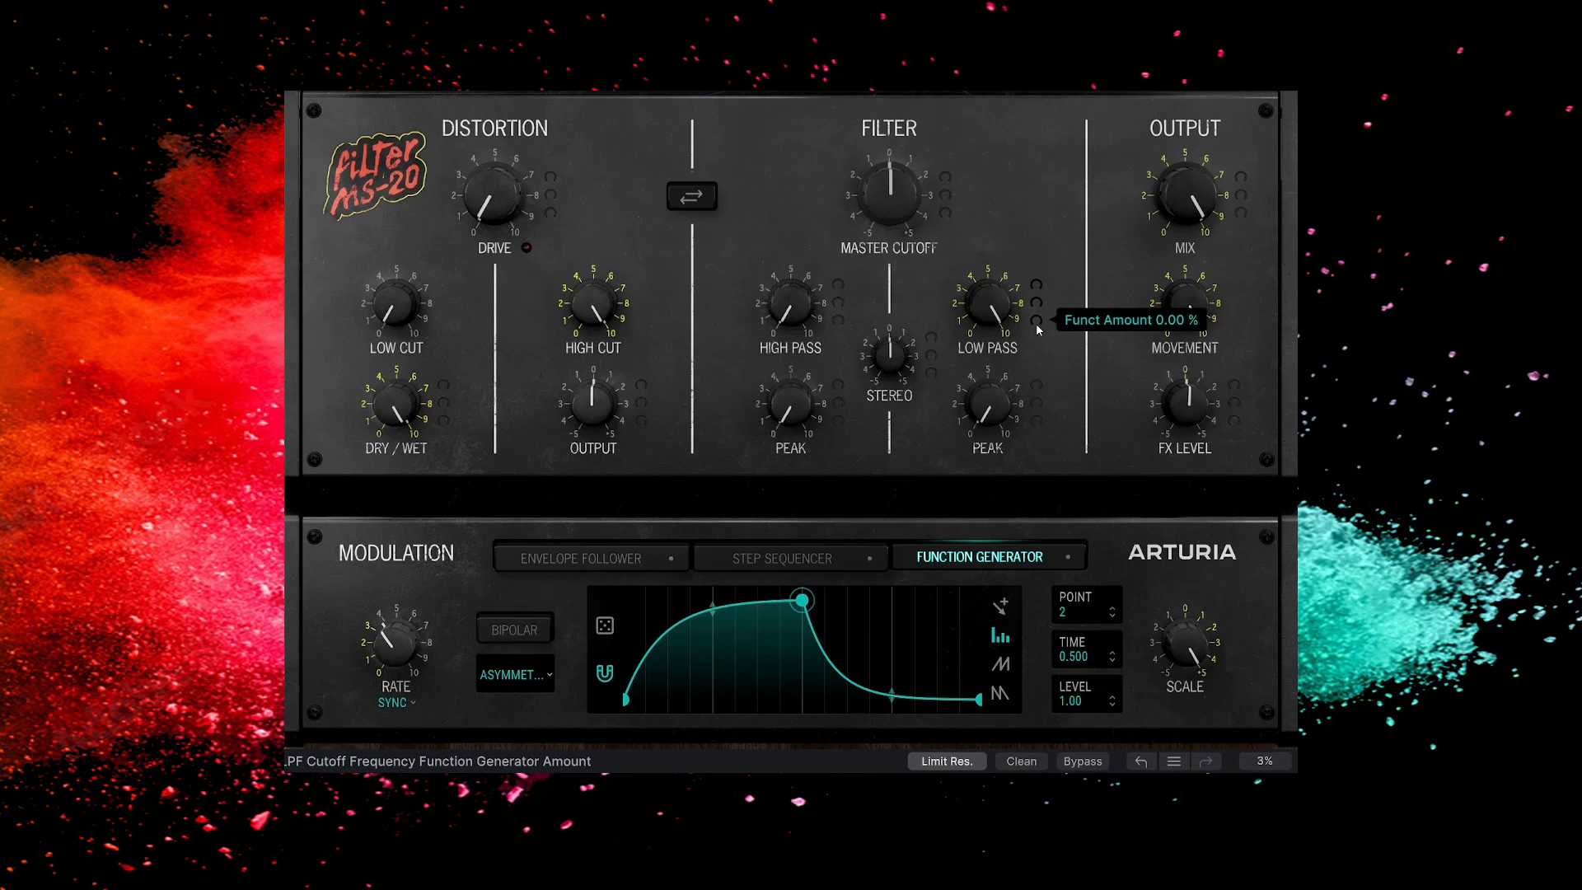
left_click_drag(1037, 323, 1037, 262)
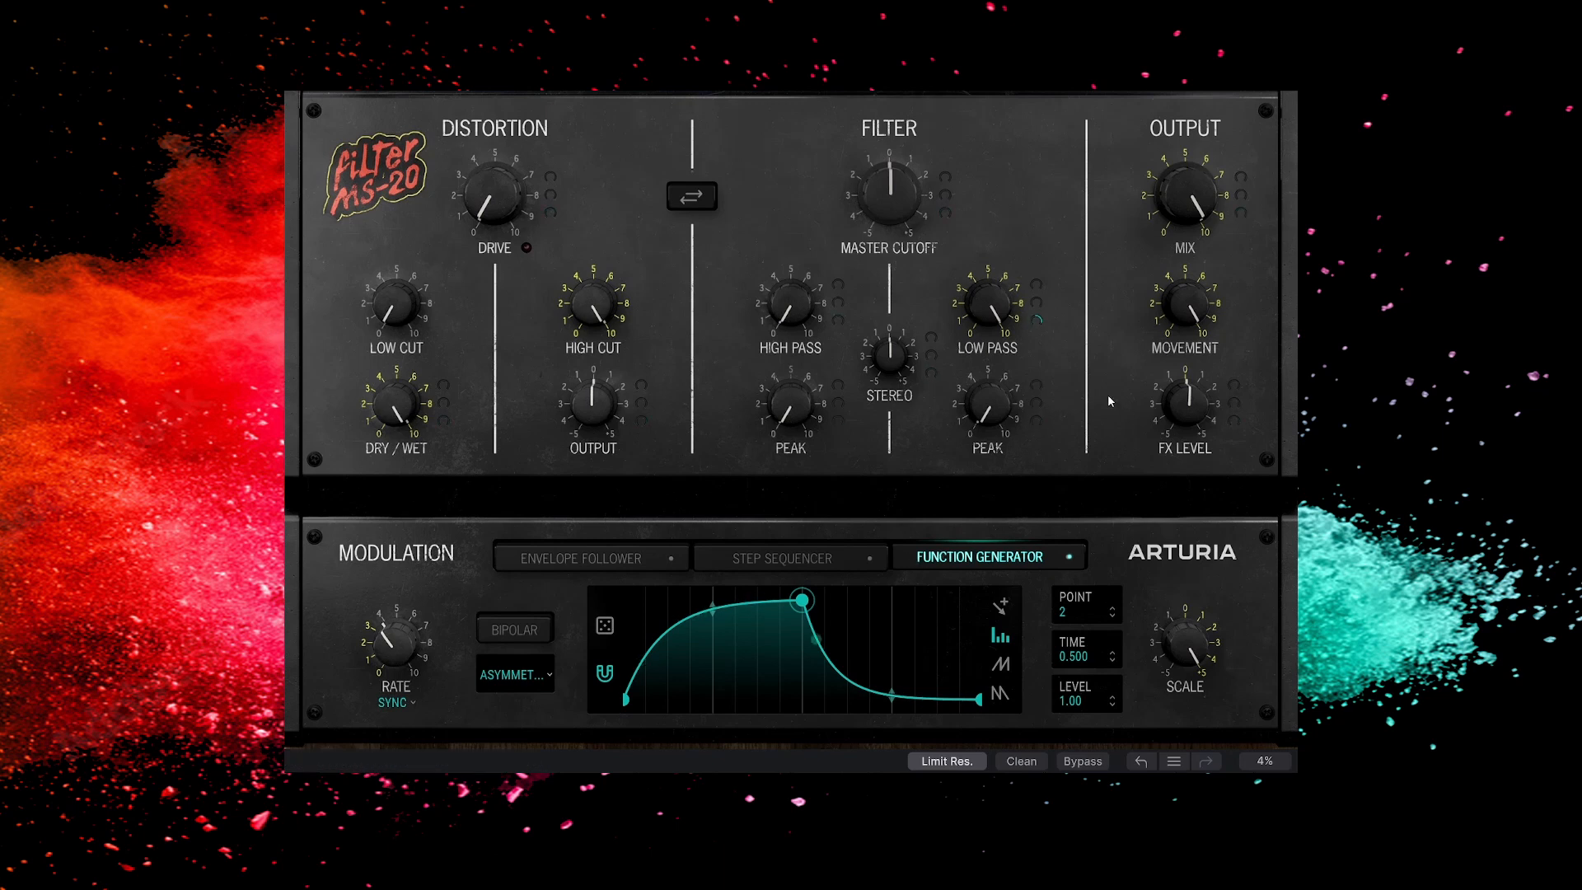
left_click_drag(1036, 284, 1037, 230)
left_click(777, 557)
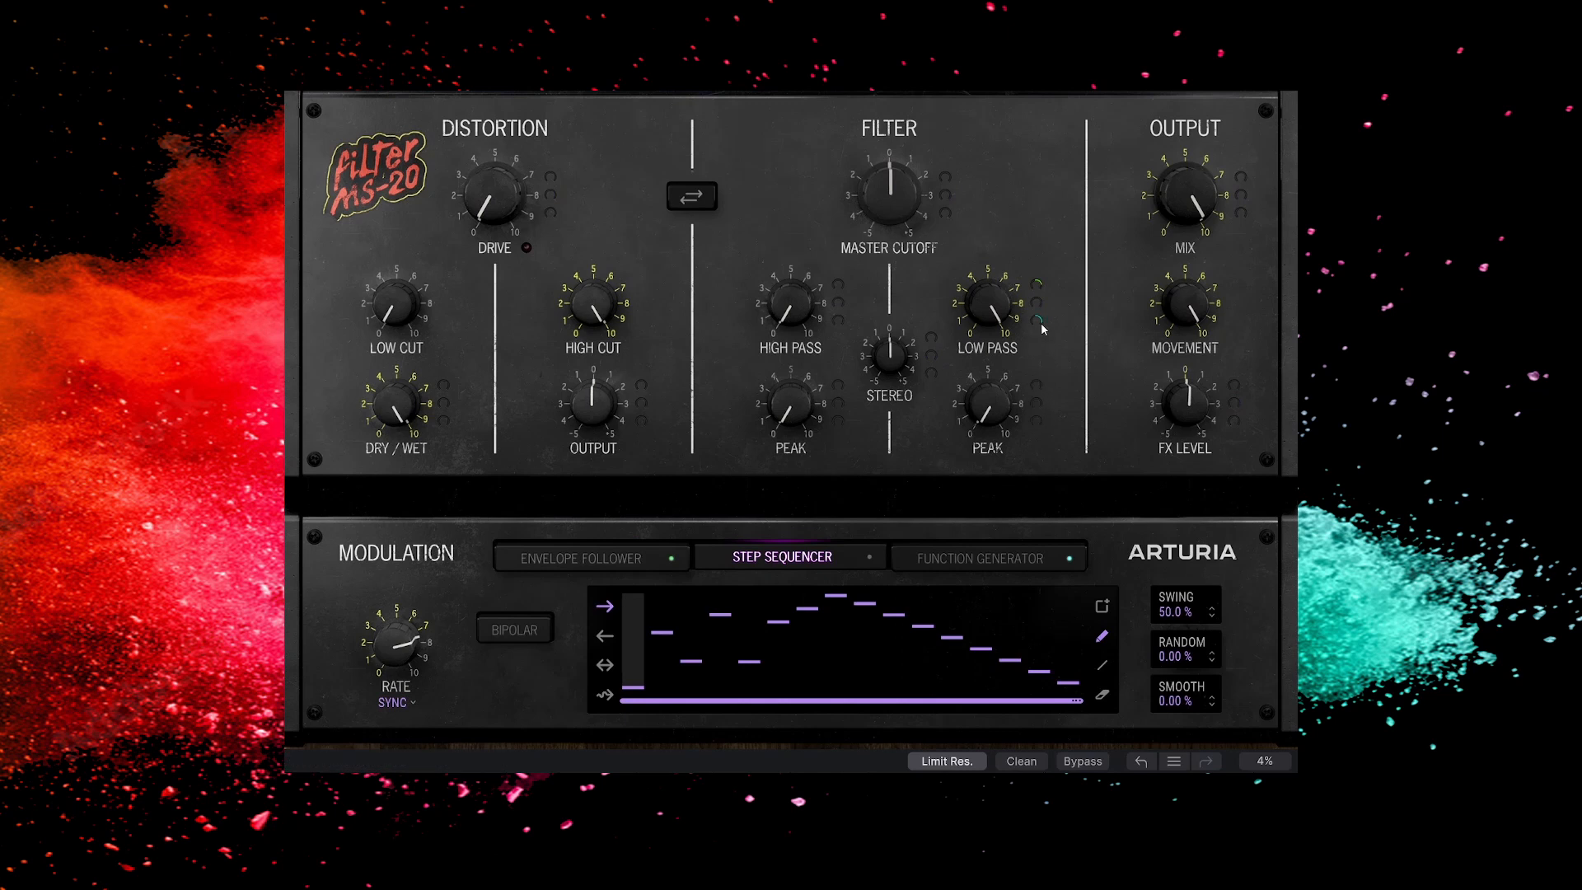
left_click_drag(1037, 303, 1036, 262)
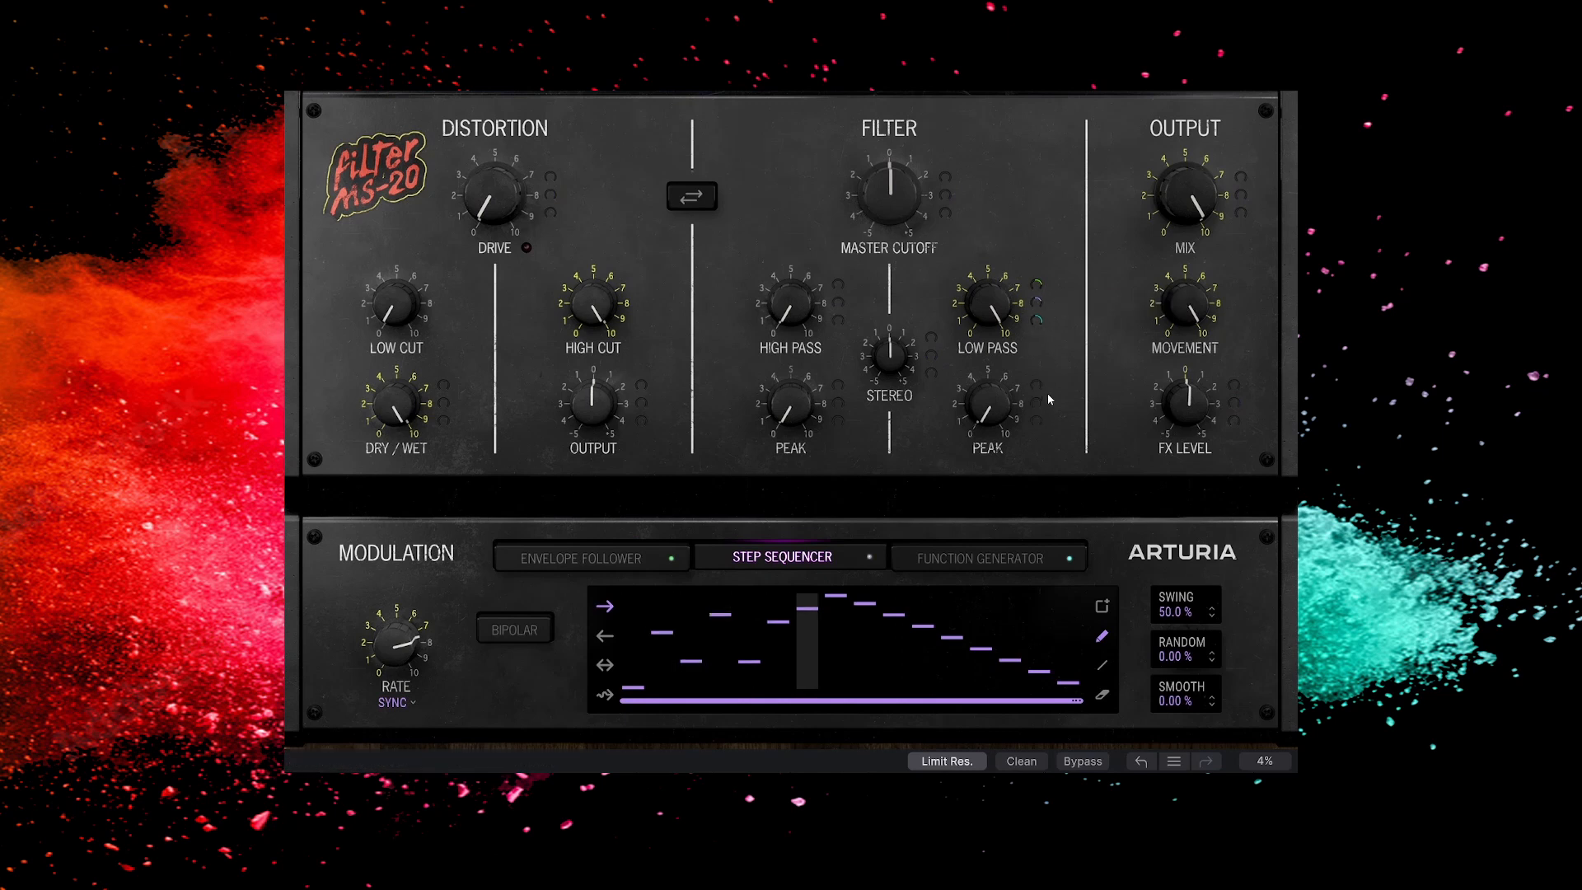
mouse_move(1036, 327)
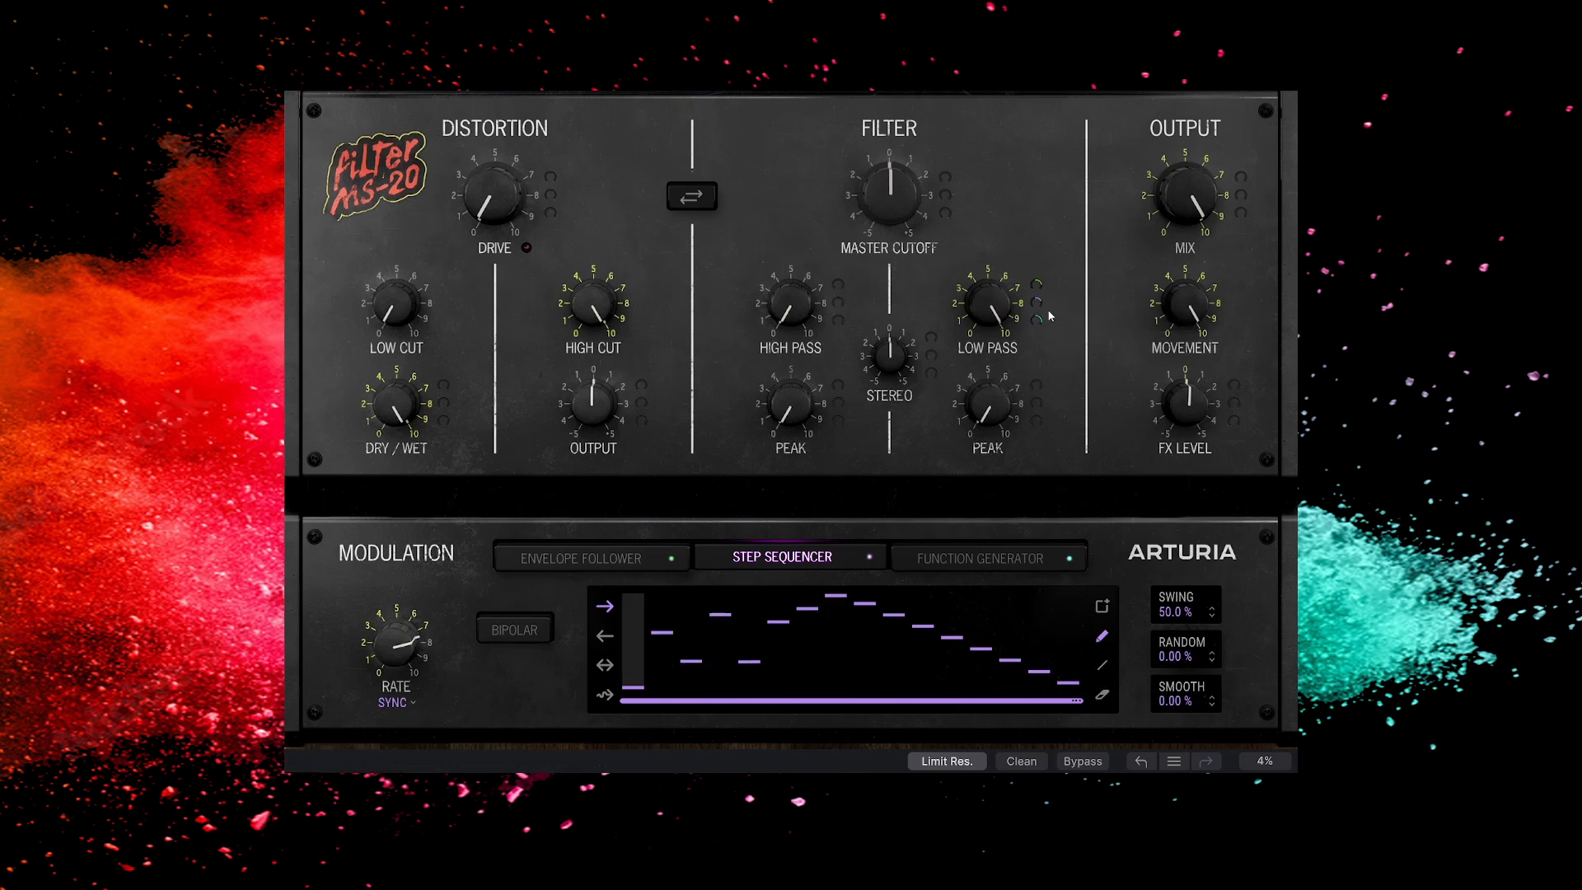
Step: Try the Movement control and assign all three modulators to the high-pass cutoff
mouse_move(1201, 319)
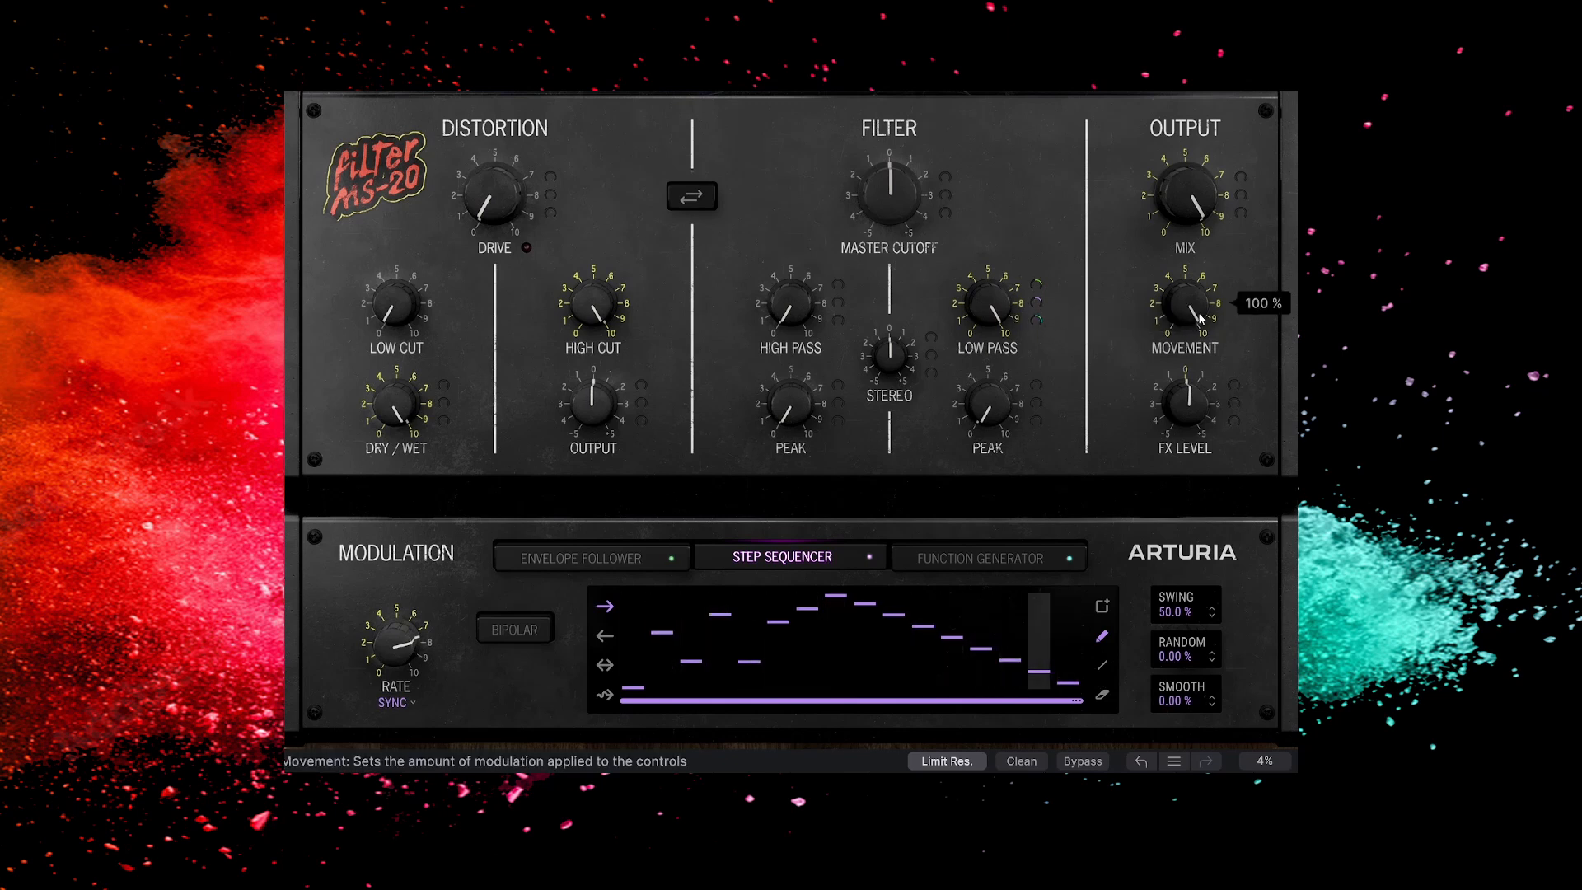
mouse_move(1201, 319)
left_mouse_down()
mouse_move(1201, 336)
mouse_move(1201, 319)
left_mouse_up()
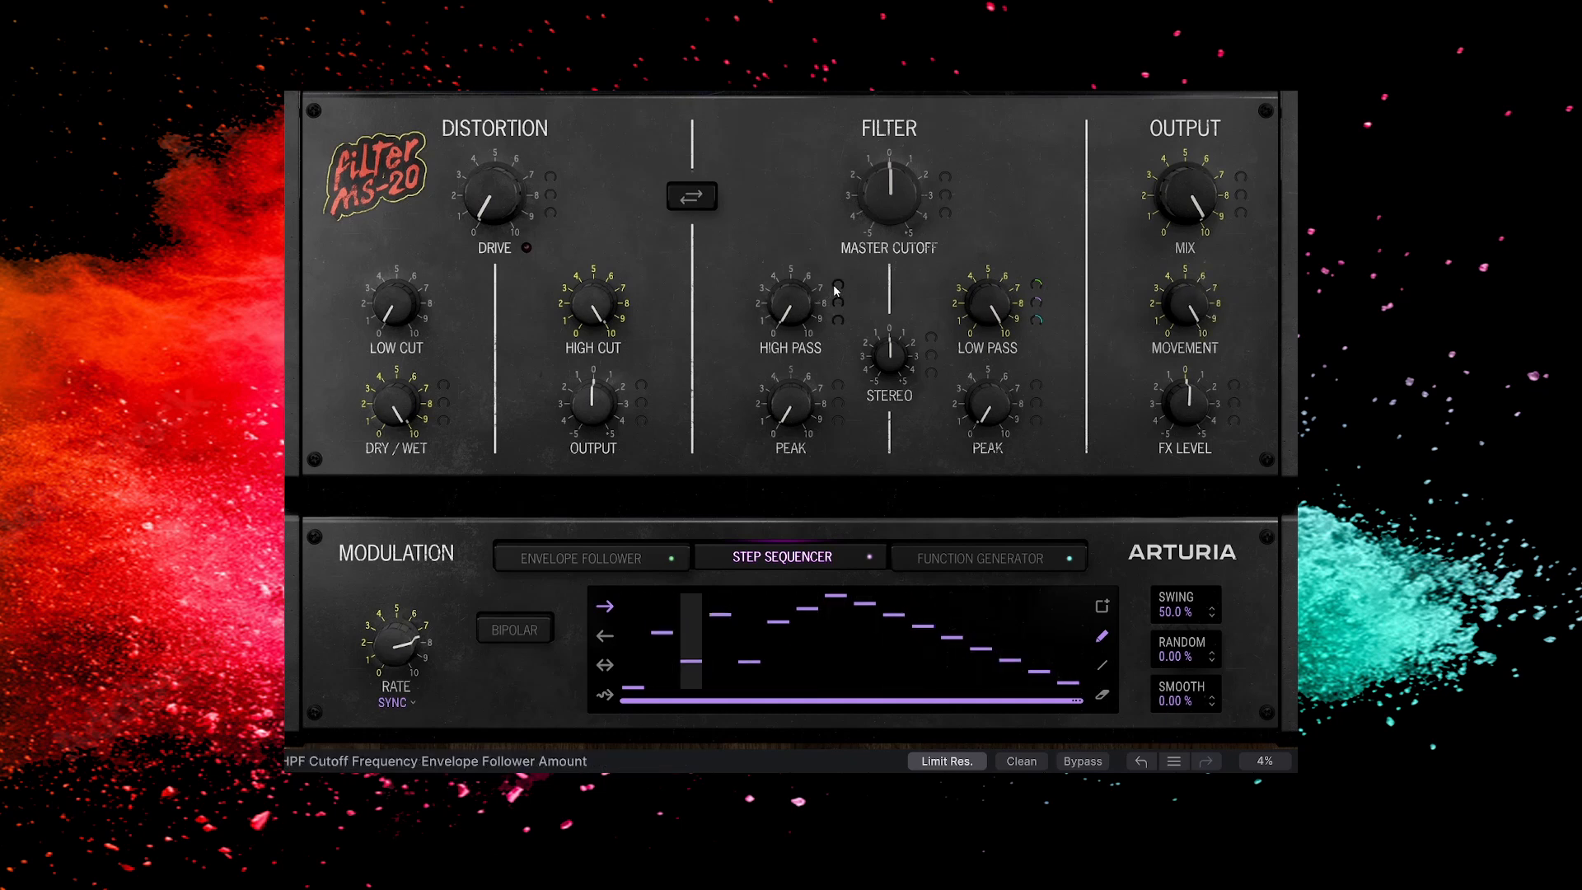
mouse_move(838, 319)
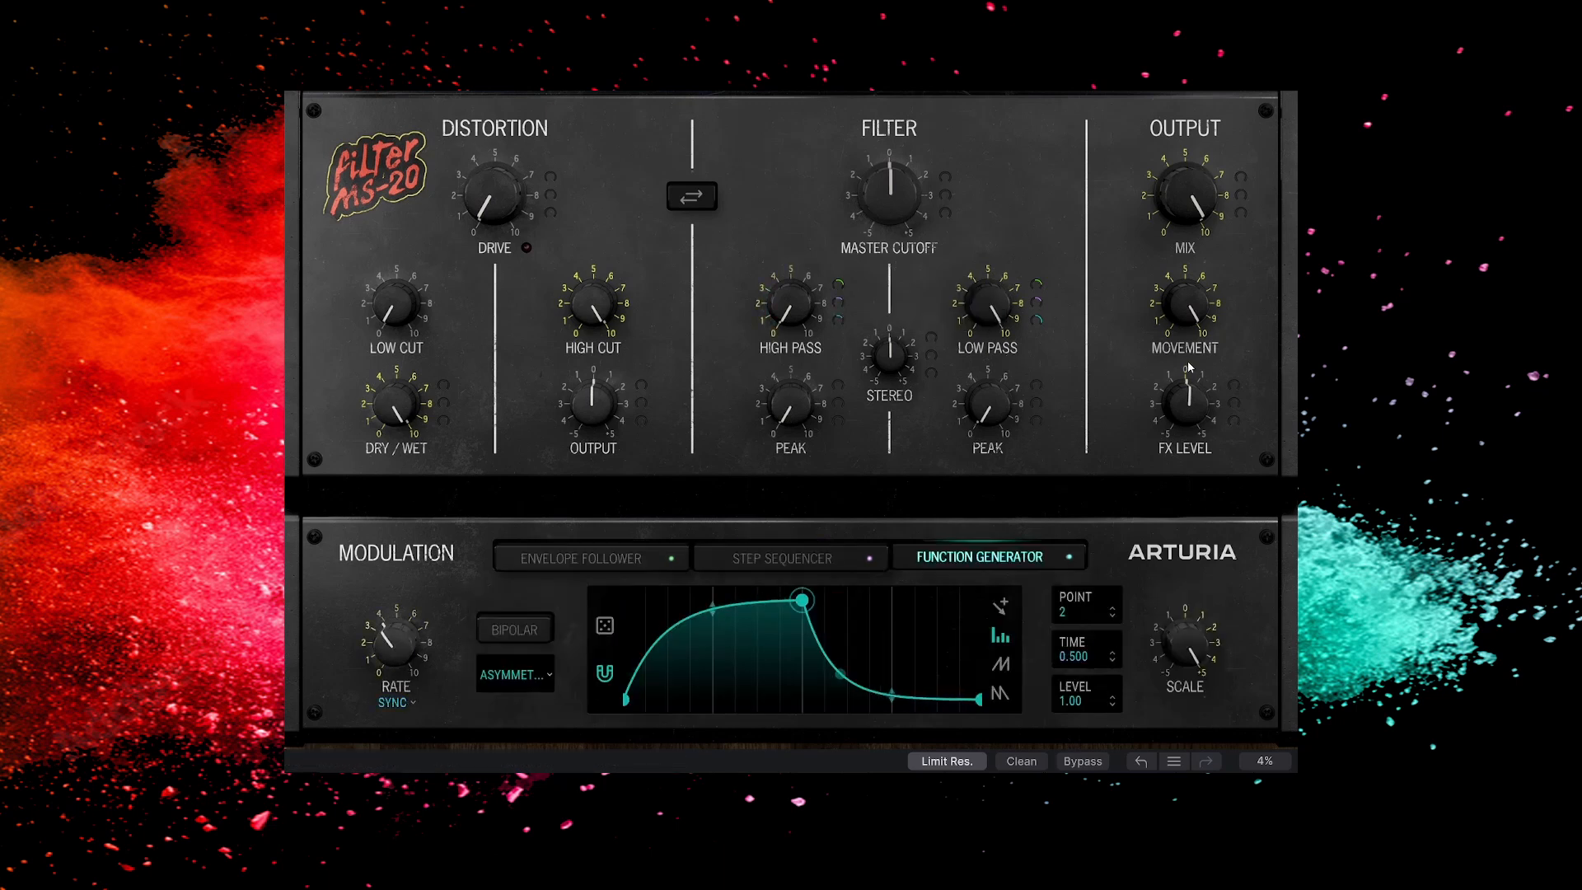
Step: Turn Movement down to 0% and restore it to 100% to compare the overall modulation amount
left_click_drag(1186, 306, 1187, 248)
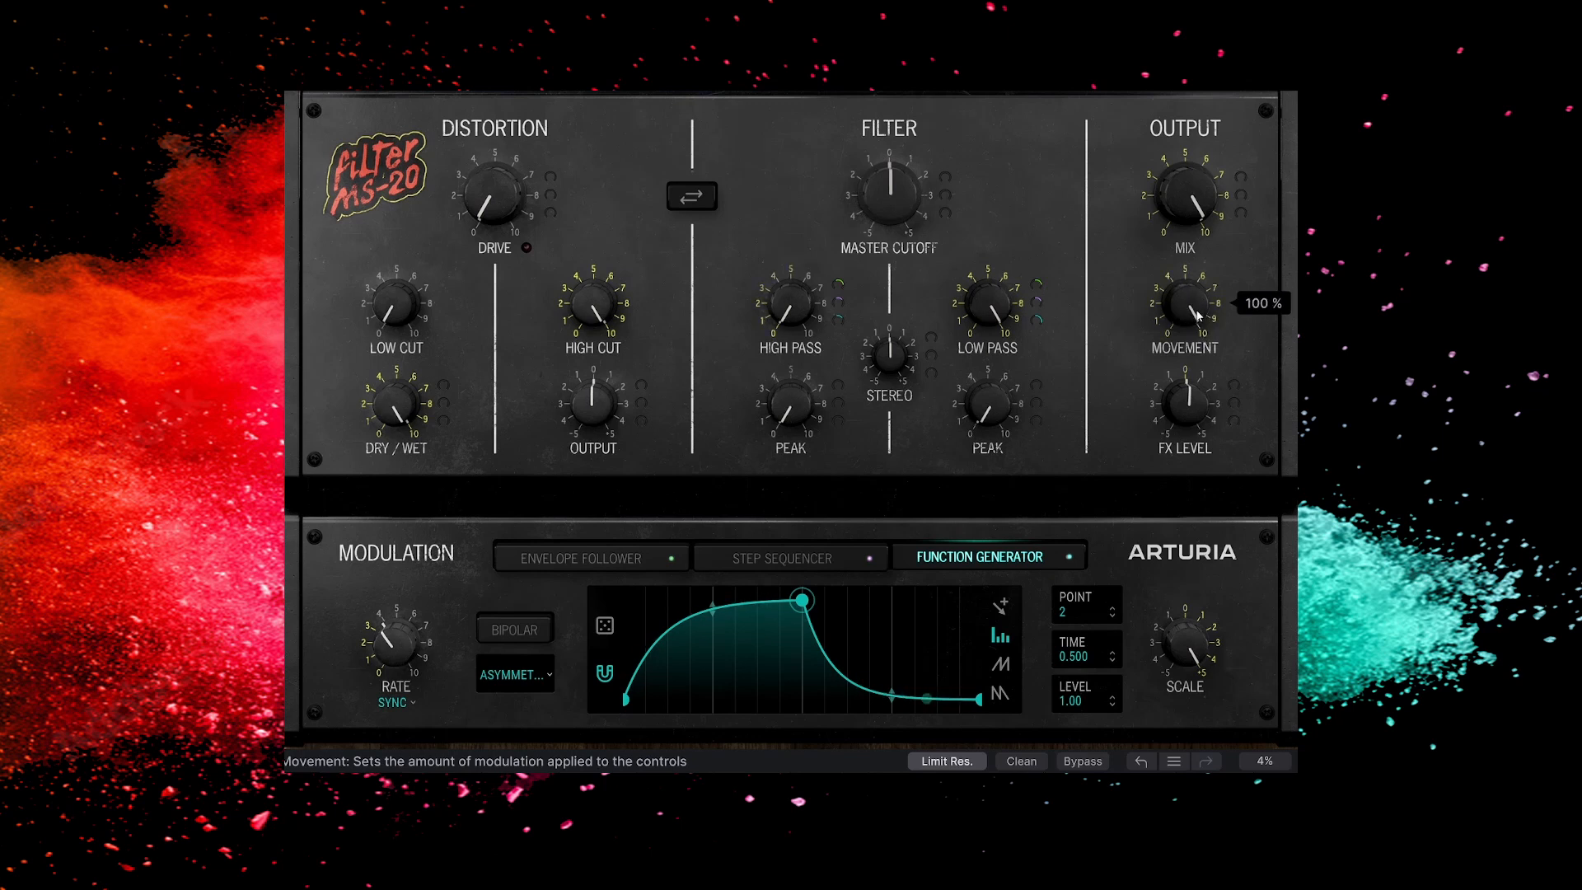
mouse_move(969, 307)
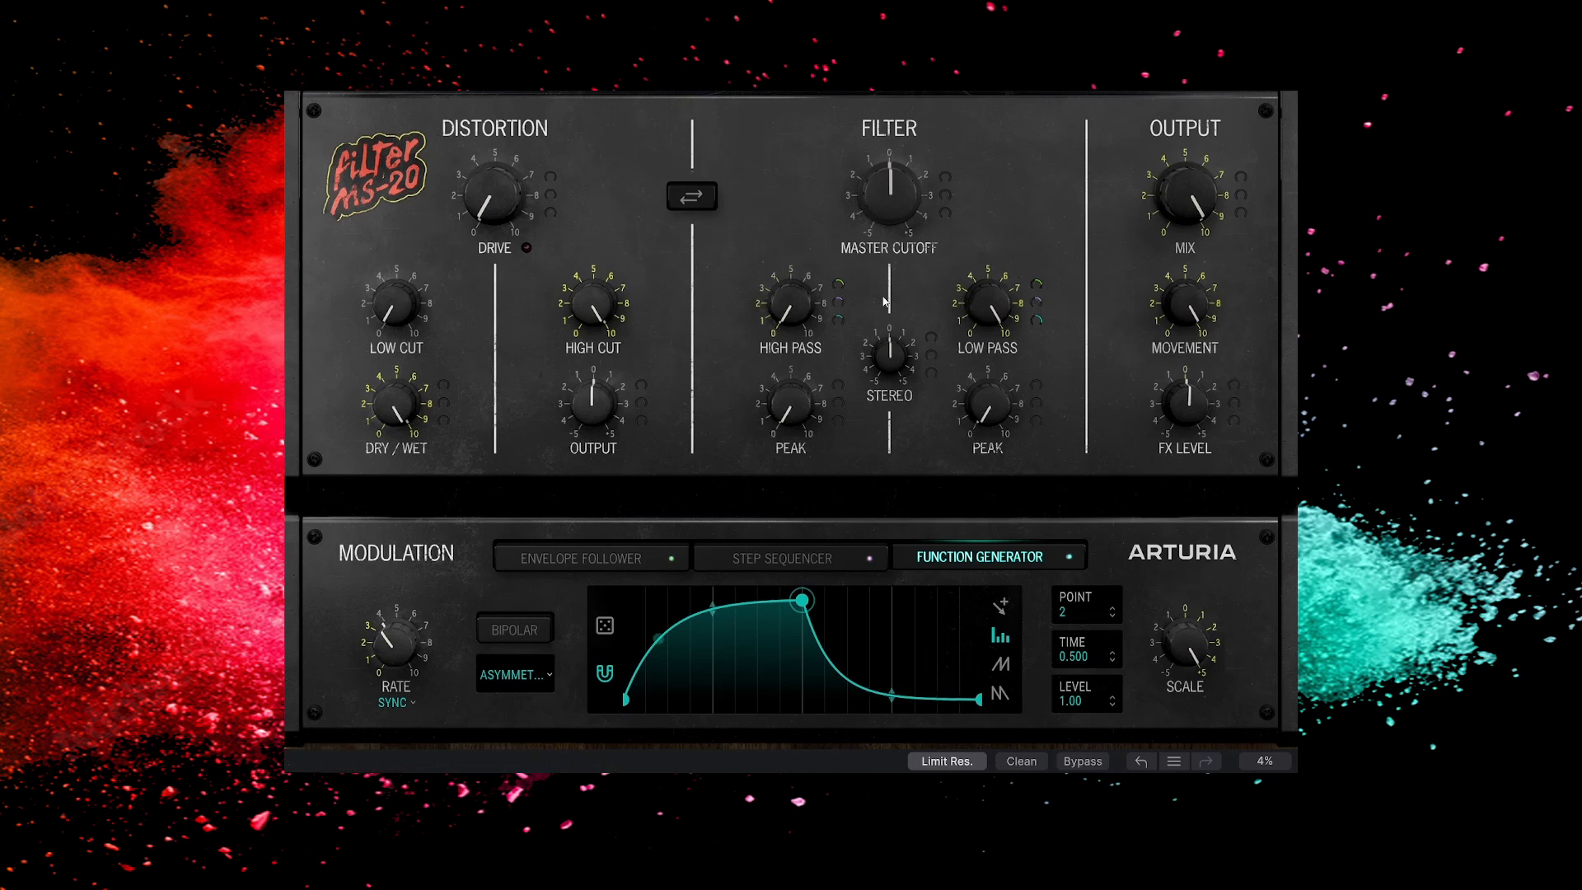
mouse_move(899, 358)
double_click(1200, 321)
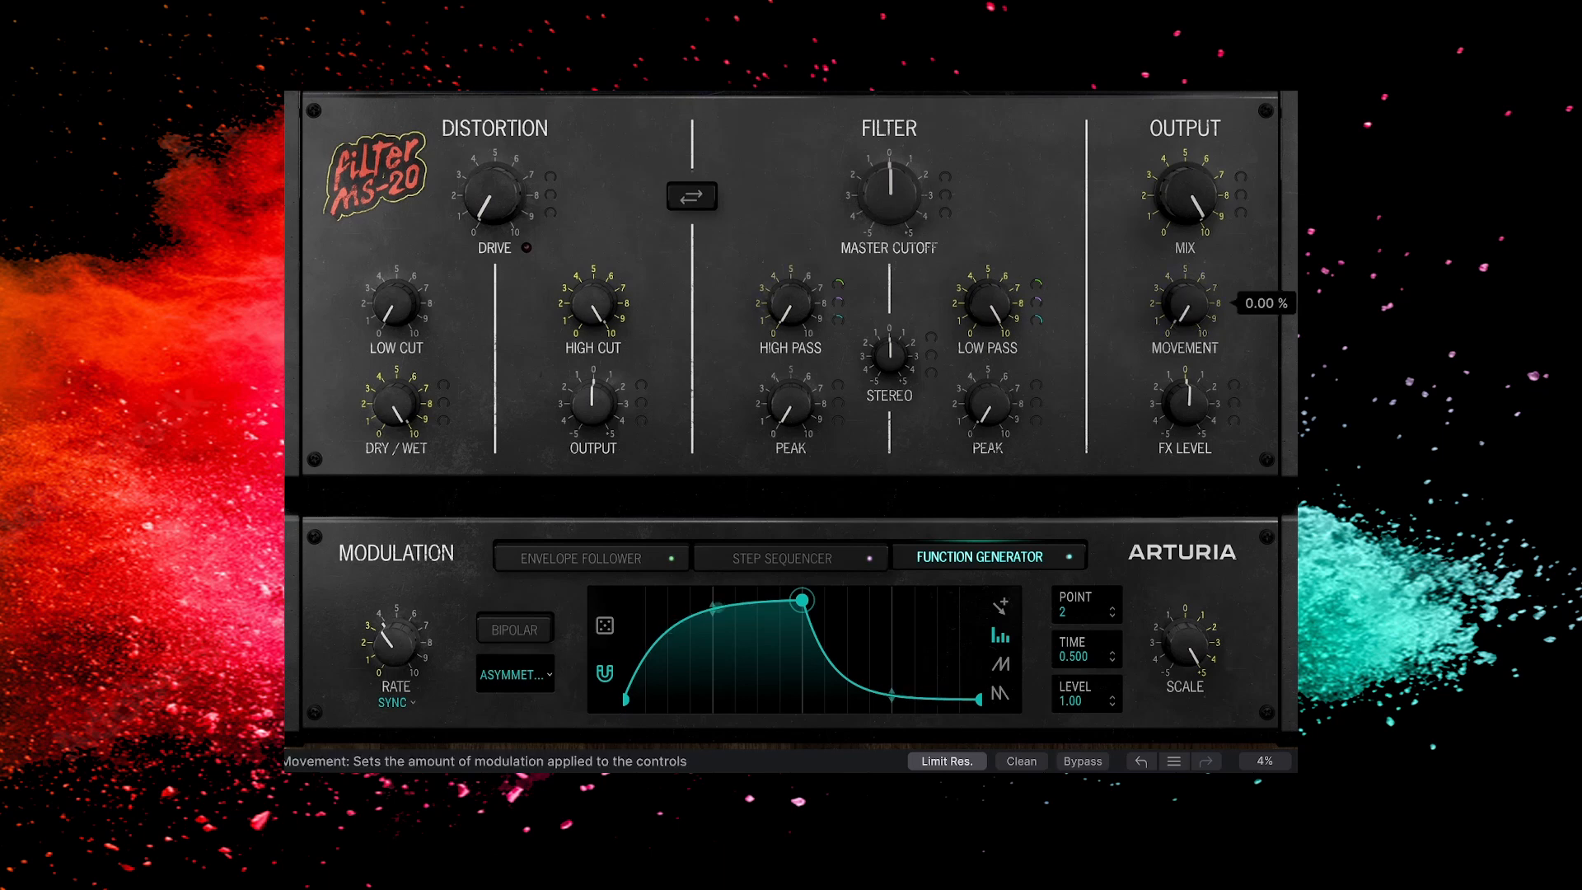
double_click(1208, 324)
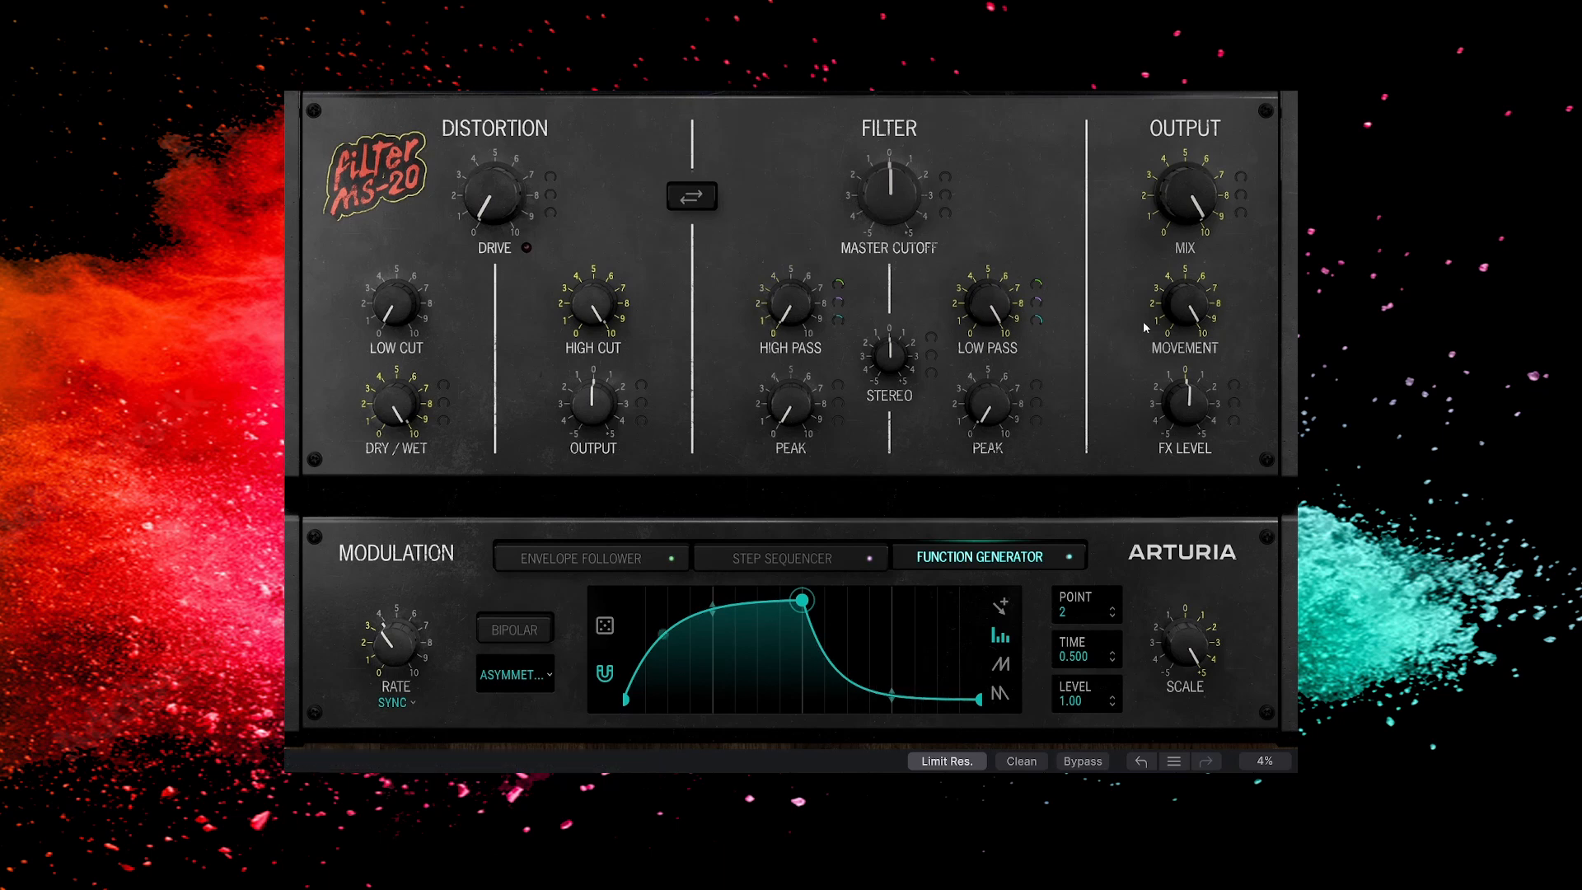
mouse_move(1193, 314)
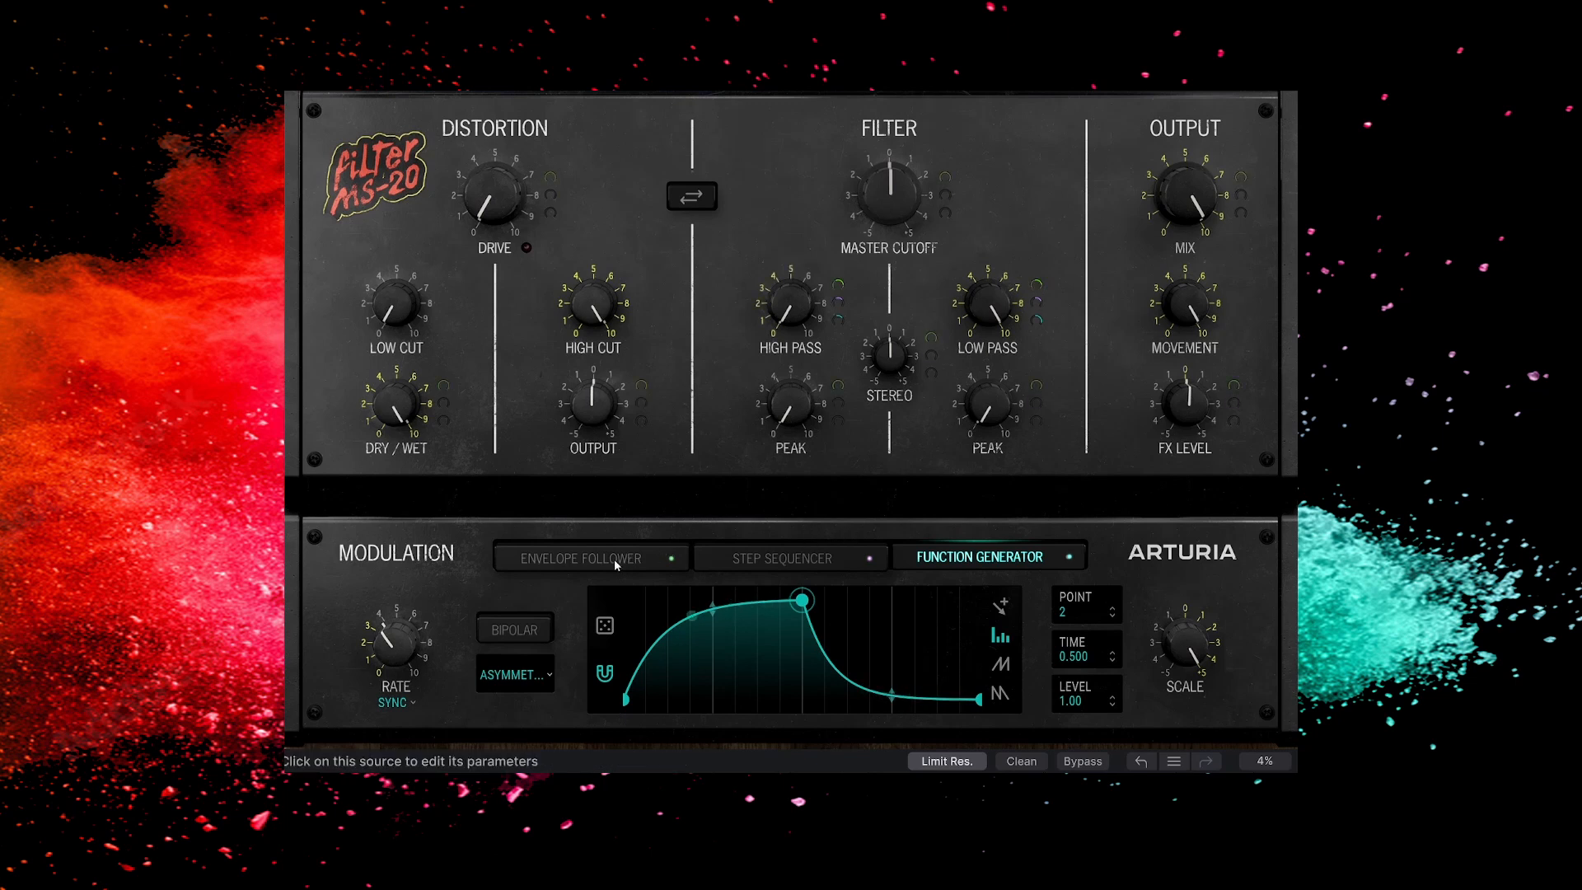
Step: Show the envelope follower and load a Template preset to clear the modulation assignments
left_click(571, 561)
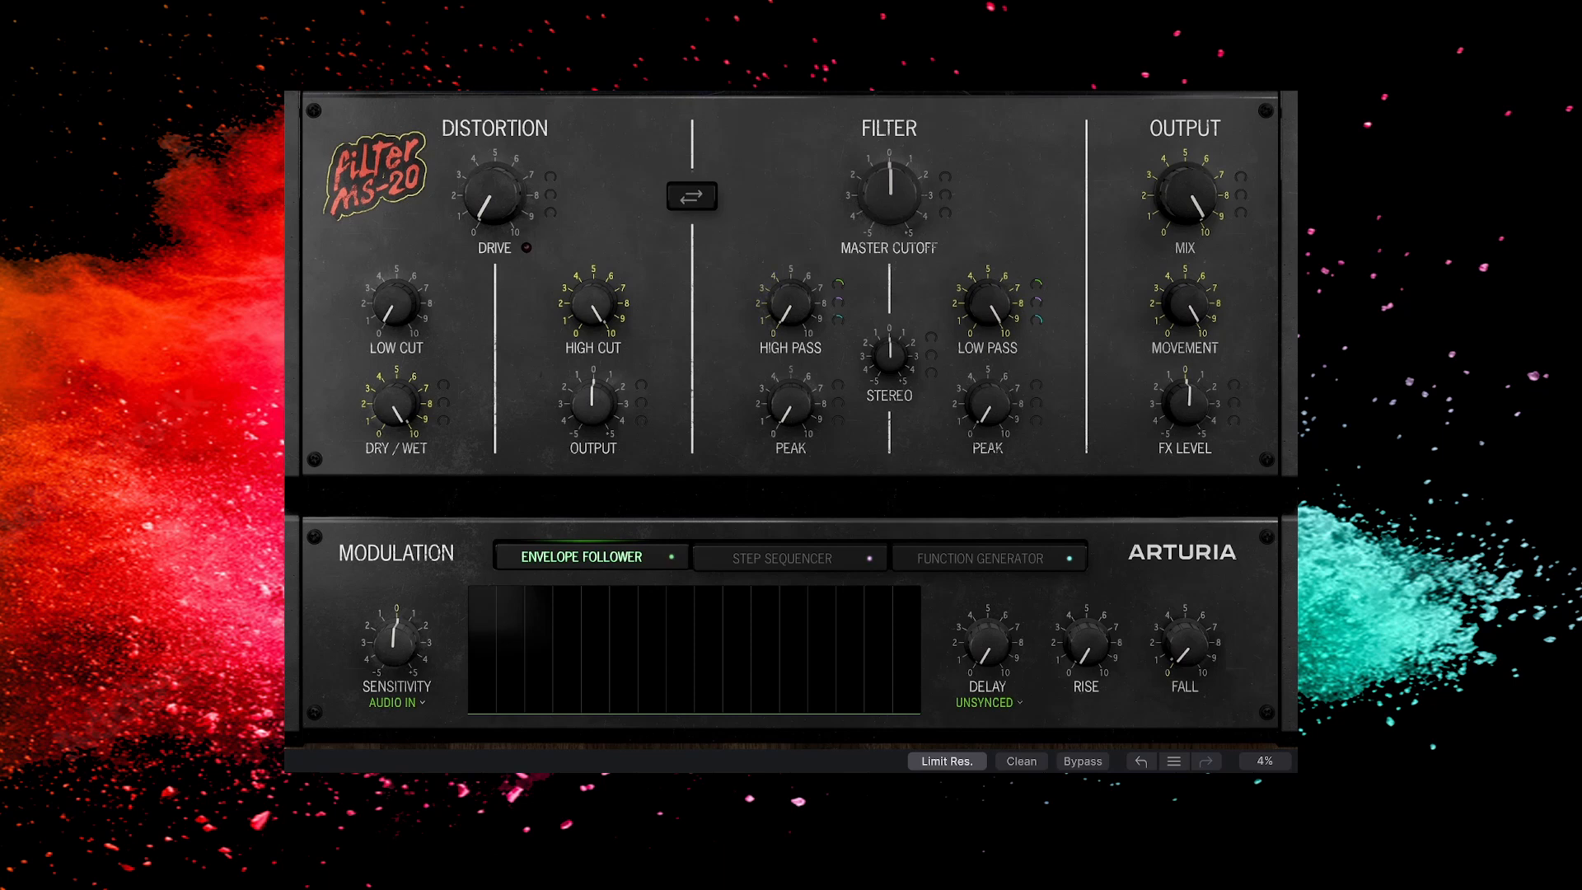
left_click(774, 70)
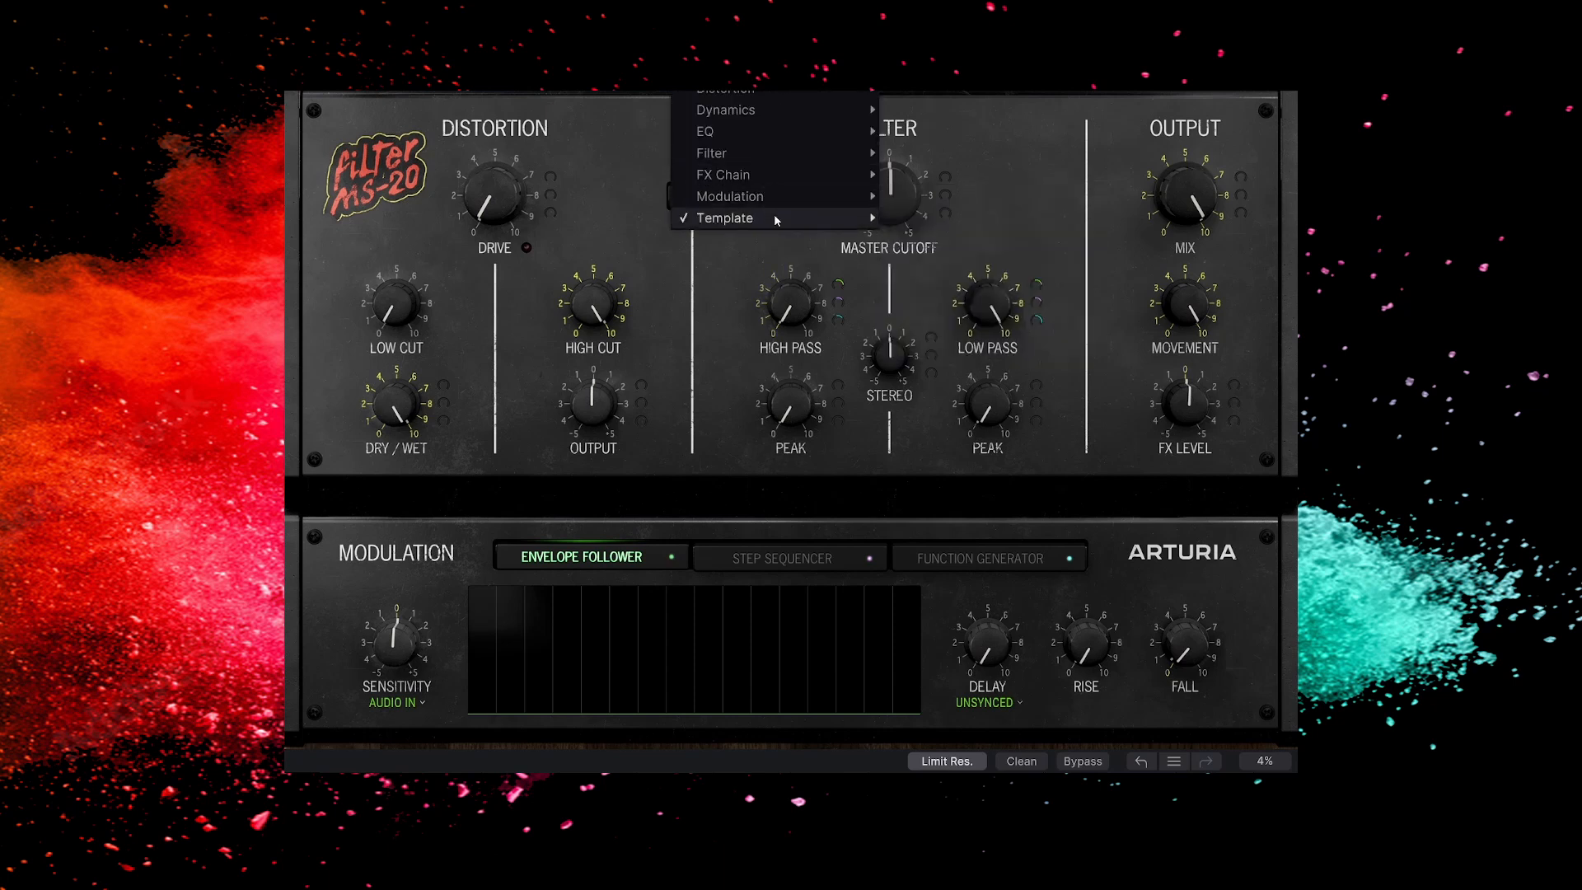
mouse_move(775, 217)
left_click(912, 218)
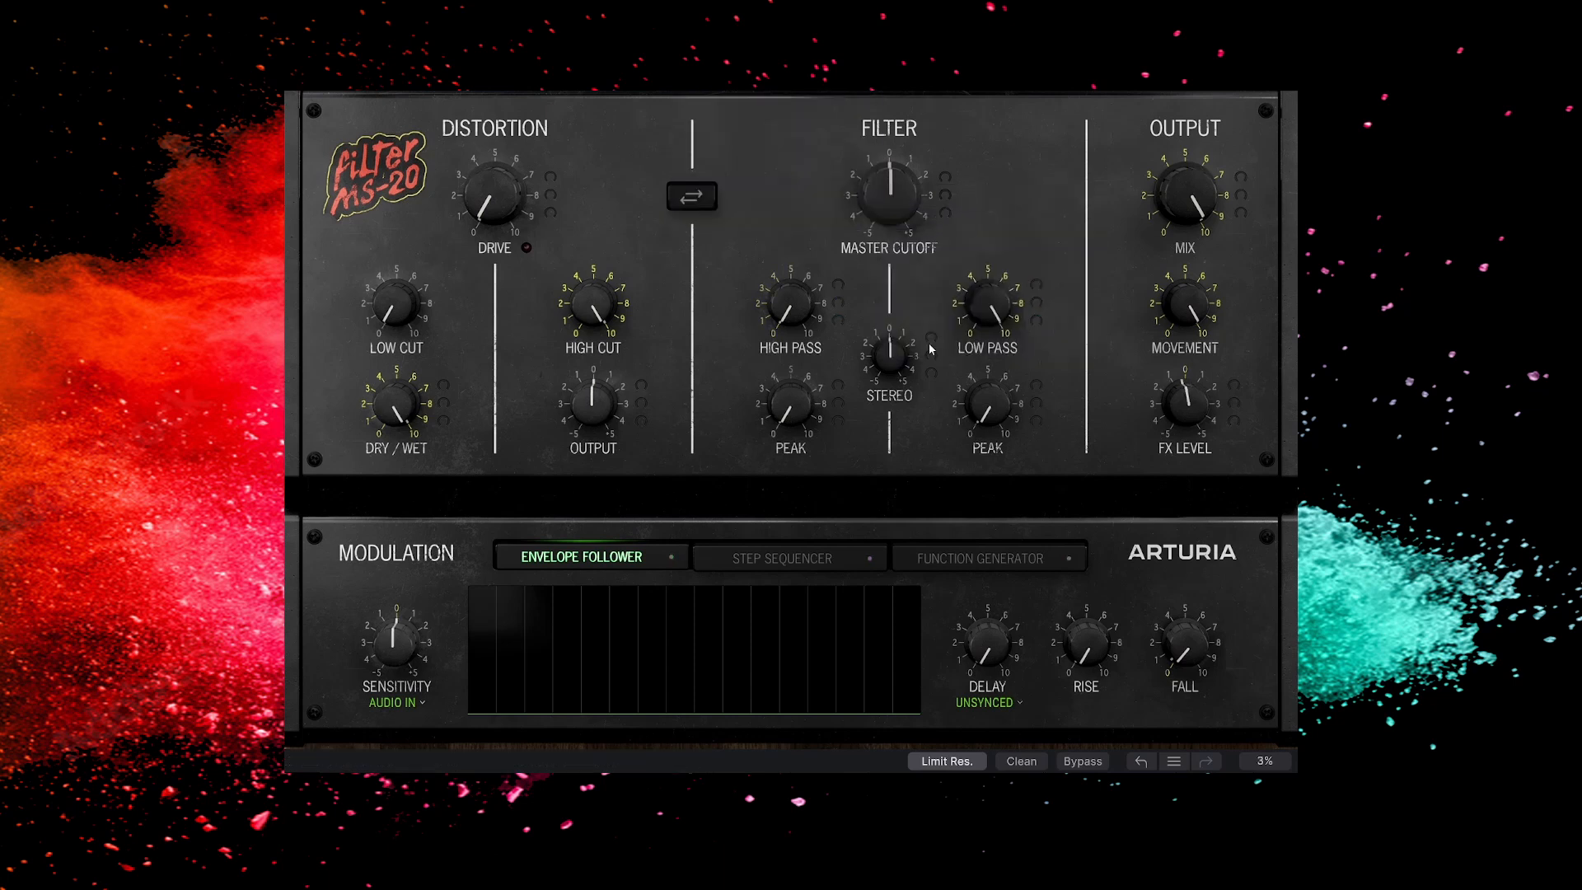
mouse_move(901, 330)
Step: Bypass the effect and re-enable it
left_click(1082, 761)
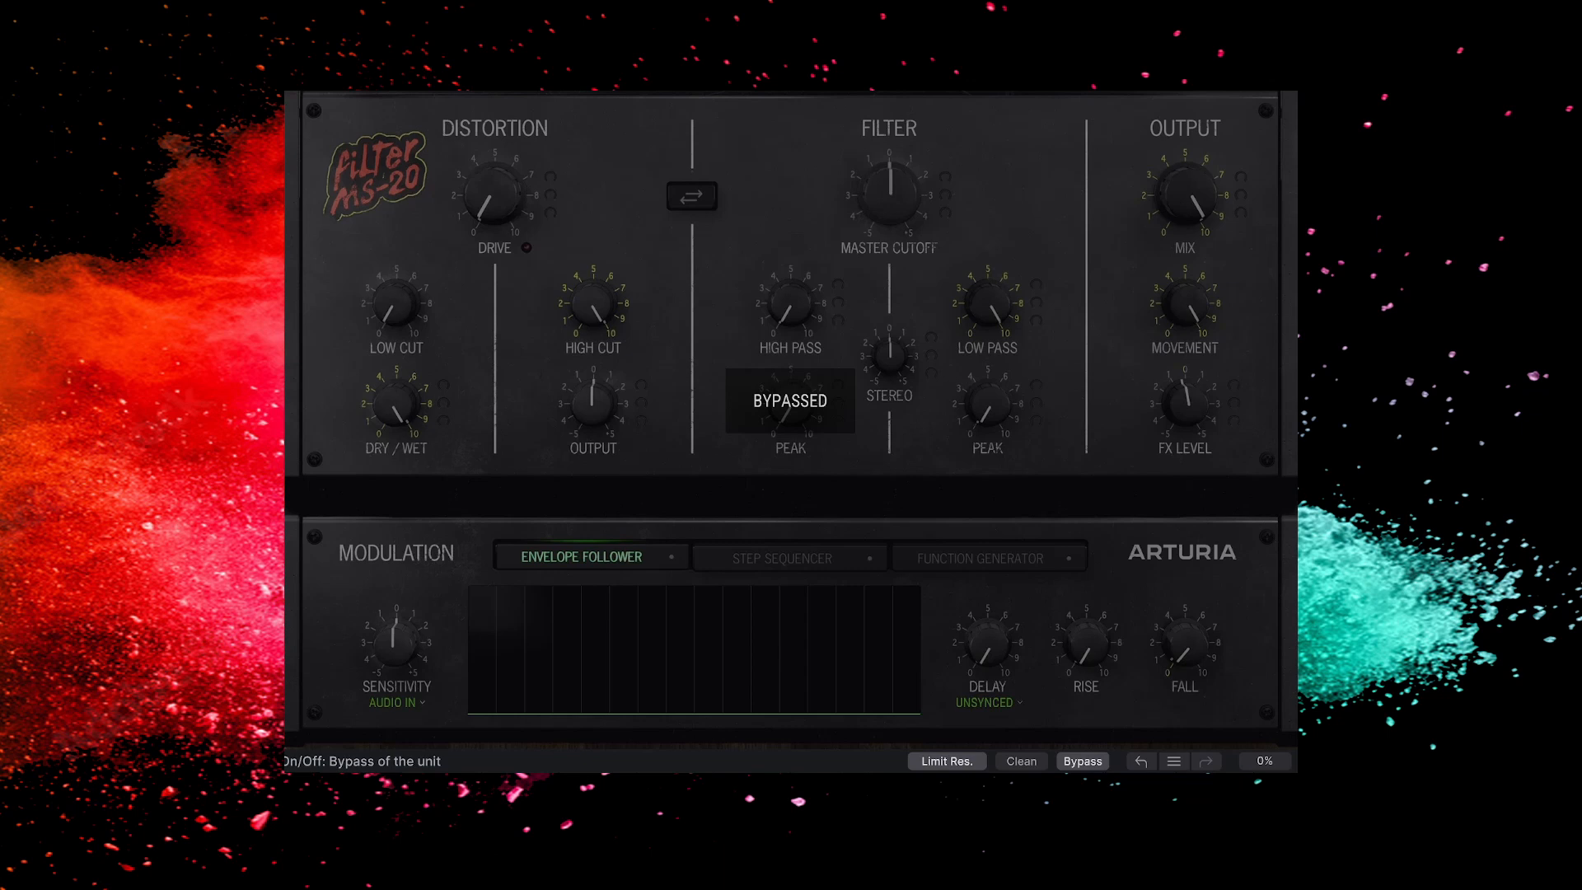
left_click(1082, 761)
mouse_move(948, 219)
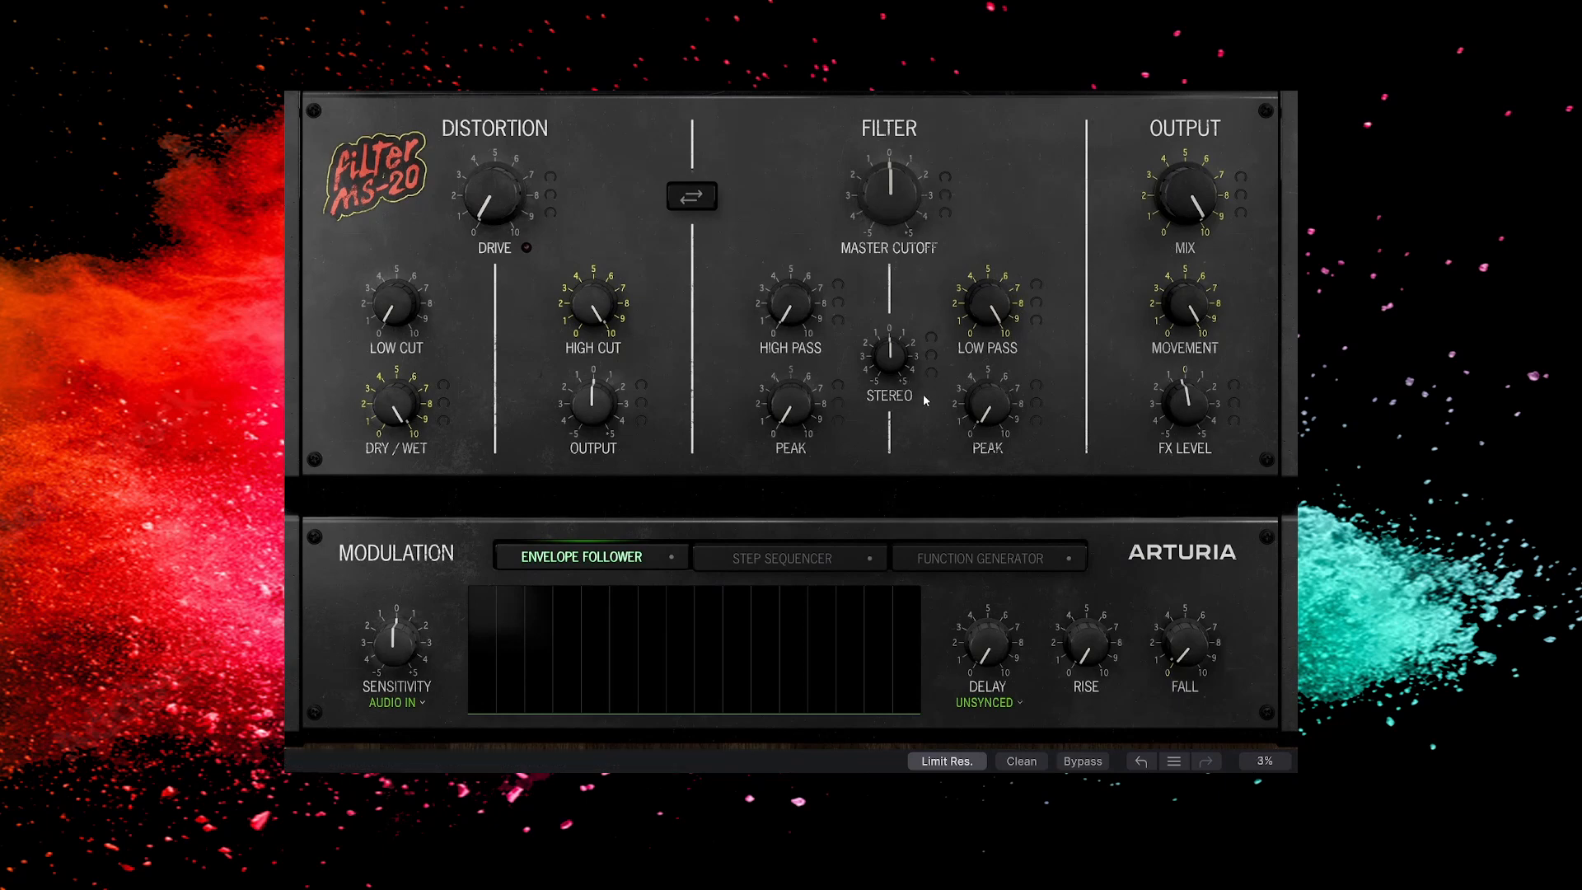
Step: Switch the filter mode to Dirty and back to Clean
left_click(1037, 766)
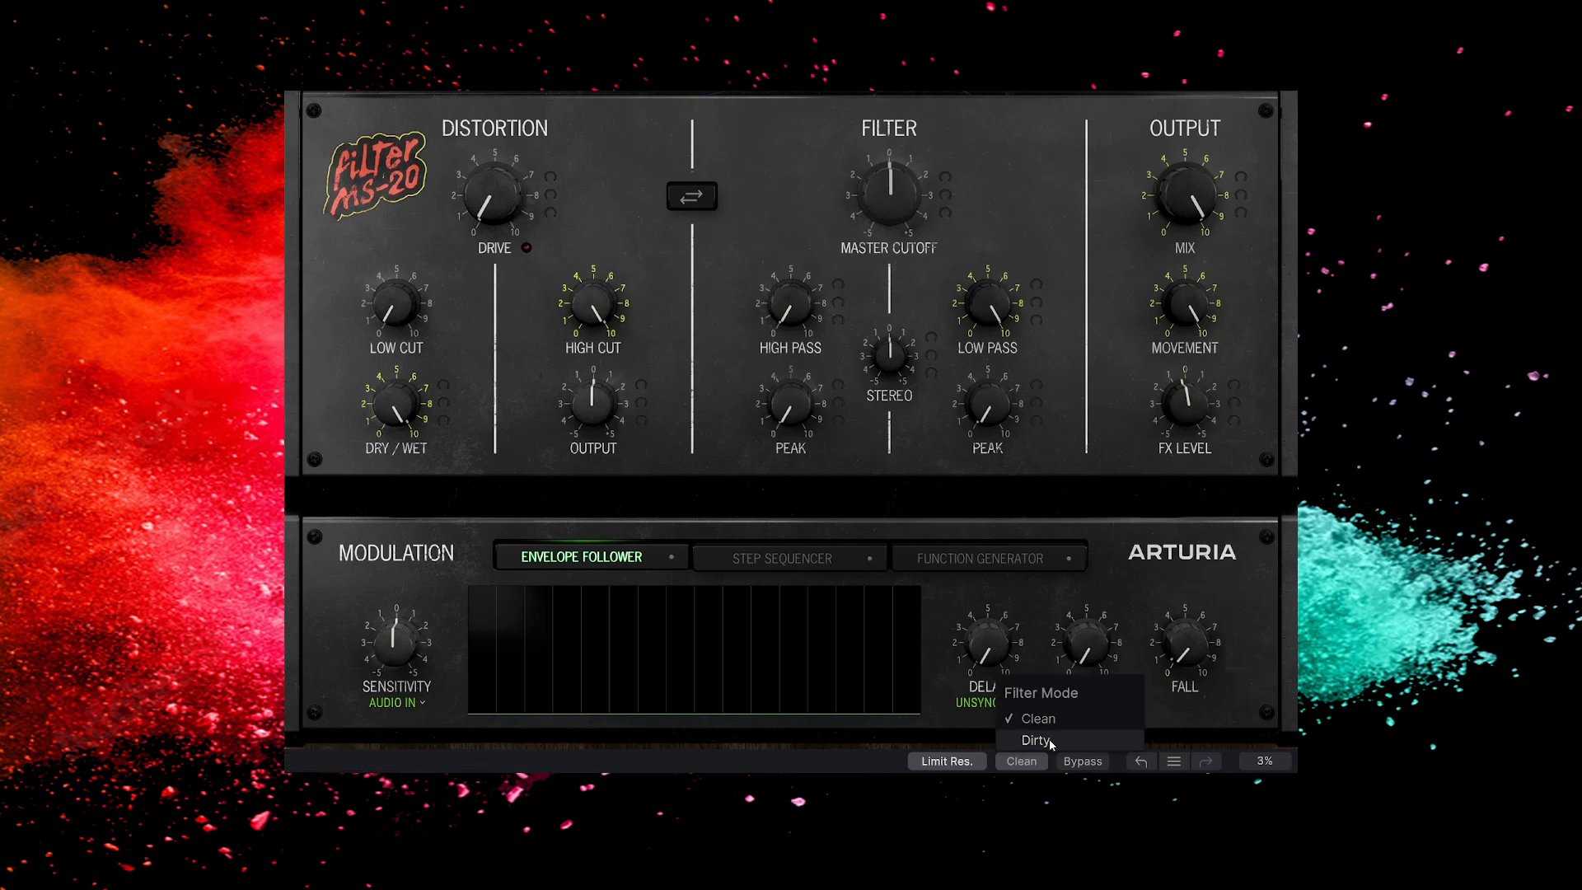
left_click(1049, 742)
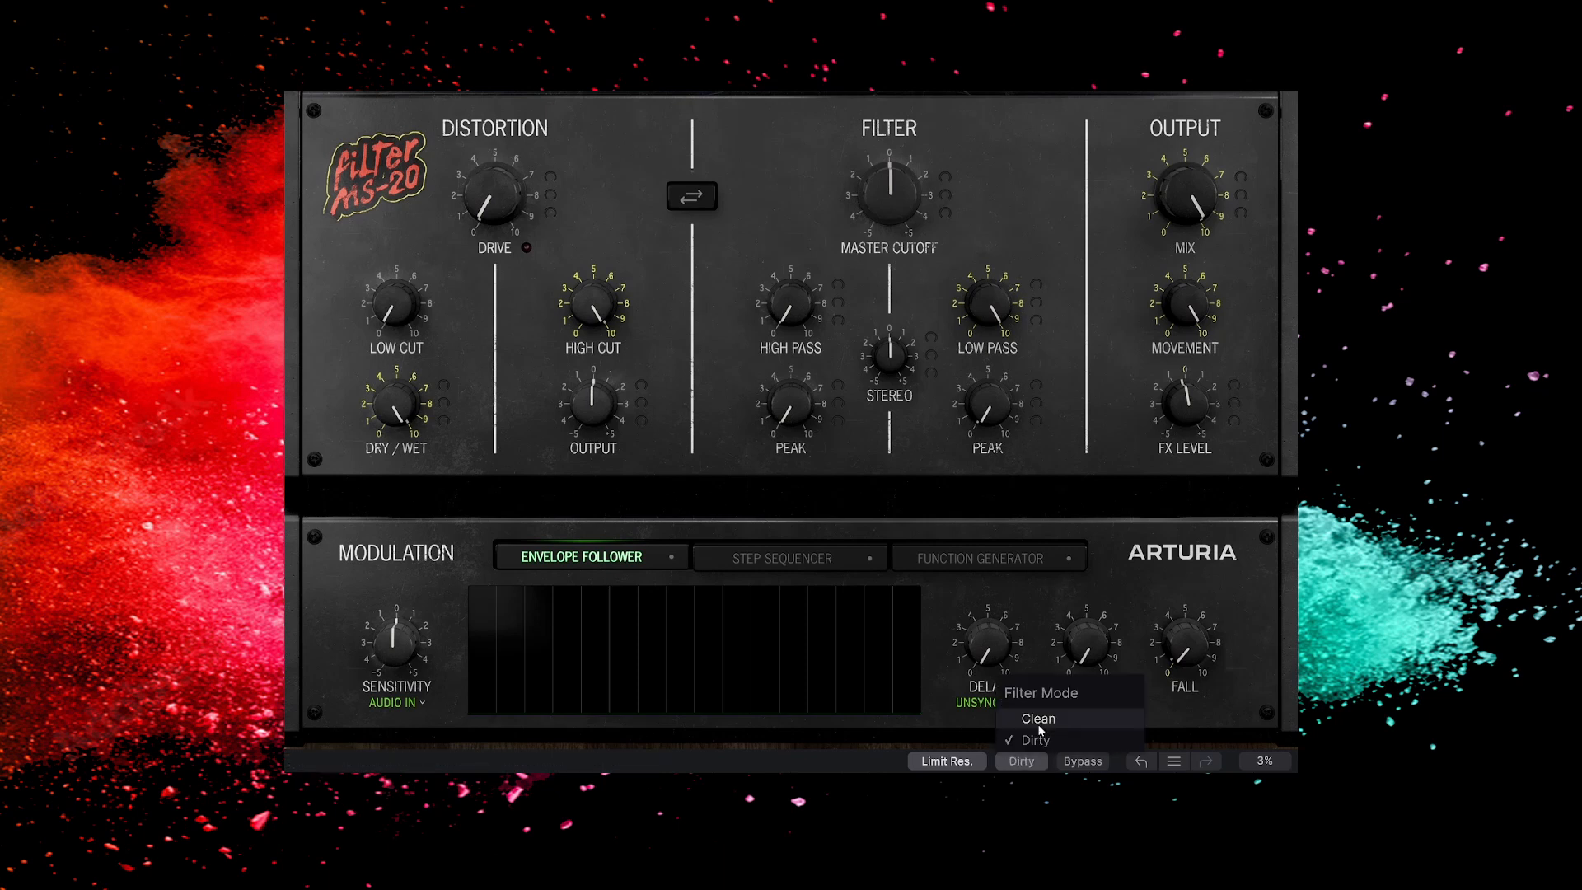
left_click(1039, 720)
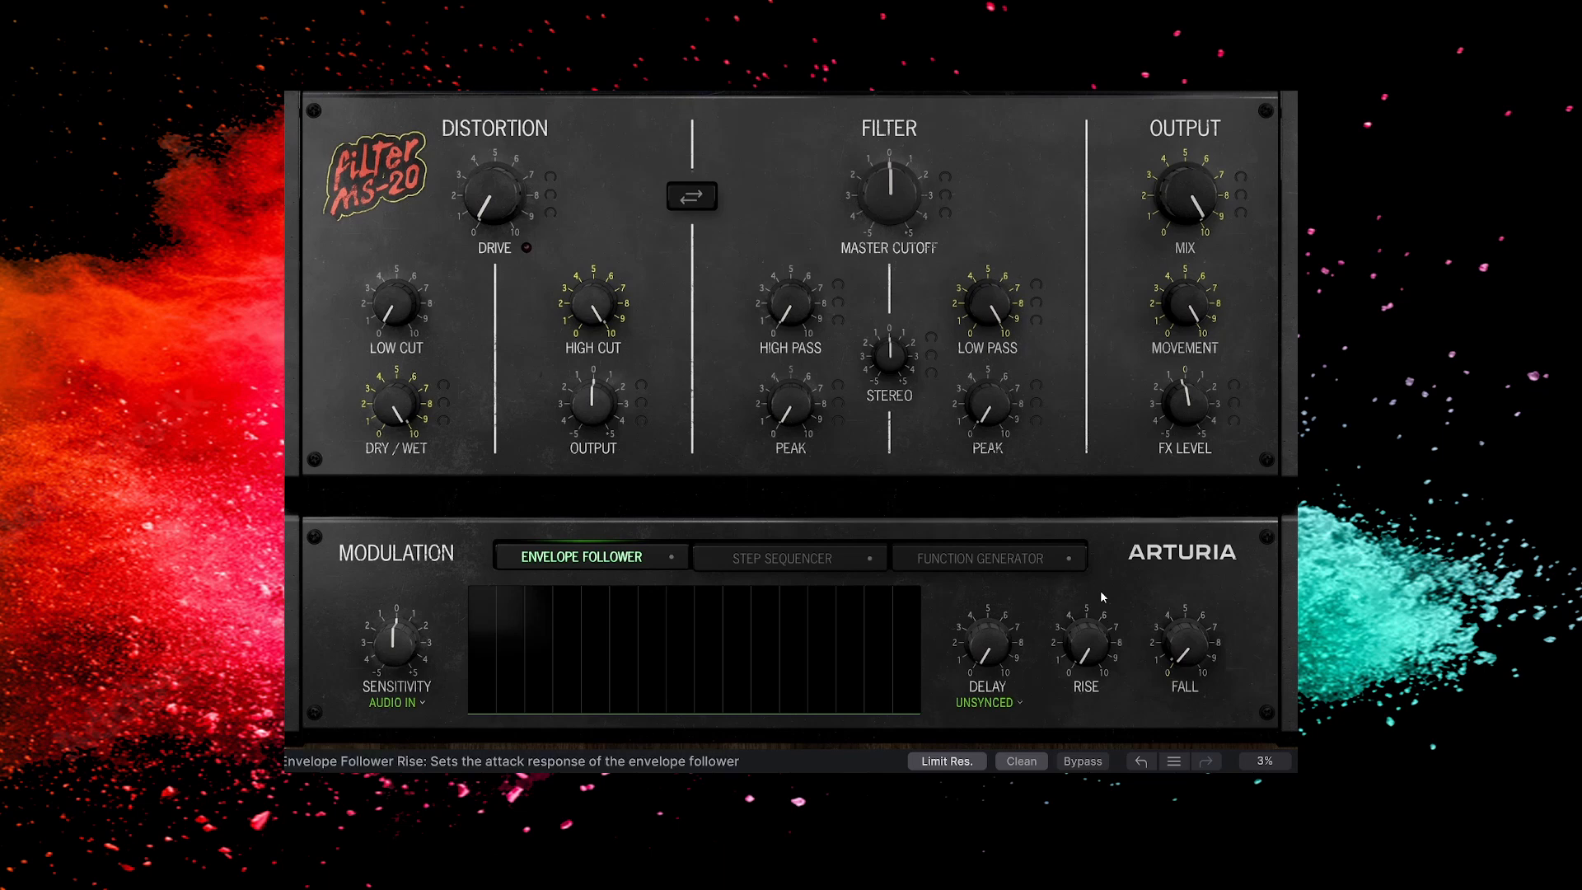
Step: Review the filter mode options, try Dirty once more and return the mode to Clean
left_click(1046, 759)
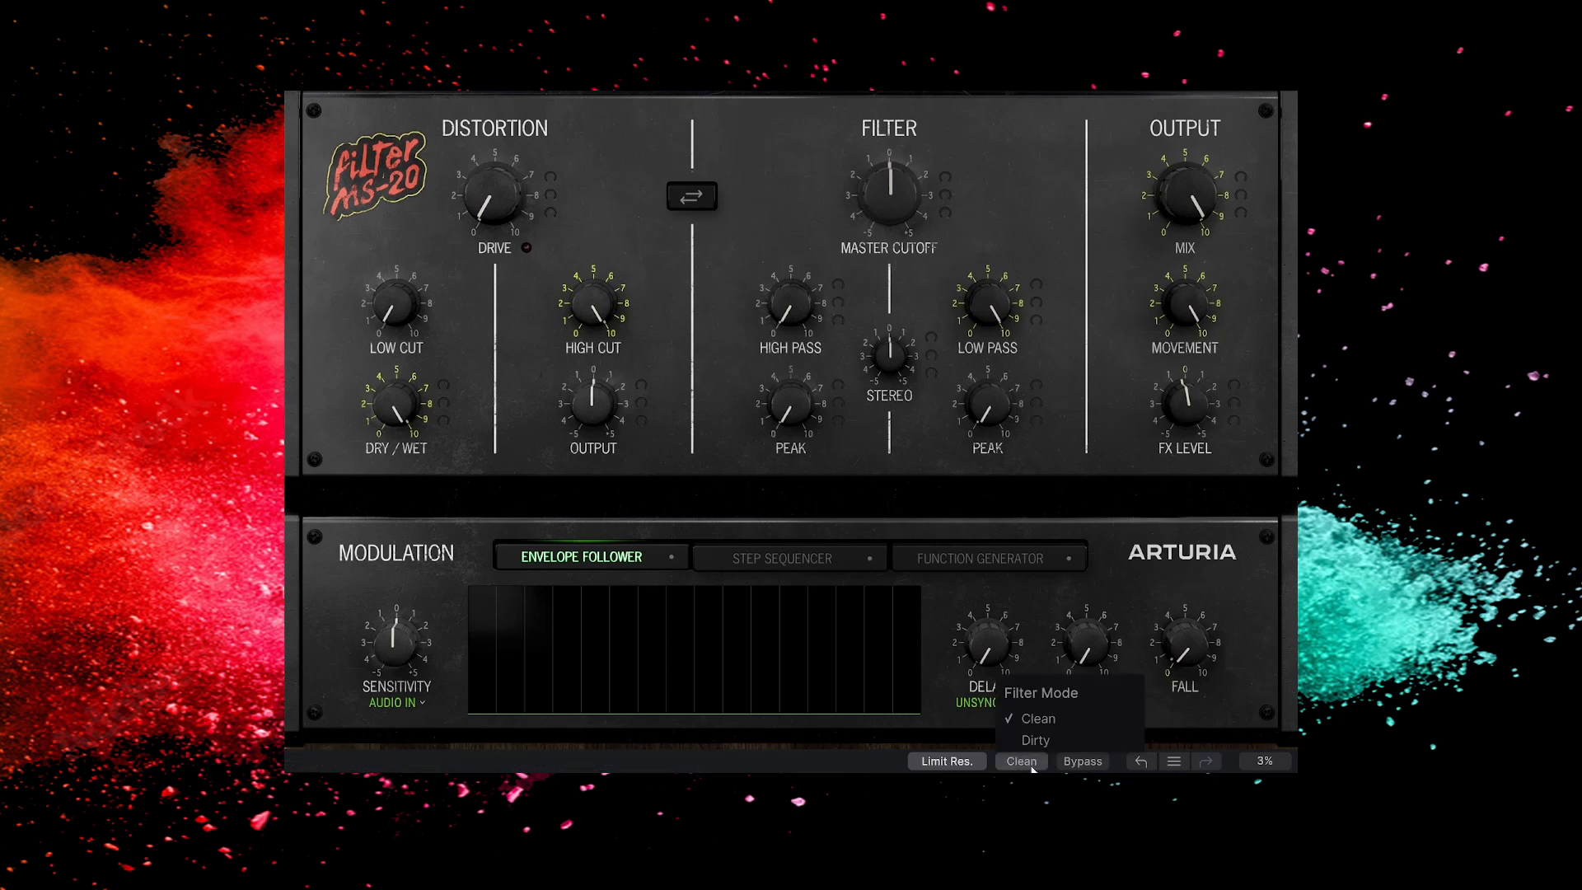
left_click(982, 382)
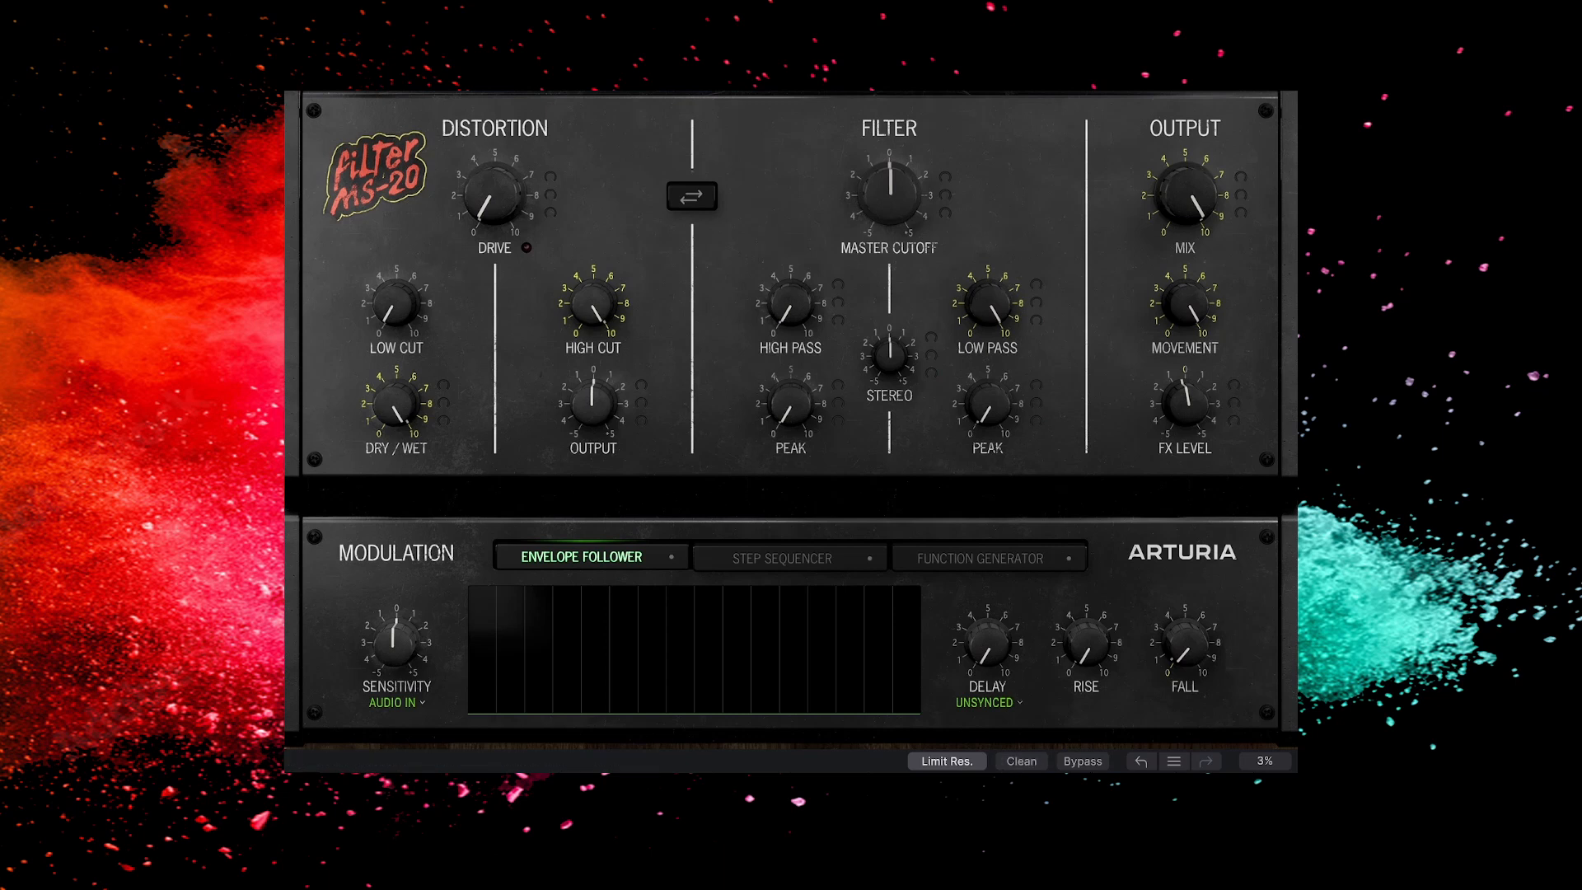
left_click(1022, 761)
left_click(1040, 717)
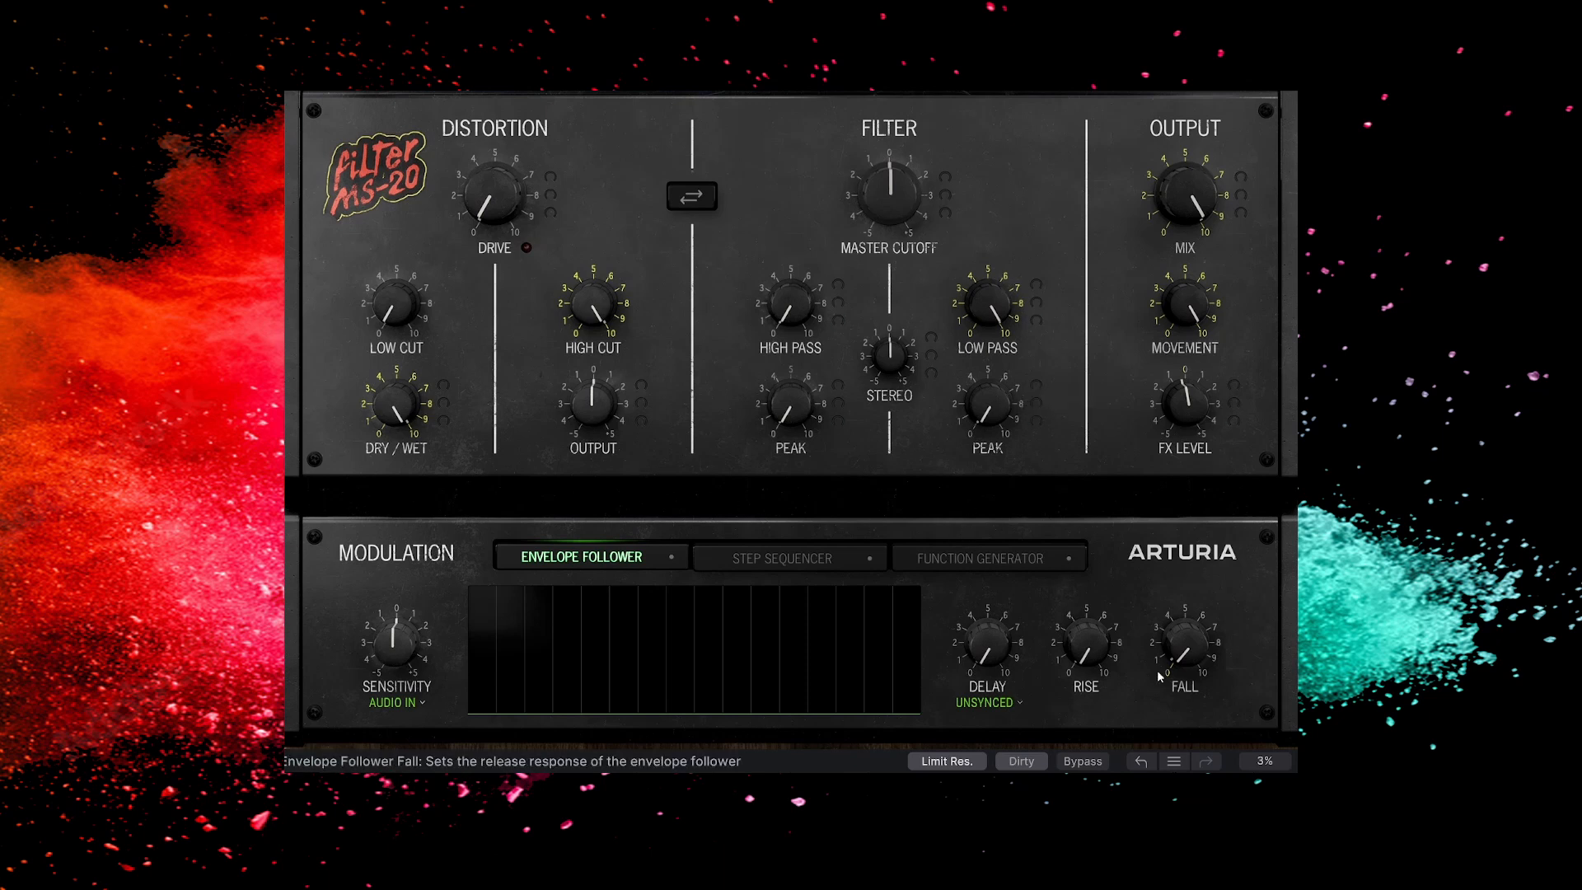
left_click(1021, 760)
left_click(1058, 712)
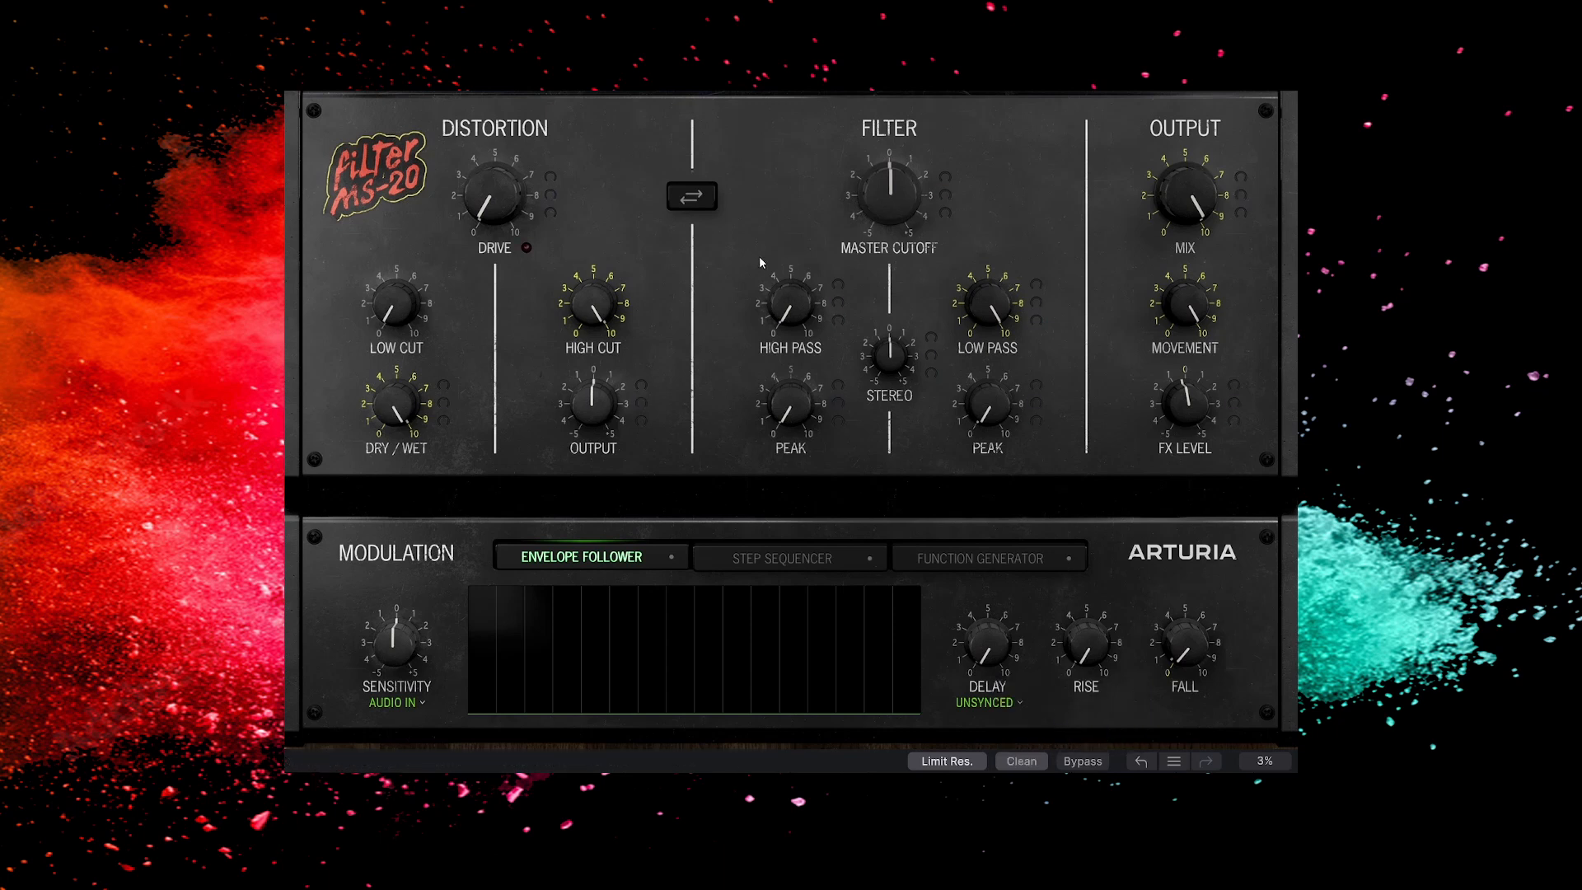
Step: Toggle the filter mode to Dirty and restore Clean
left_click(1021, 761)
left_click(1058, 737)
left_click(1021, 760)
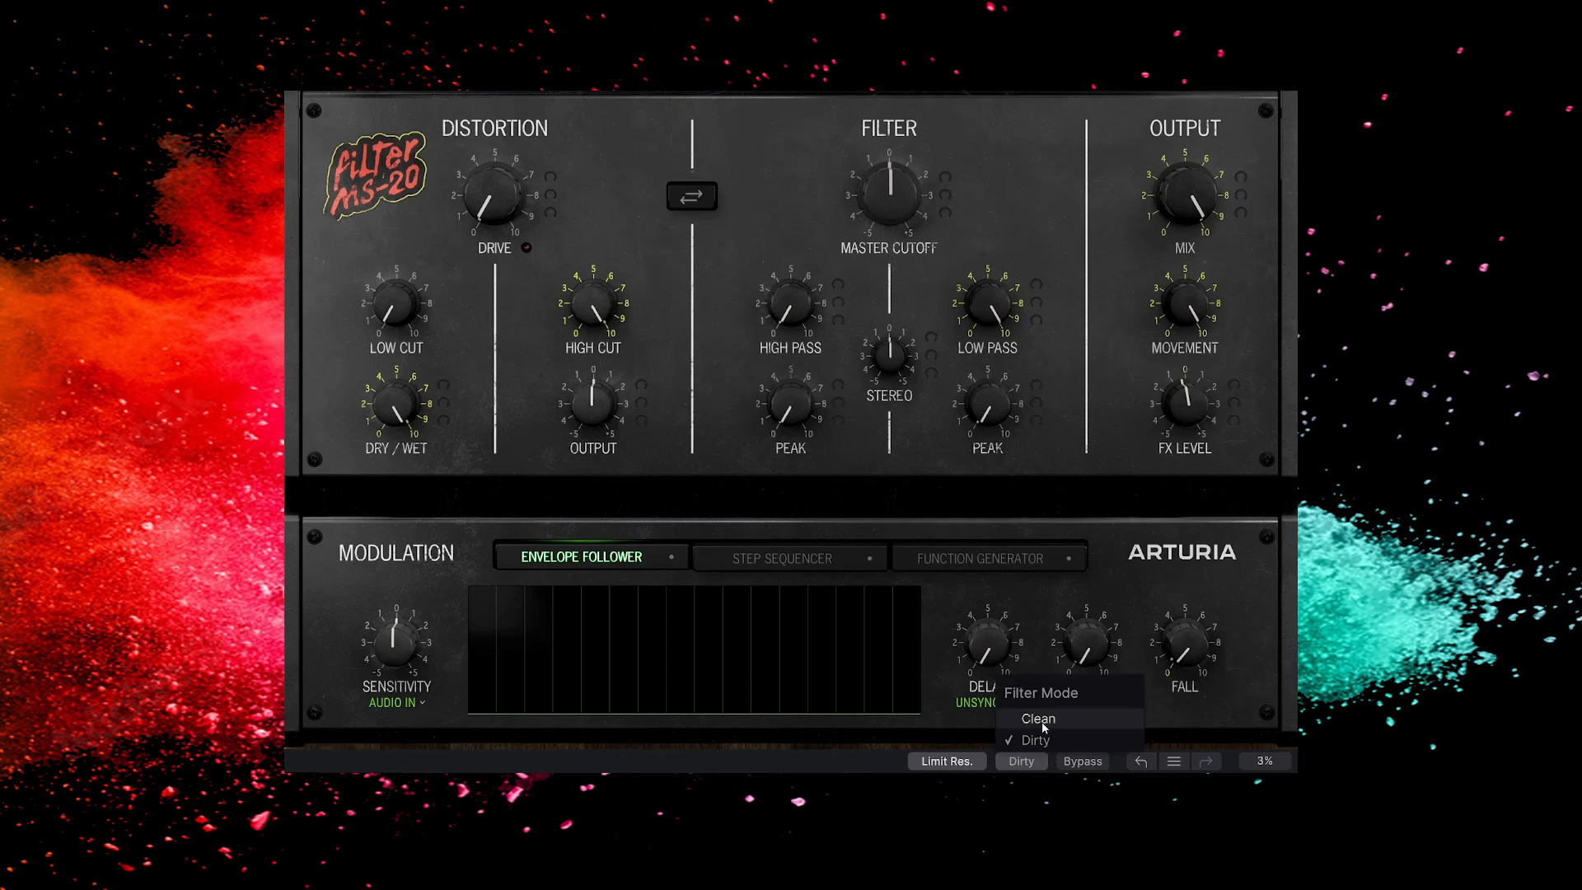
left_click(1040, 720)
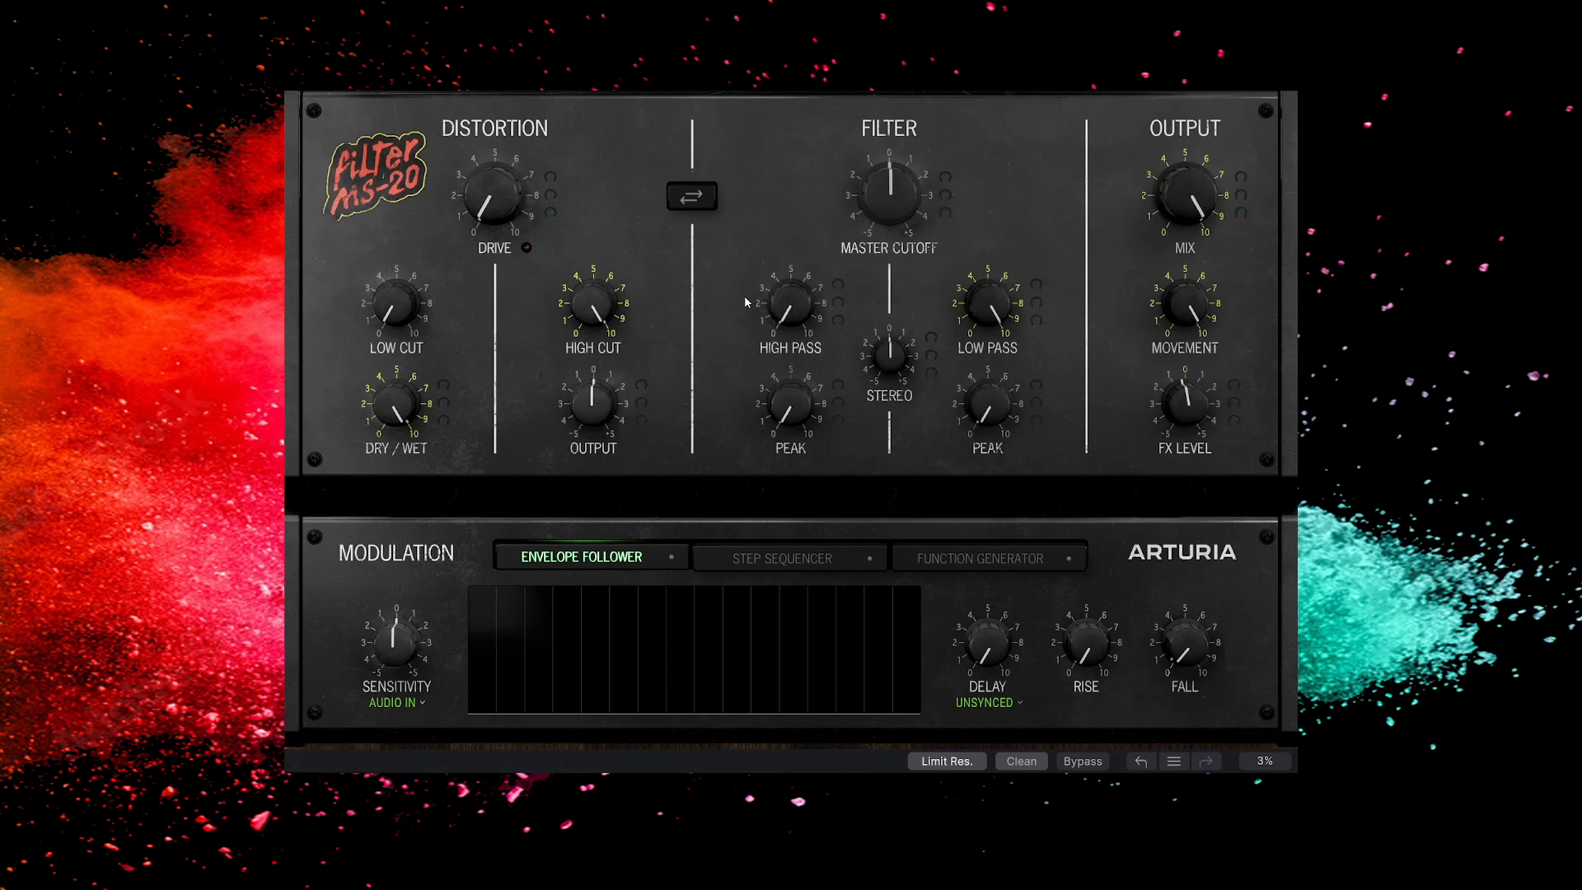
Step: Raise the distortion drive to about 25.2 dB, lower the high cut to about 4.5 and raise the low cut to about 3.5
left_click_drag(493, 198, 493, 138)
left_click_drag(605, 314, 605, 356)
left_click_drag(493, 194, 493, 178)
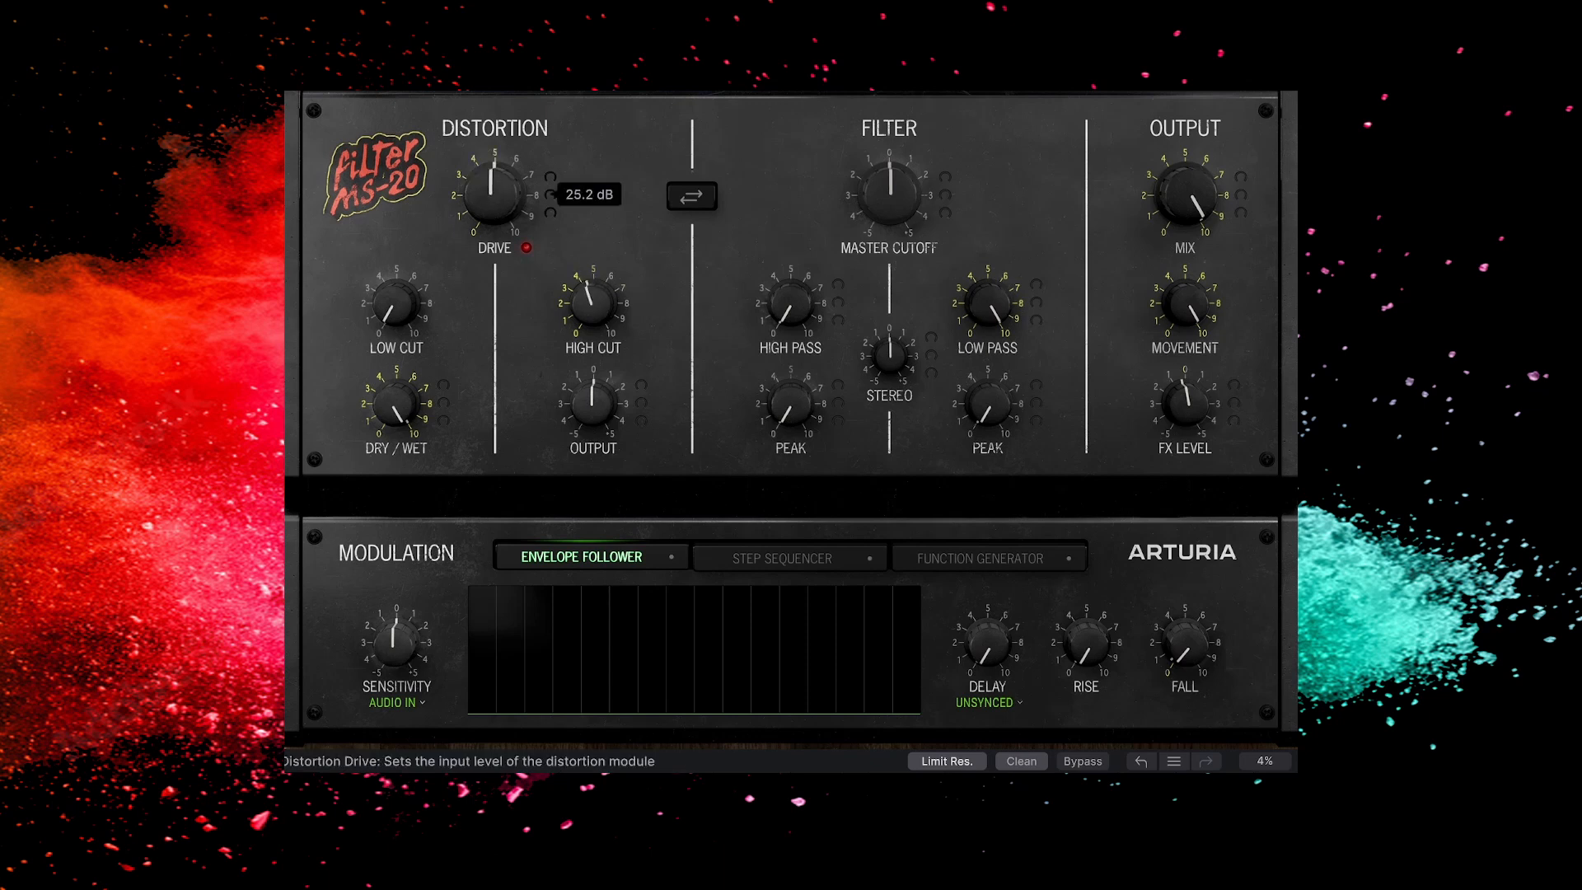
left_click_drag(396, 305, 395, 290)
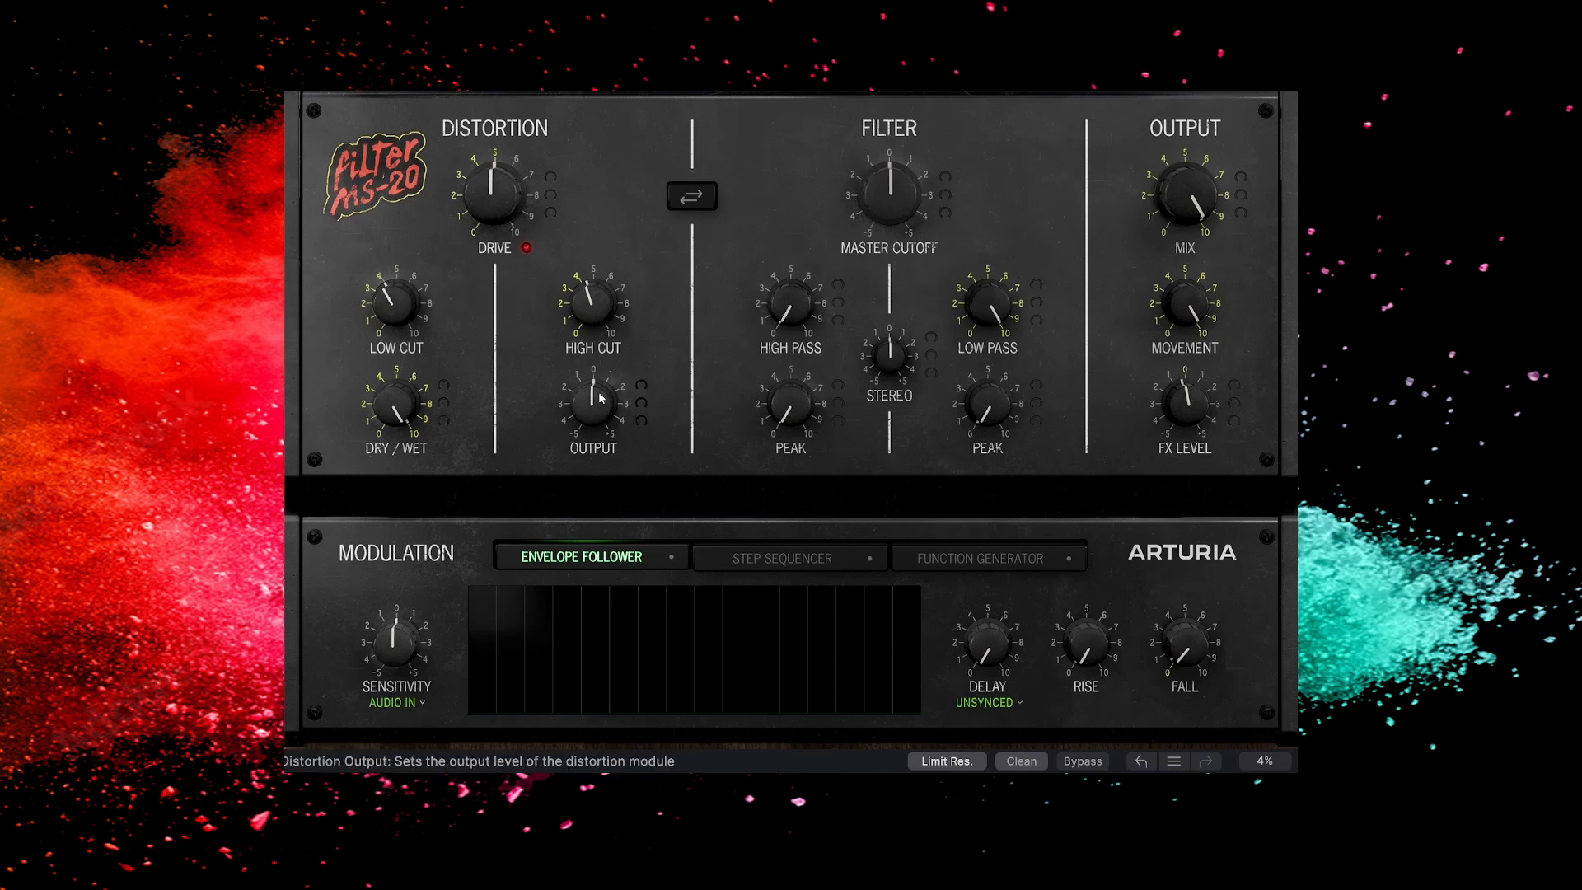
Step: Sweep the distortion dry/wet to 0% and back to full, and readjust the drive, high cut and low cut to lighter settings
left_click_drag(397, 404, 397, 441)
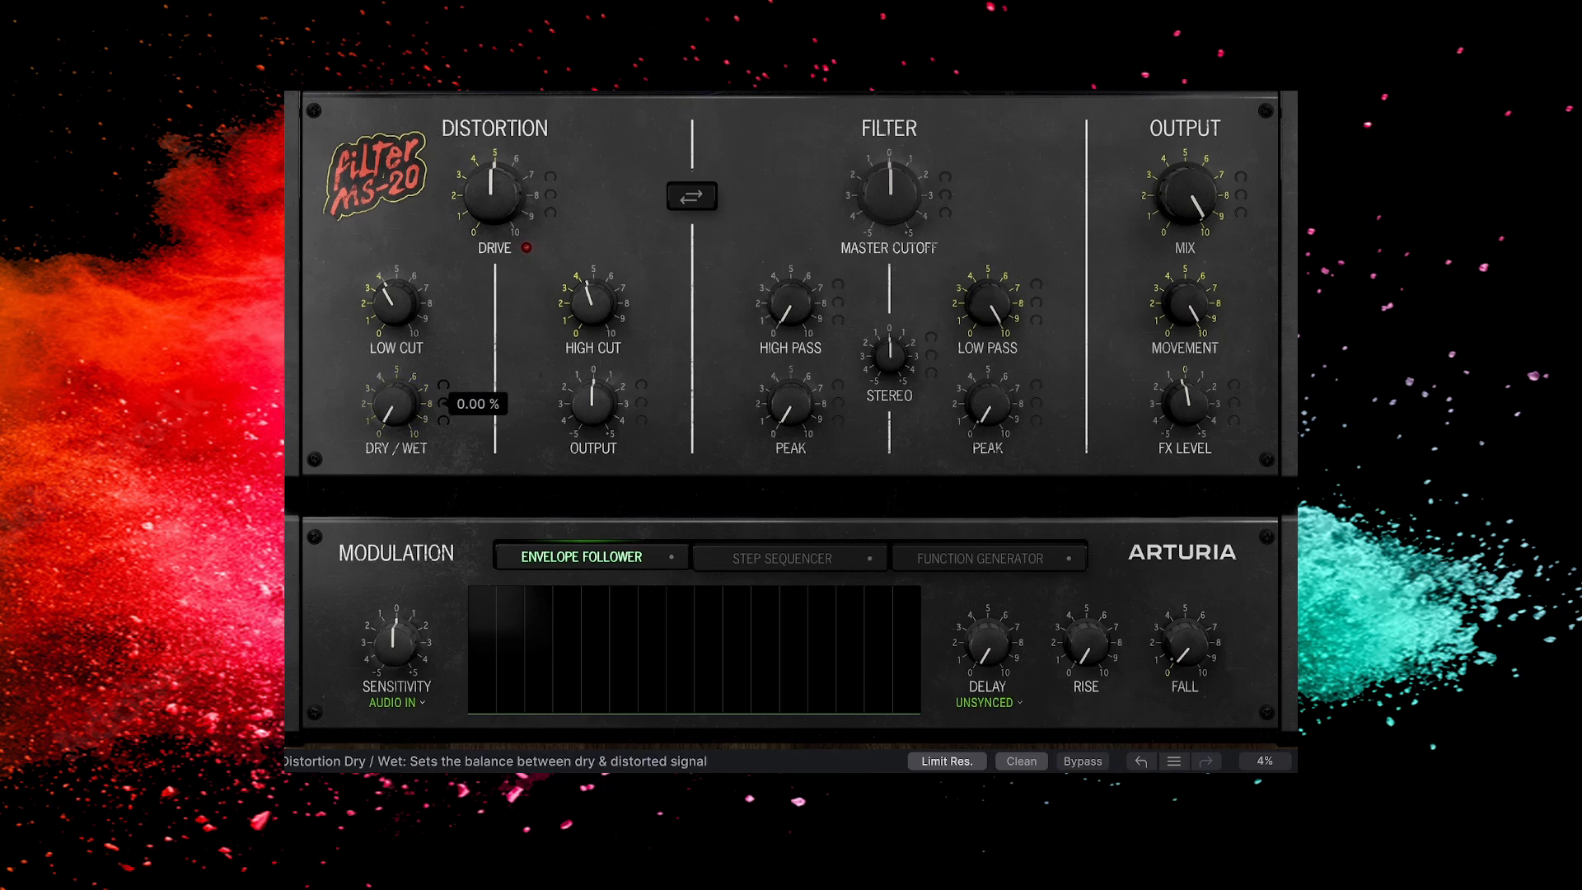
left_click_drag(397, 441, 397, 388)
left_click_drag(511, 202, 513, 219)
left_click_drag(602, 323, 601, 313)
left_click_drag(387, 314, 387, 318)
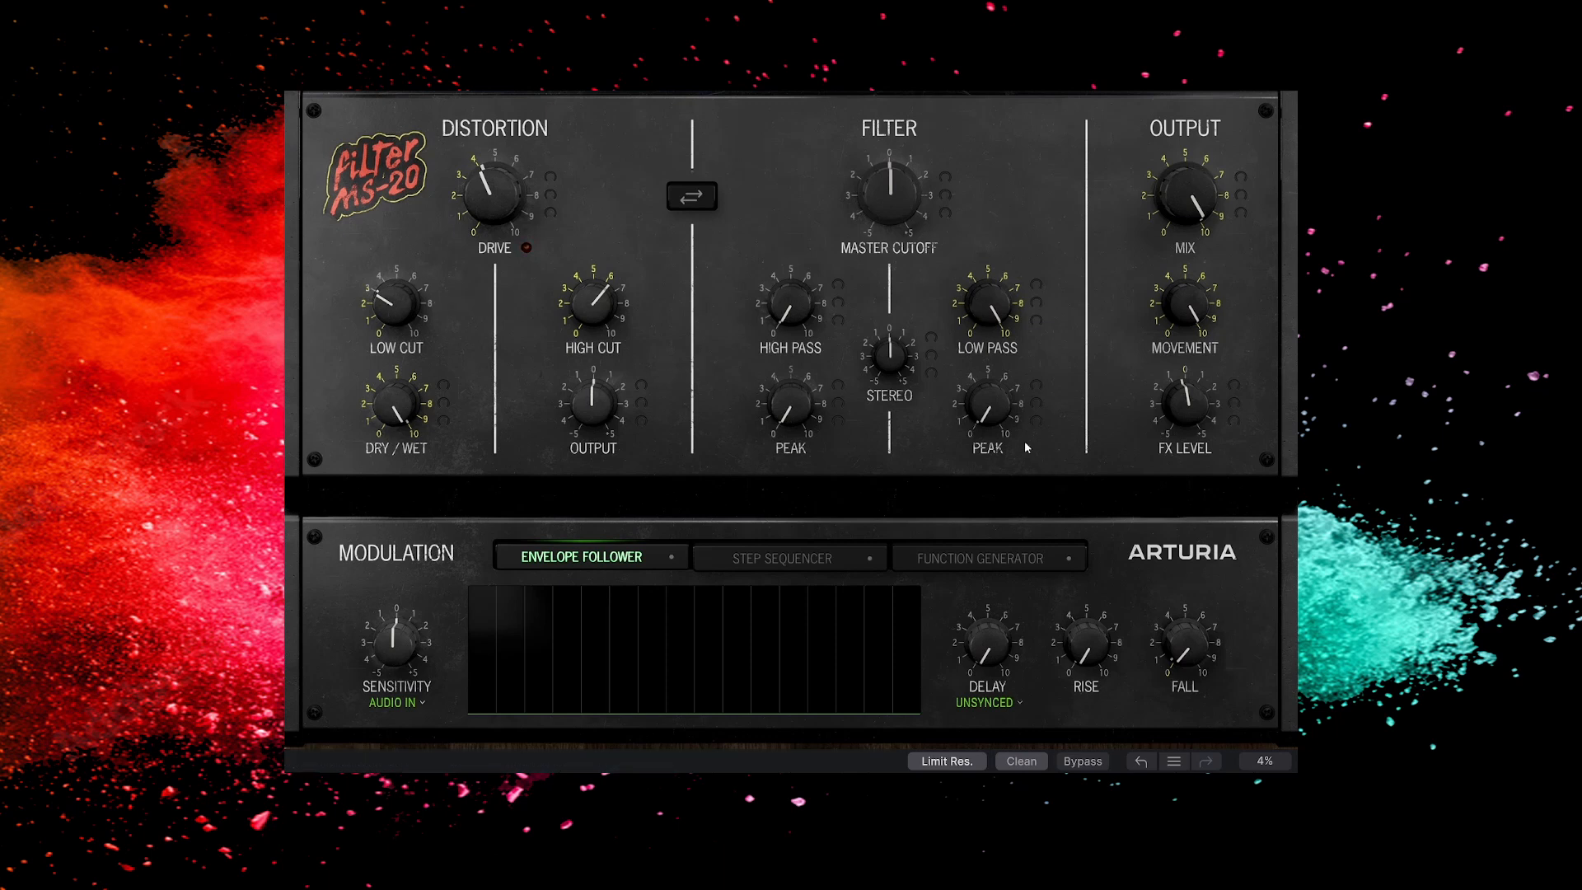
Step: Switch the filter mode to Dirty and try different distortion drive, low cut and high cut settings
left_click(1026, 762)
left_click(1056, 740)
left_click_drag(493, 193, 493, 186)
left_click_drag(394, 303, 394, 313)
left_click_drag(593, 303, 593, 274)
left_click_drag(494, 197, 495, 203)
left_click_drag(594, 303, 594, 323)
mouse_move(493, 198)
left_mouse_down()
mouse_move(492, 216)
mouse_move(493, 201)
left_mouse_up()
left_click_drag(417, 301, 417, 288)
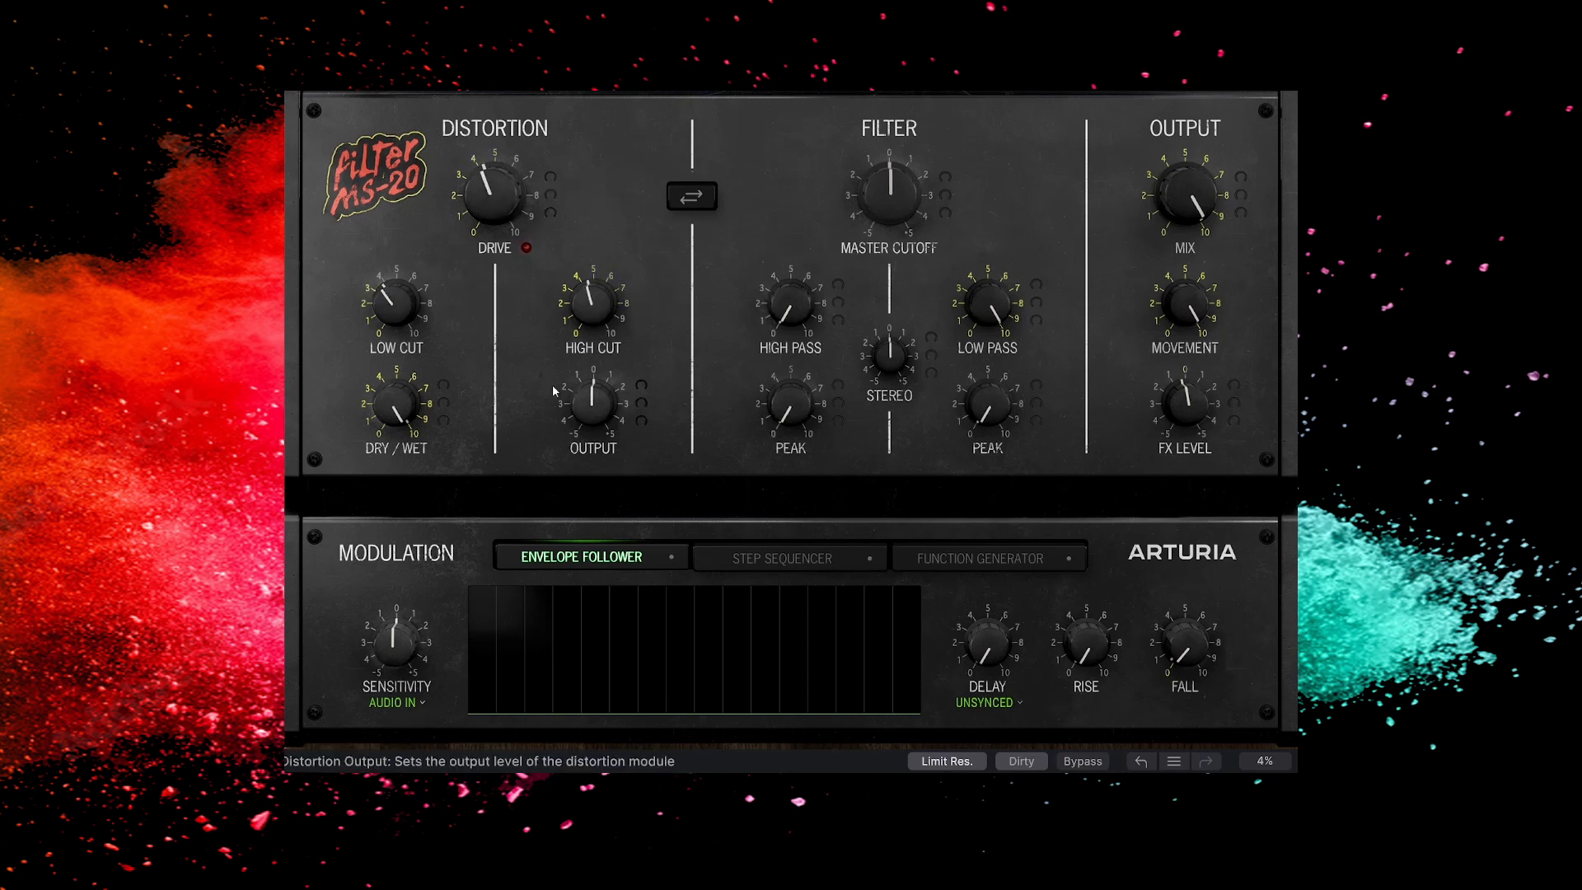
Step: Return to Clean mode, reduce the drive, raise the high cut to about 14920 Hz, minimize the low cut and restore full dry/wet
left_click_drag(397, 403, 397, 386)
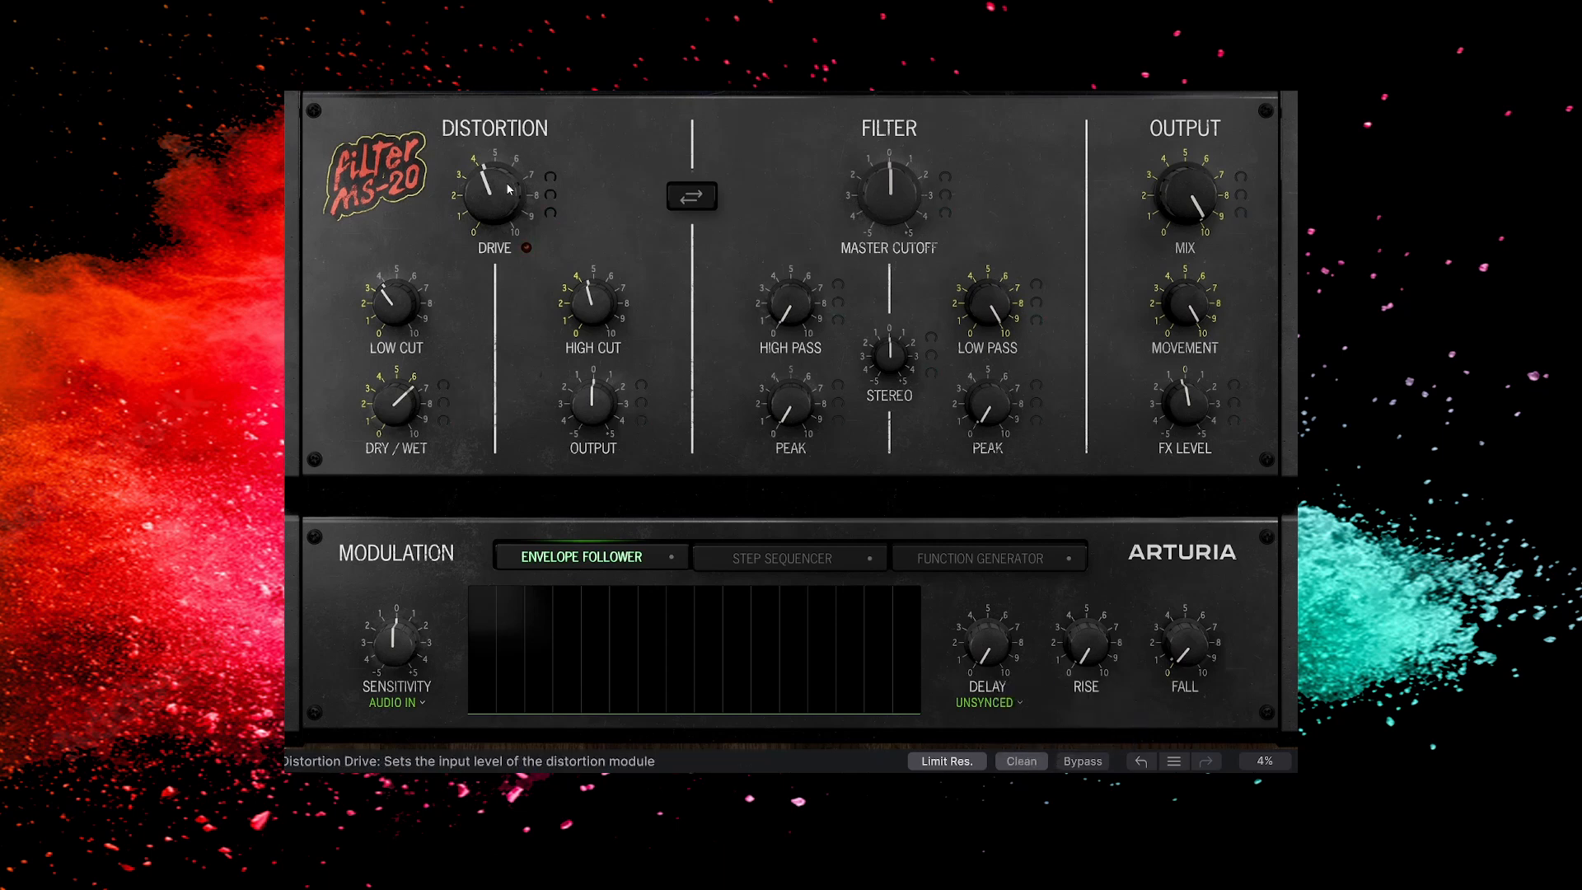
left_click_drag(493, 198, 493, 218)
left_click_drag(593, 303, 594, 266)
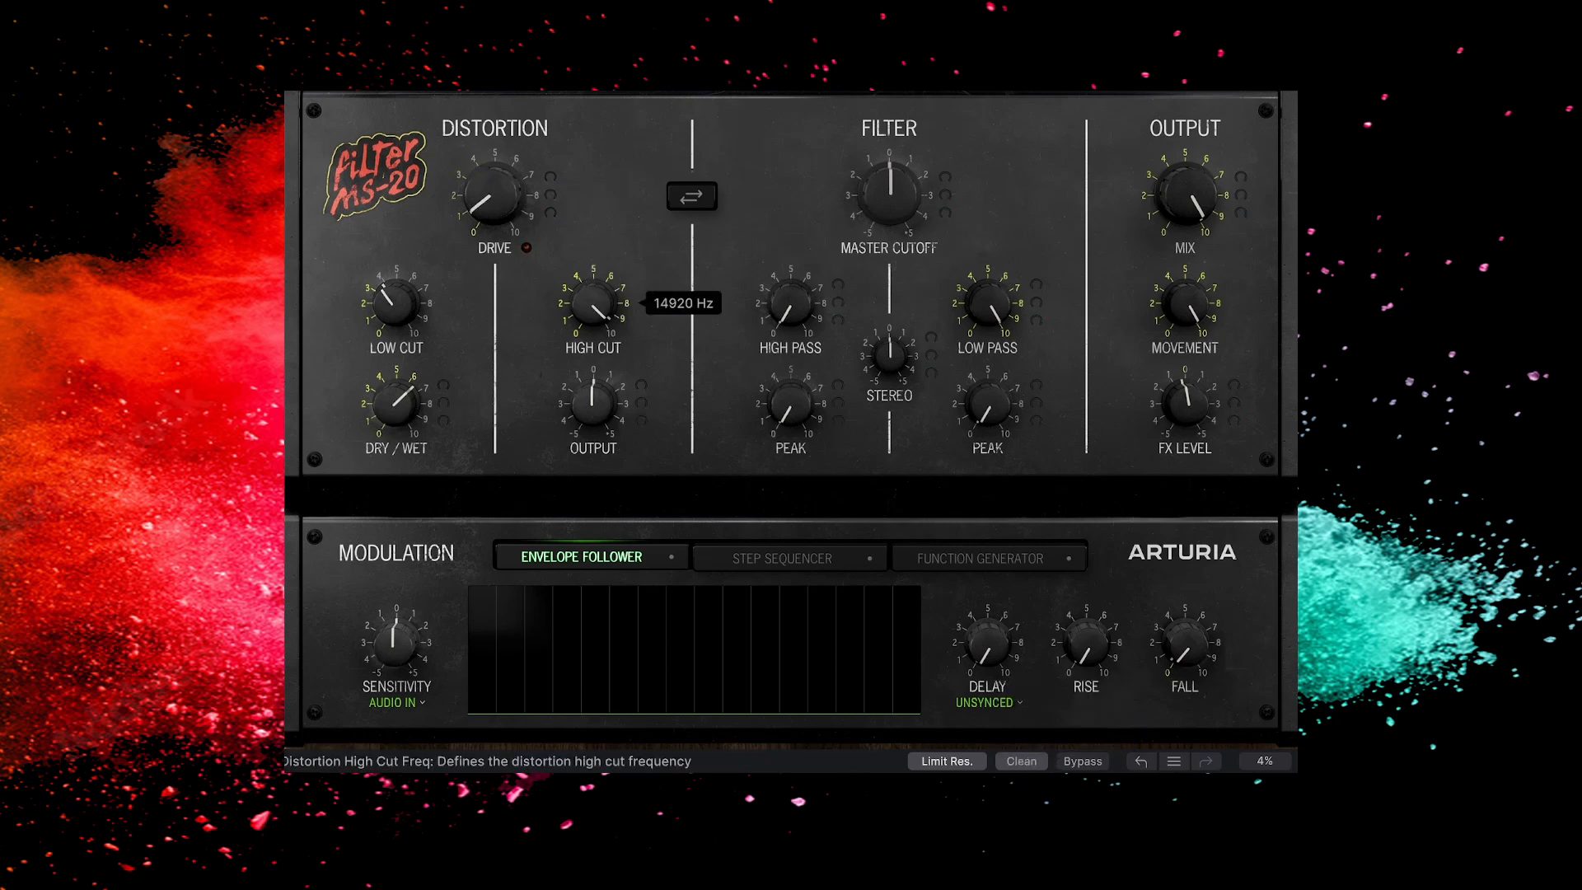
left_click_drag(395, 303, 396, 330)
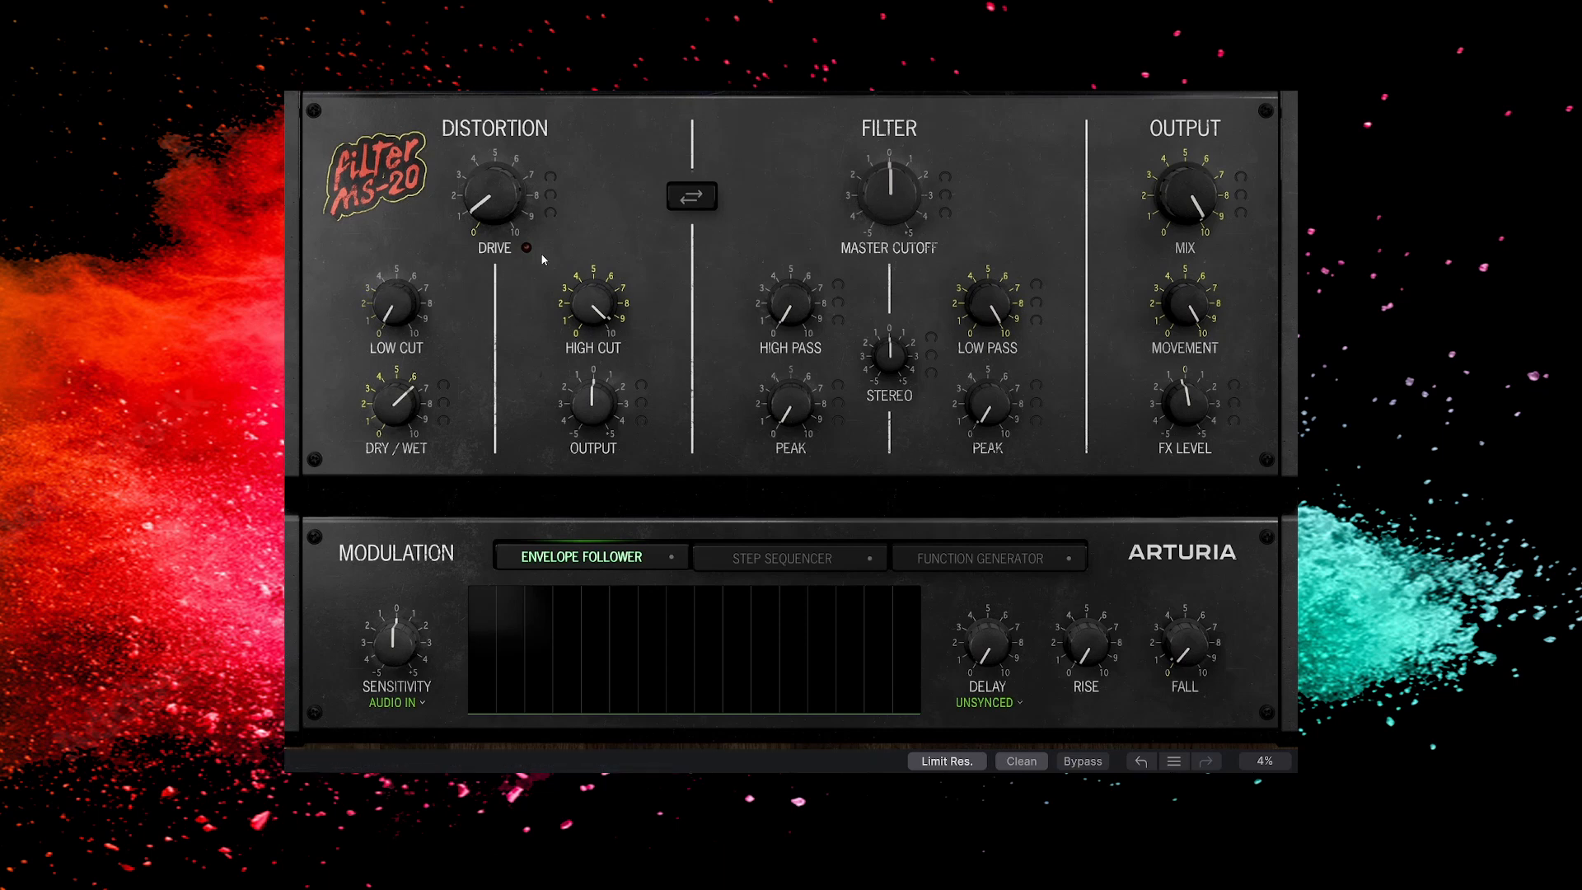
left_click_drag(419, 406, 418, 383)
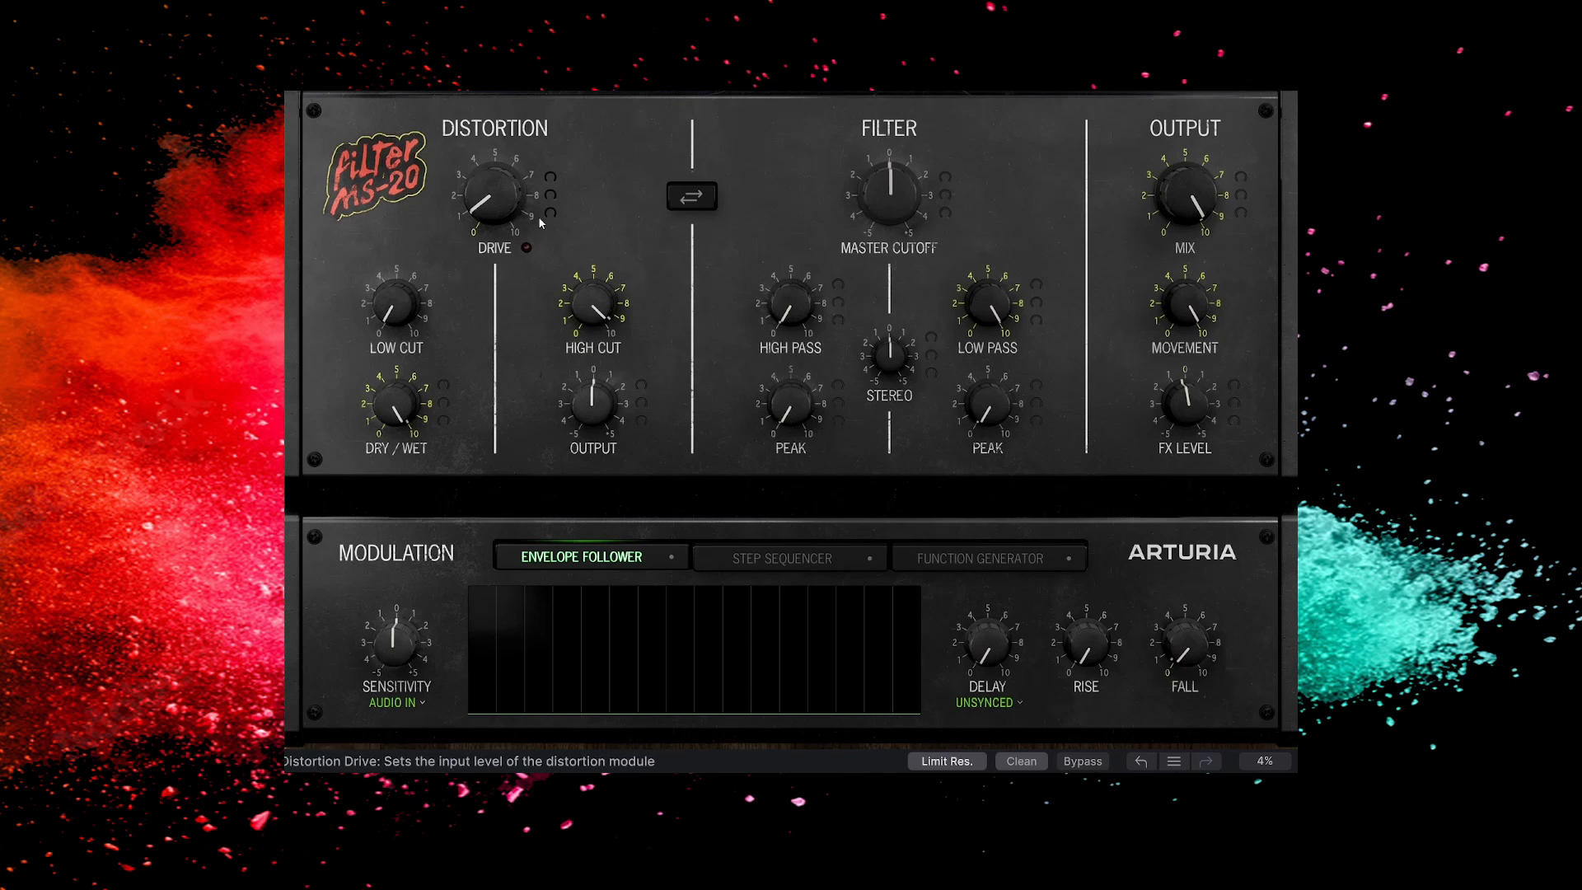
Step: Turn the distortion drive down to its minimum and open the high cut fully
mouse_move(506, 214)
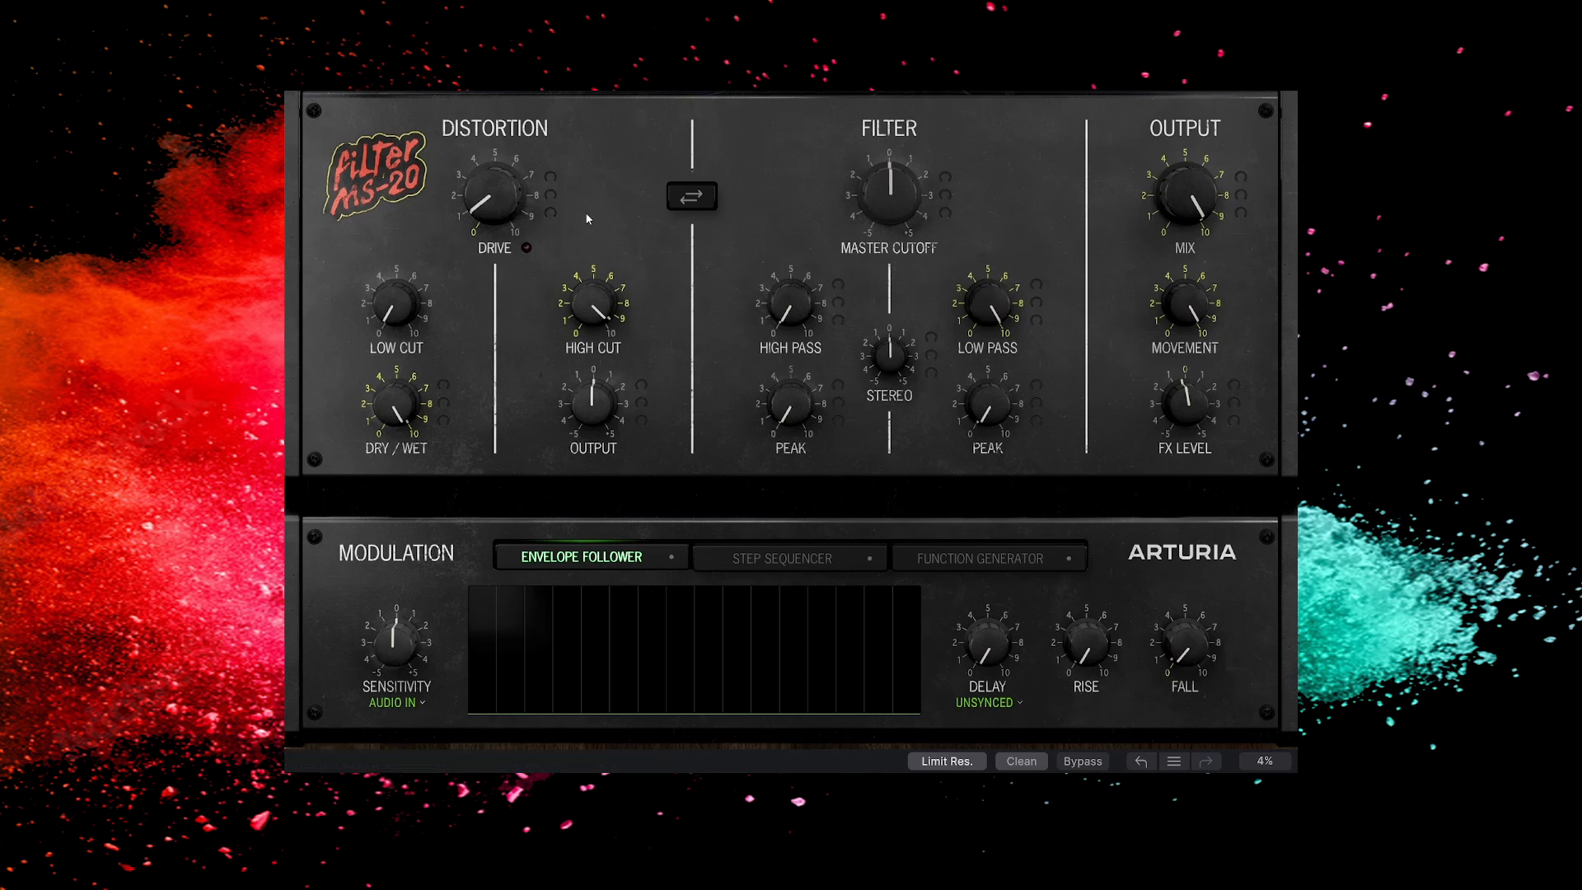
mouse_move(495, 198)
left_mouse_down()
mouse_move(494, 177)
mouse_move(495, 196)
left_mouse_up()
mouse_move(779, 346)
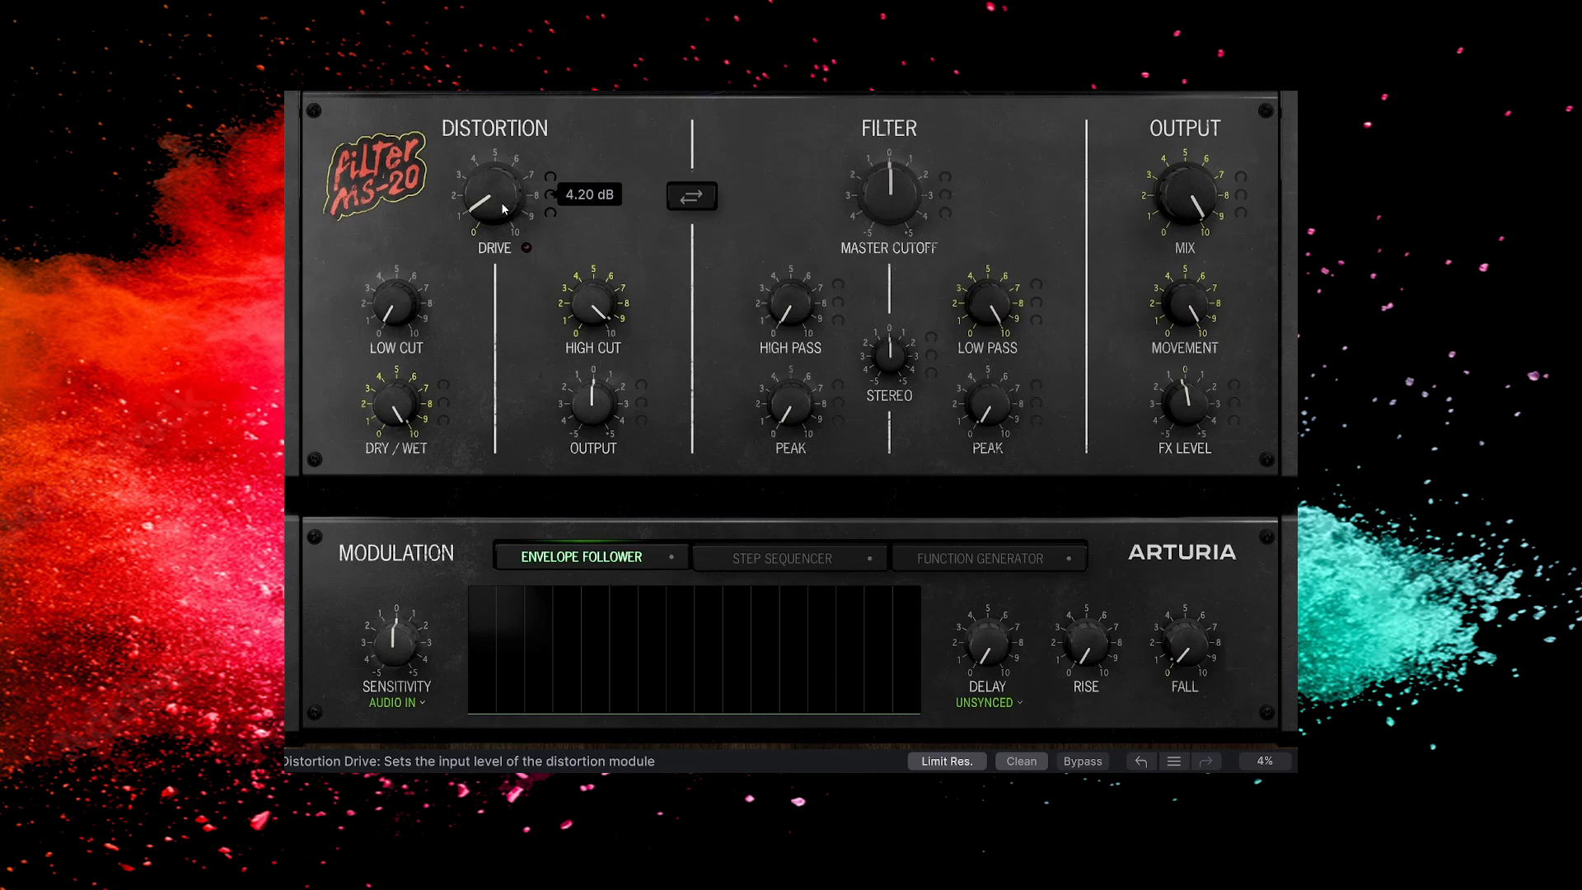
left_click_drag(495, 195, 495, 221)
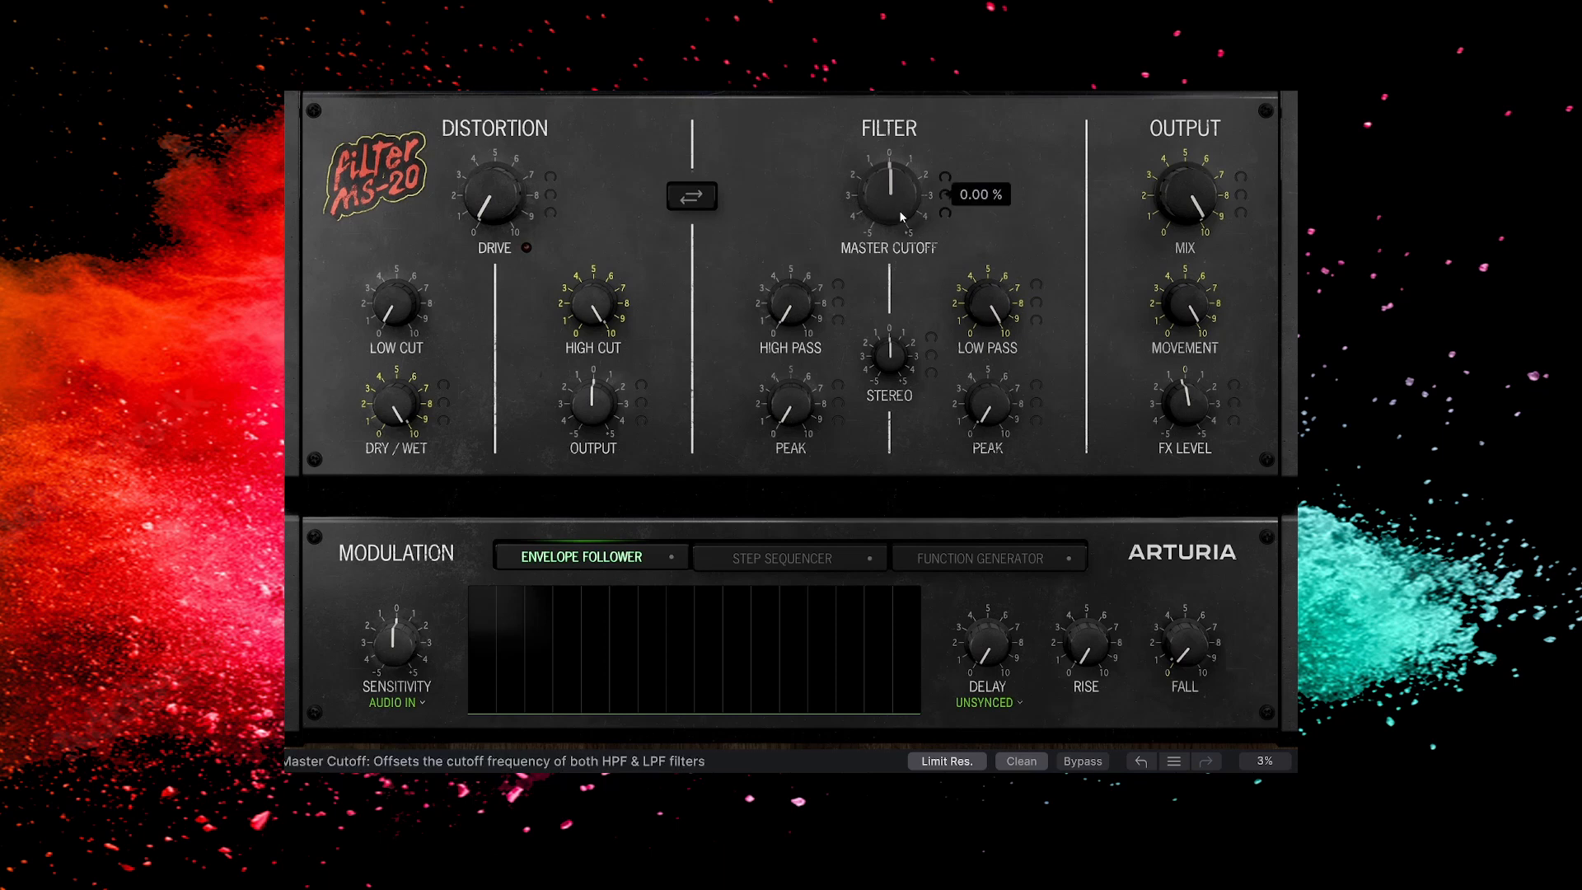
Step: Try shifting the filter's master cutoff and return it to 0%
mouse_move(890, 195)
left_mouse_down()
mouse_move(890, 239)
mouse_move(890, 156)
mouse_move(879, 211)
left_mouse_up()
mouse_move(894, 213)
left_mouse_down()
mouse_move(894, 165)
mouse_move(895, 247)
mouse_move(902, 219)
left_mouse_up()
mouse_move(934, 200)
mouse_move(1001, 323)
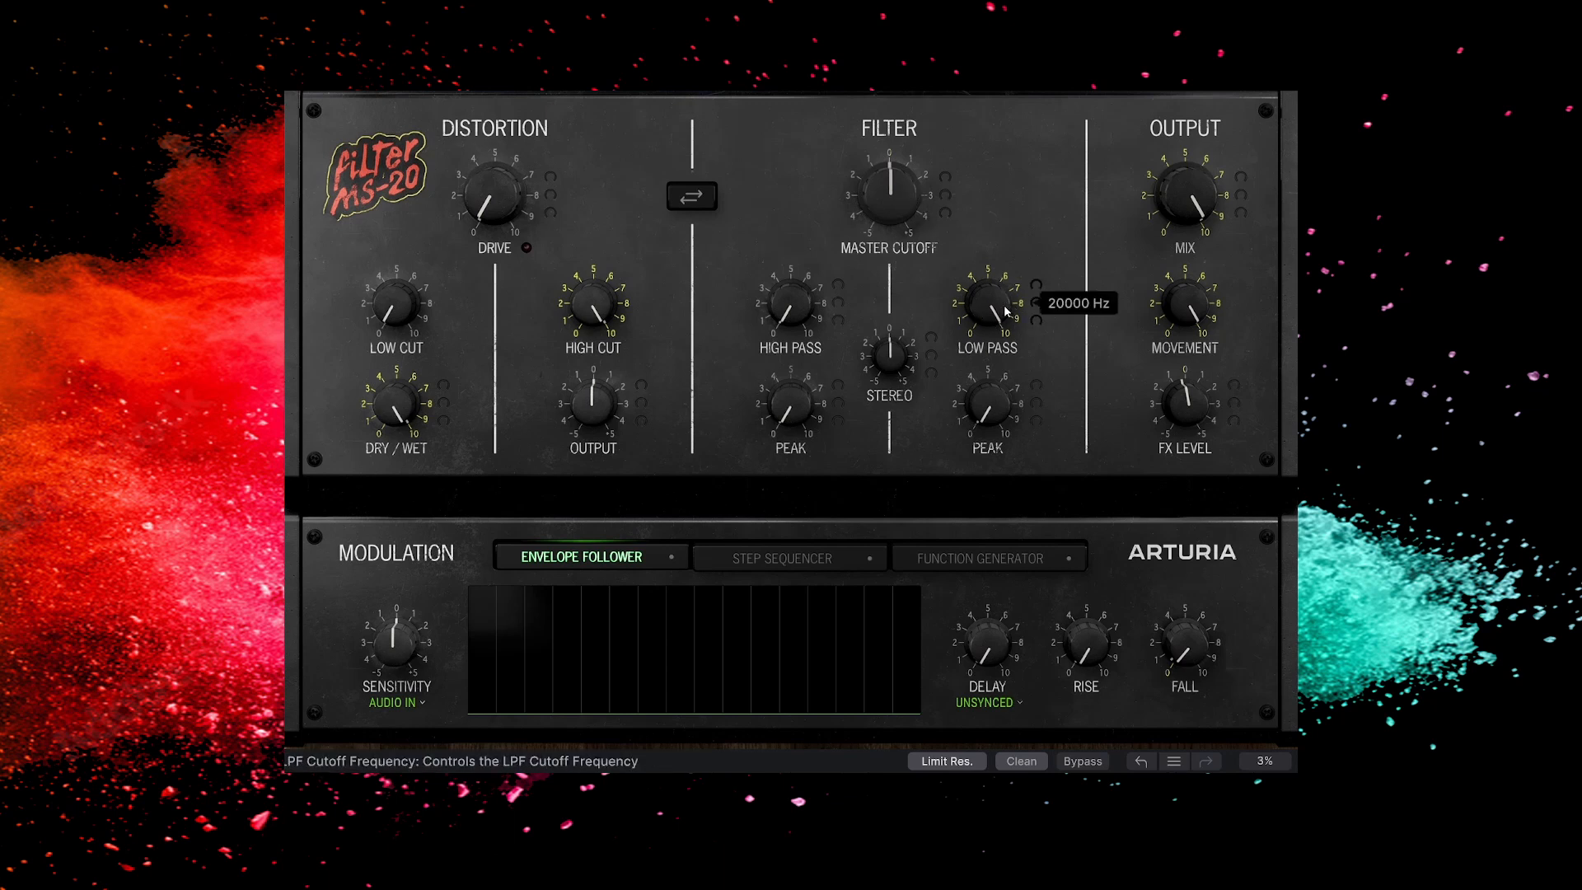
Step: Lower the low-pass cutoff and raise its peak, and sweep both in Dirty mode
mouse_move(1004, 305)
left_mouse_down()
mouse_move(990, 412)
mouse_move(992, 294)
left_mouse_up()
mouse_move(1015, 404)
left_mouse_down()
mouse_move(1015, 390)
mouse_move(995, 417)
left_mouse_up()
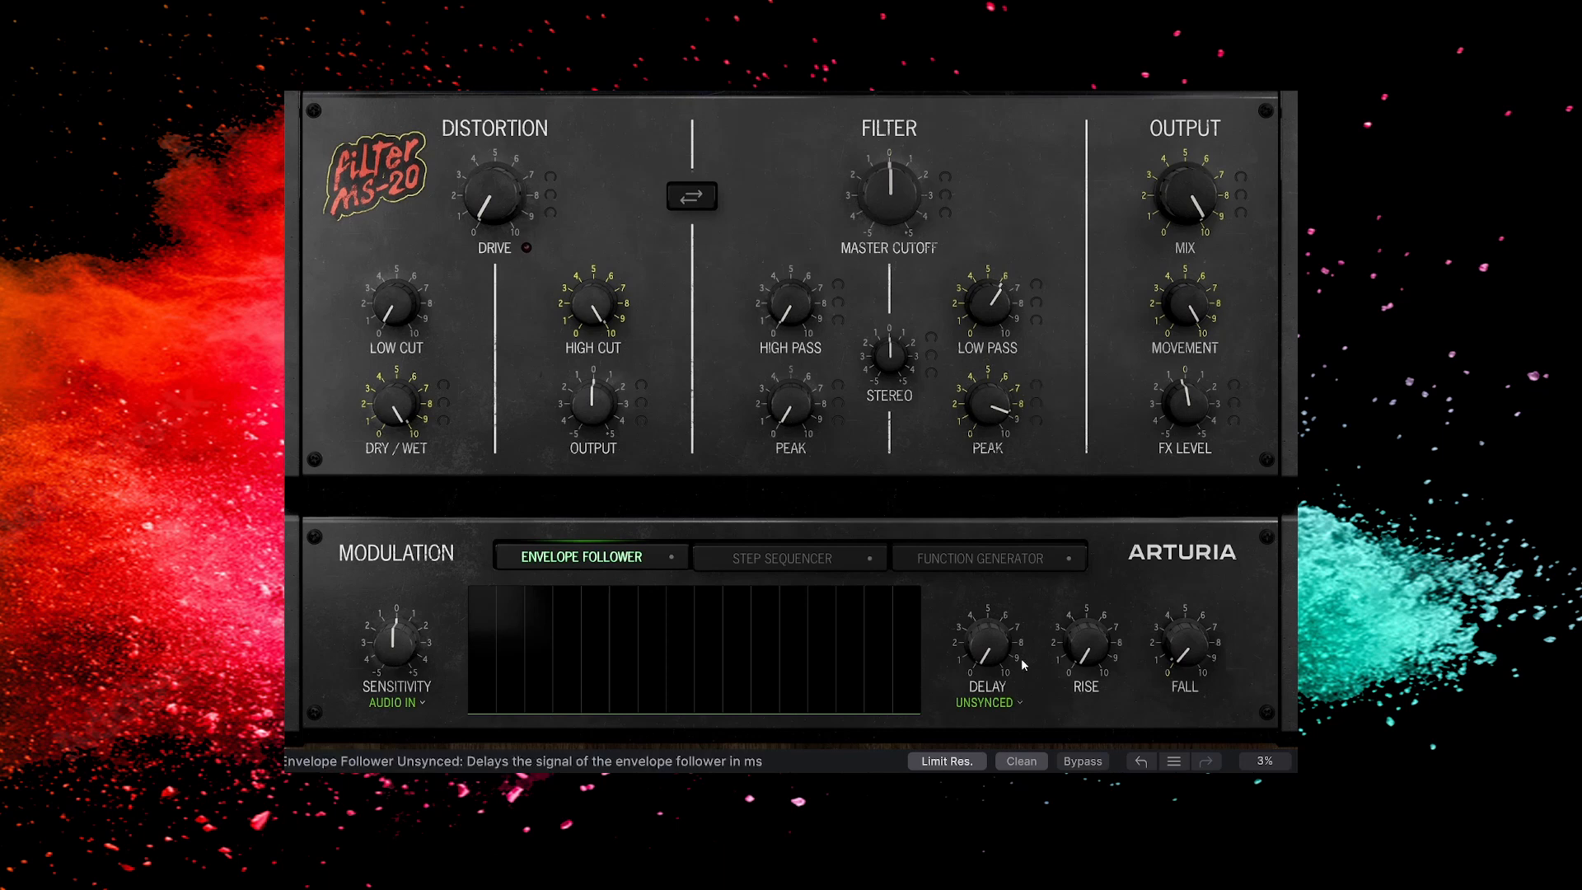
left_click(1025, 768)
left_click(1048, 744)
scroll(999, 349, "up", 5)
scroll(989, 404, "up", 2)
scroll(993, 314, "down", 5)
scroll(989, 303, "down", 3)
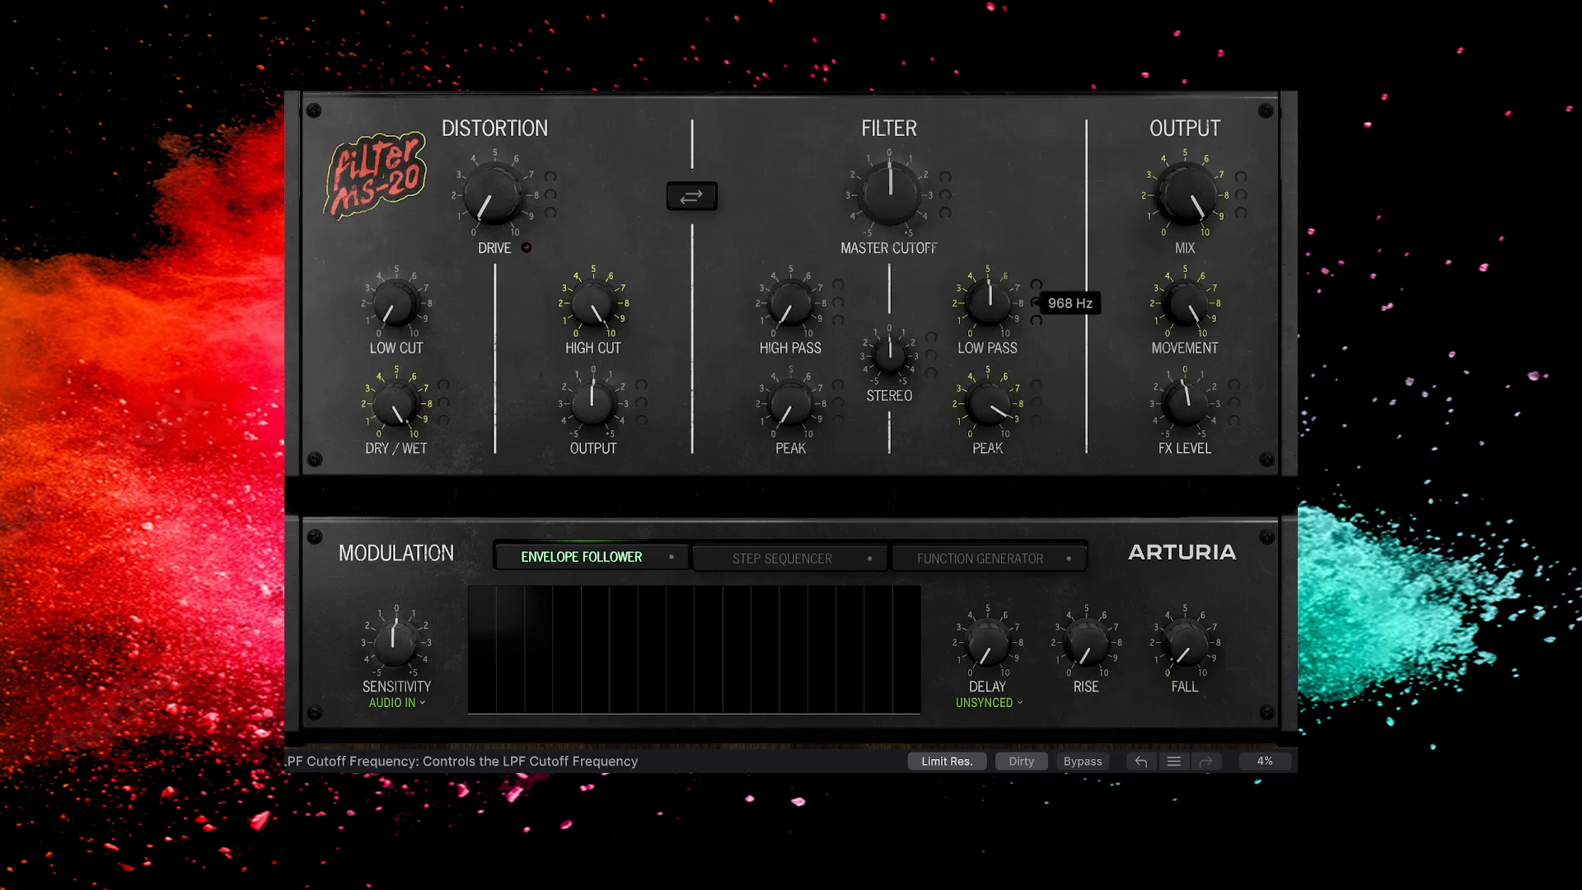
scroll(989, 303, "down", 3)
scroll(988, 404, "down", 4)
Step: Switch to Clean mode, sweep the low-pass cutoff and return it to 20000 Hz with its peak at minimum
left_click(1021, 760)
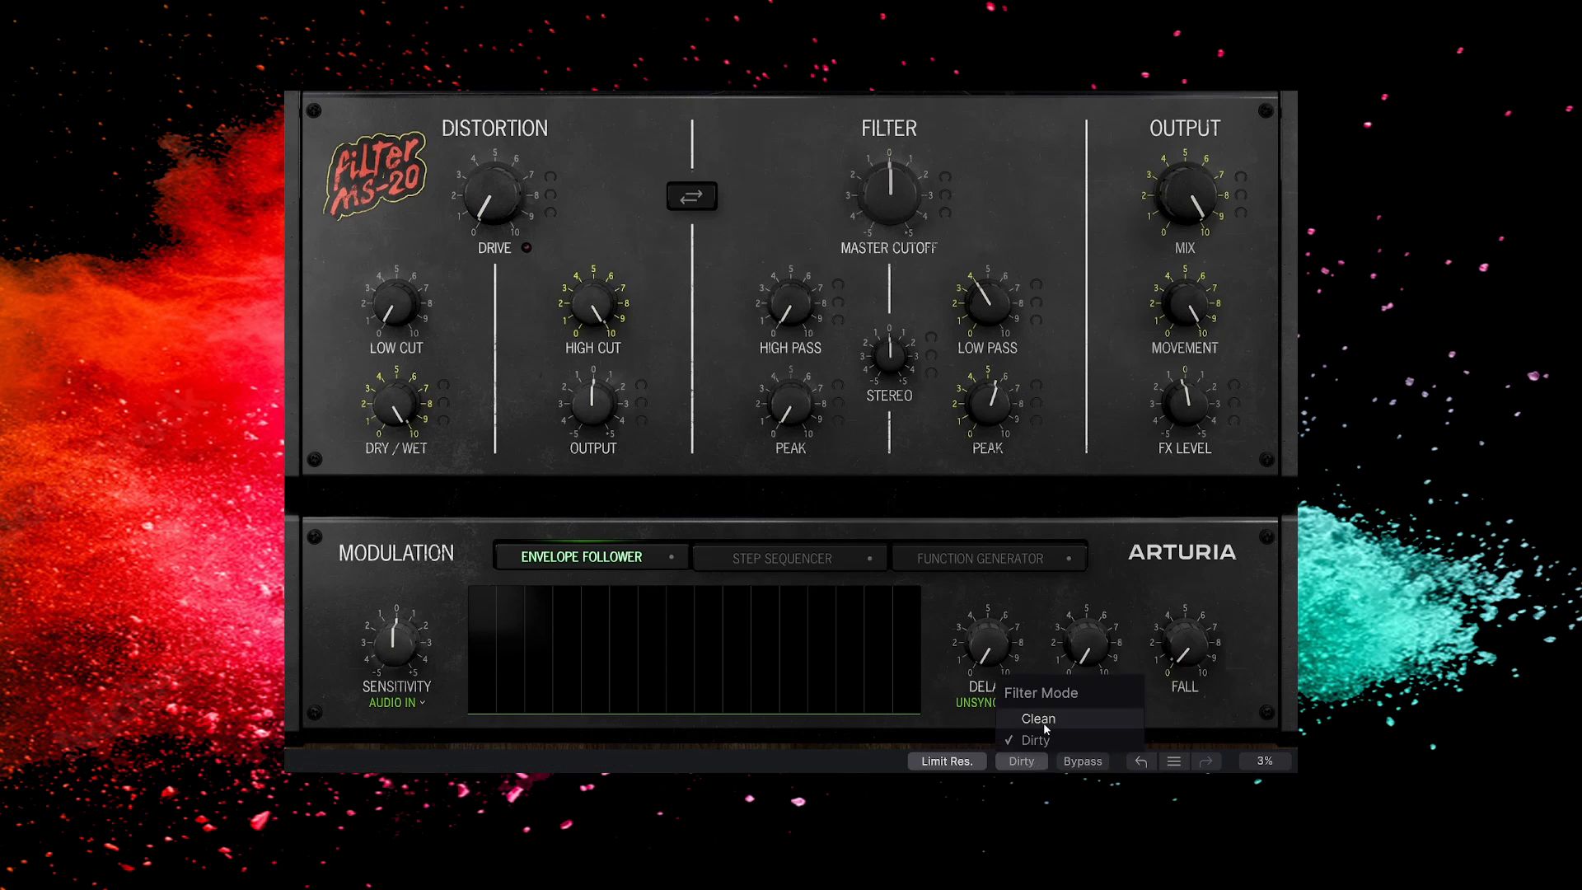
left_click(1030, 725)
scroll(989, 404, "down", 2)
scroll(989, 304, "up", 6)
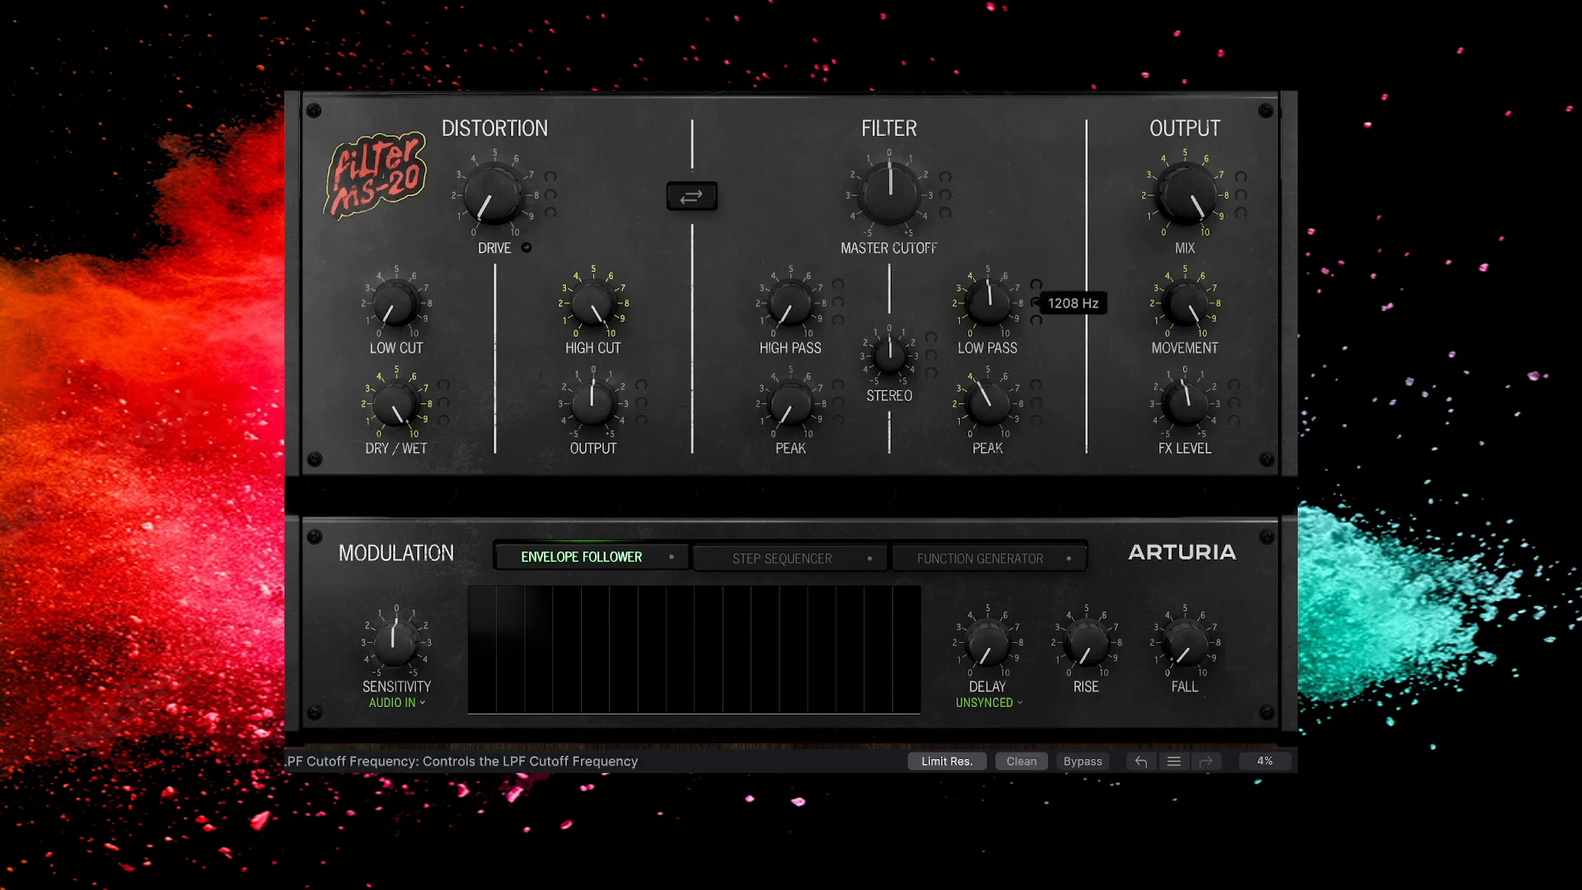
scroll(989, 303, "up", 2)
scroll(983, 412, "down", 3)
scroll(979, 422, "down", 2)
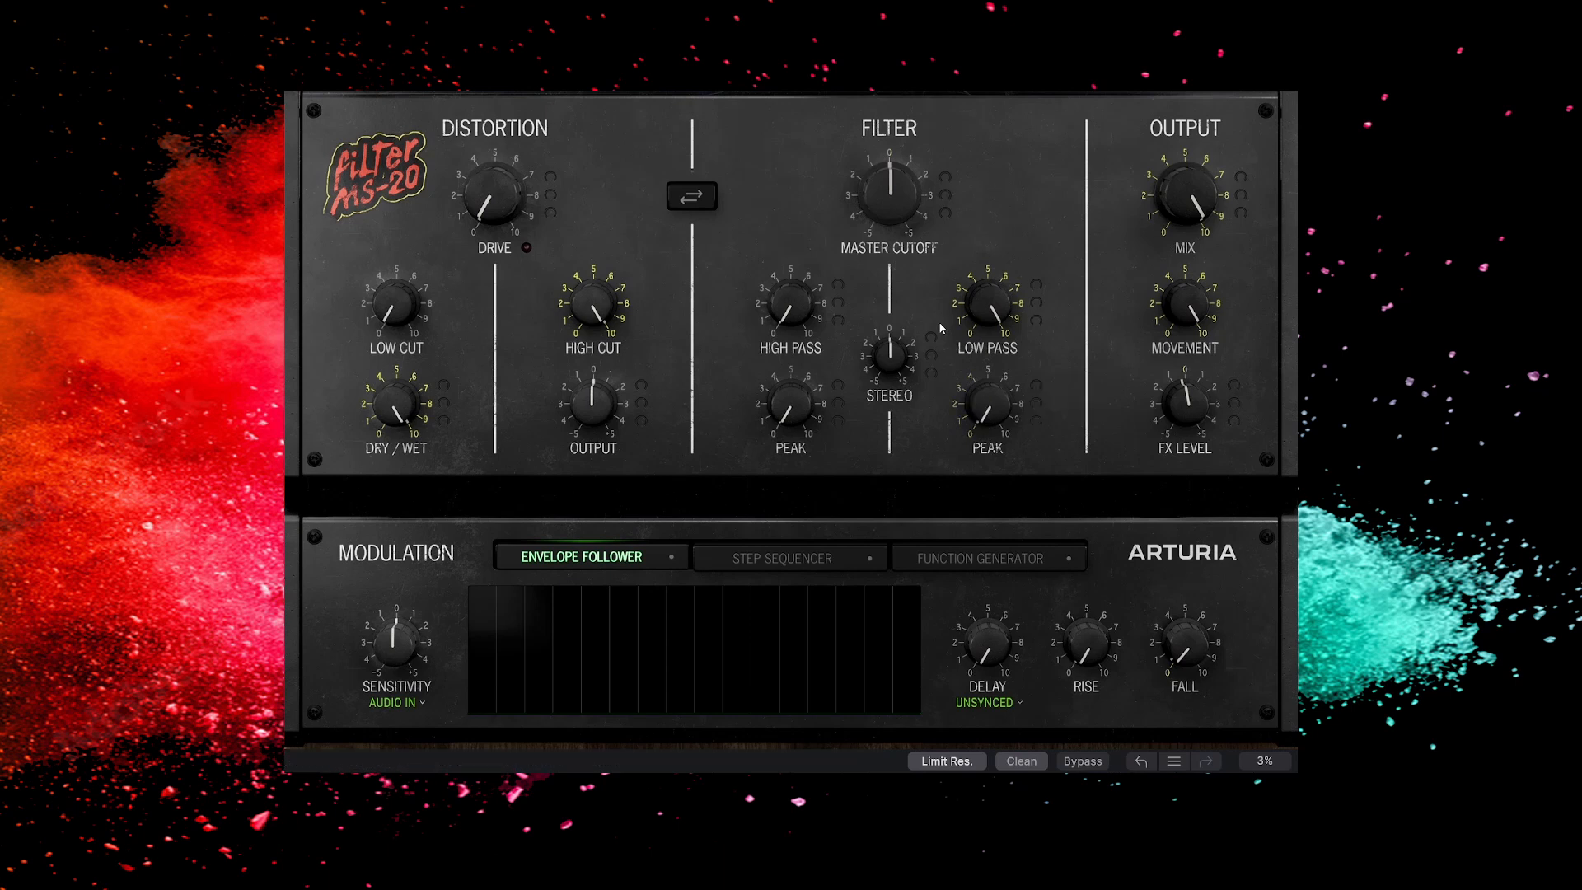
Step: Raise the high-pass cutoff past 650 Hz and set the high-pass peak to about 72.8%
mouse_move(791, 321)
scroll(792, 314, "up", 6)
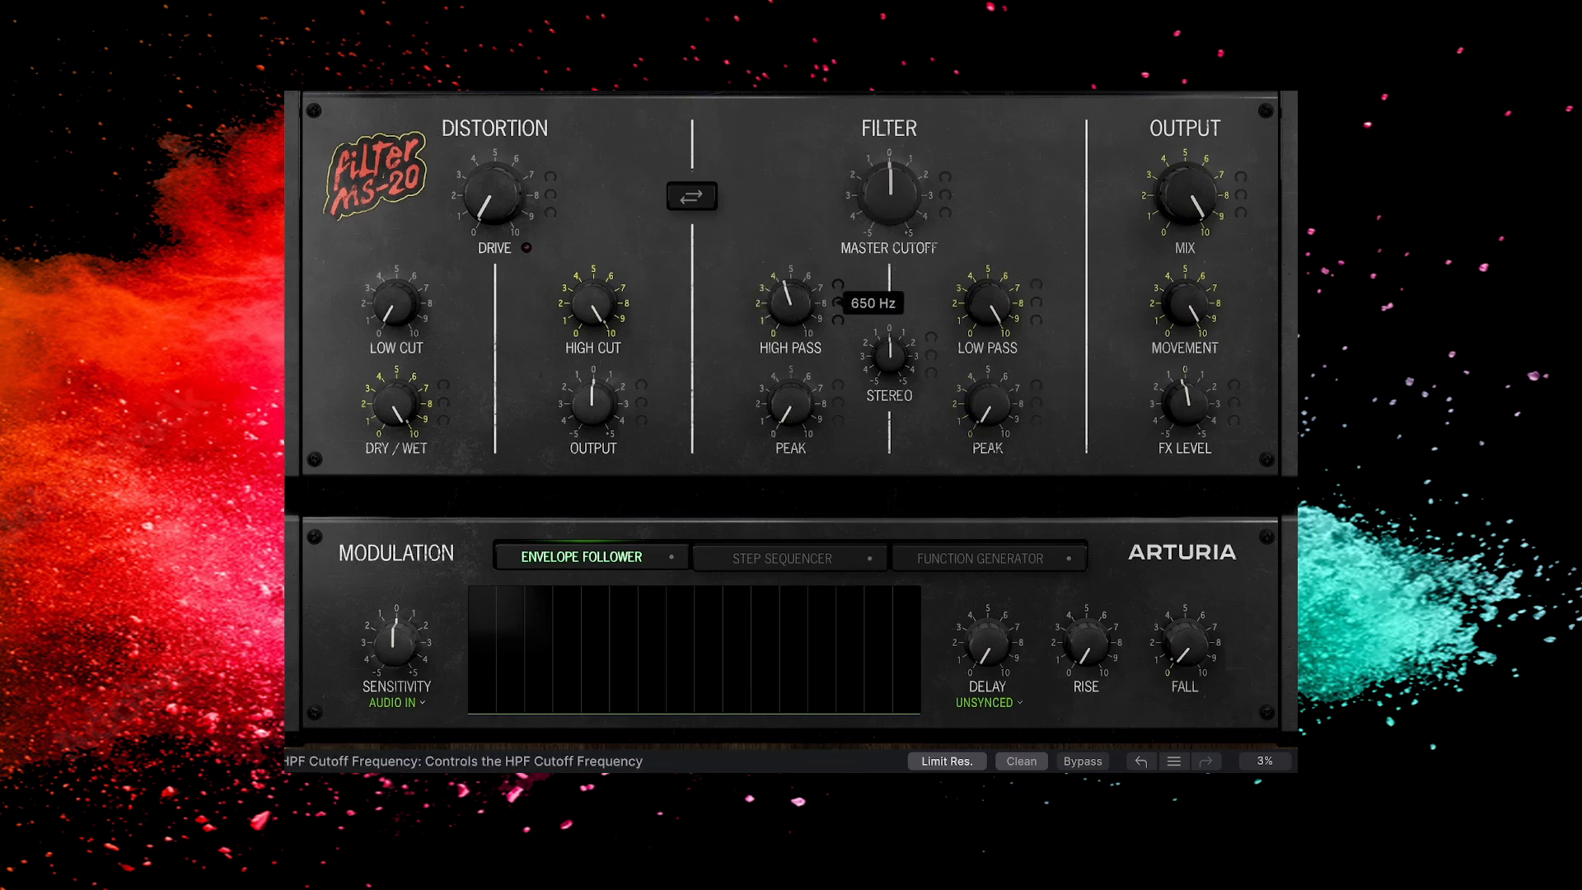
scroll(989, 304, "down", 1)
scroll(989, 304, "up", 2)
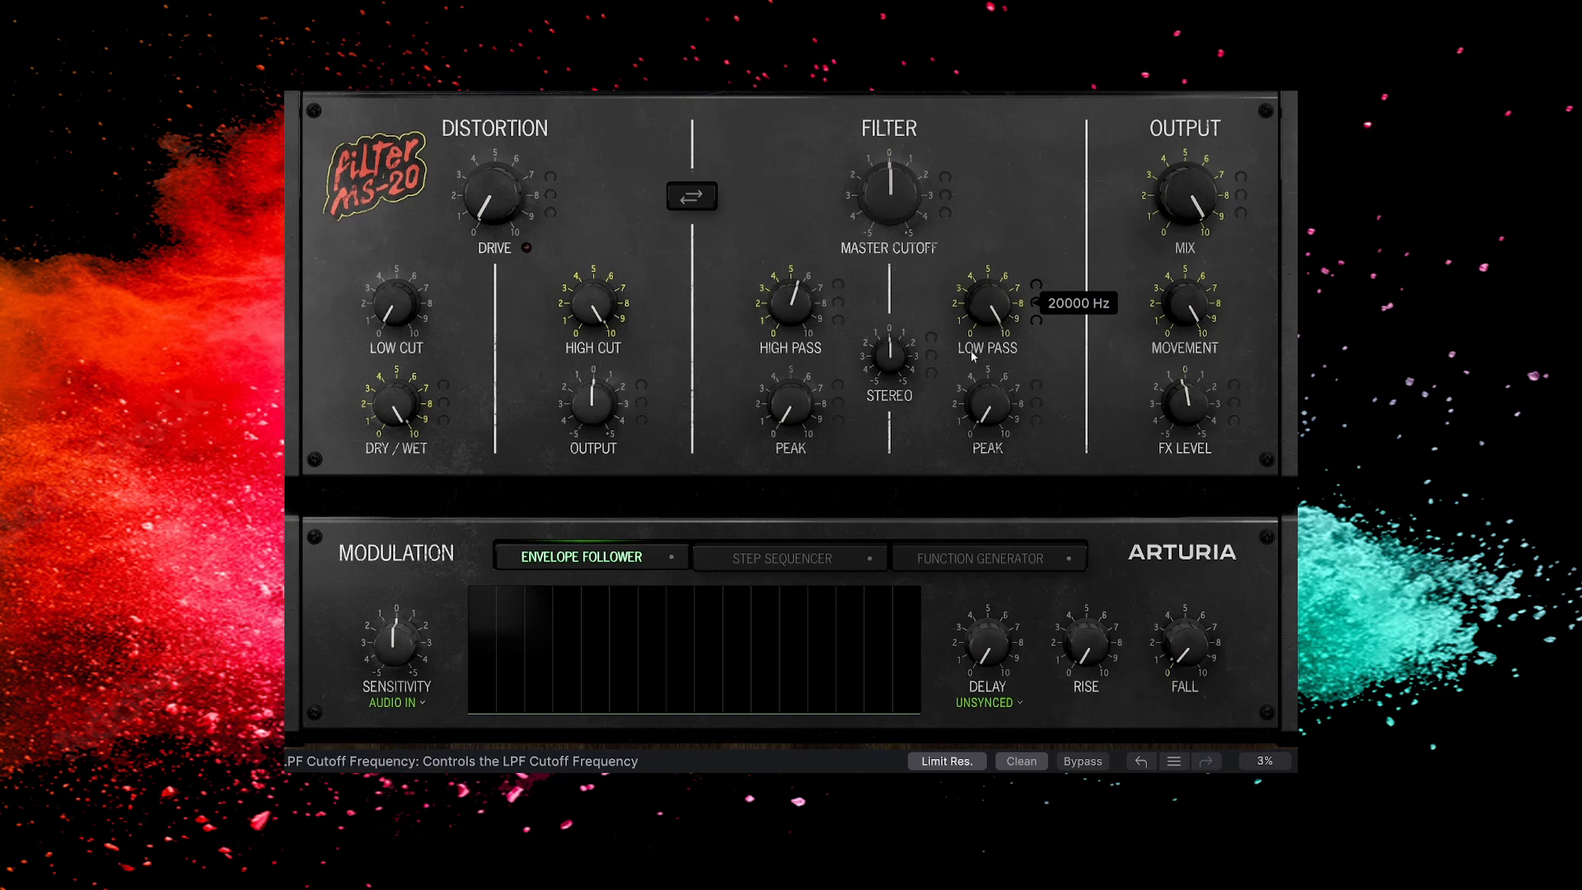
scroll(791, 404, "up", 5)
scroll(791, 403, "up", 1)
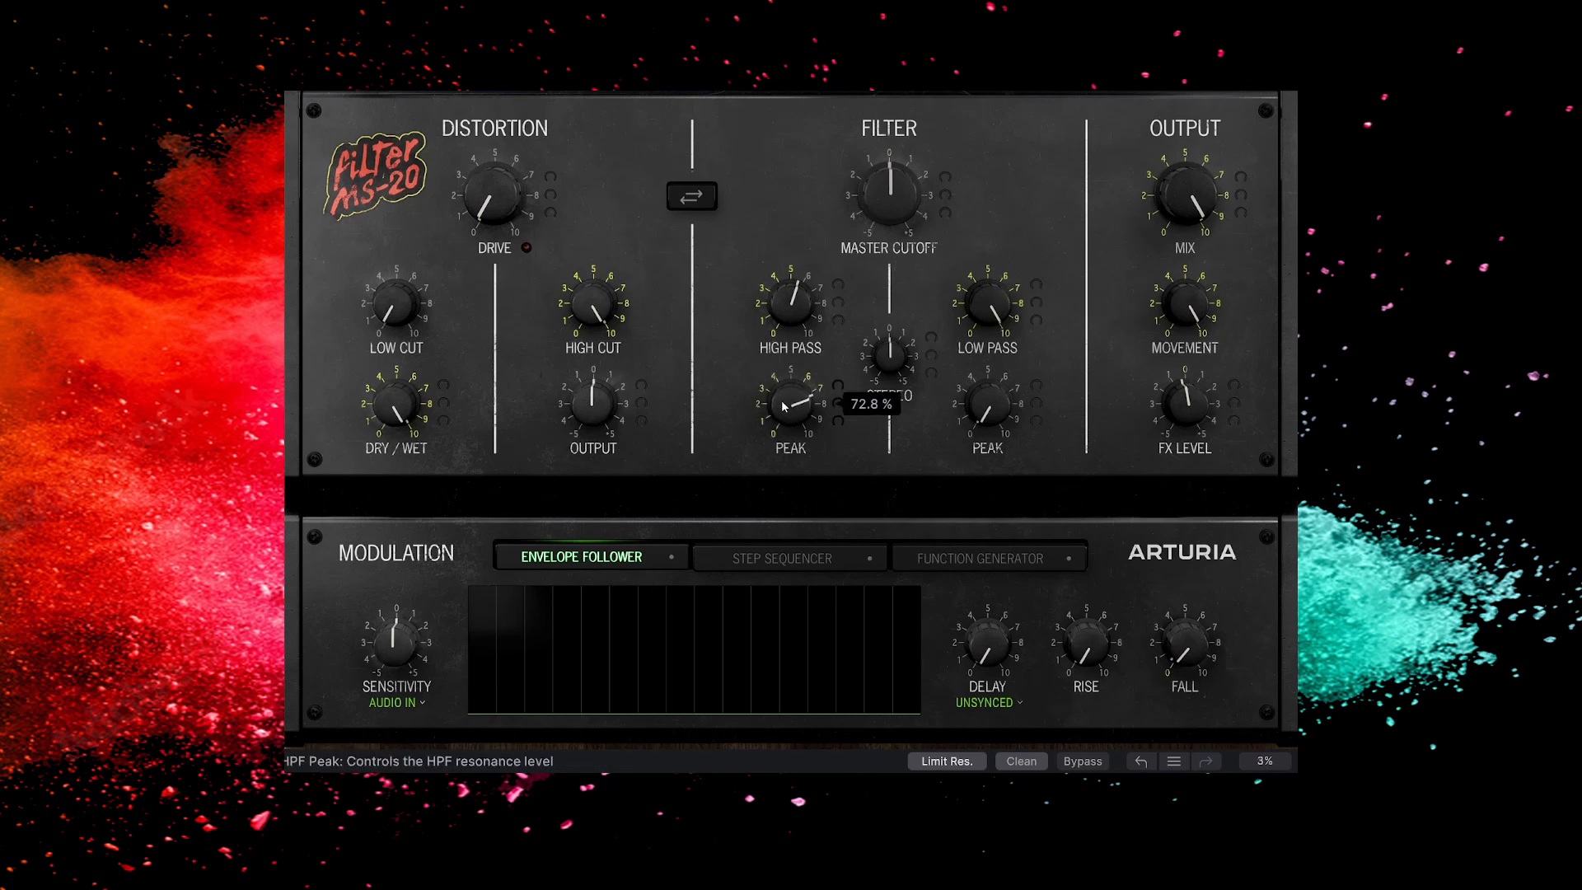
Step: Drop the high-pass cutoff to about 180 Hz, sweep it up and down, and adjust its peak to about 74.4%
scroll(791, 305, "down", 4)
scroll(789, 313, "down", 1)
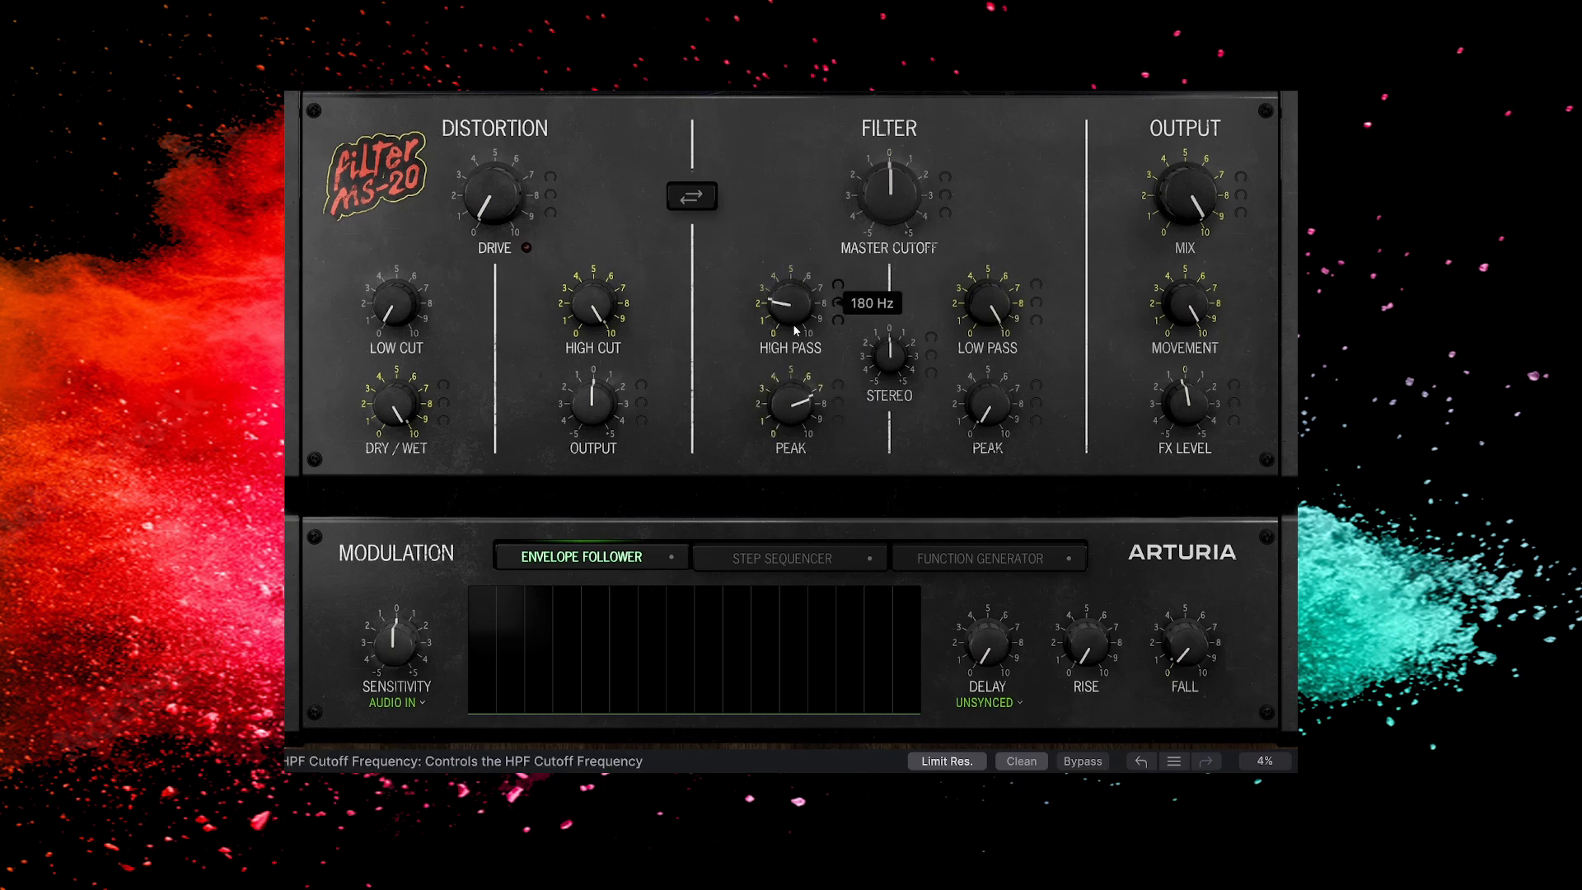
scroll(791, 404, "up", 2)
scroll(791, 305, "up", 3)
scroll(791, 305, "up", 2)
scroll(791, 304, "up", 2)
scroll(791, 404, "up", 1)
scroll(792, 305, "down", 5)
scroll(811, 402, "up", 3)
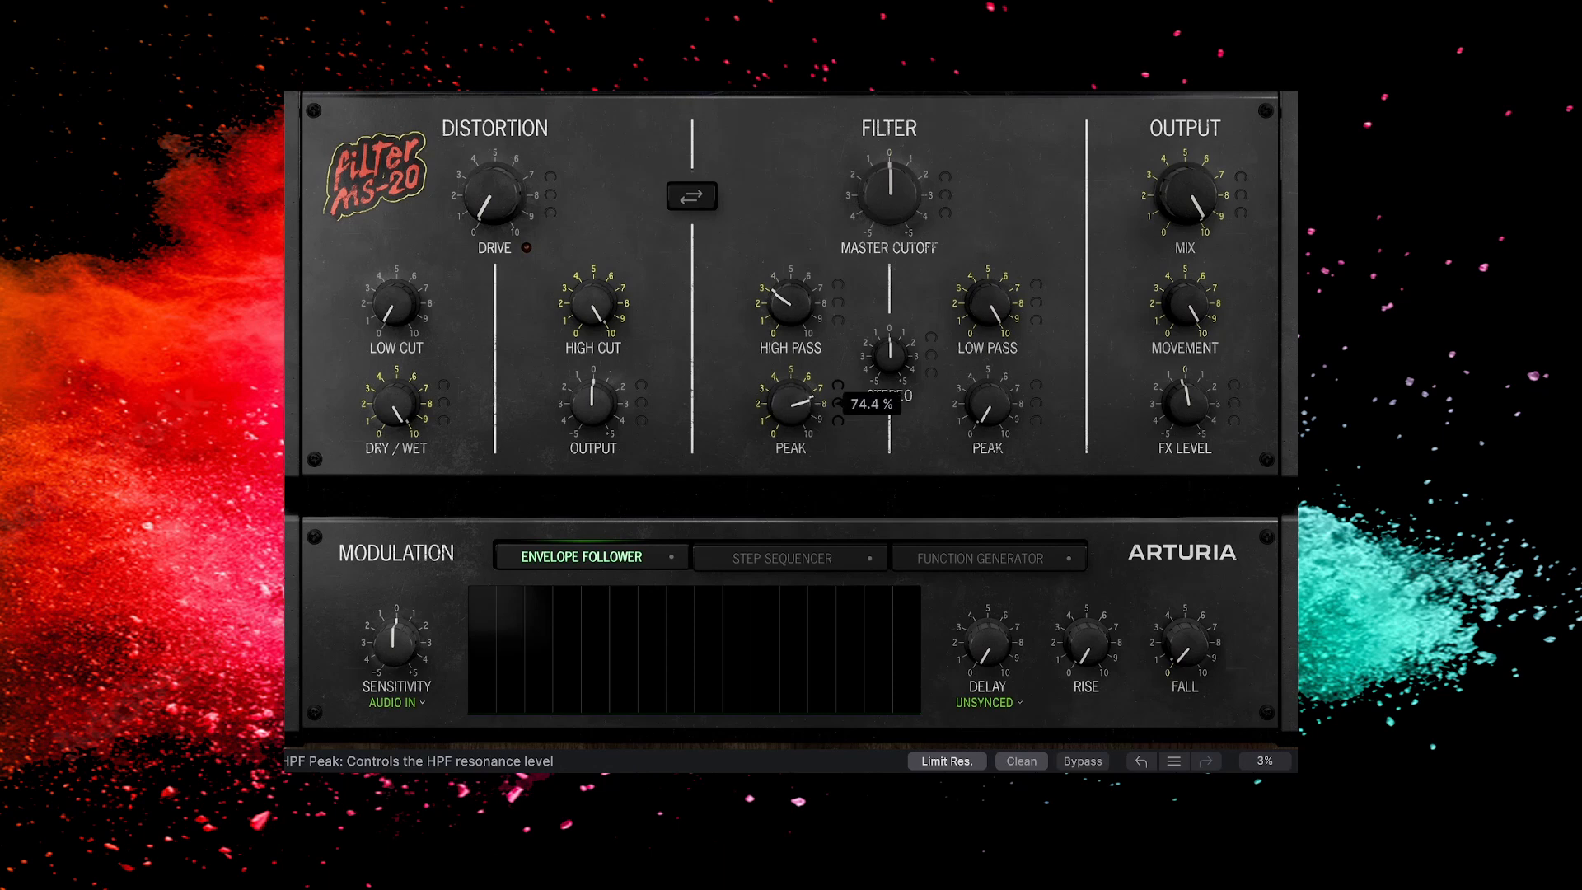
Step: Reduce the high-pass peak to near its minimum and bring the high-pass cutoff down to about 21 Hz
scroll(792, 403, "down", 1)
scroll(791, 305, "up", 2)
scroll(791, 404, "down", 2)
scroll(791, 404, "down", 2)
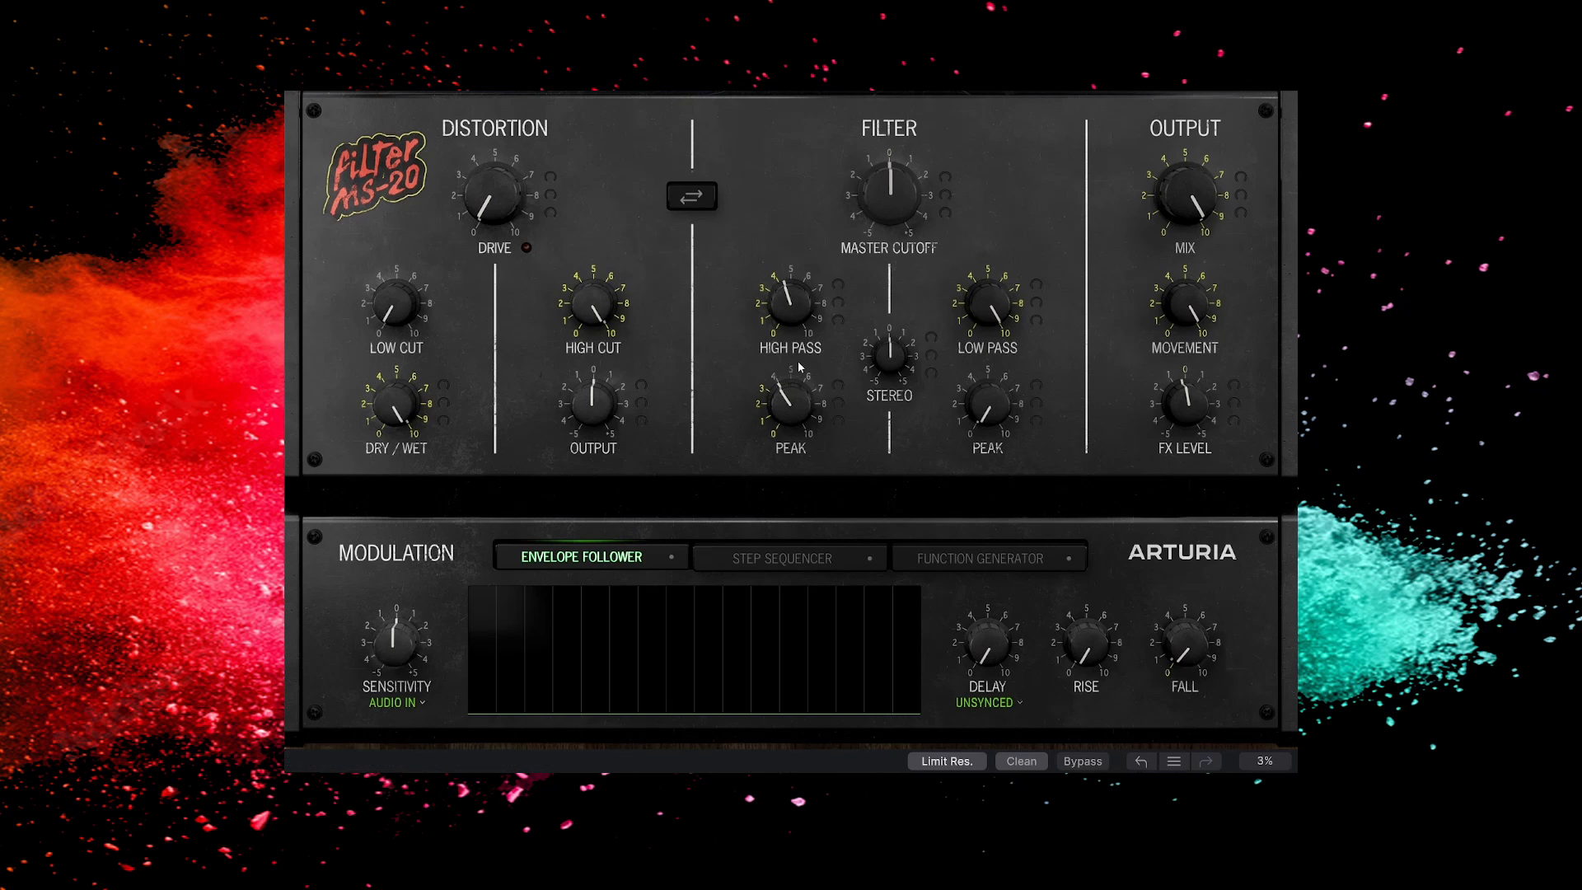
left_click_drag(789, 303, 789, 326)
left_click_drag(790, 404, 789, 436)
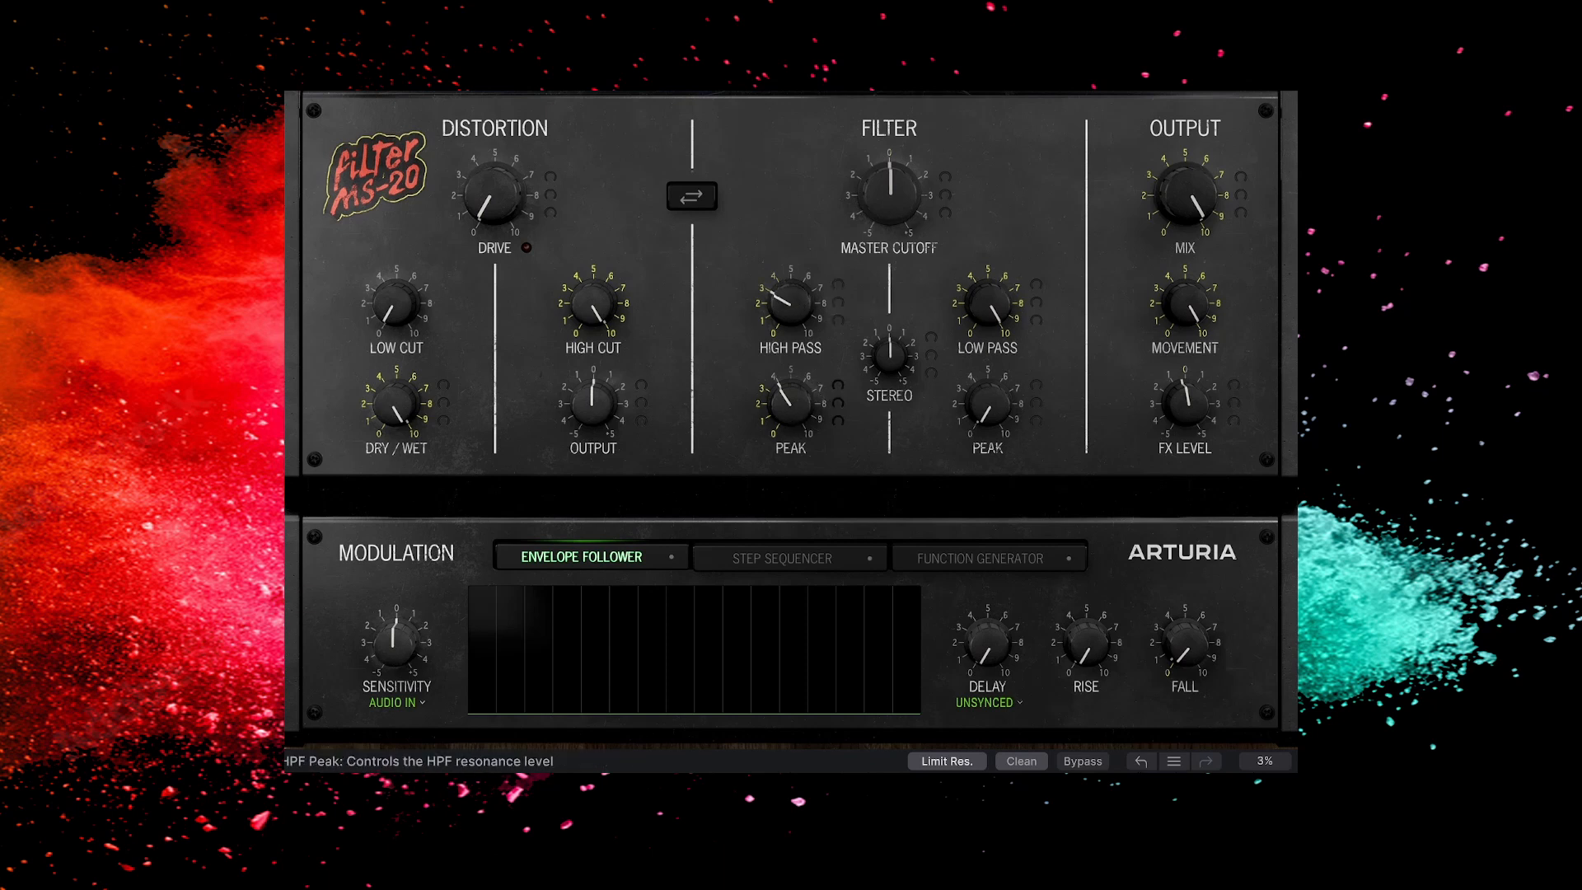
left_click_drag(790, 303, 790, 388)
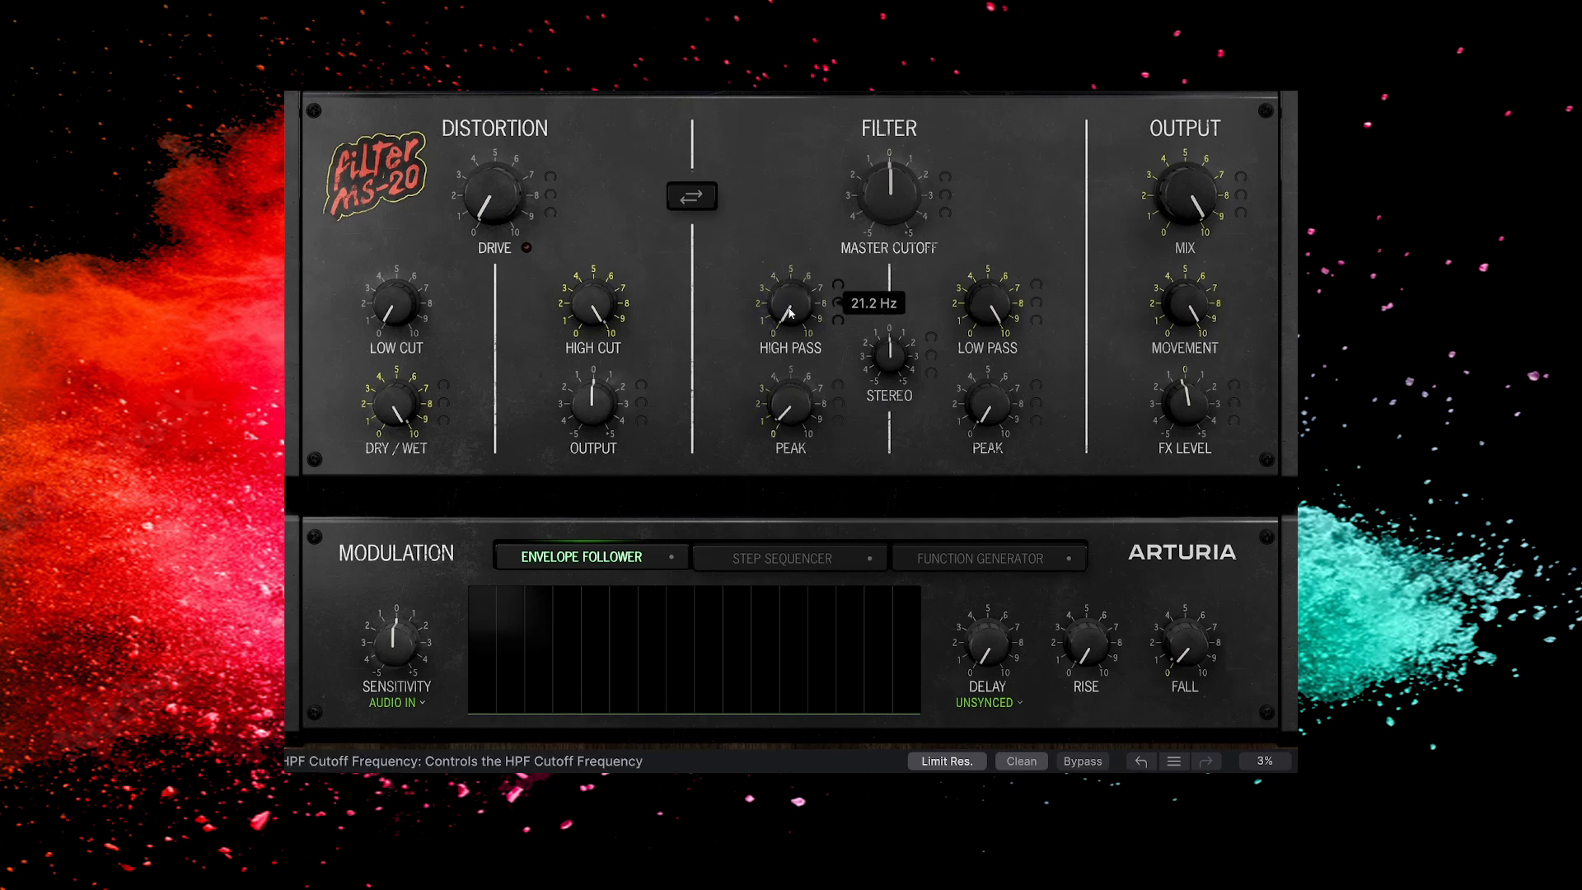
Step: Try the envelope follower's sensitivity at 24.0 dB and reset it to its default
mouse_move(969, 337)
left_click_drag(397, 643, 396, 598)
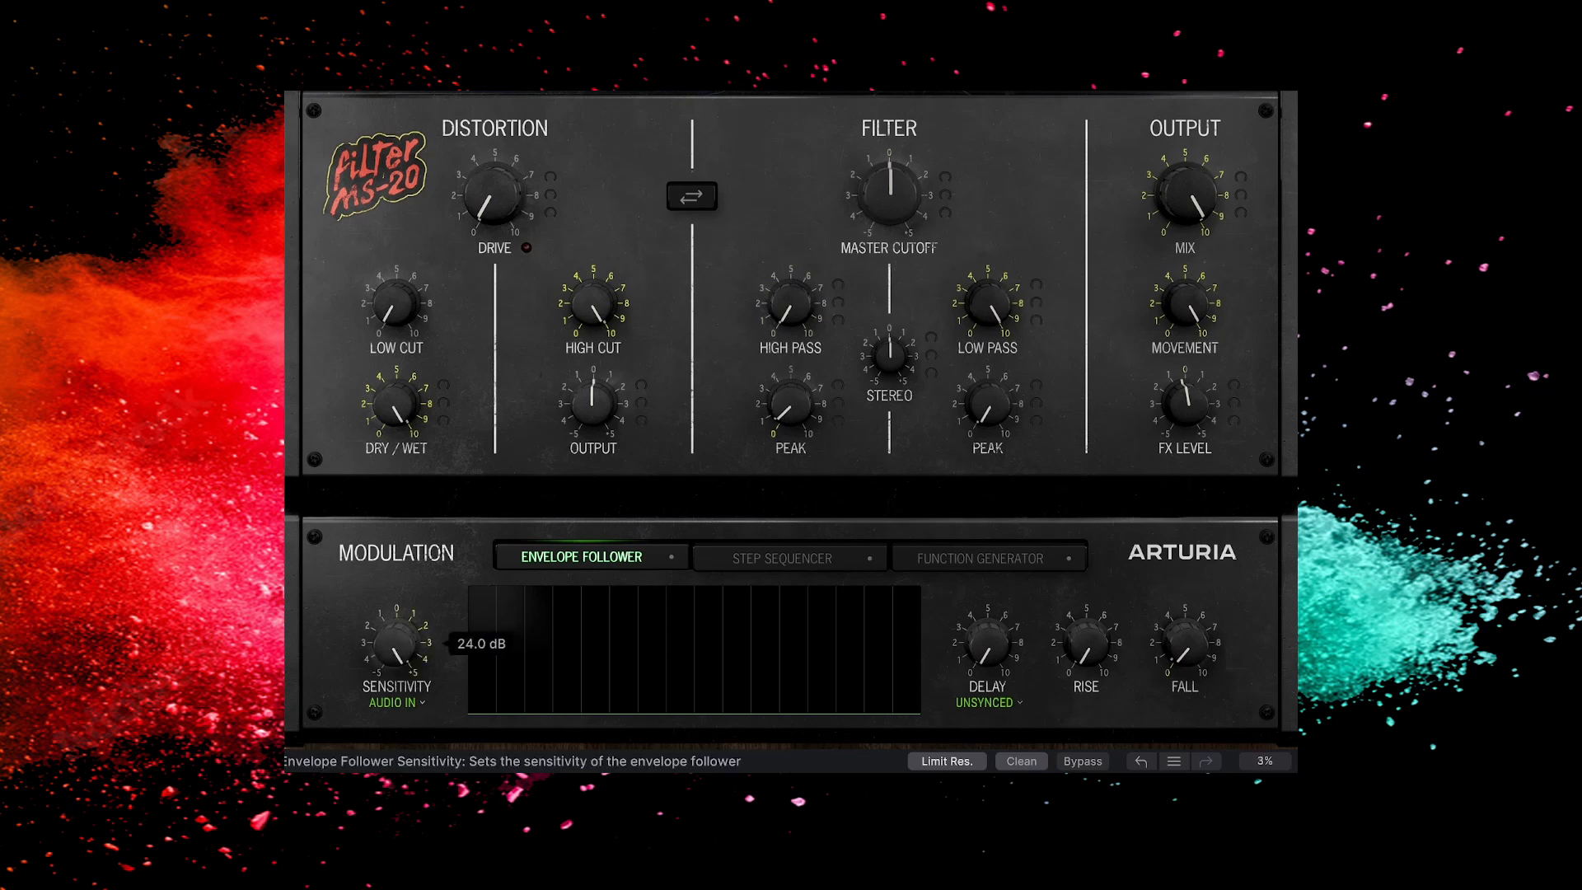
double_click(396, 647)
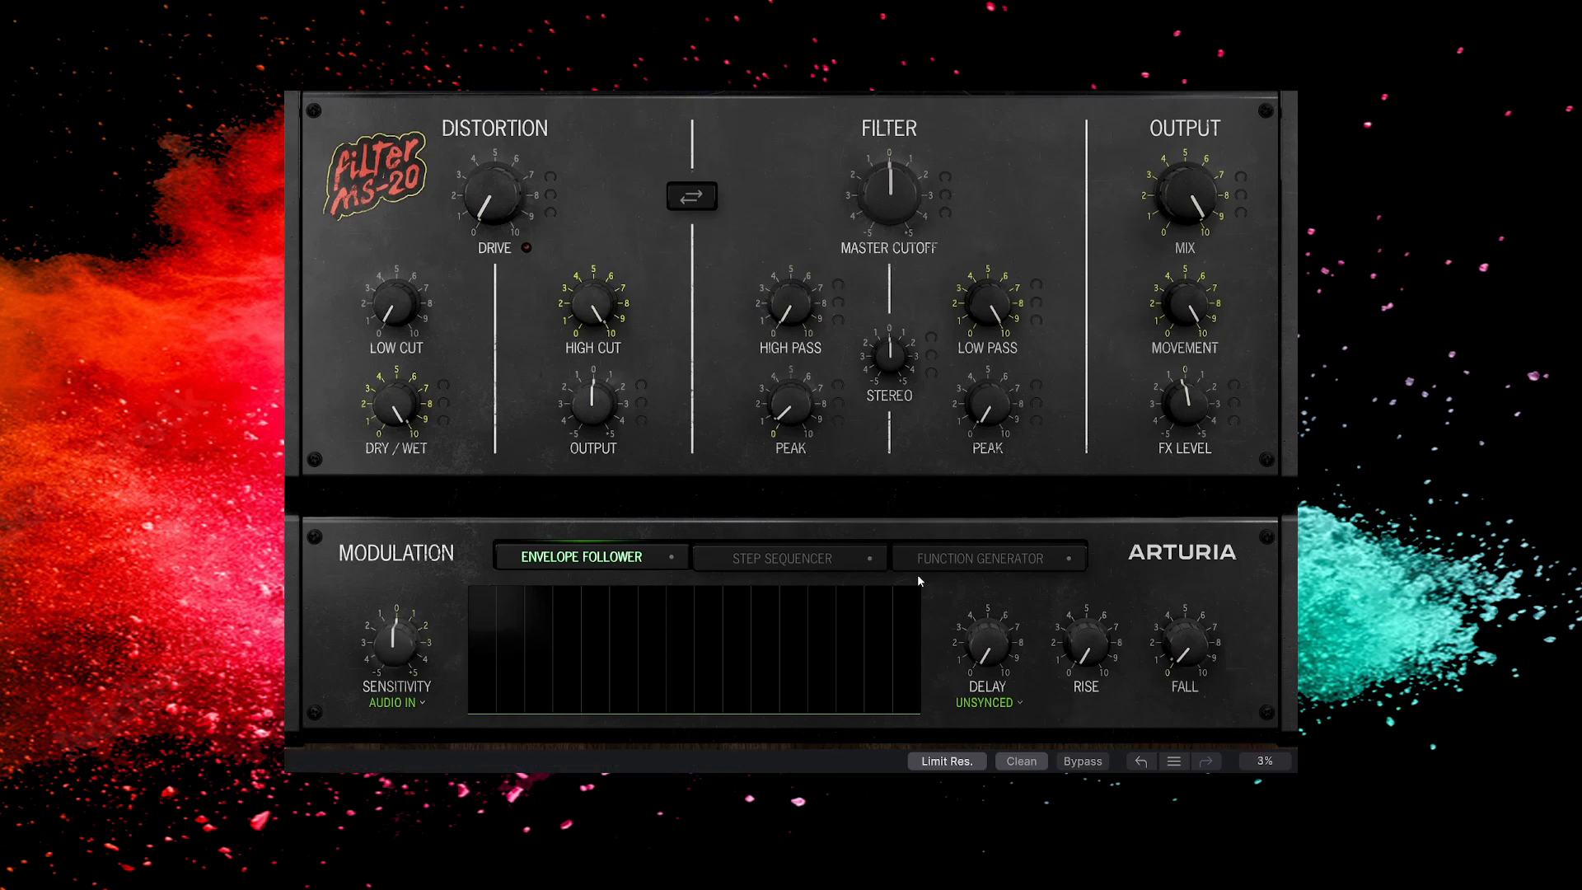
Step: Show the step sequencer, open the function generator and load the Rhythmic 1 function preset
left_click(804, 557)
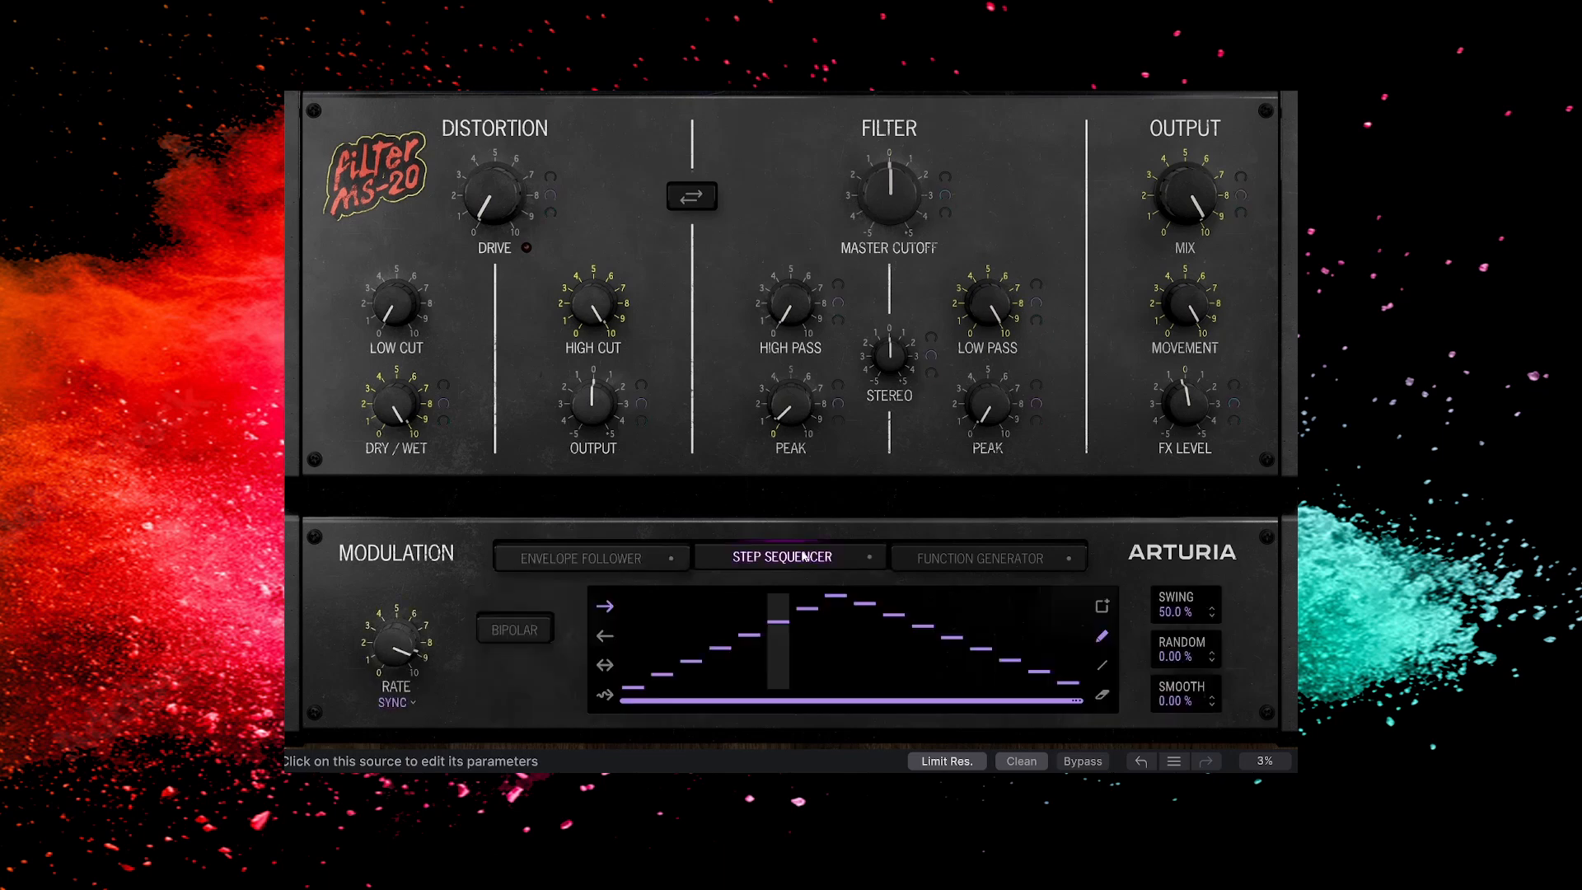
left_click(951, 561)
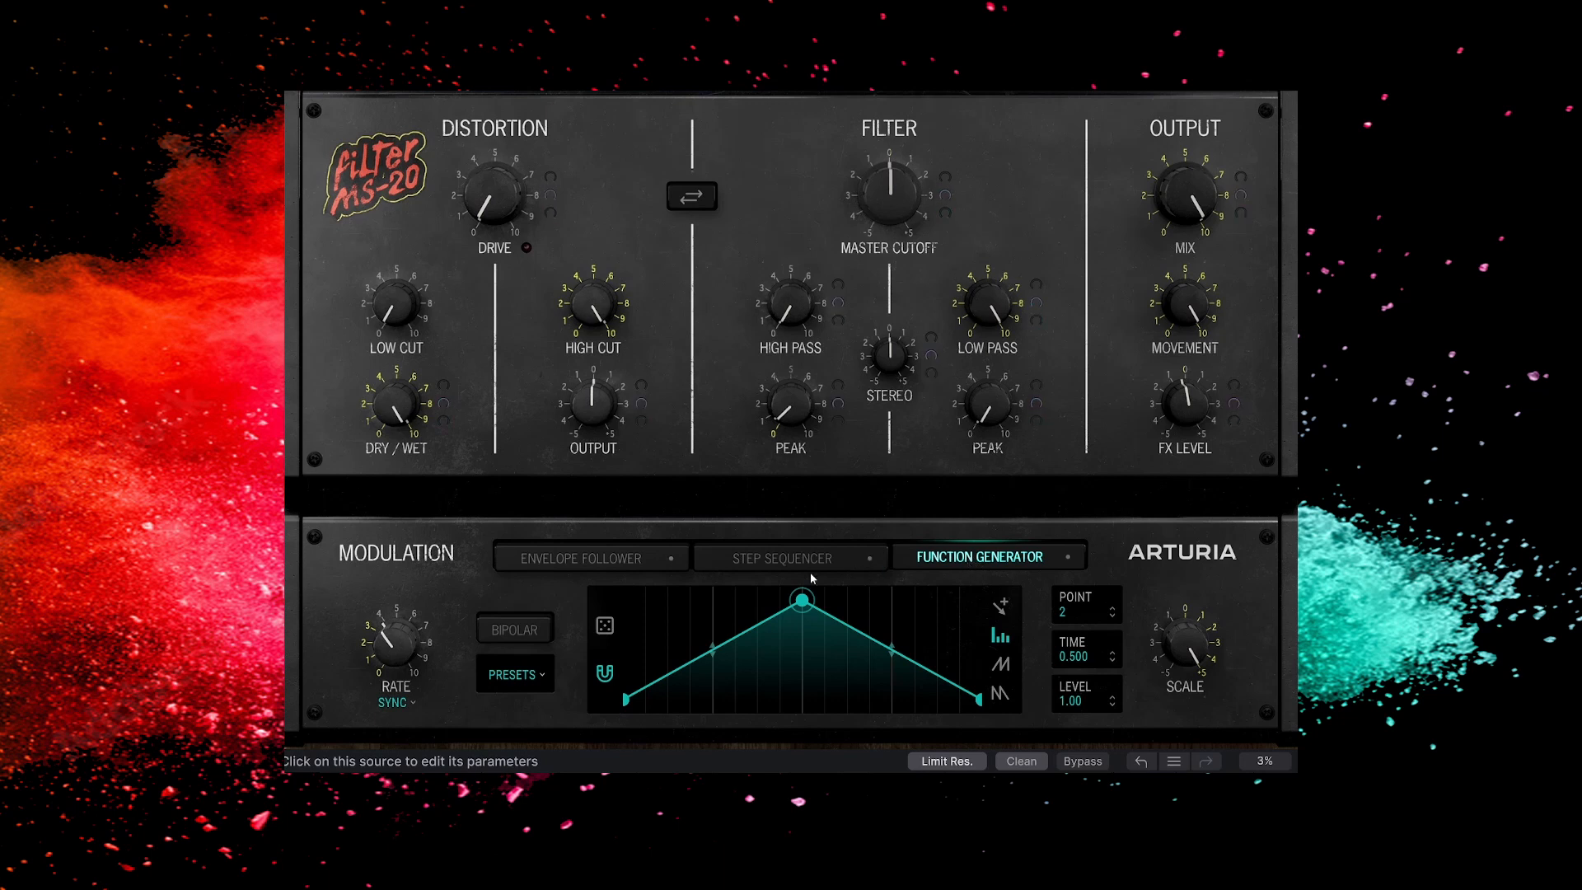
left_click(543, 676)
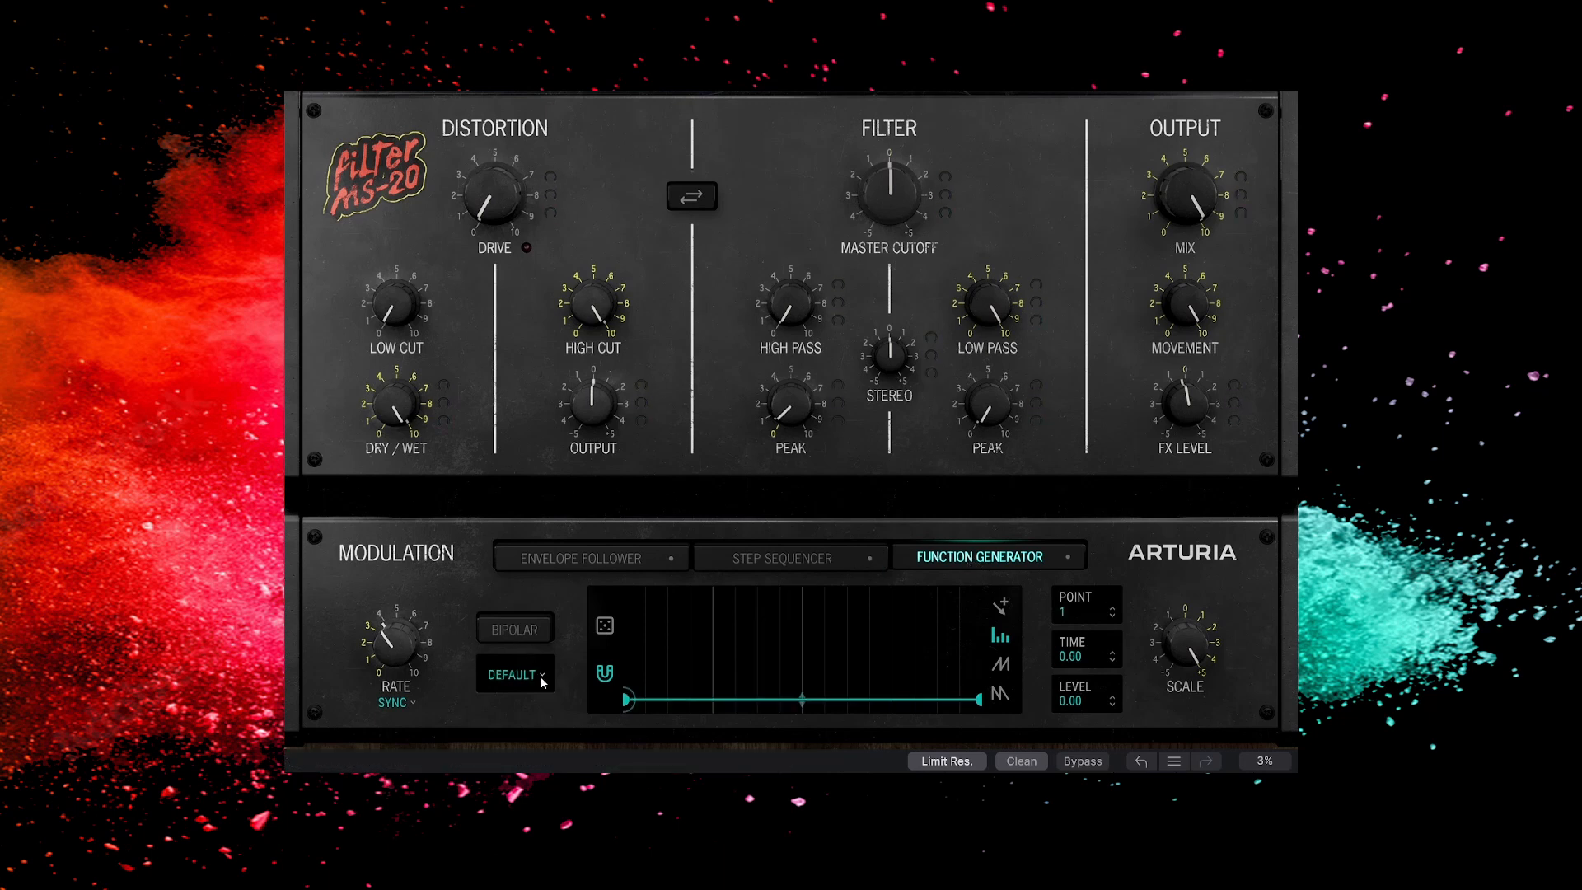
left_click(542, 683)
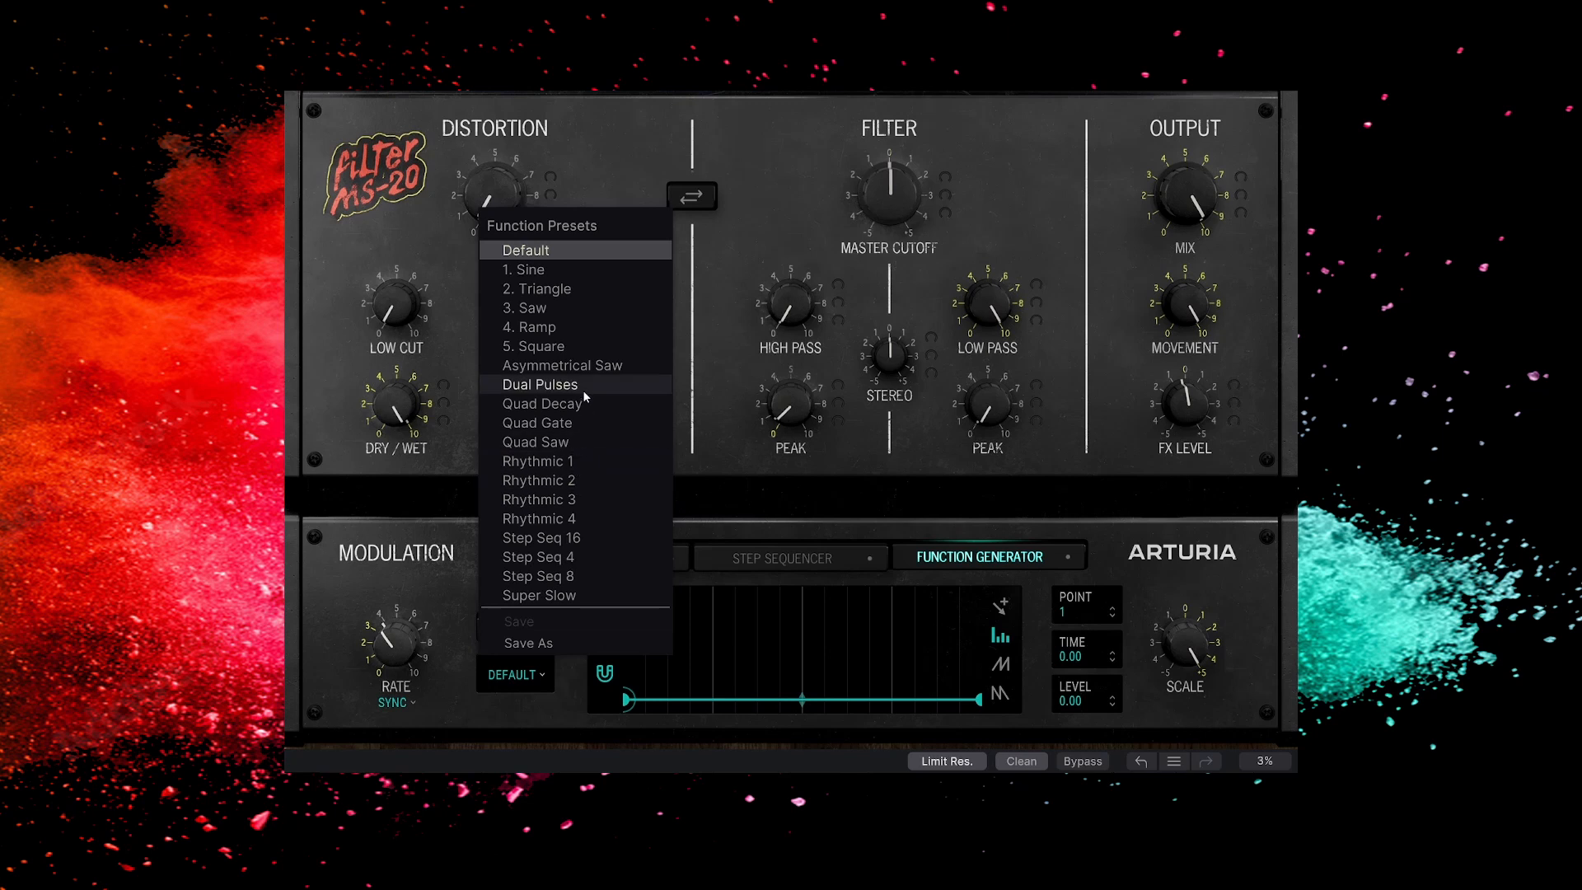
left_click(585, 462)
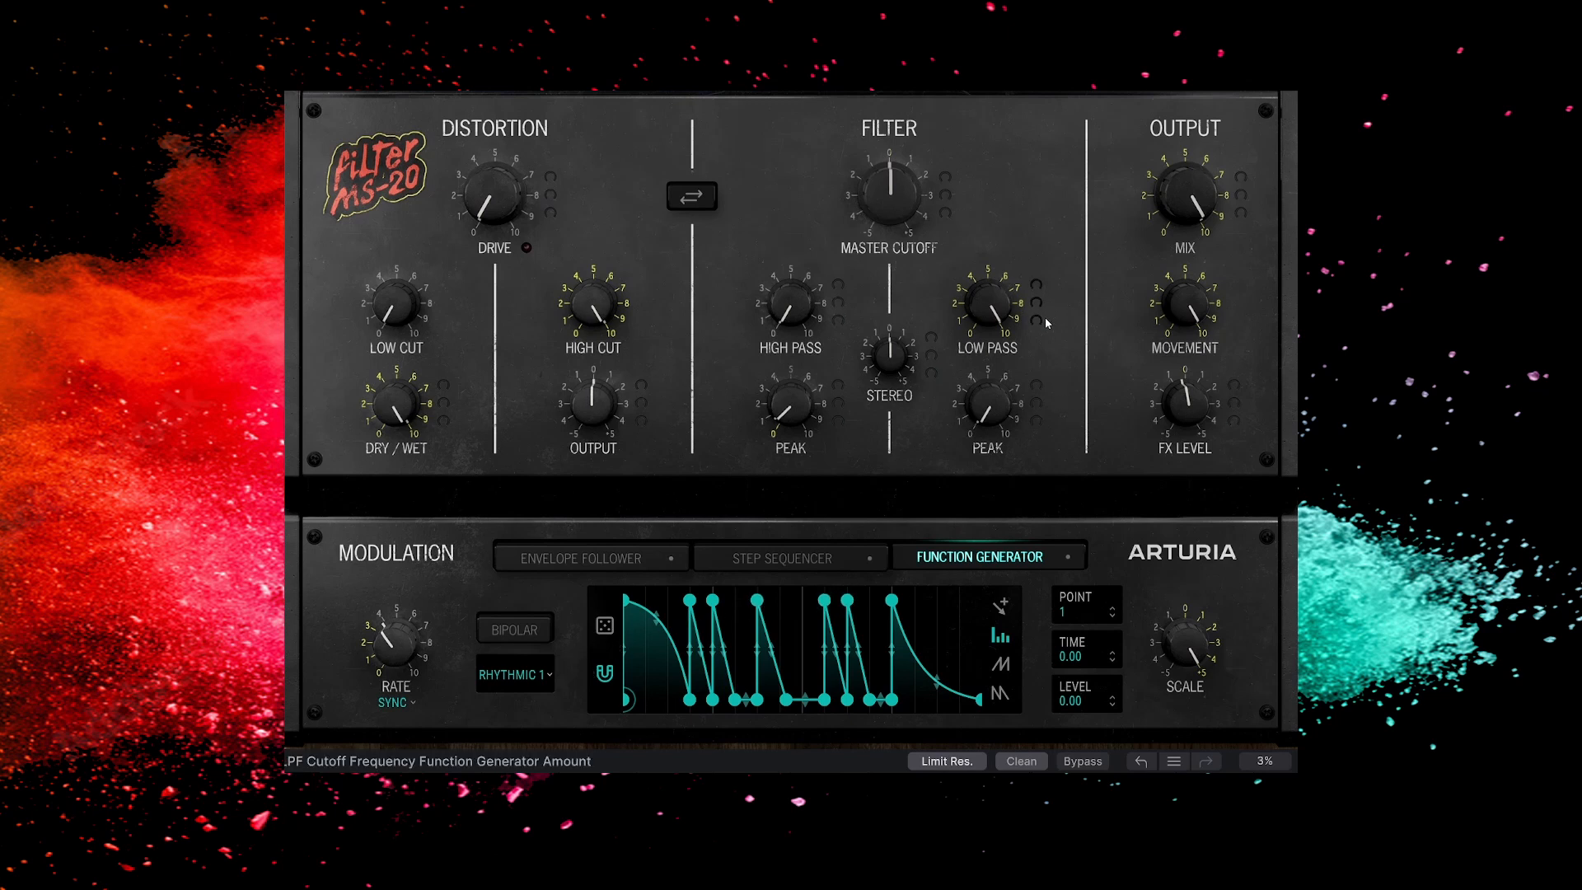
Step: Modulate the low-pass cutoff with the function generator and slow the generator's rate to 2/1
left_click_drag(1037, 321, 1036, 288)
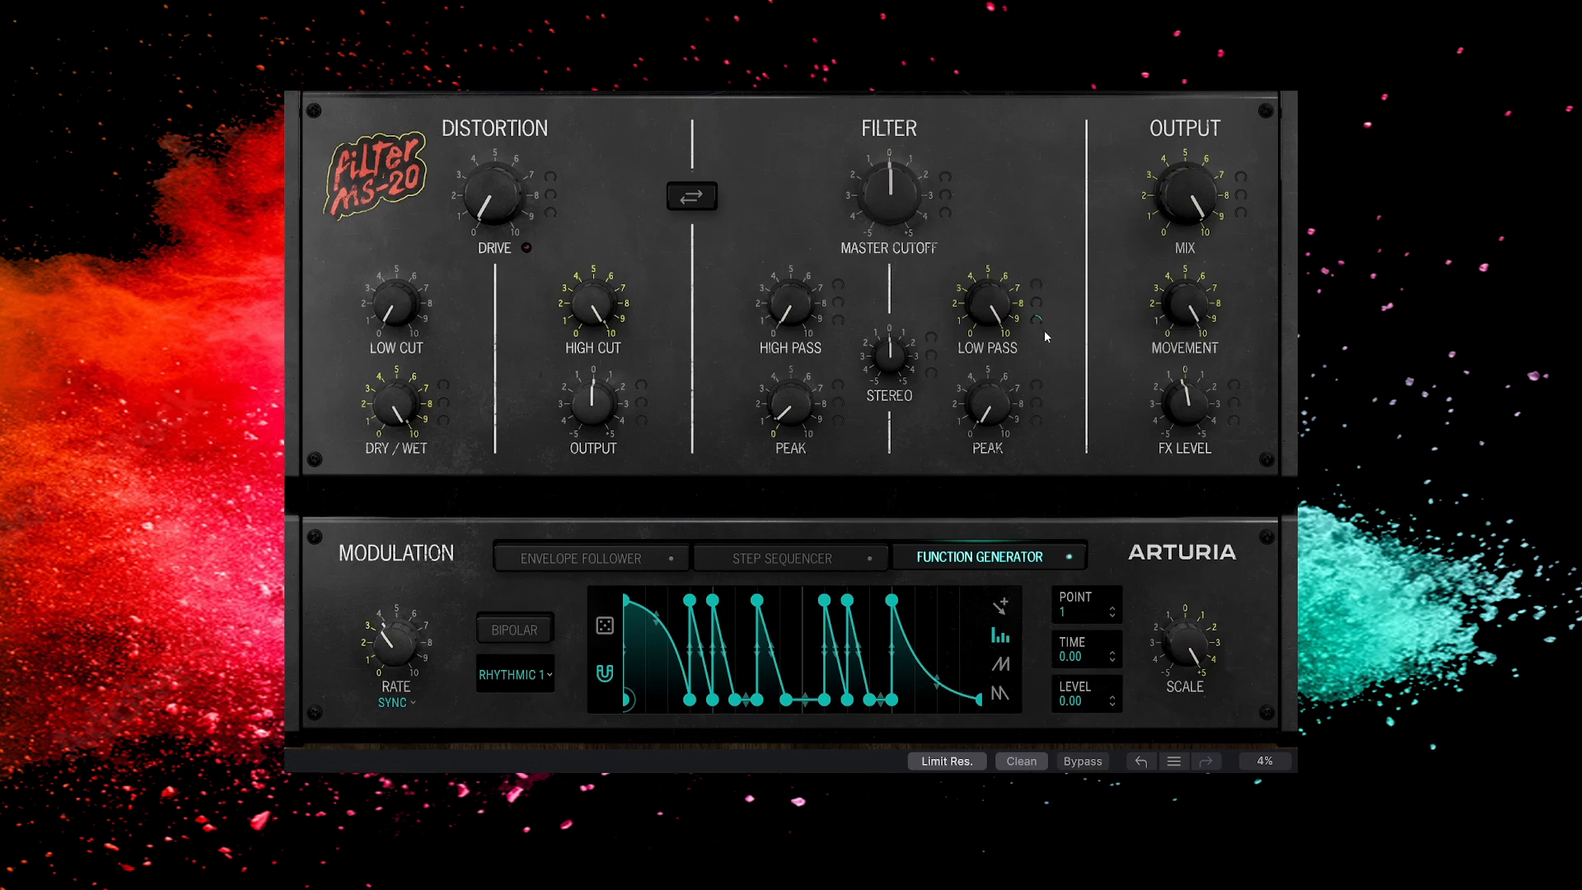
left_click_drag(1037, 323, 1037, 397)
mouse_move(396, 642)
left_click_drag(396, 641, 396, 652)
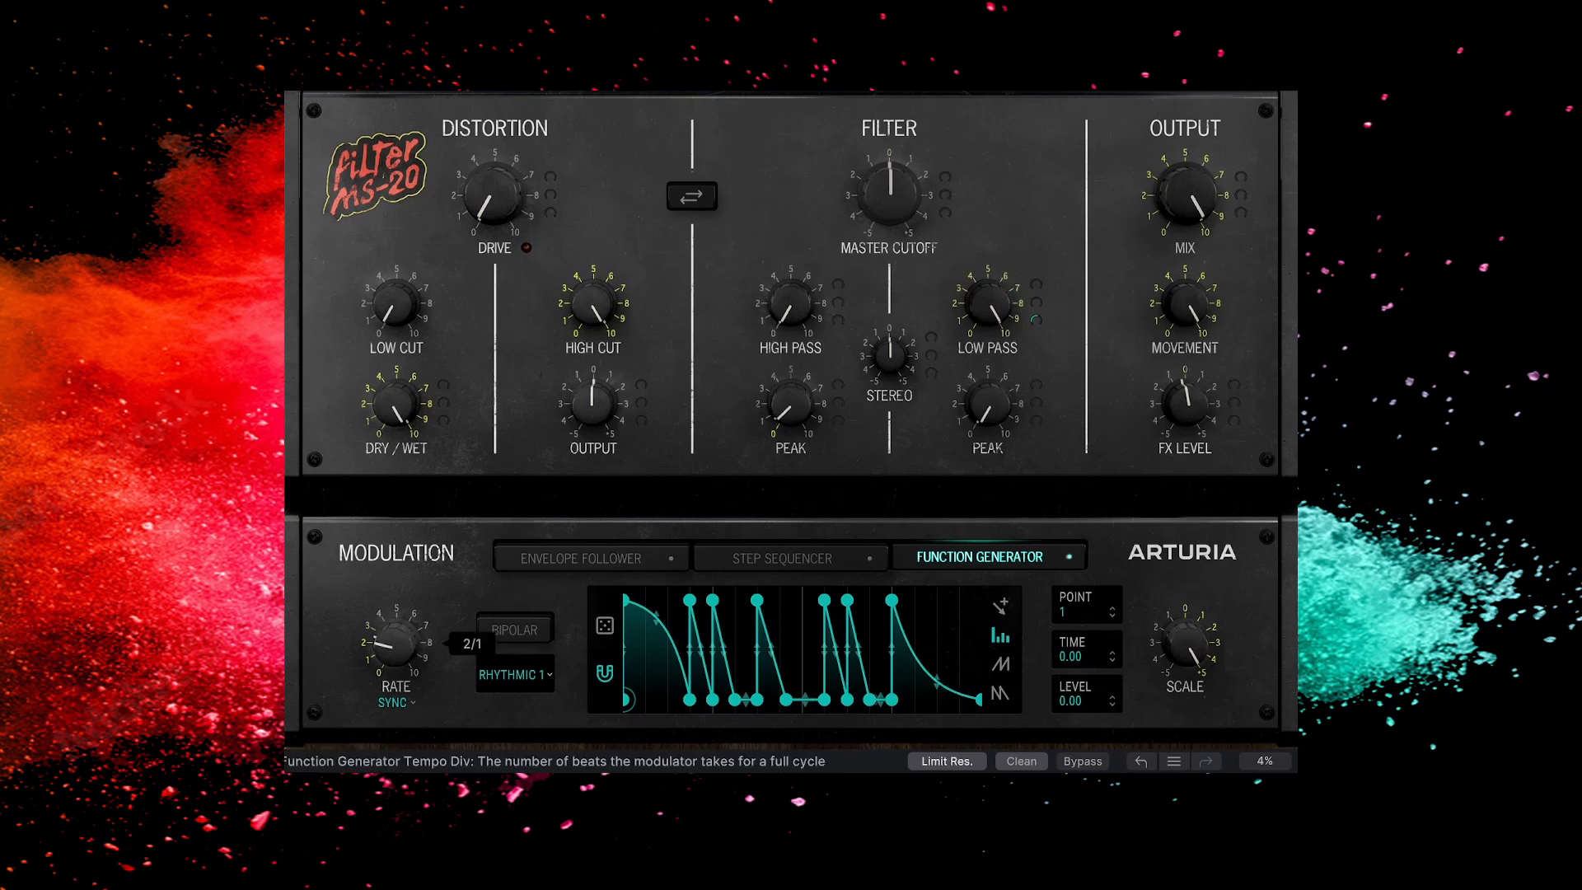
mouse_move(396, 652)
left_mouse_down()
mouse_move(396, 626)
mouse_move(395, 655)
left_mouse_up()
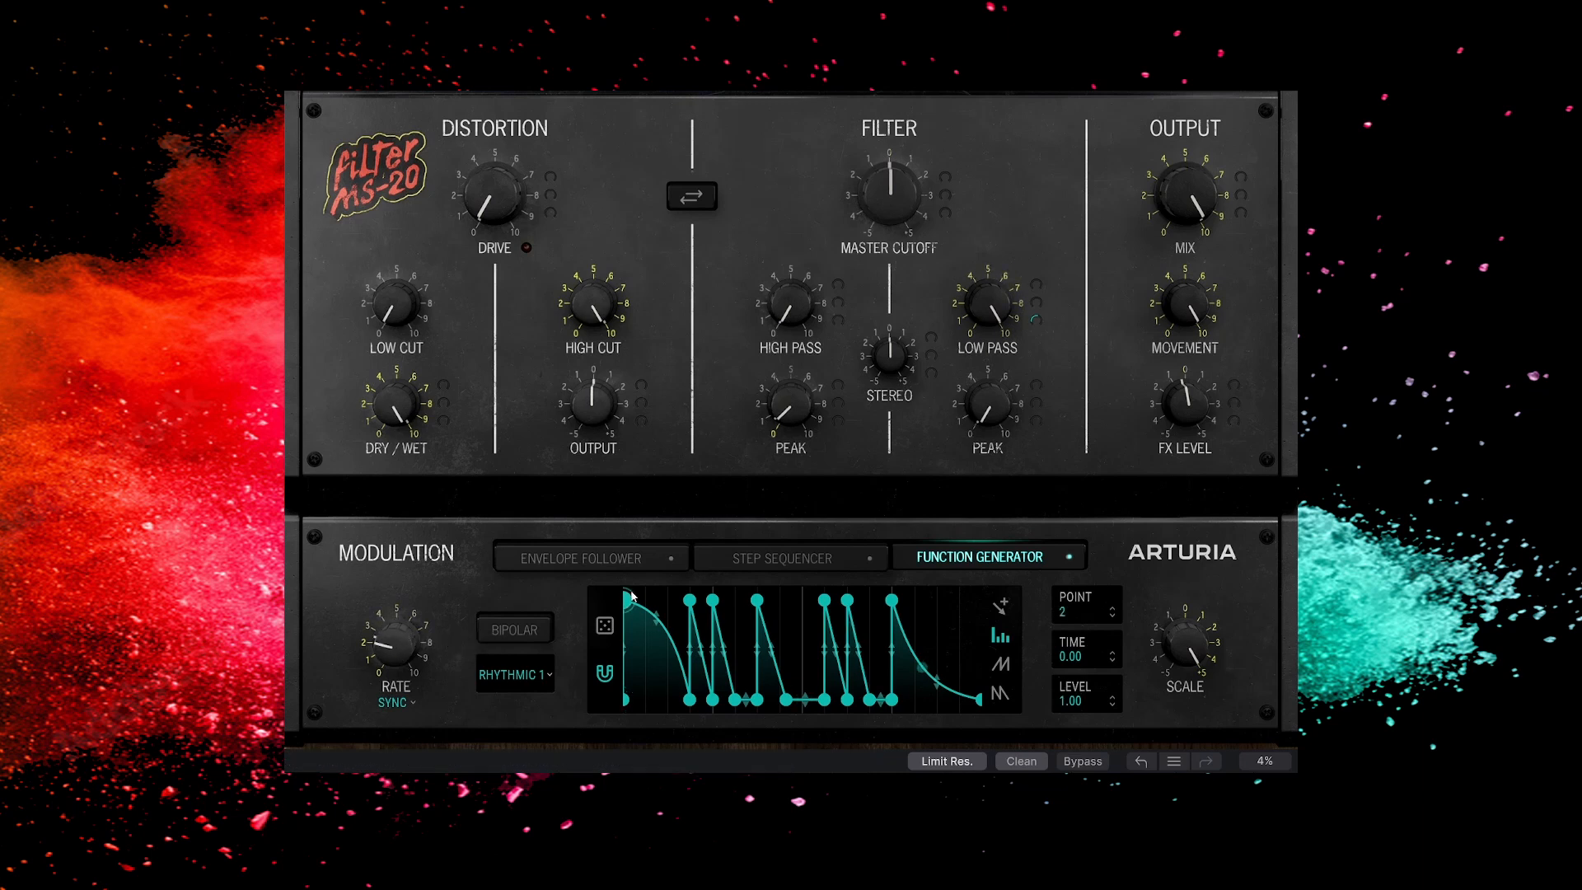
Step: Lower the low-pass cutoff to about 718 Hz and load the Rhythmic 2 function preset at a slower rate
mouse_move(1004, 323)
left_mouse_down()
mouse_move(1004, 301)
mouse_move(1037, 306)
mouse_move(993, 346)
mouse_move(994, 325)
left_mouse_up()
left_click_drag(996, 348, 995, 325)
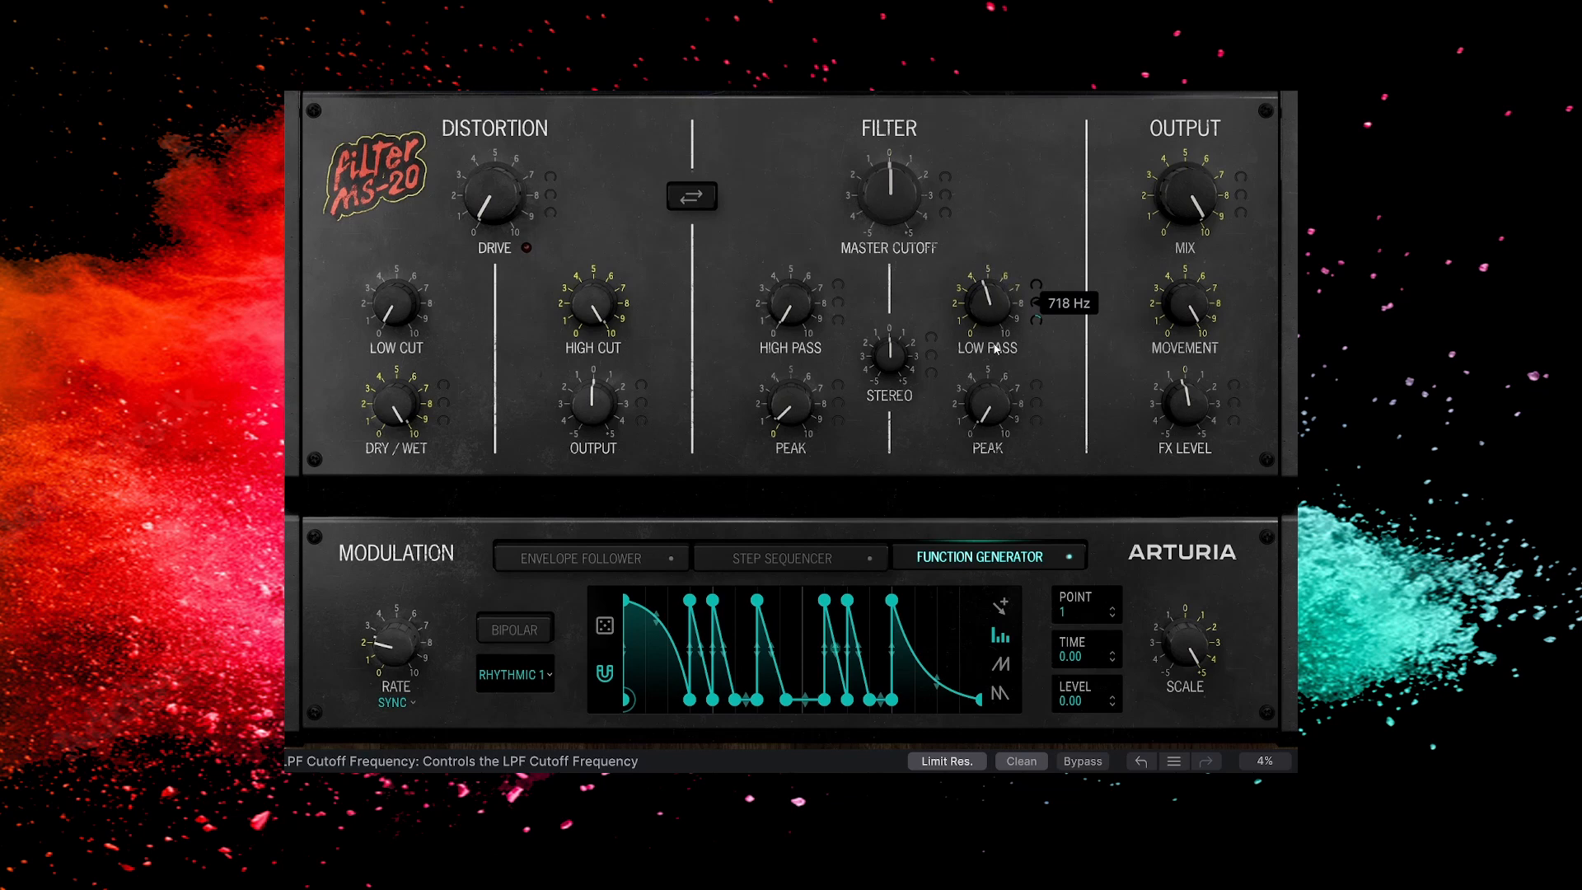
left_click(547, 676)
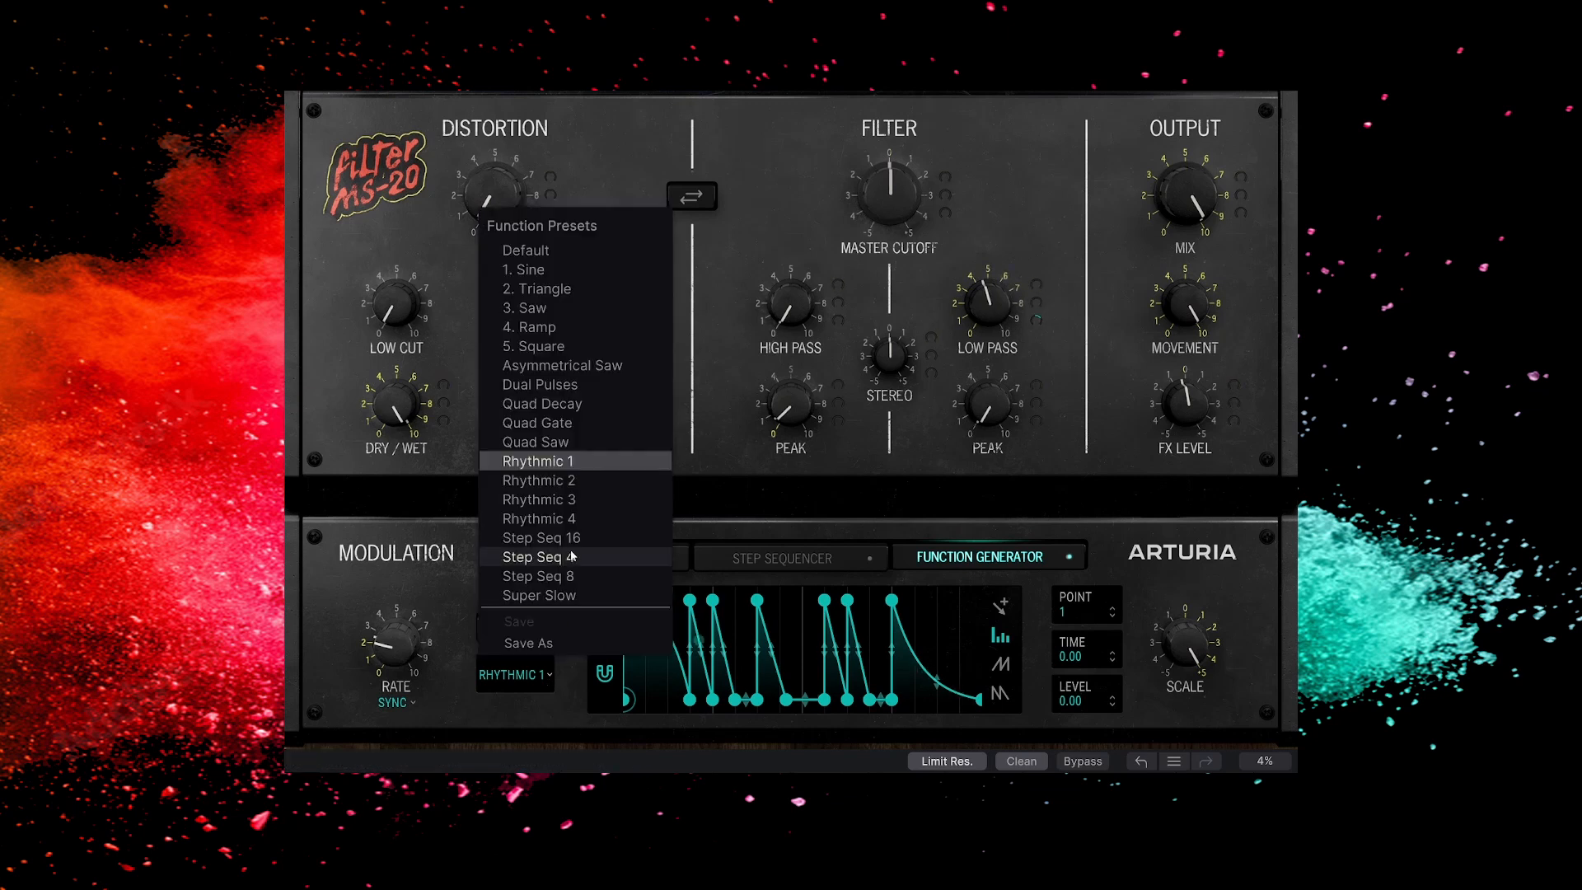
left_click(600, 485)
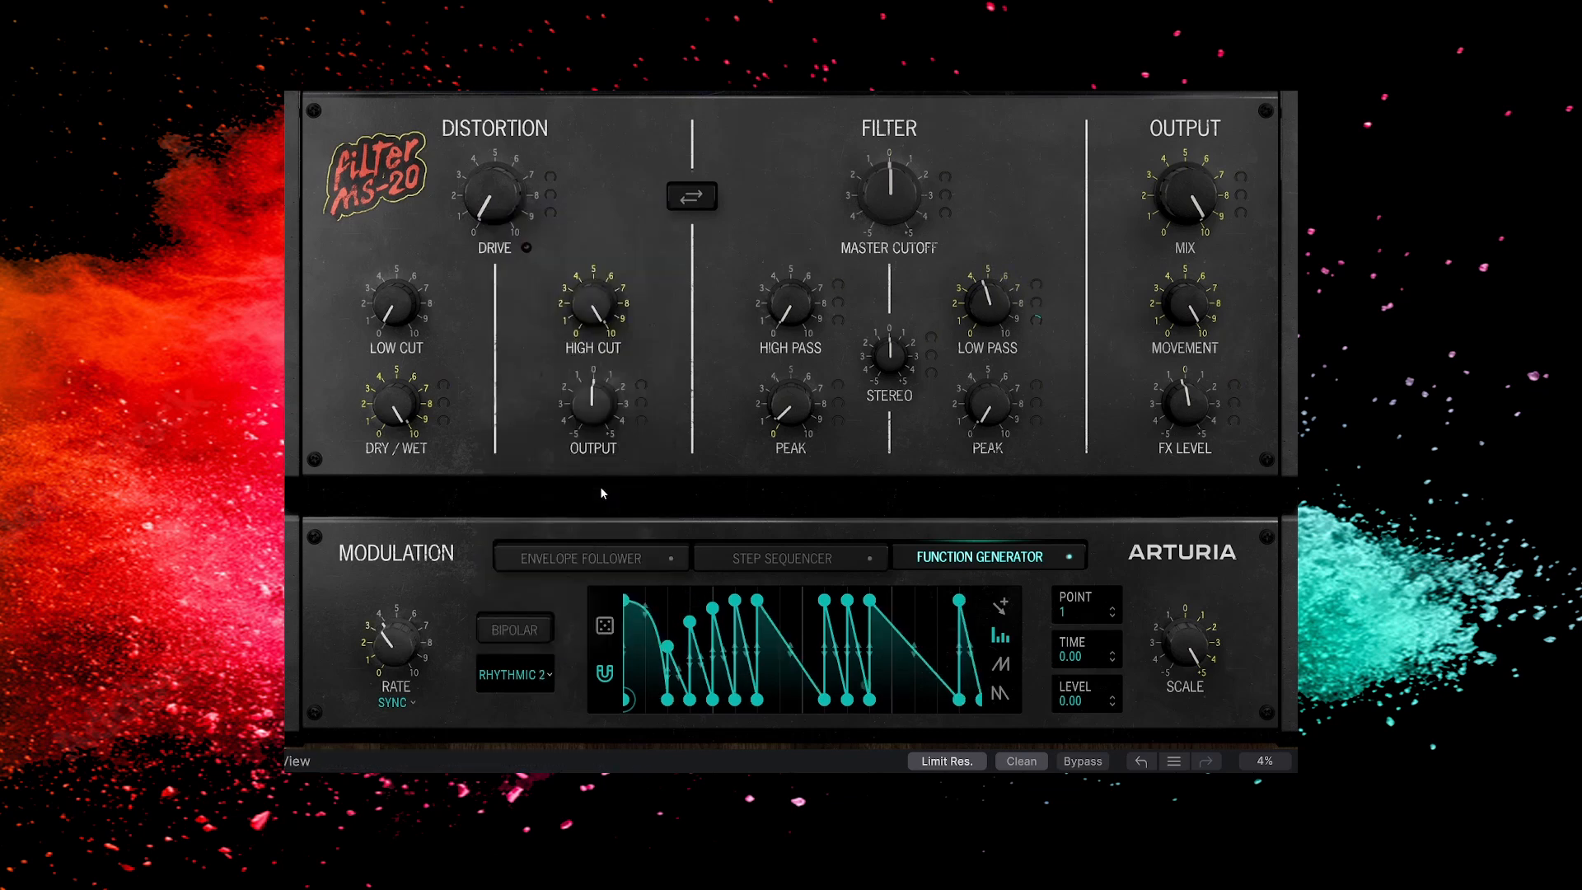
mouse_move(396, 644)
left_mouse_down()
mouse_move(396, 609)
mouse_move(395, 671)
left_mouse_up()
Step: Reopen the low-pass cutoff fully and clear the function generator's modulation from the high-pass and low-pass cutoffs
left_click_drag(836, 324, 794, 289)
left_click_drag(1004, 314, 1003, 276)
double_click(839, 321)
double_click(1036, 322)
Step: Try modulating the master cutoff with a function generator amount of about -31%
mouse_move(947, 218)
left_click_drag(946, 217, 946, 250)
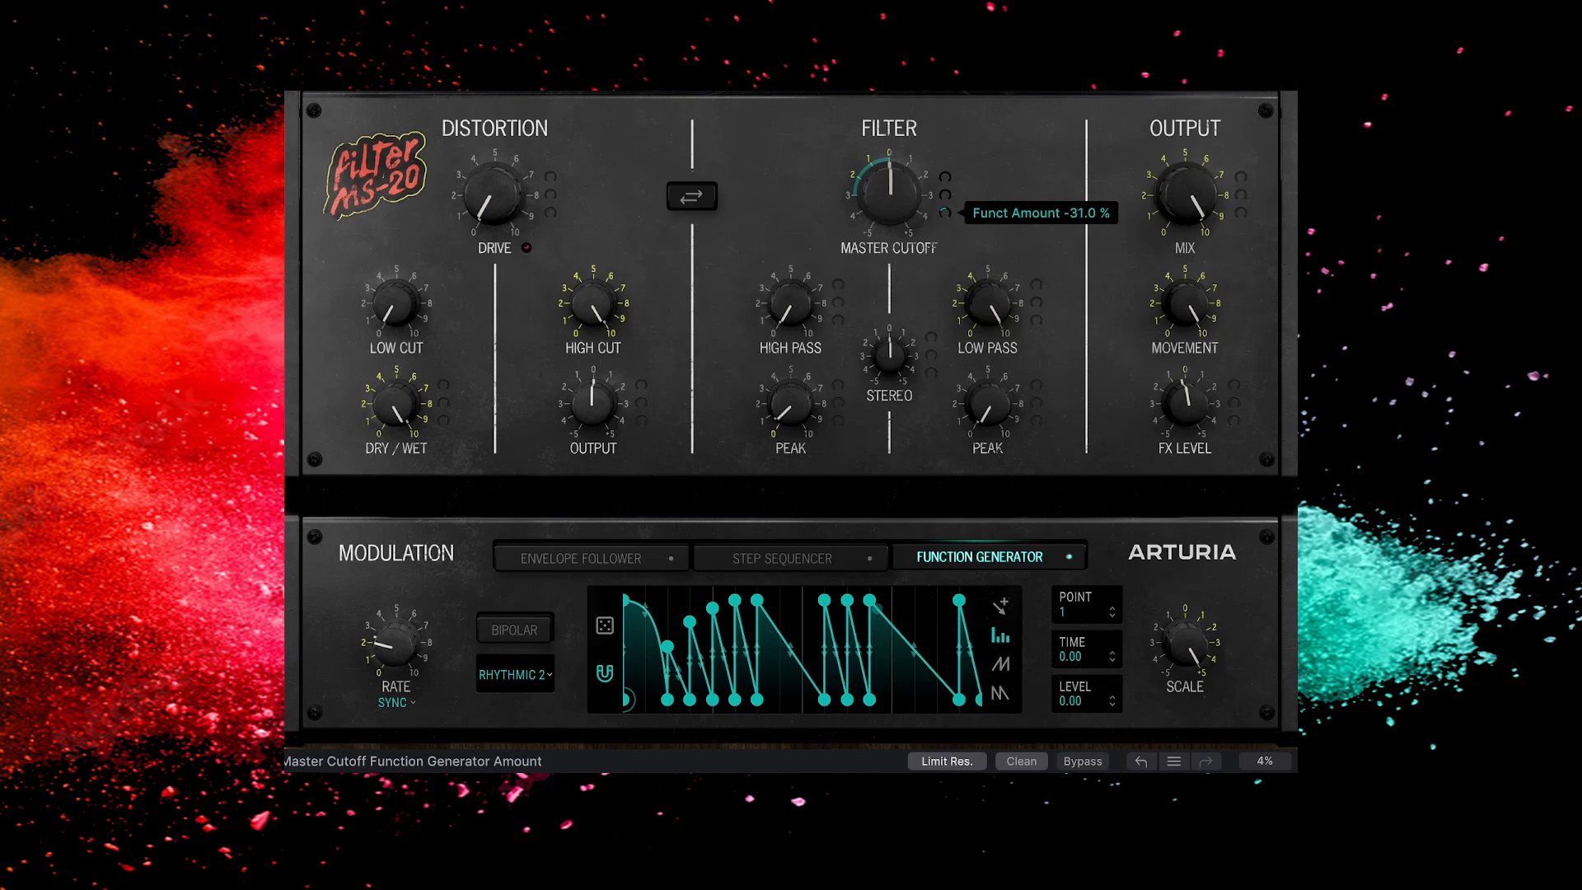
left_click_drag(946, 249, 946, 249)
Step: Try the Step Seq 16 function preset and switch to Rhythmic 4
left_click(527, 674)
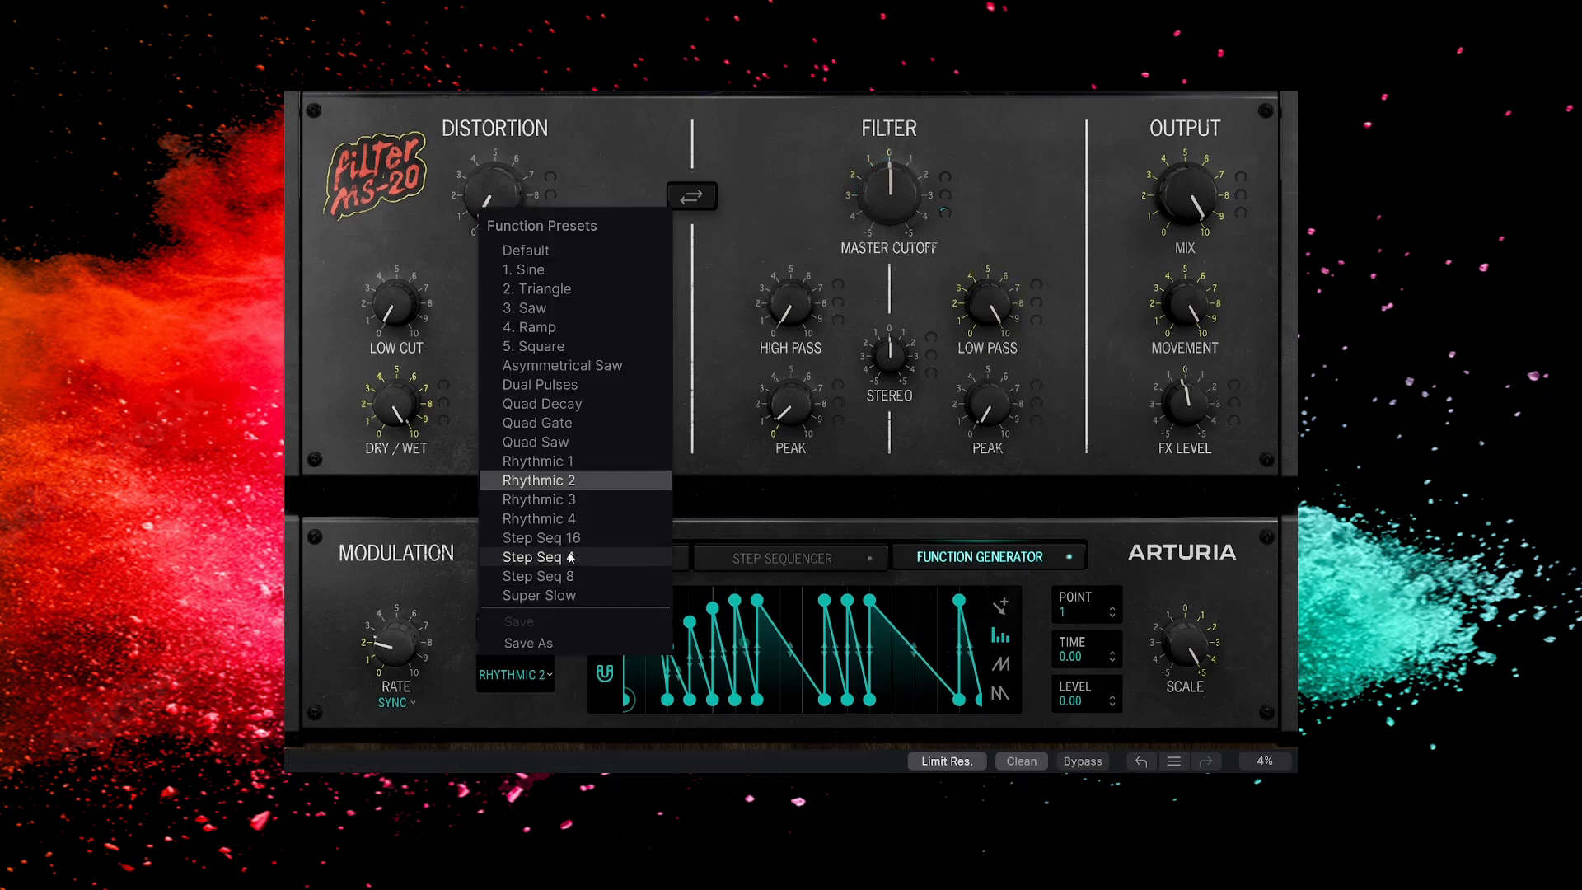
left_click(573, 538)
left_click(515, 675)
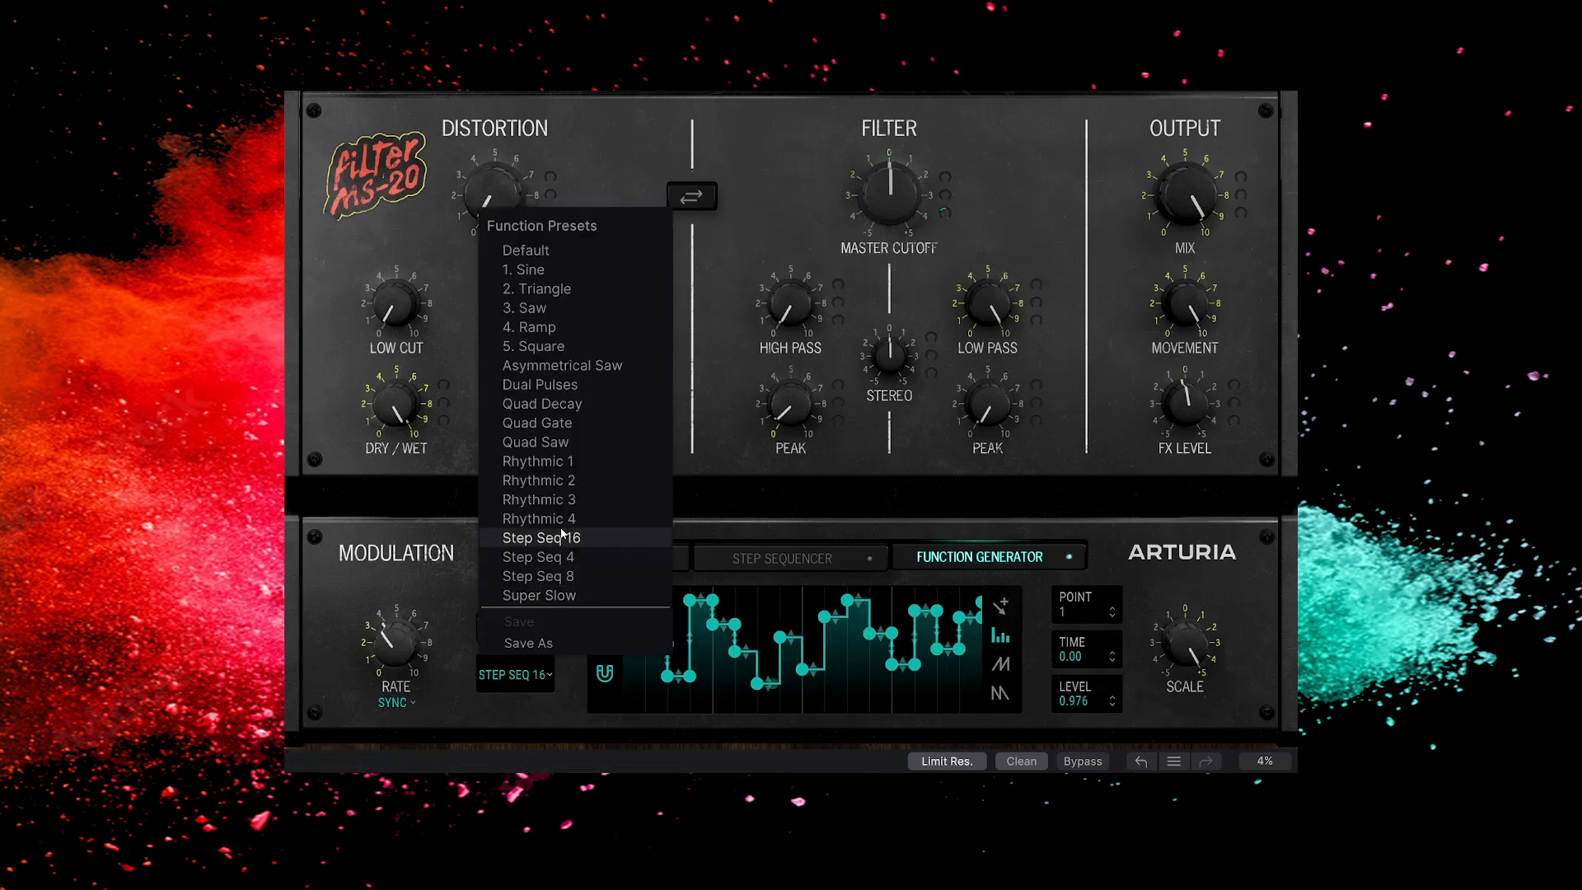
left_click(574, 522)
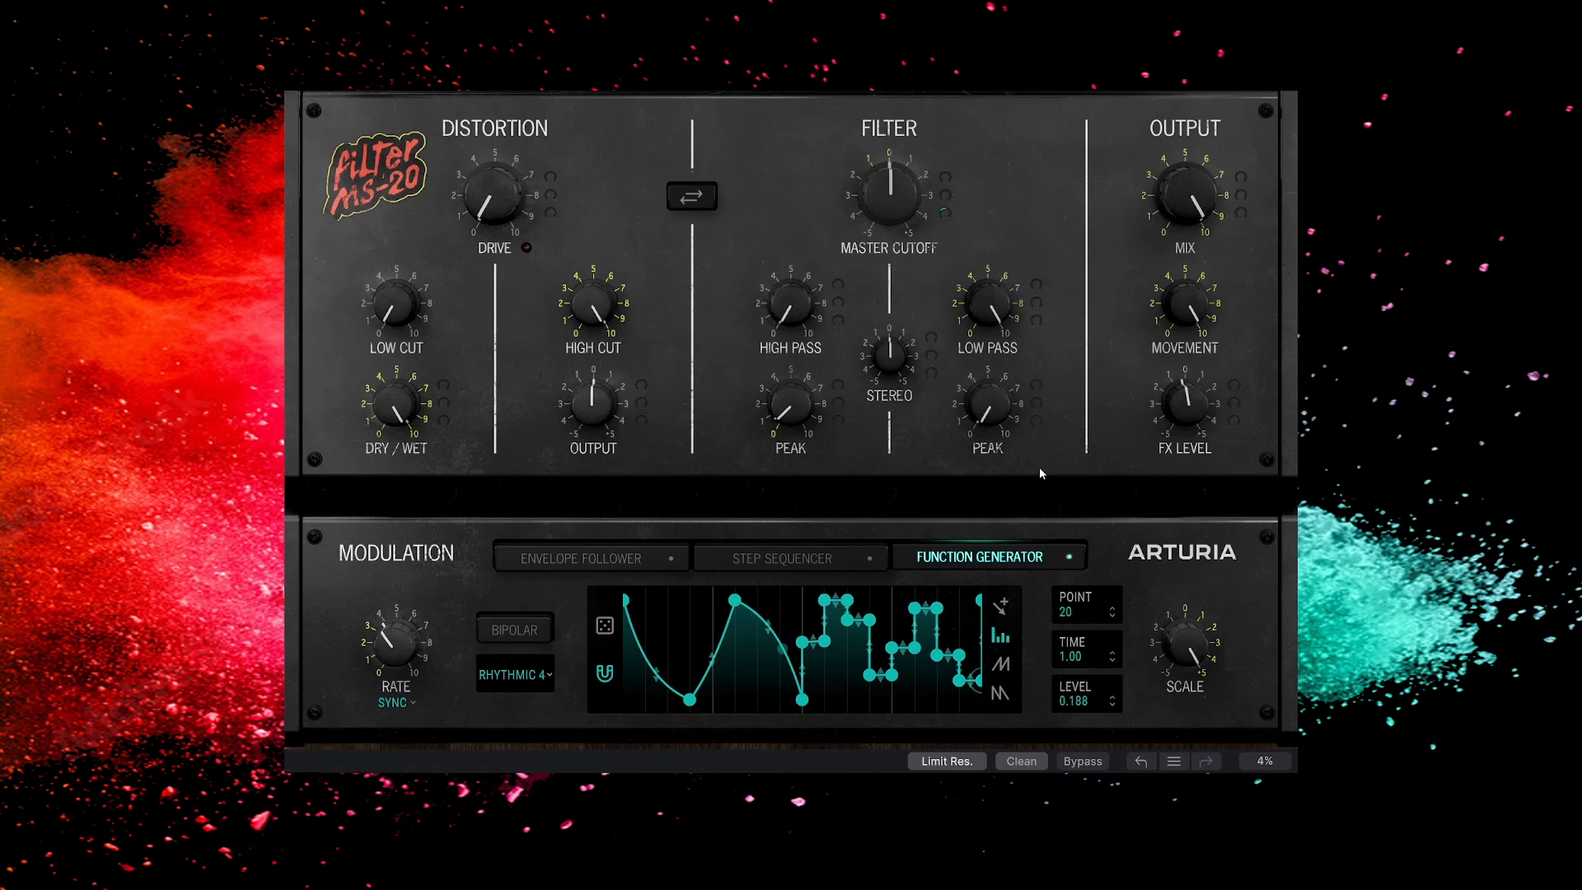
Step: Move the function generator's modulation from the master cutoff to the low-pass peak and cutoff, and lower the low-pass cutoff
double_click(948, 214)
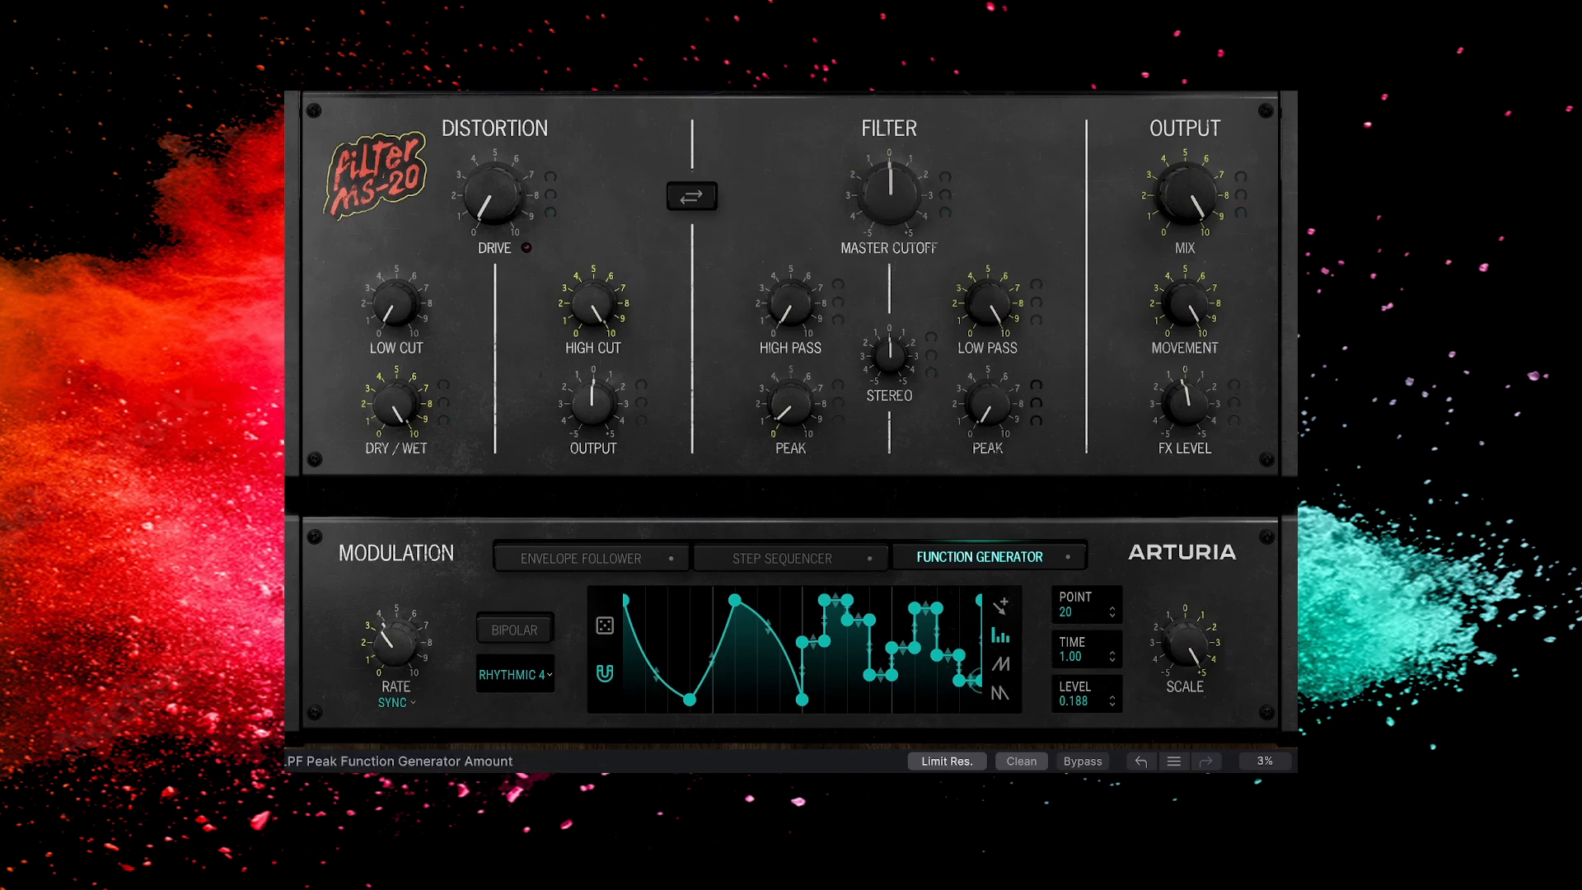
mouse_move(1007, 418)
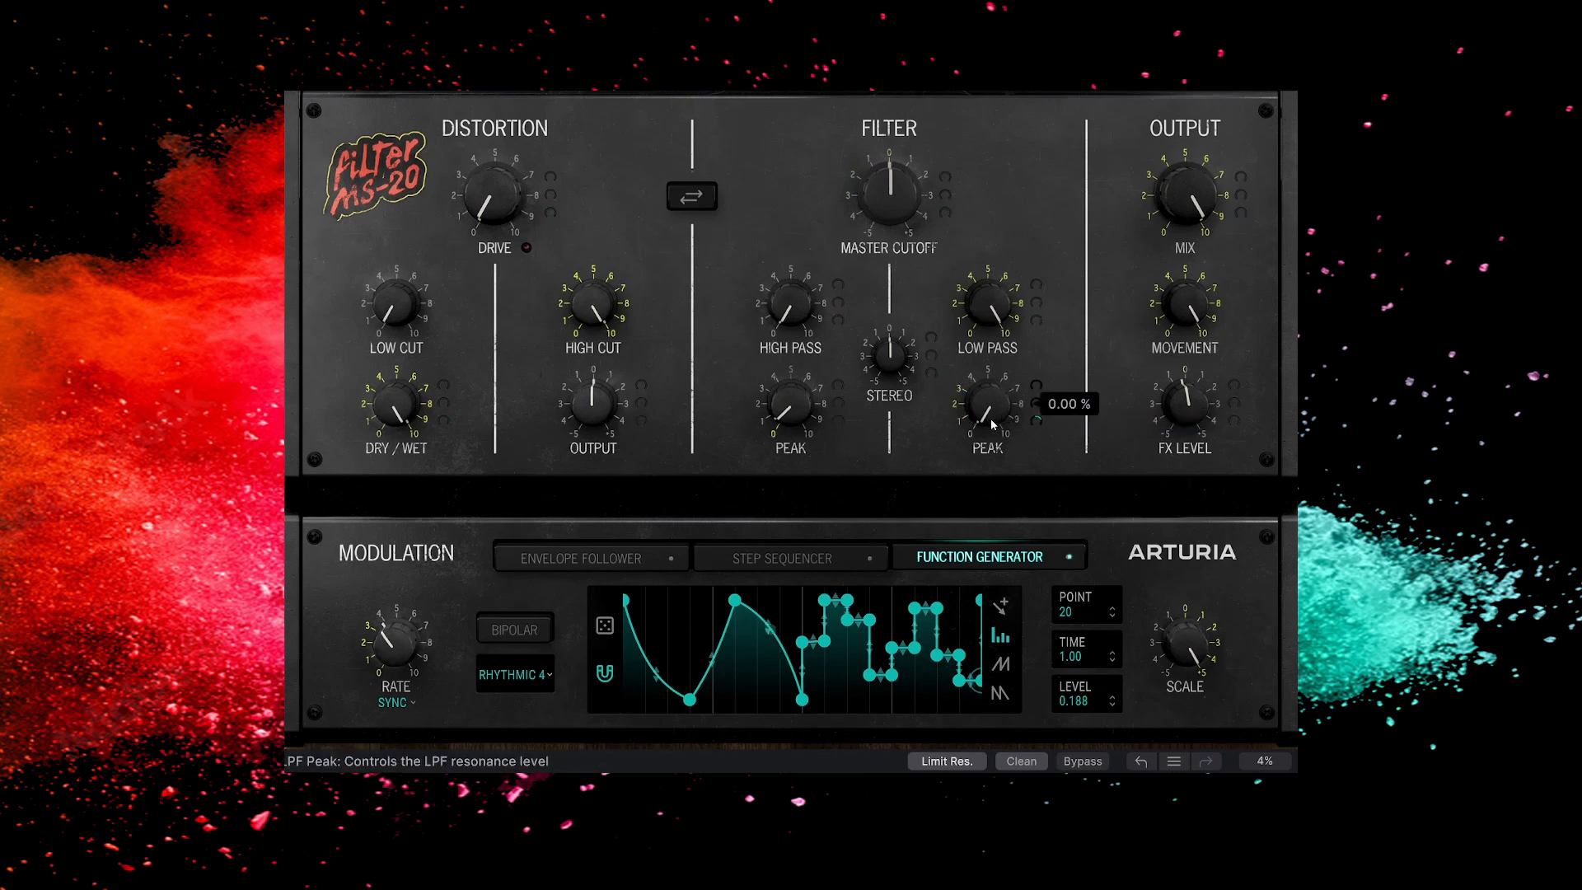
left_click_drag(995, 303, 1037, 324)
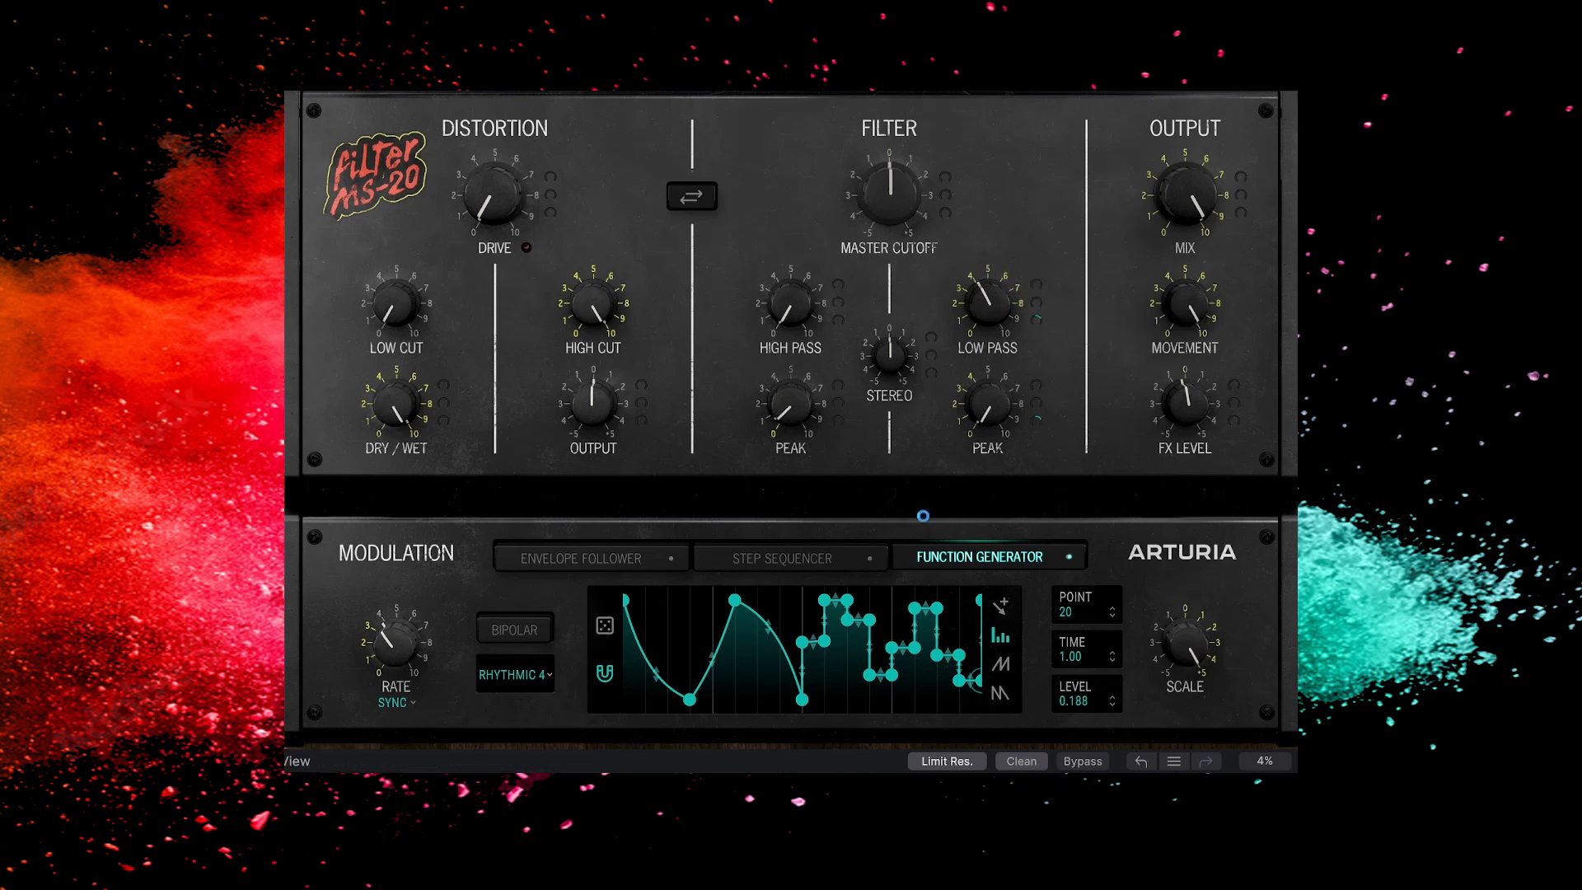
Step: Modulate the high-pass cutoff with the step sequencer and change its playback direction through backward and back-and-forth to random
left_click(843, 560)
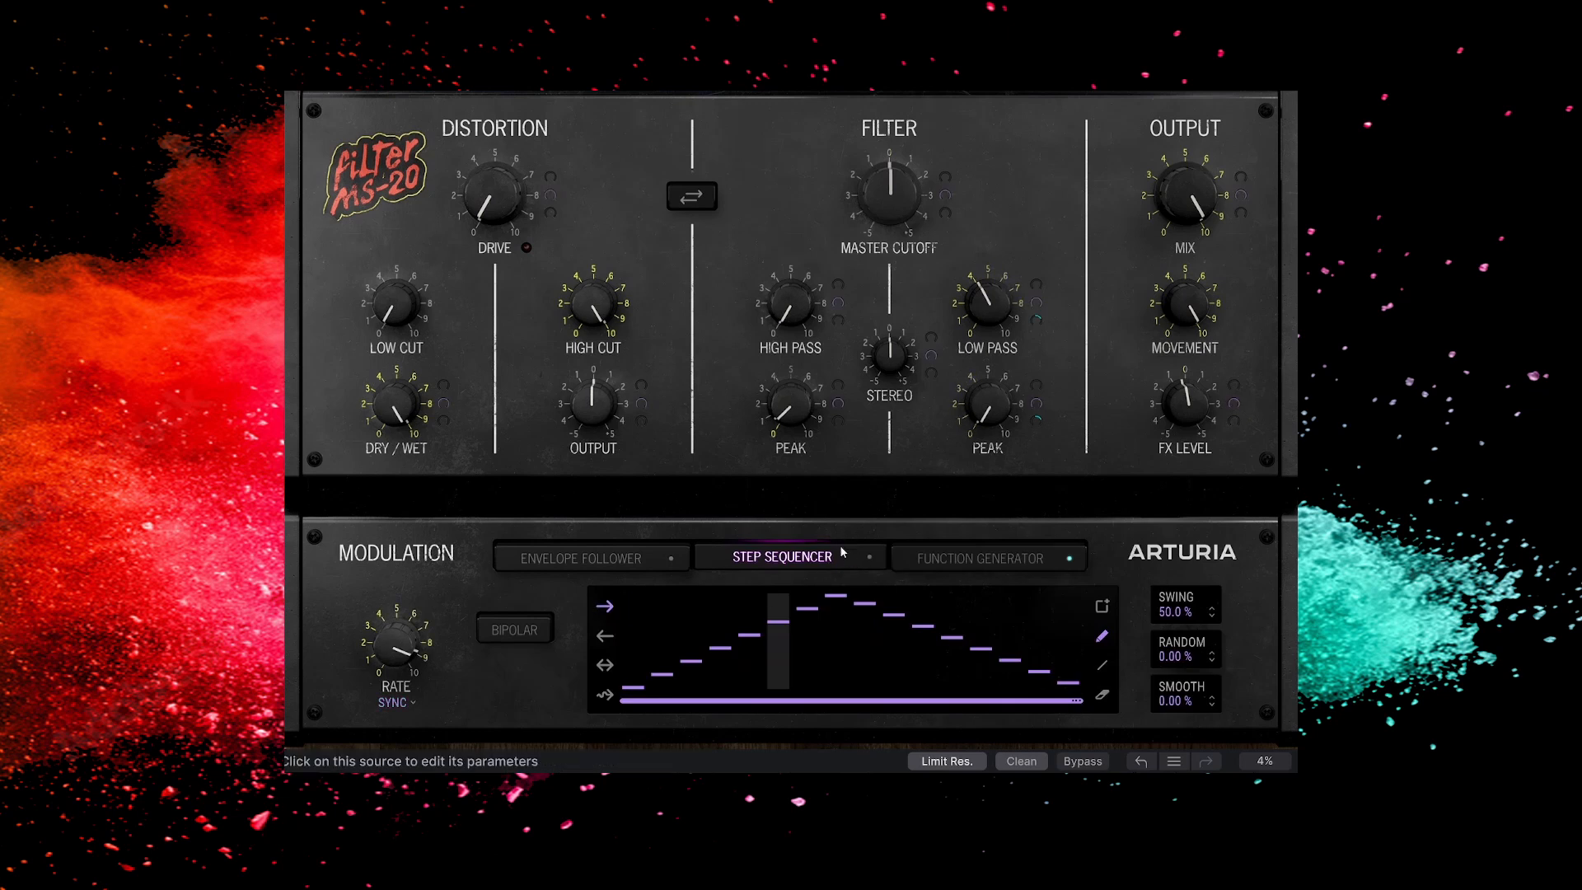
mouse_move(839, 303)
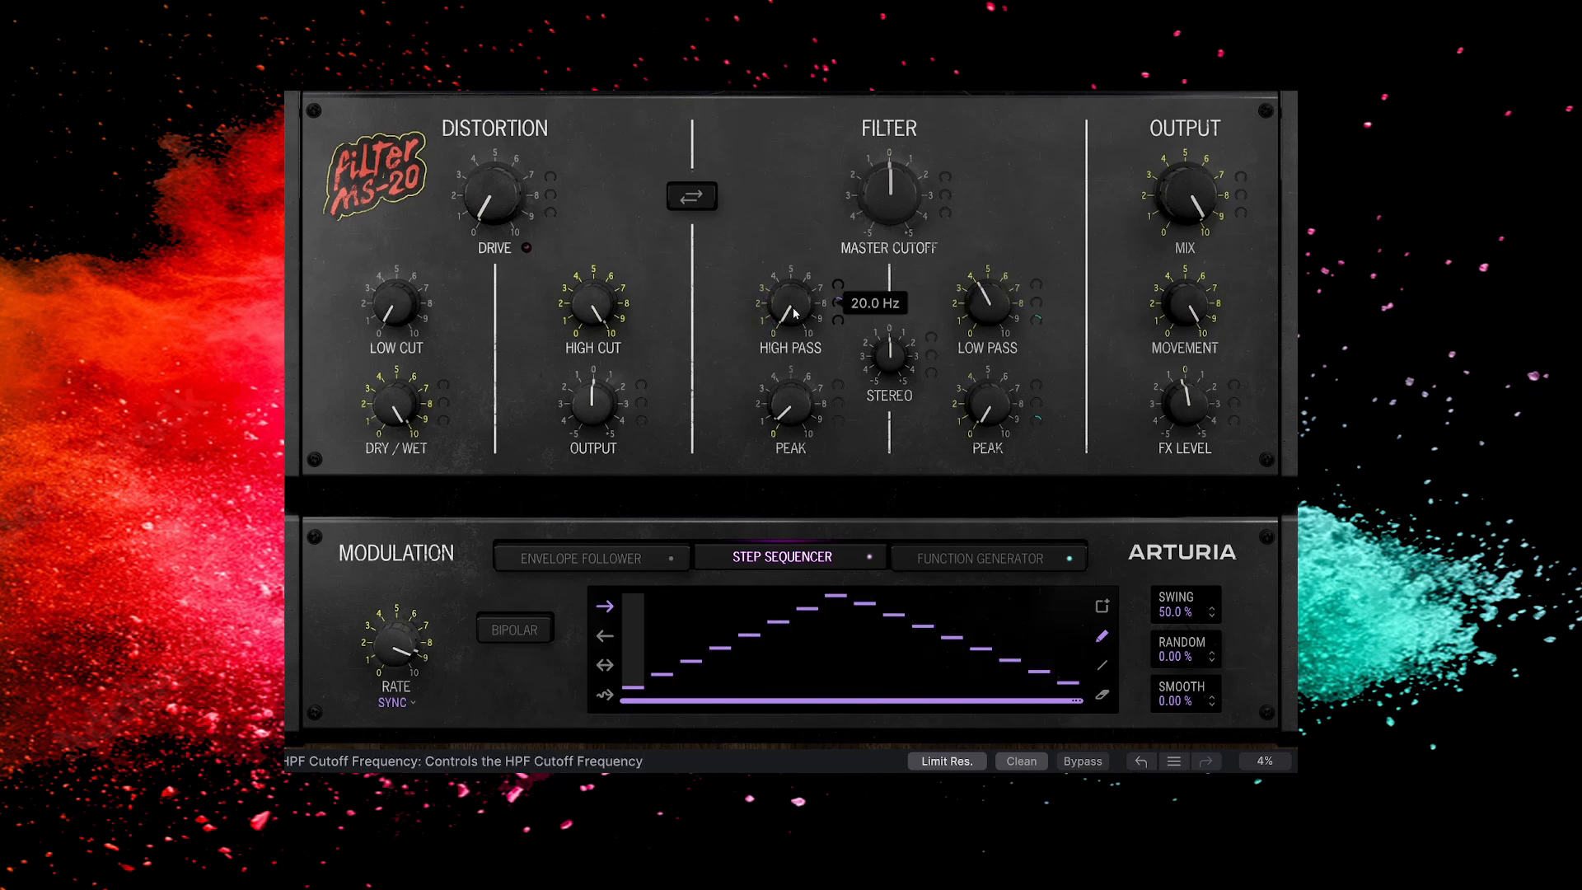
left_click(607, 641)
left_click(607, 665)
left_click(605, 698)
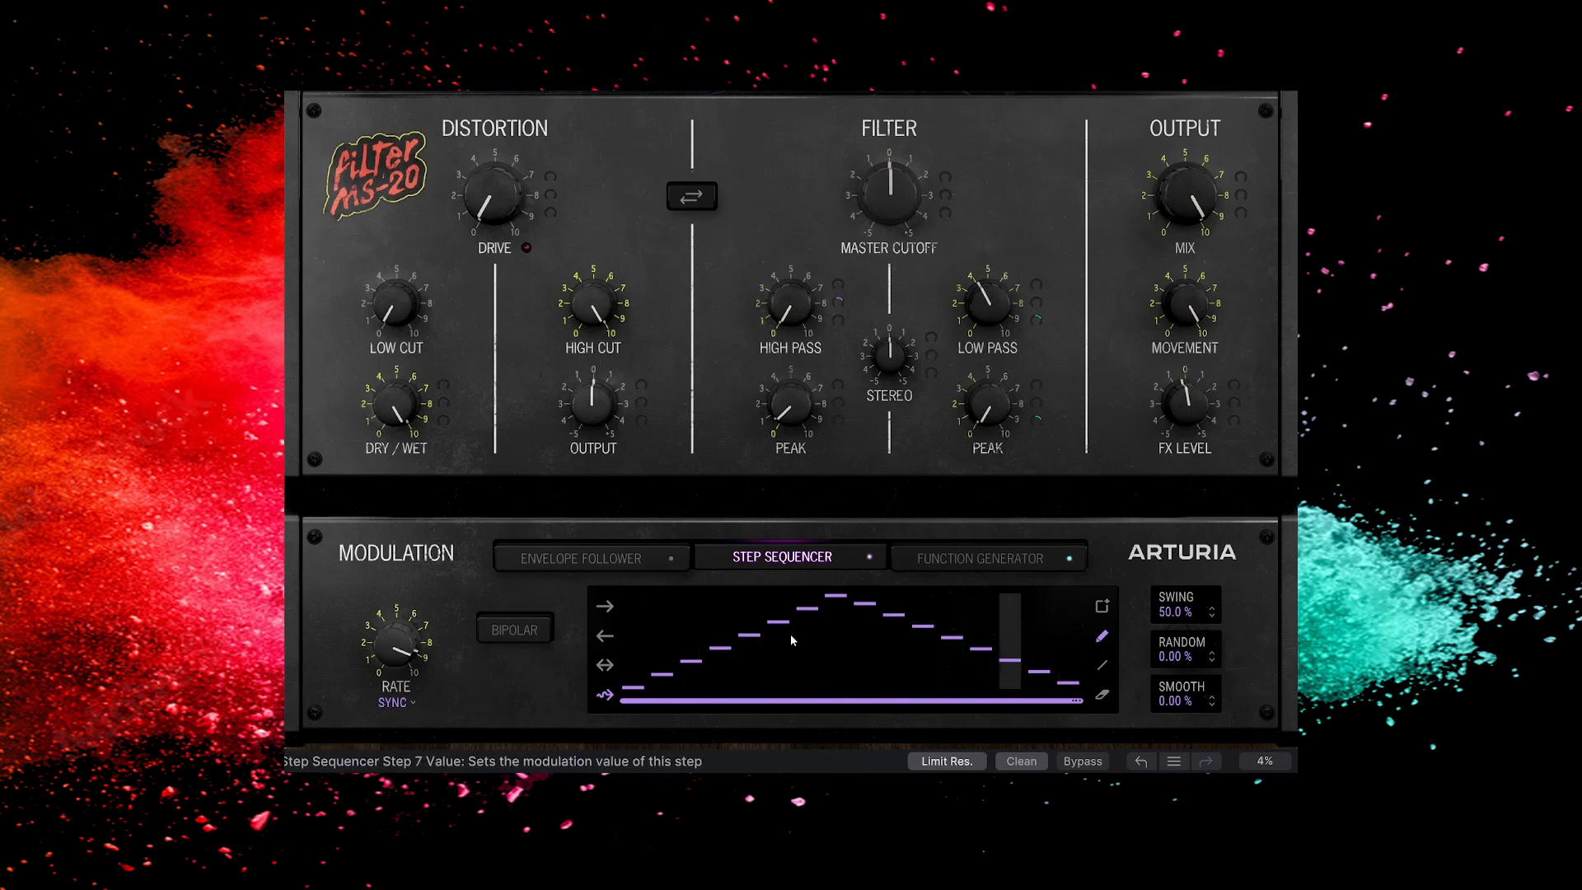
Step: Set the step sequencer's rate to 1/2 and redraw its rising-and-falling steps into an irregular pattern
left_click_drag(395, 650, 395, 669)
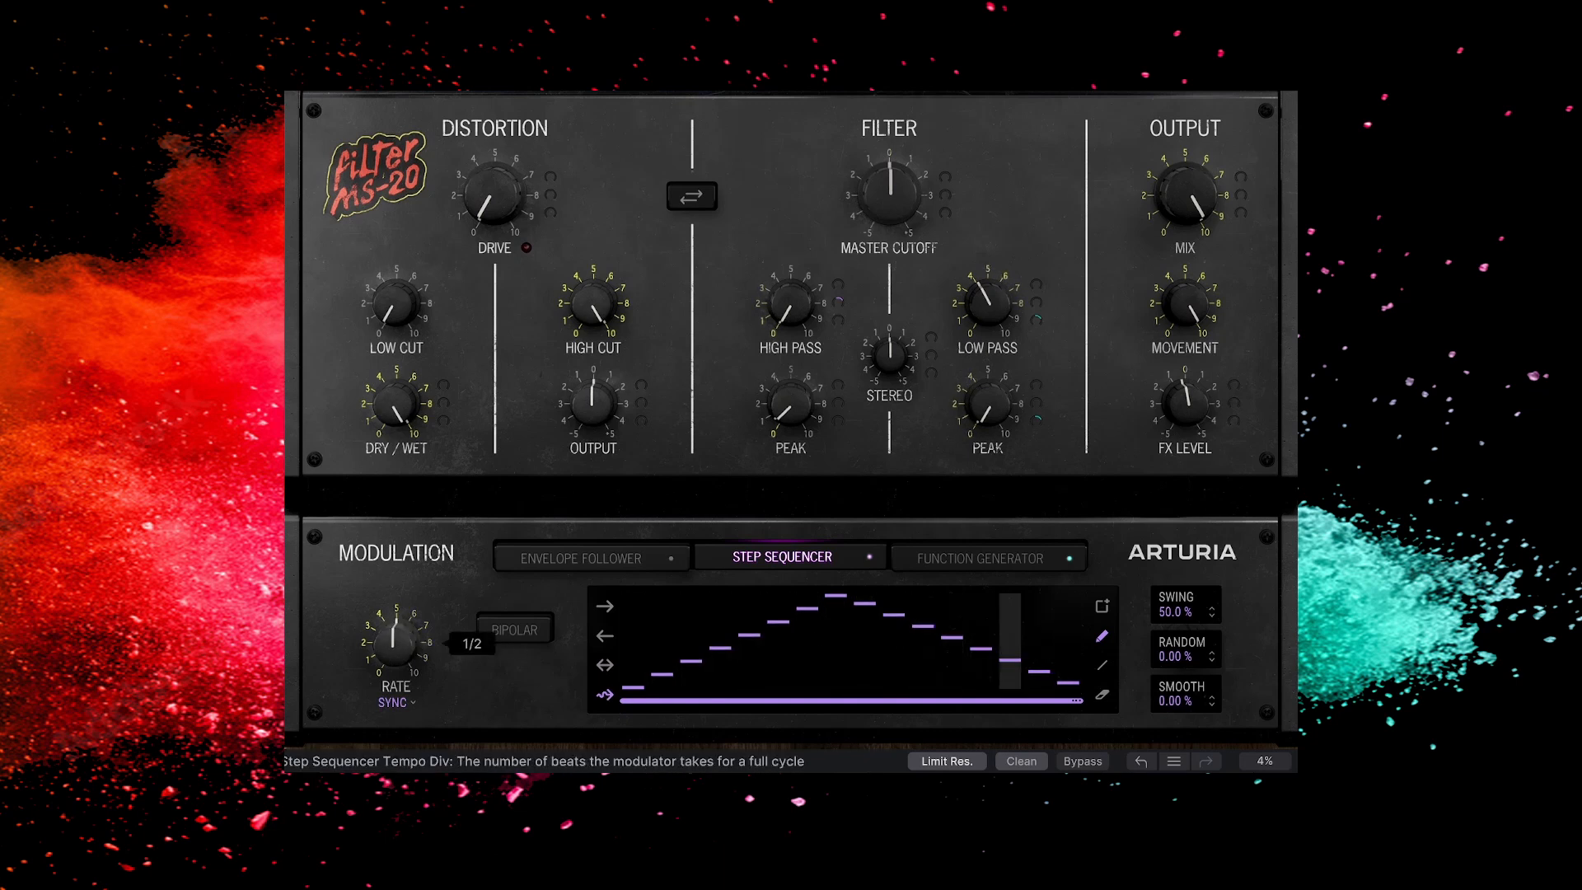
left_click(691, 614)
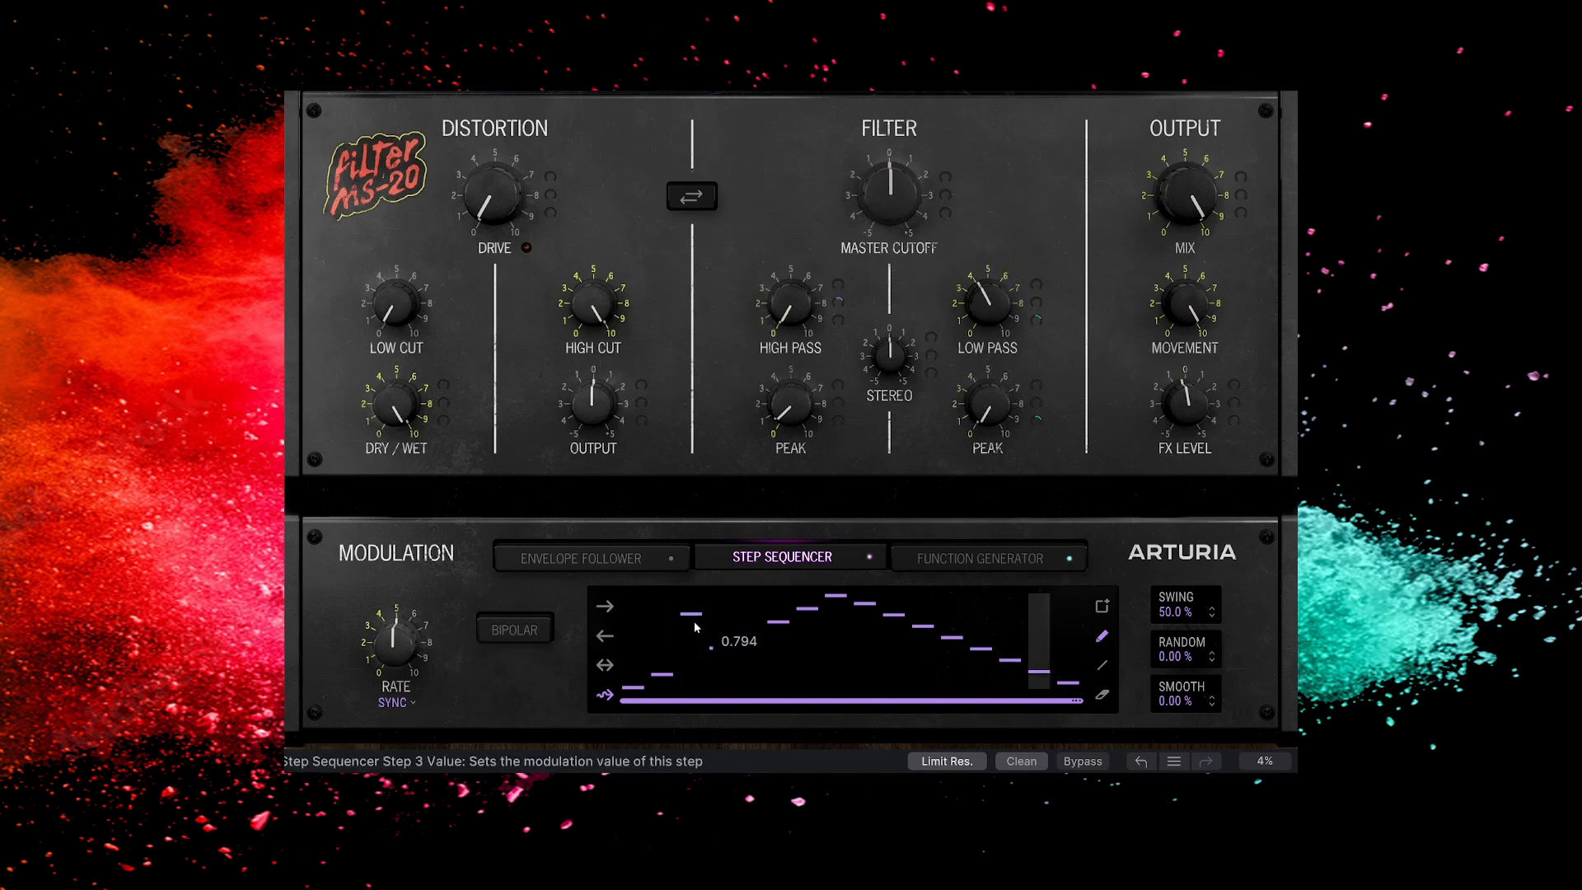
left_click(778, 652)
left_click(886, 650)
left_click(918, 604)
left_click(1010, 624)
left_click(951, 618)
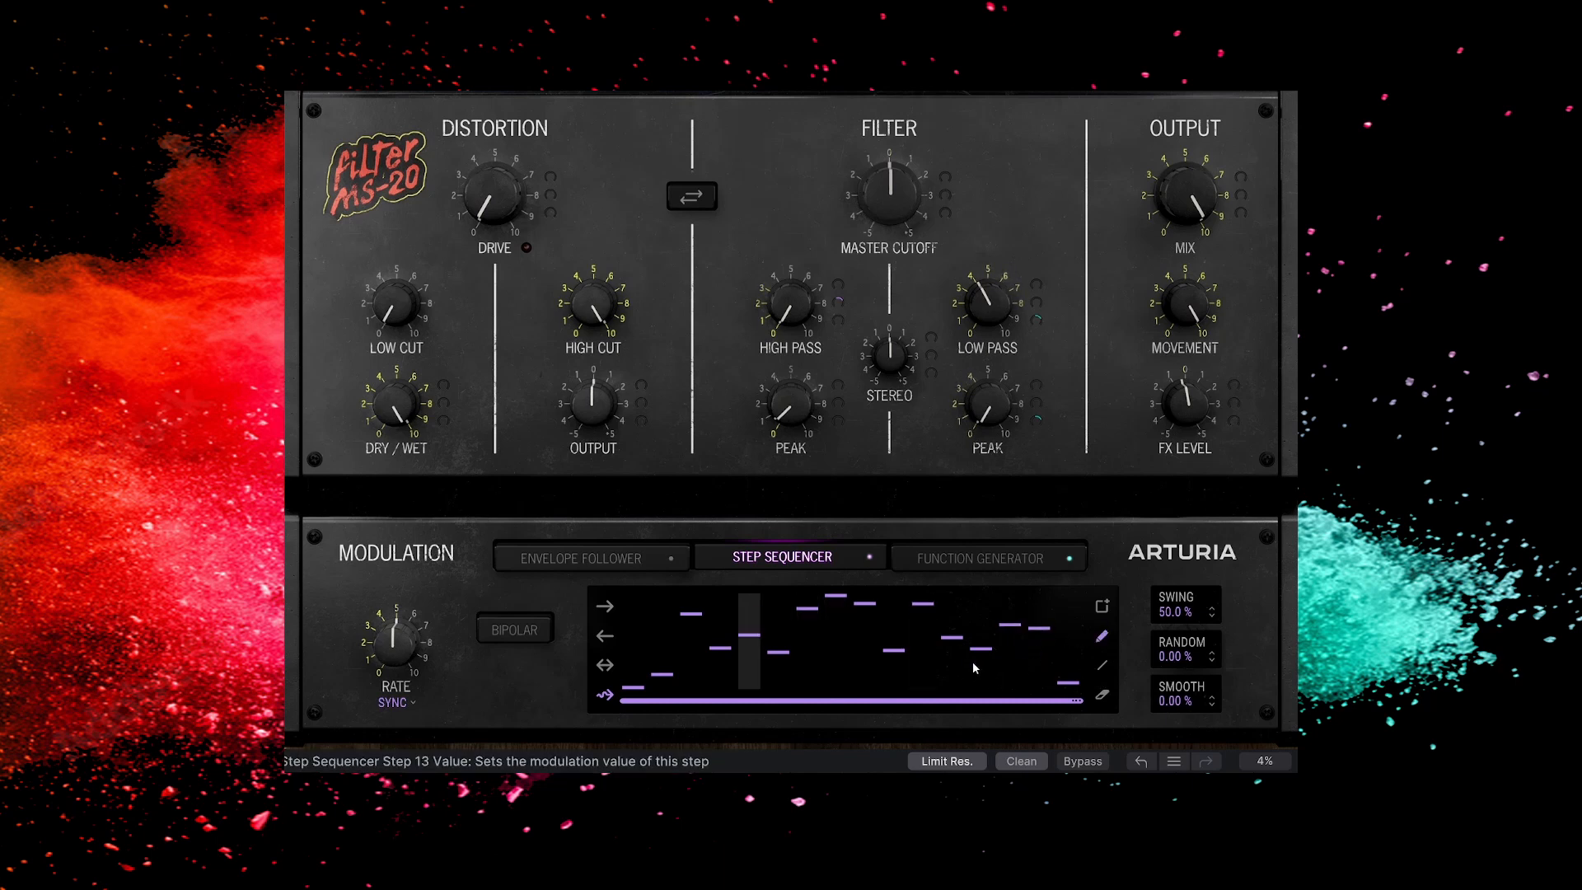
left_click(775, 678)
left_click(663, 635)
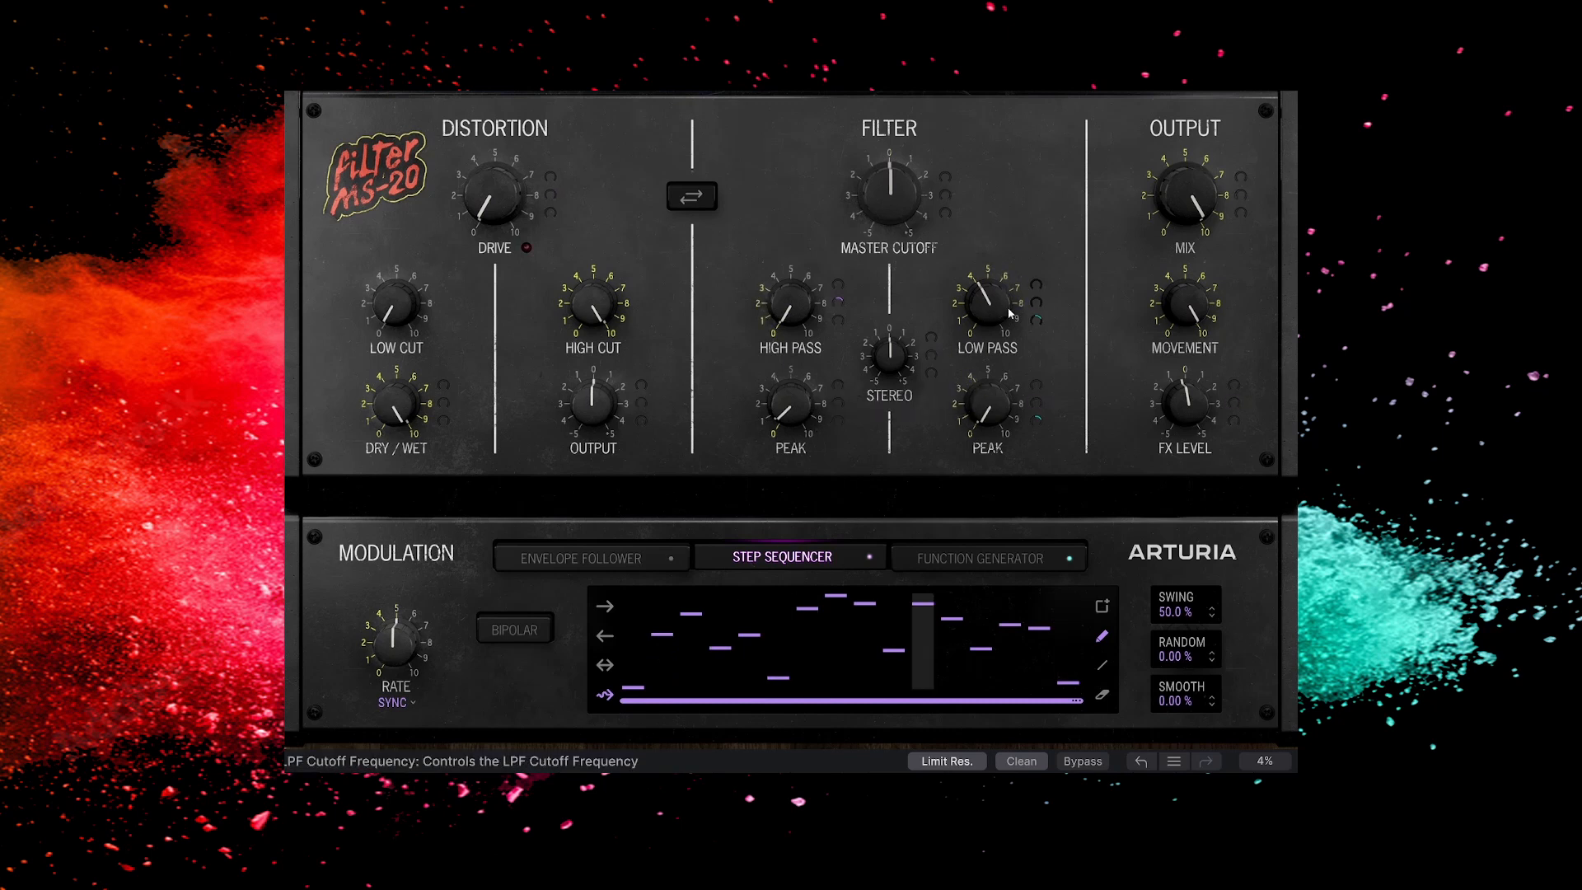
Step: Try the step sequencer at 28.0% and function generator at 18.0% on the distortion drive, resetting the function amount and reopening the sequencer
mouse_move(1035, 304)
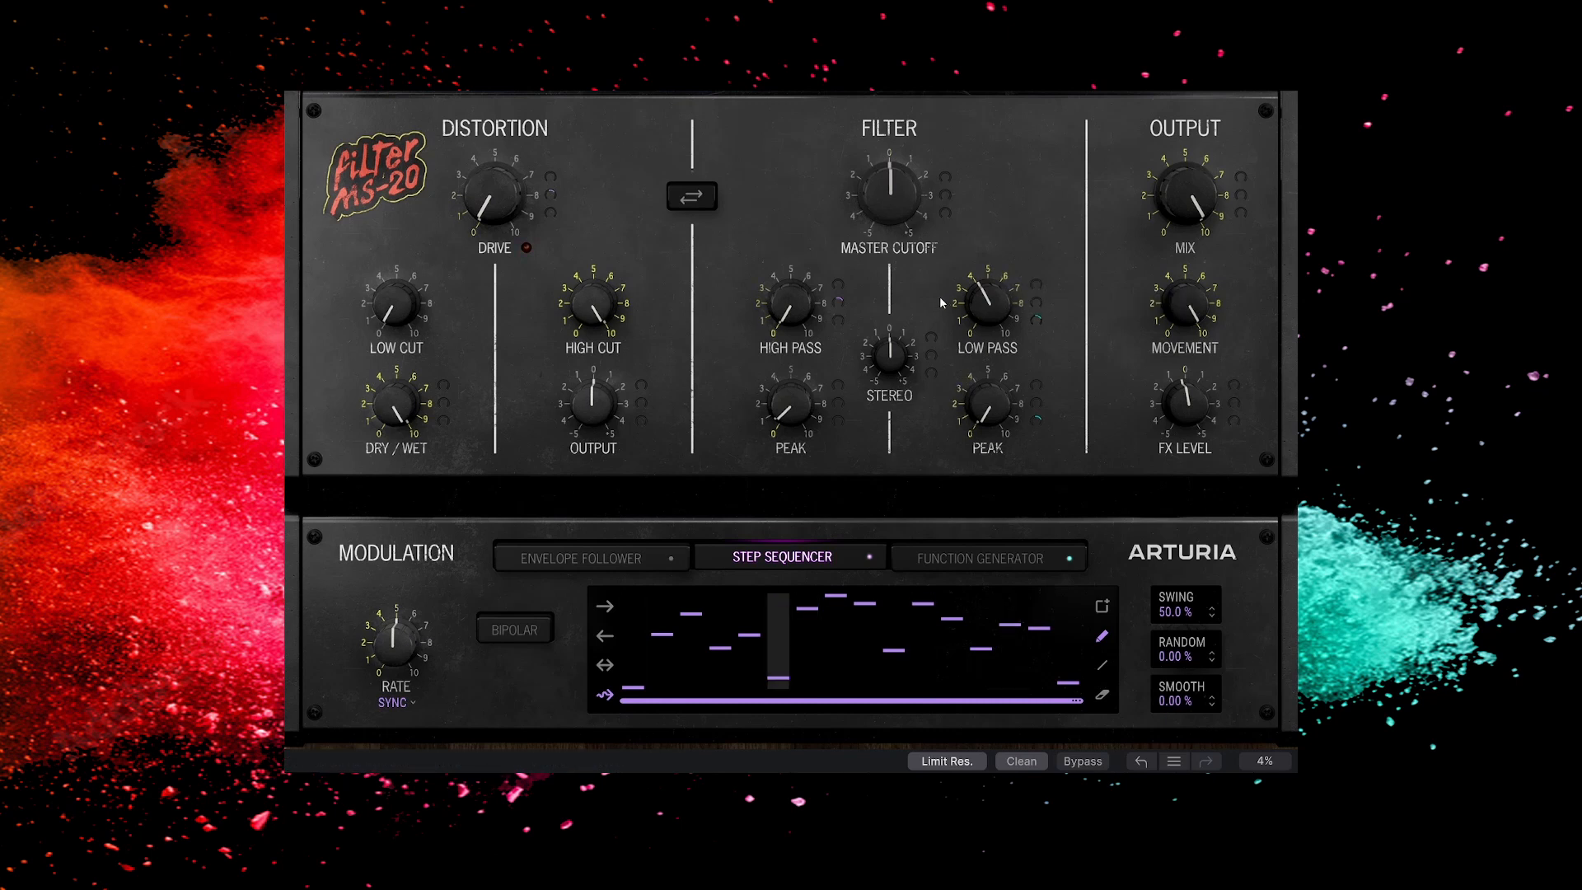
mouse_move(554, 198)
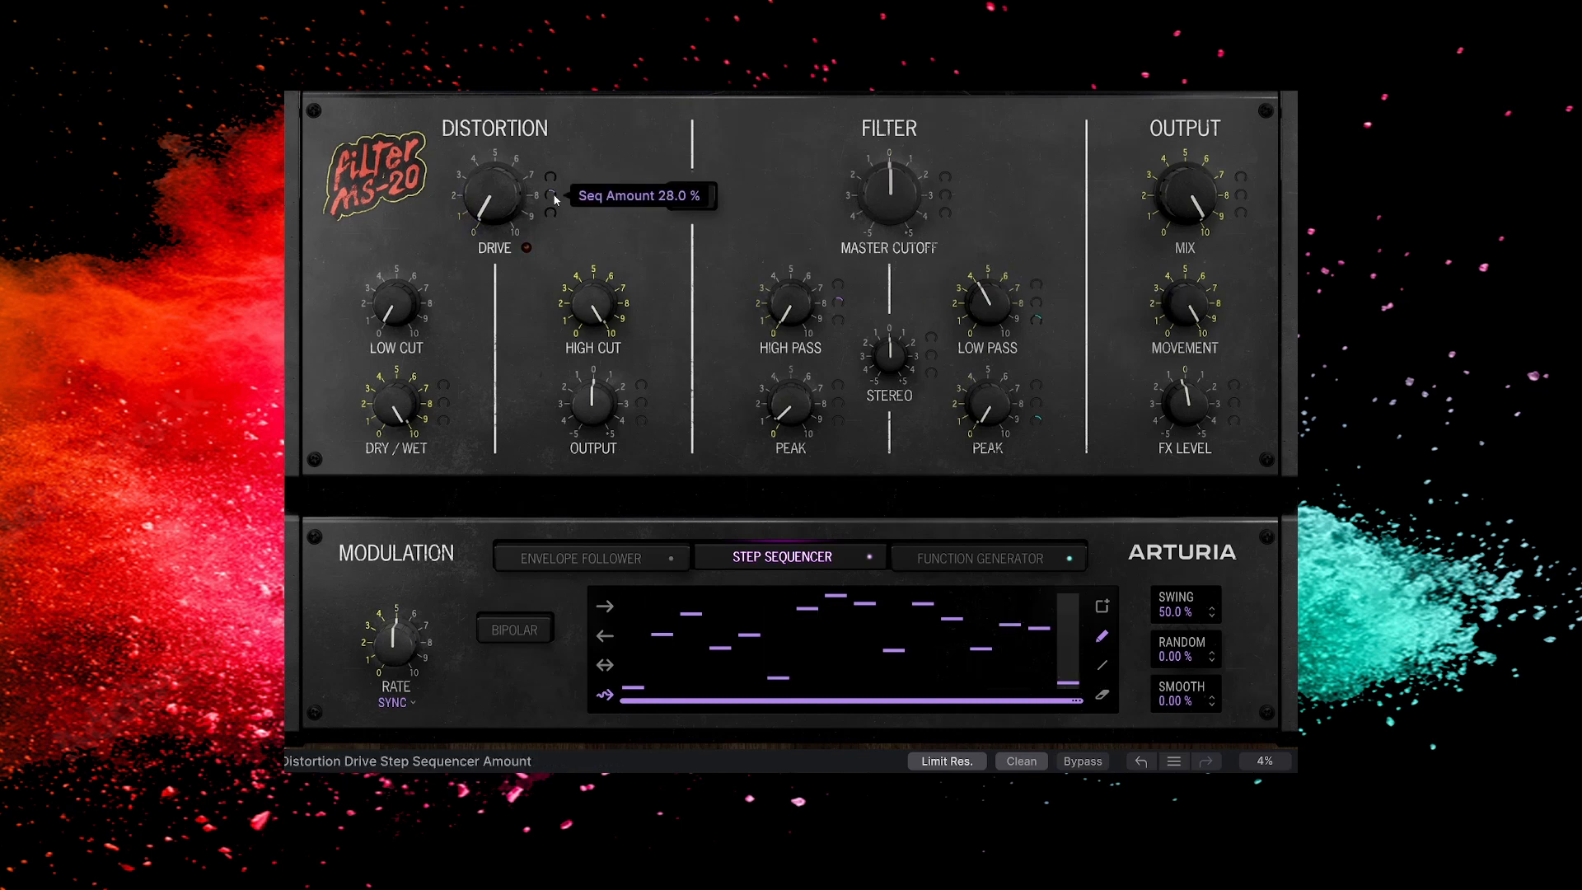
left_click(550, 216)
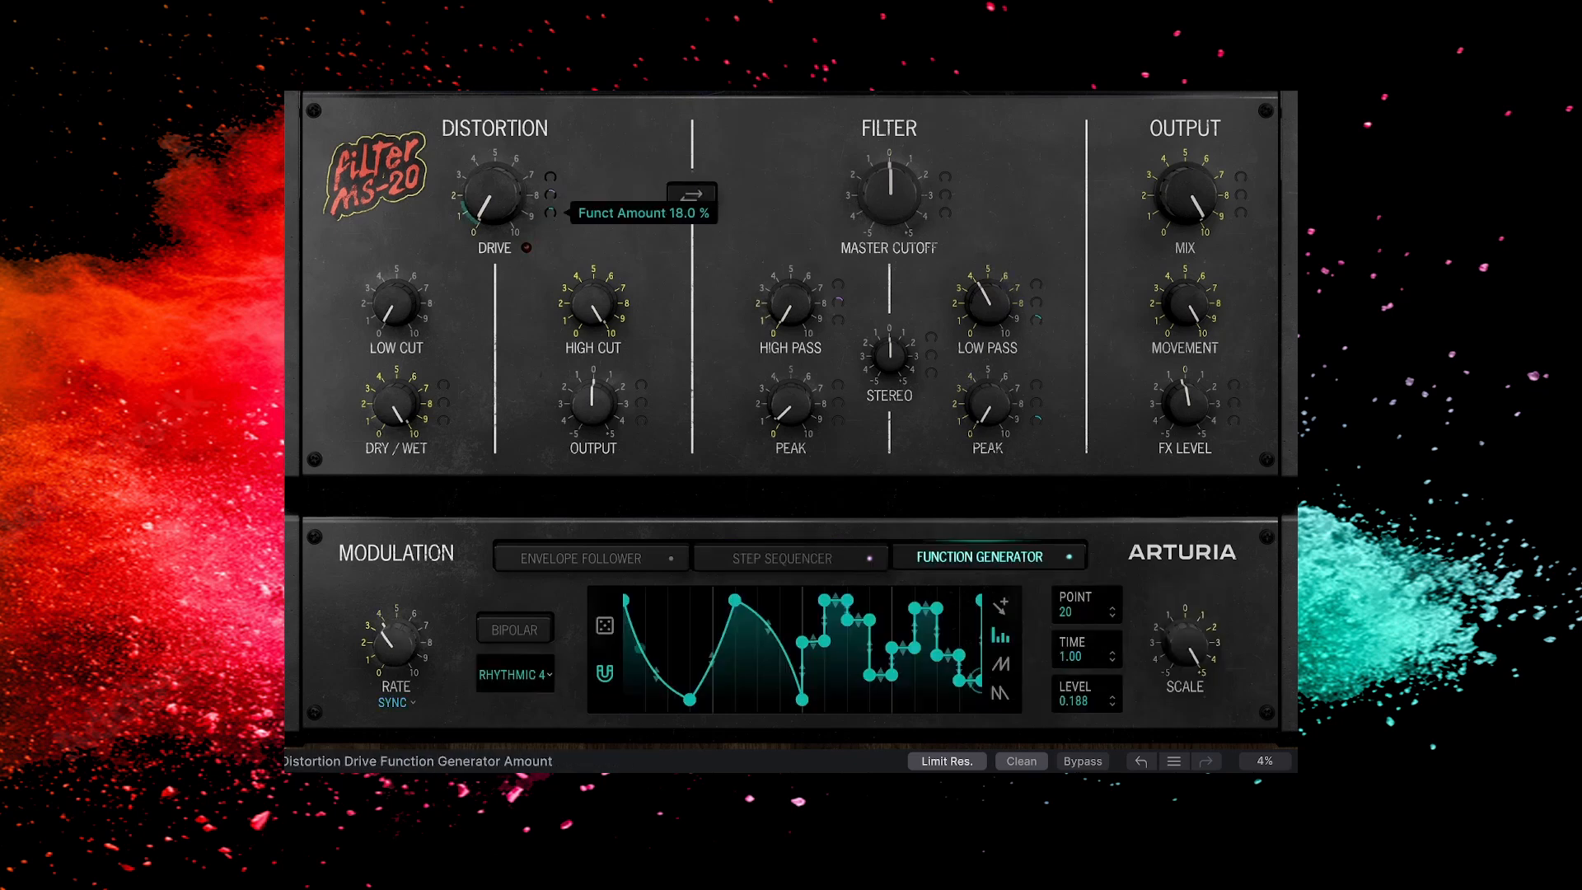
mouse_move(550, 218)
left_mouse_down()
mouse_move(550, 272)
mouse_move(550, 221)
left_mouse_up()
double_click(551, 217)
left_click(857, 552)
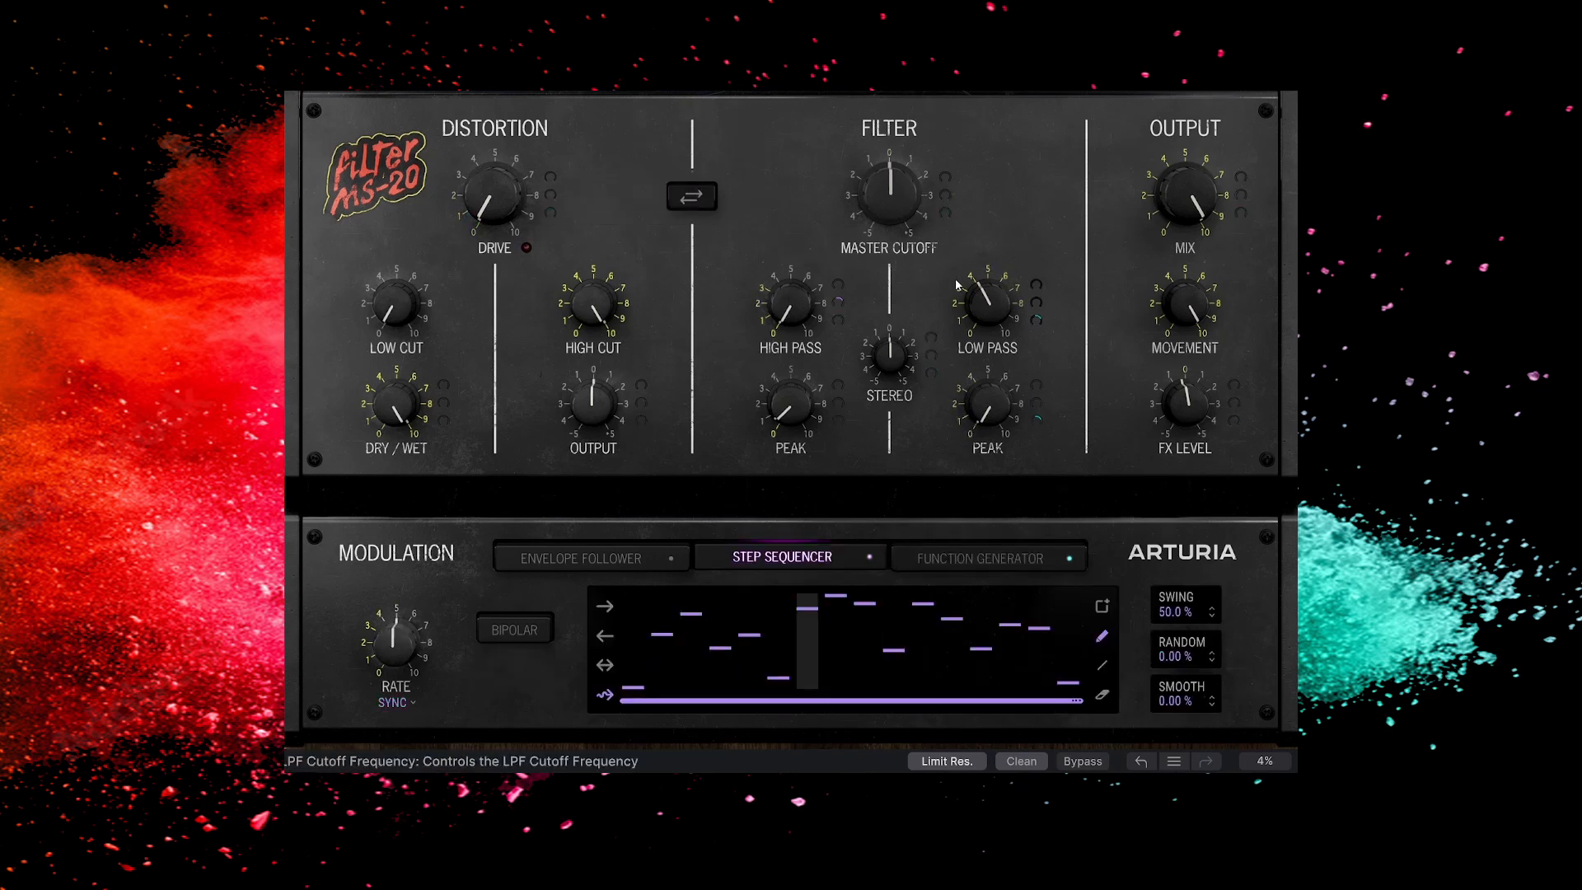
Step: Set the step sequencer's amount on the master cutoff to about 21%, try a 1/8 rate and settle on a much slower one
mouse_move(946, 198)
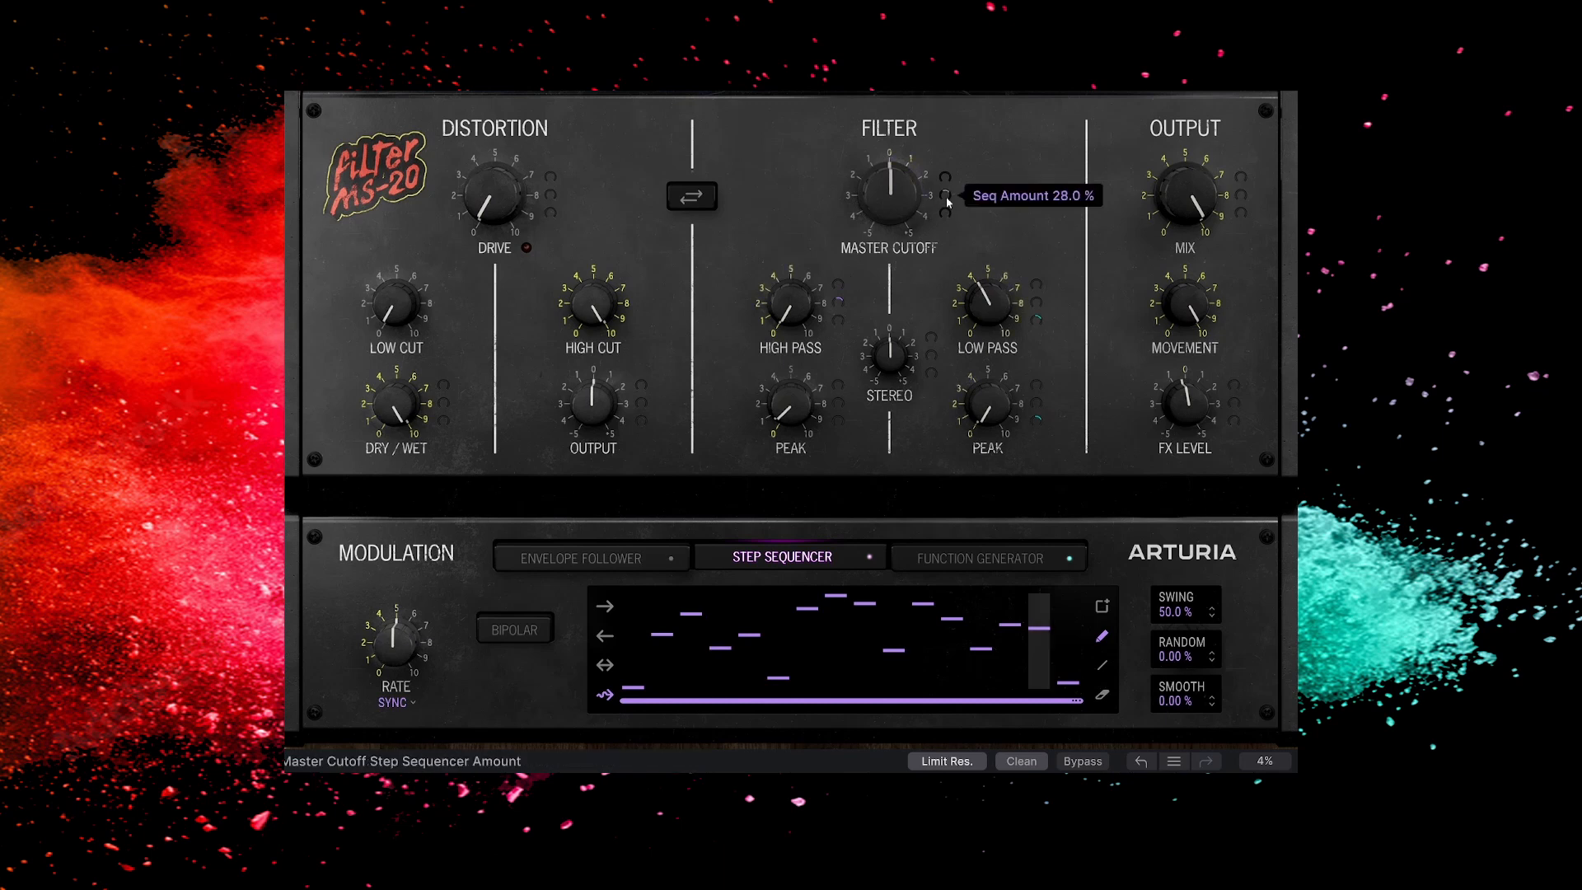
left_click_drag(946, 198, 946, 210)
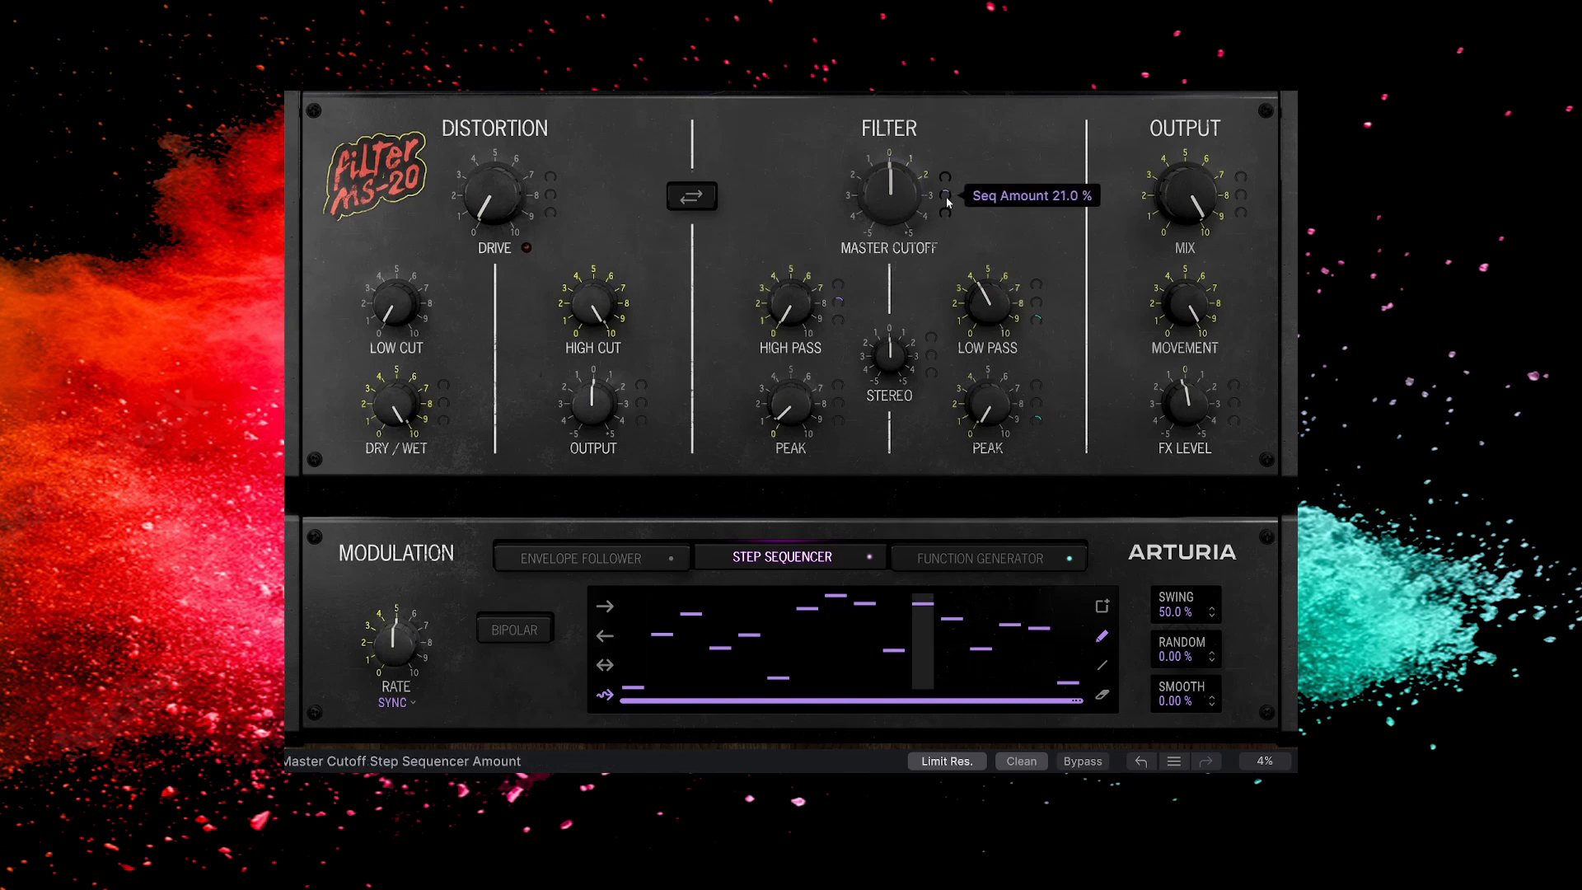
left_click_drag(396, 641, 395, 616)
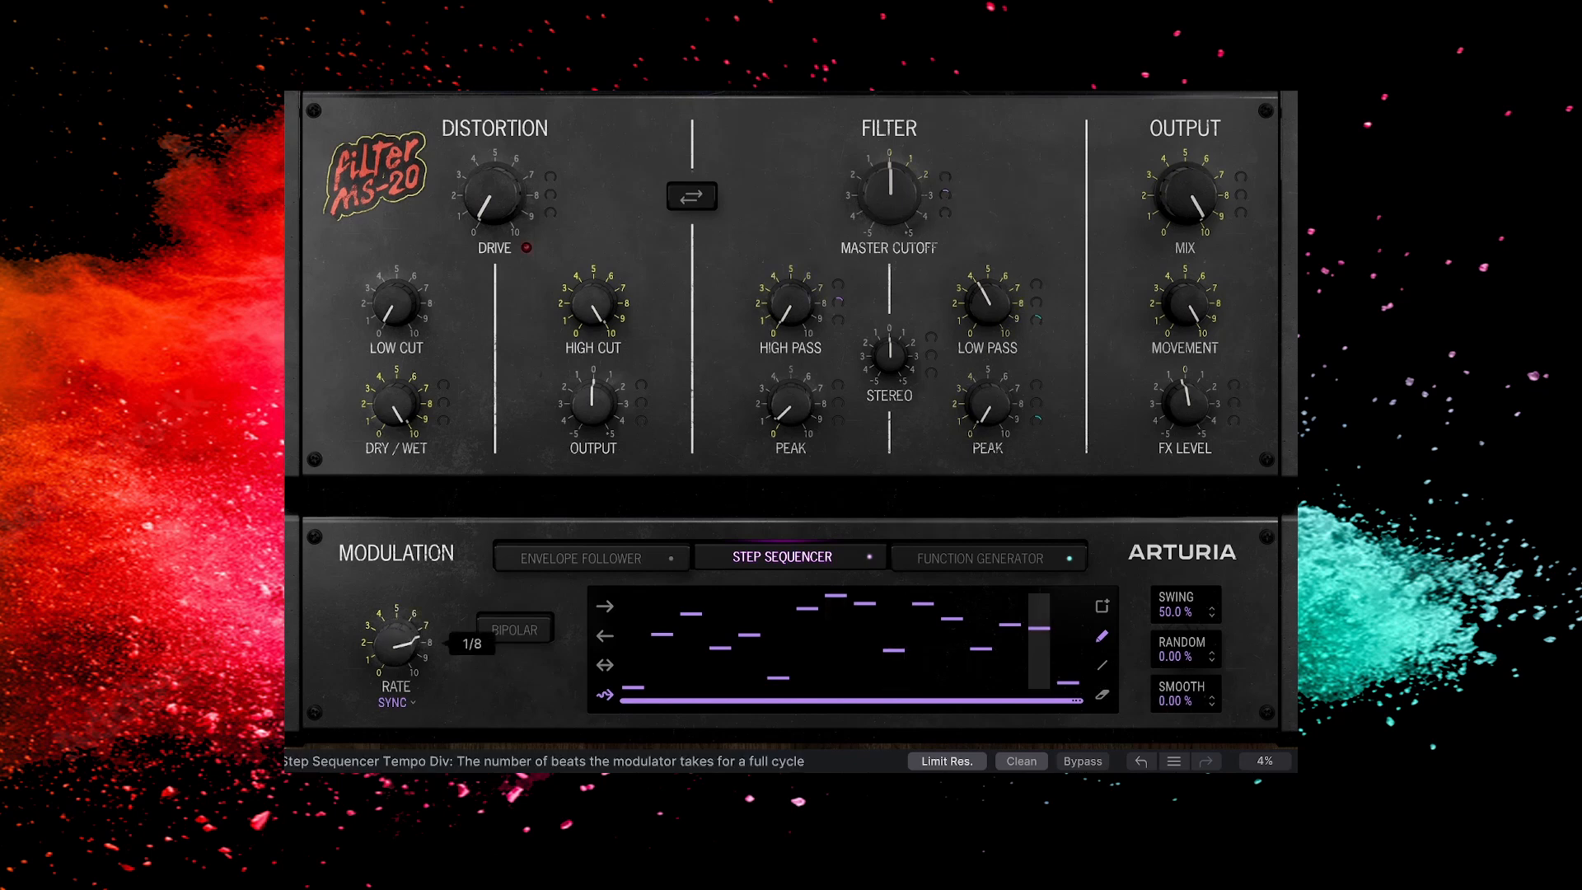
left_click_drag(395, 616, 395, 659)
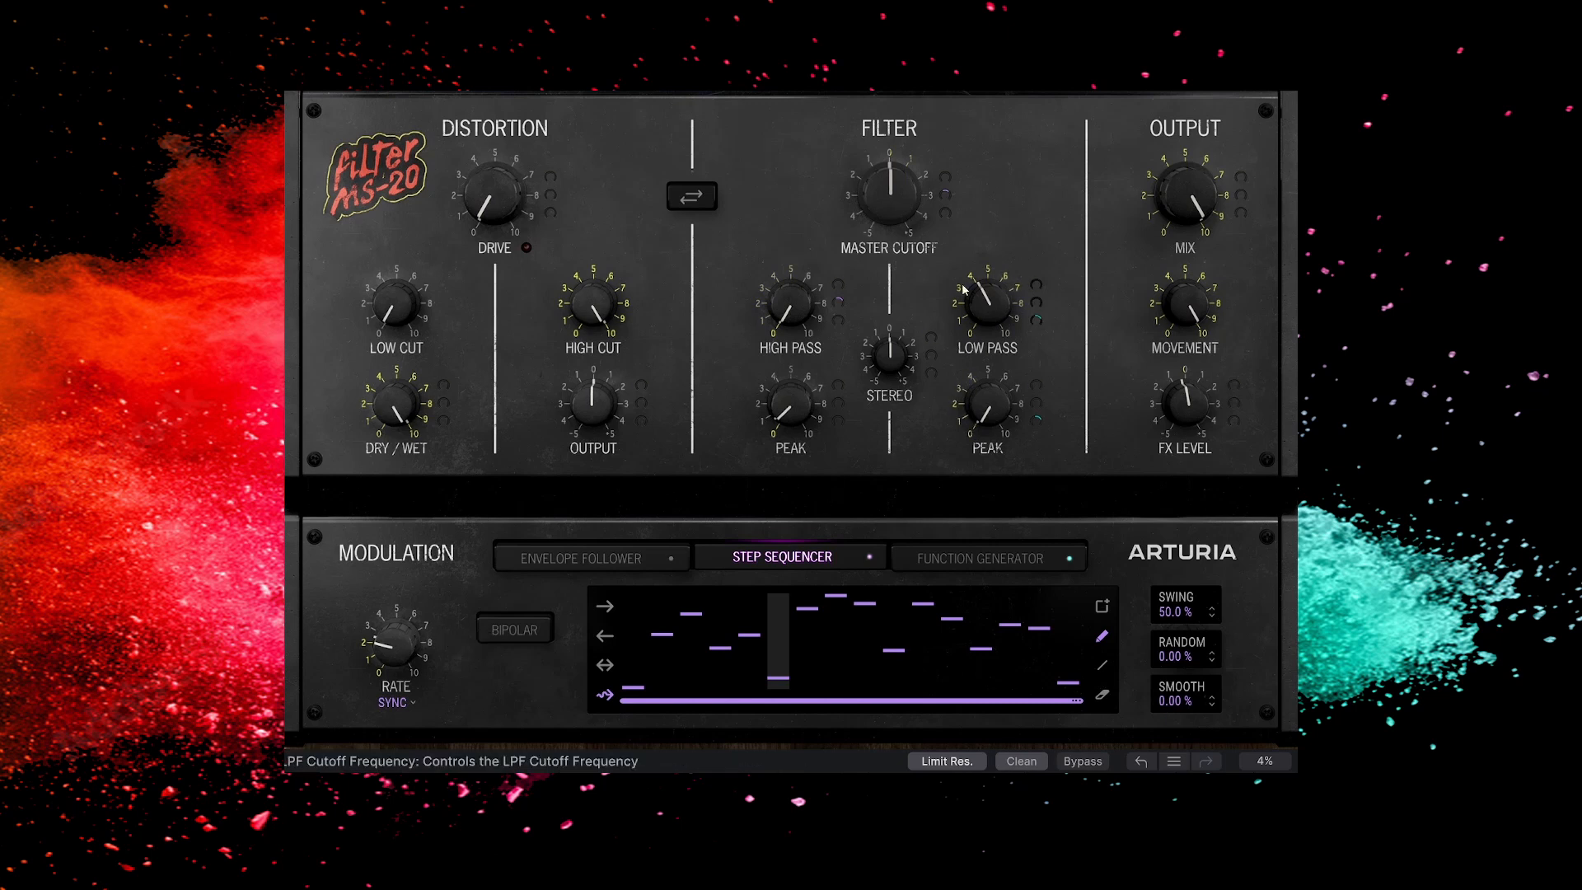
Step: Drop the Movement amount to 0% and restore it to full, raising the low-pass cutoff to about 968 Hz in between
mouse_move(949, 199)
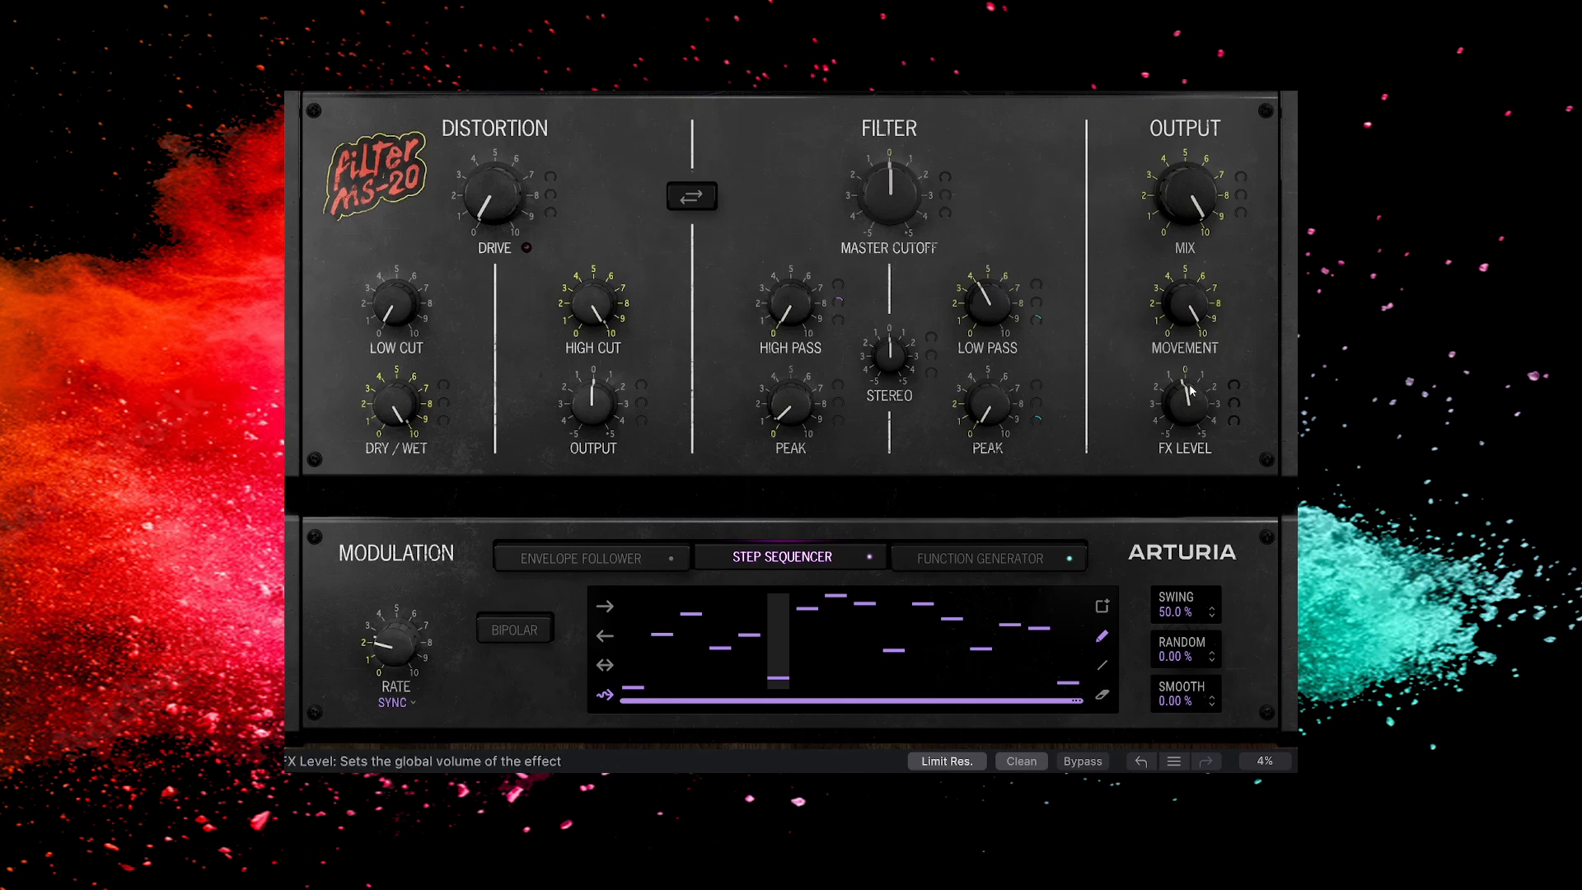
mouse_move(1235, 404)
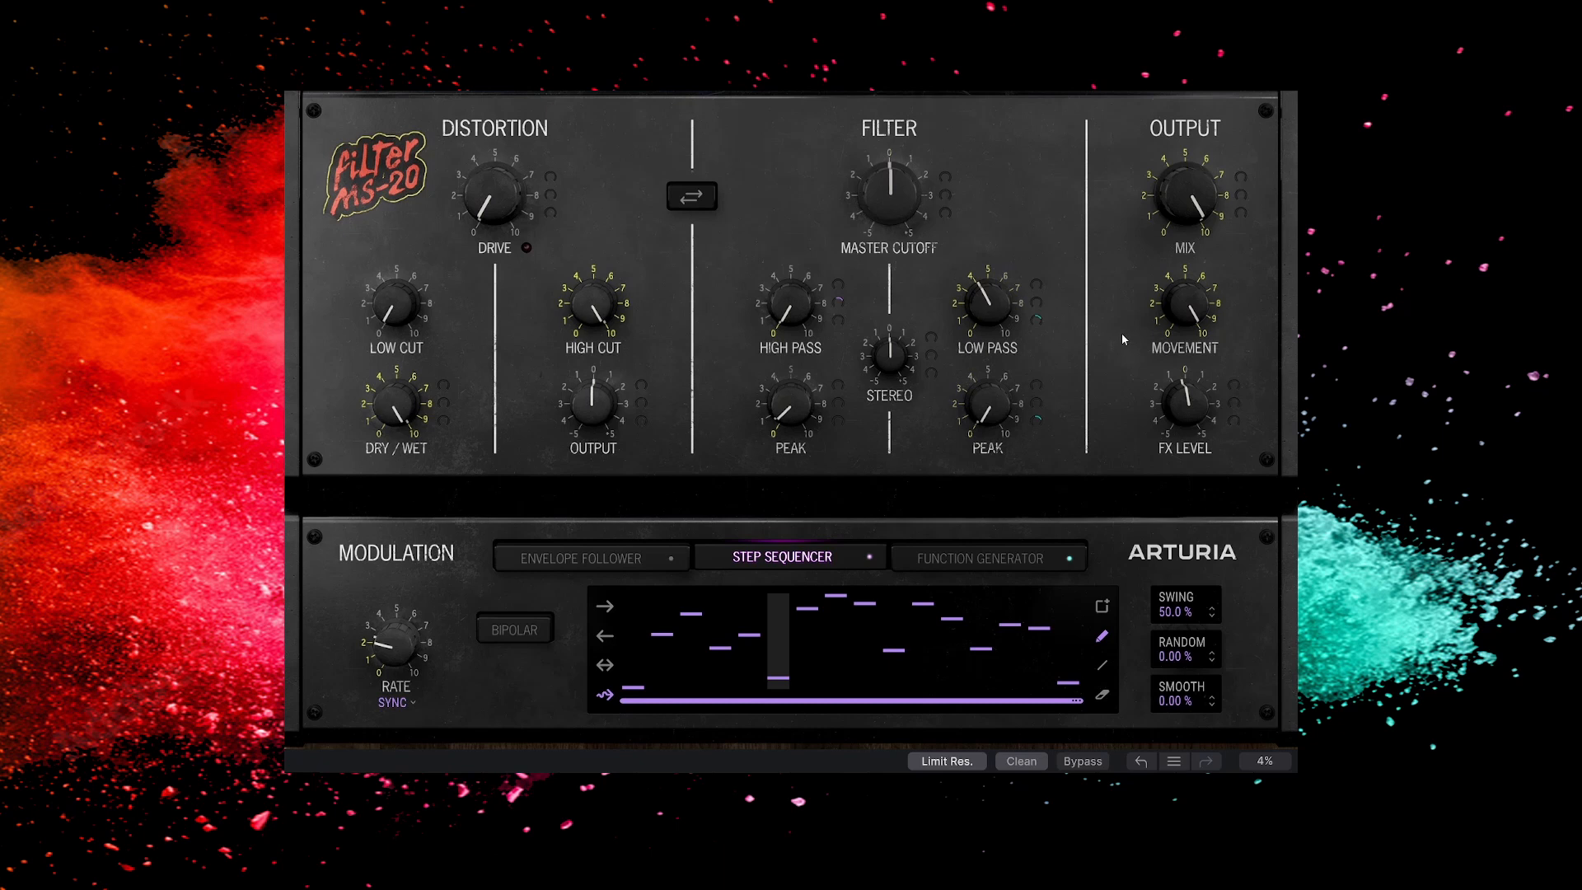
mouse_move(1162, 331)
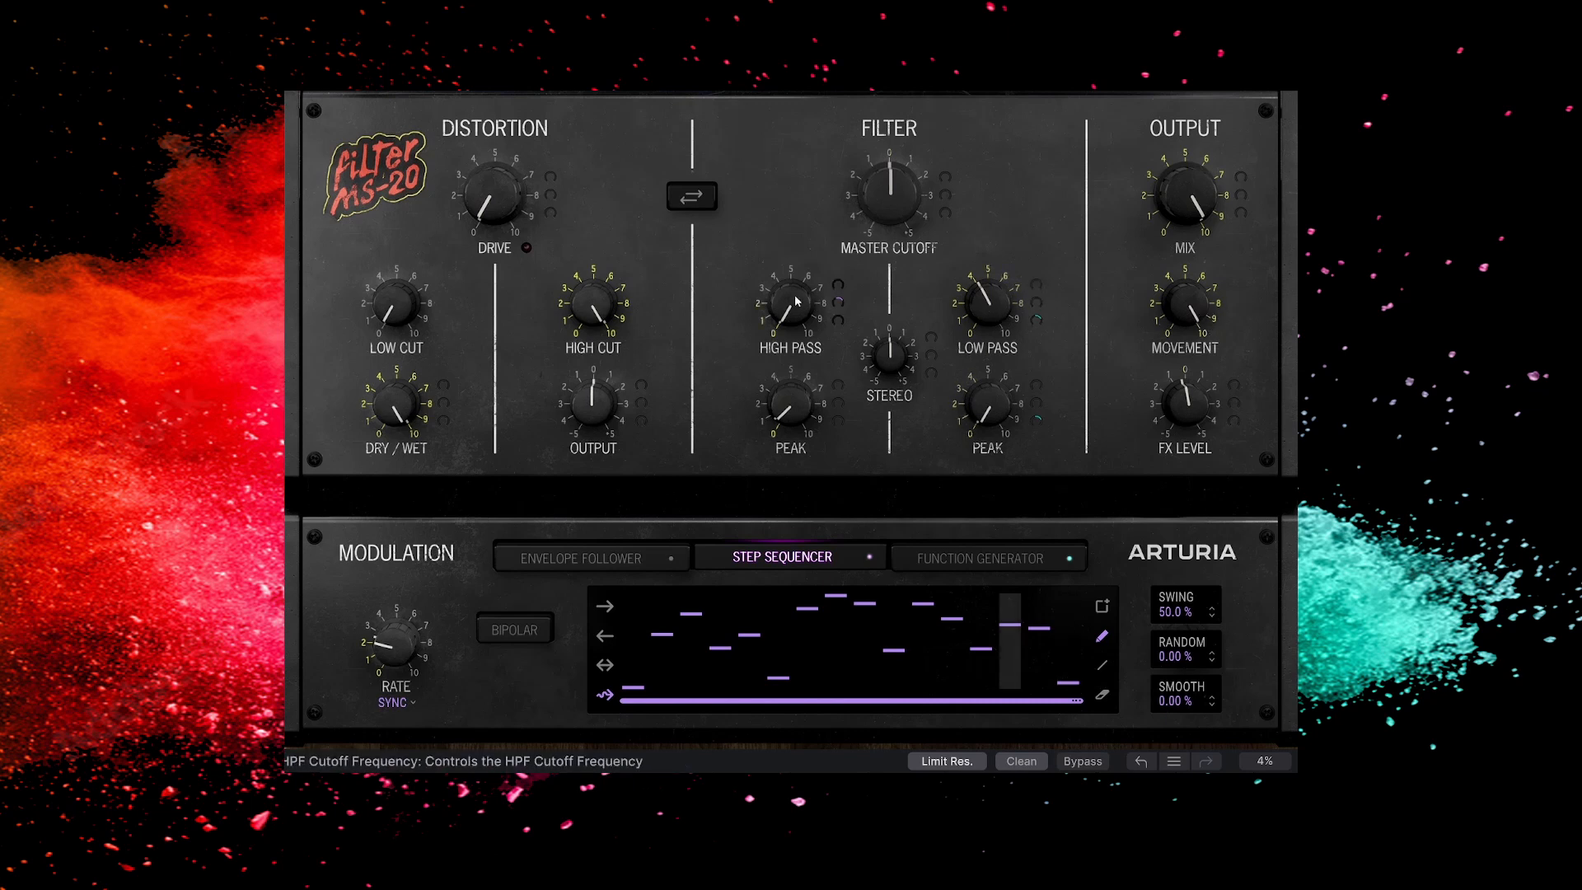
mouse_move(1184, 305)
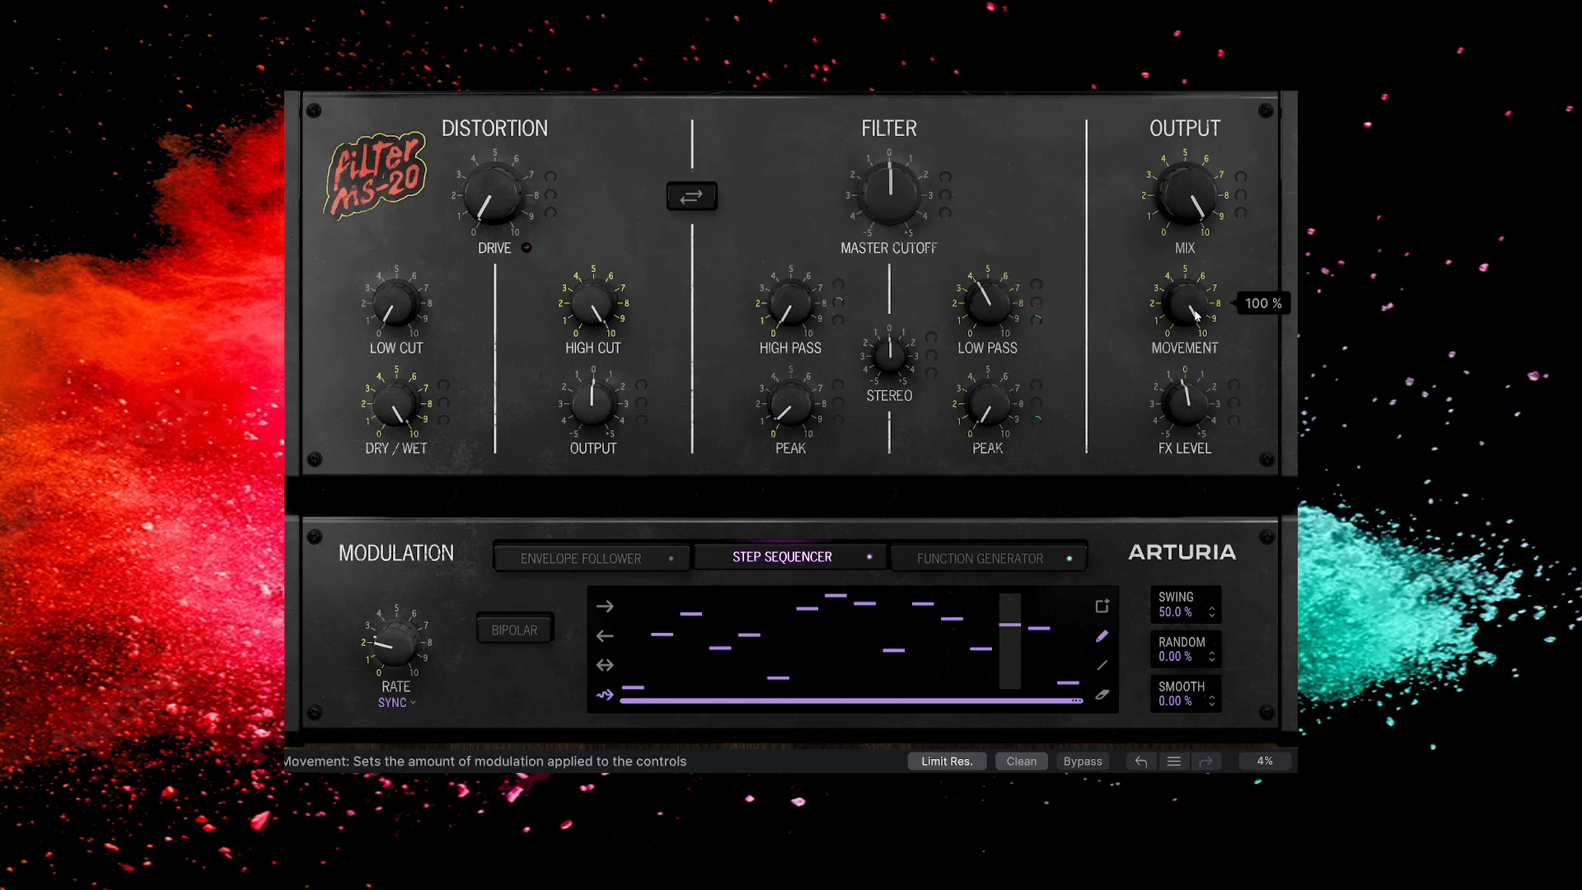
double_click(1199, 311)
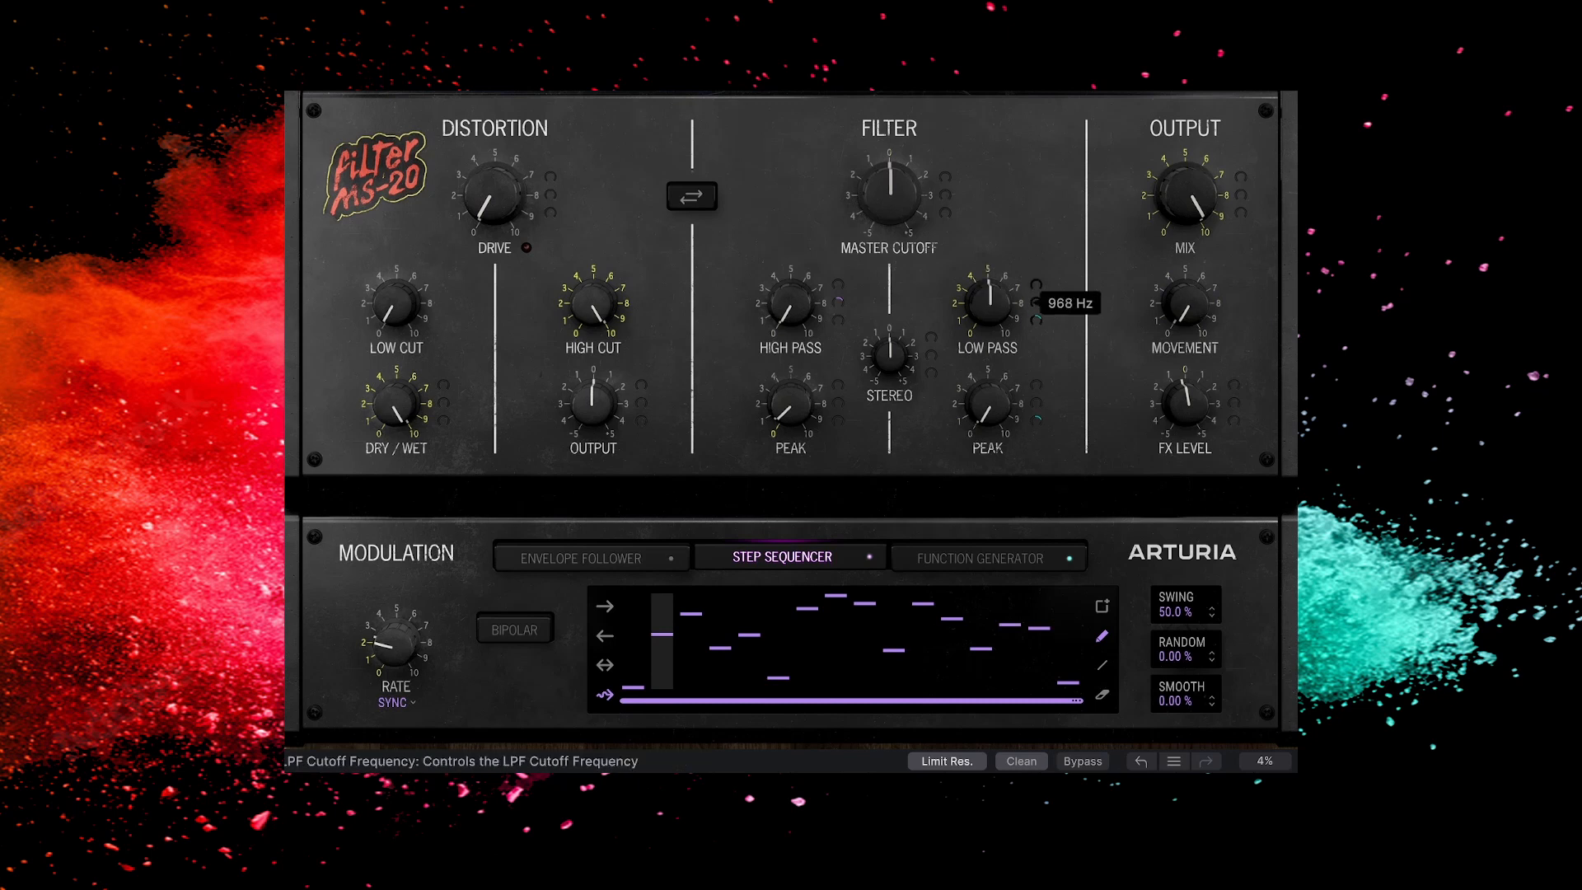
mouse_move(1185, 322)
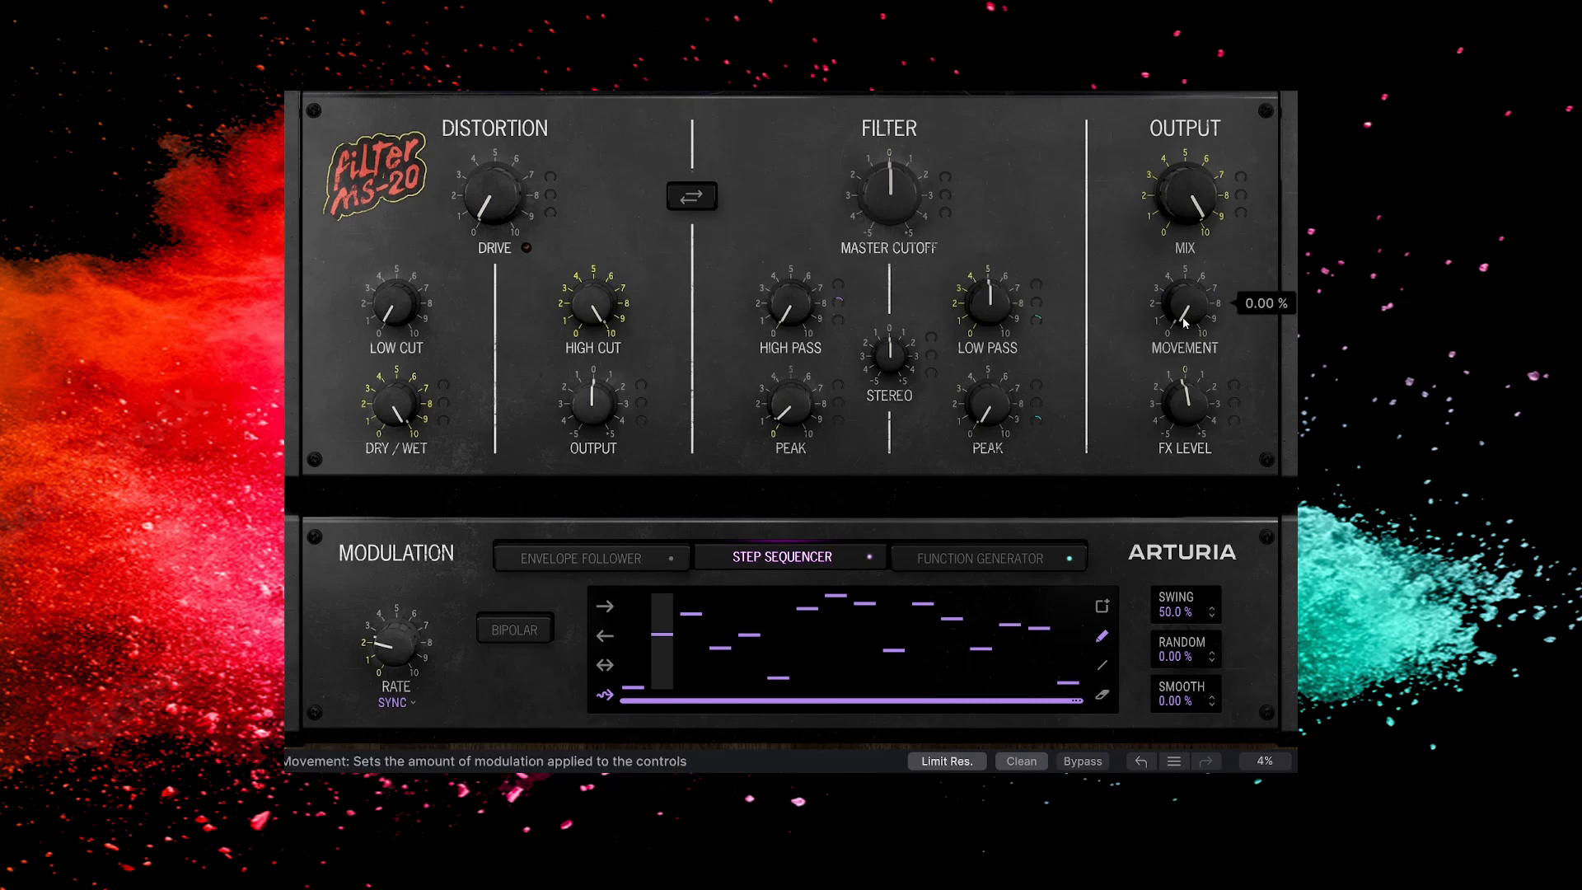
left_click_drag(1185, 311, 1185, 272)
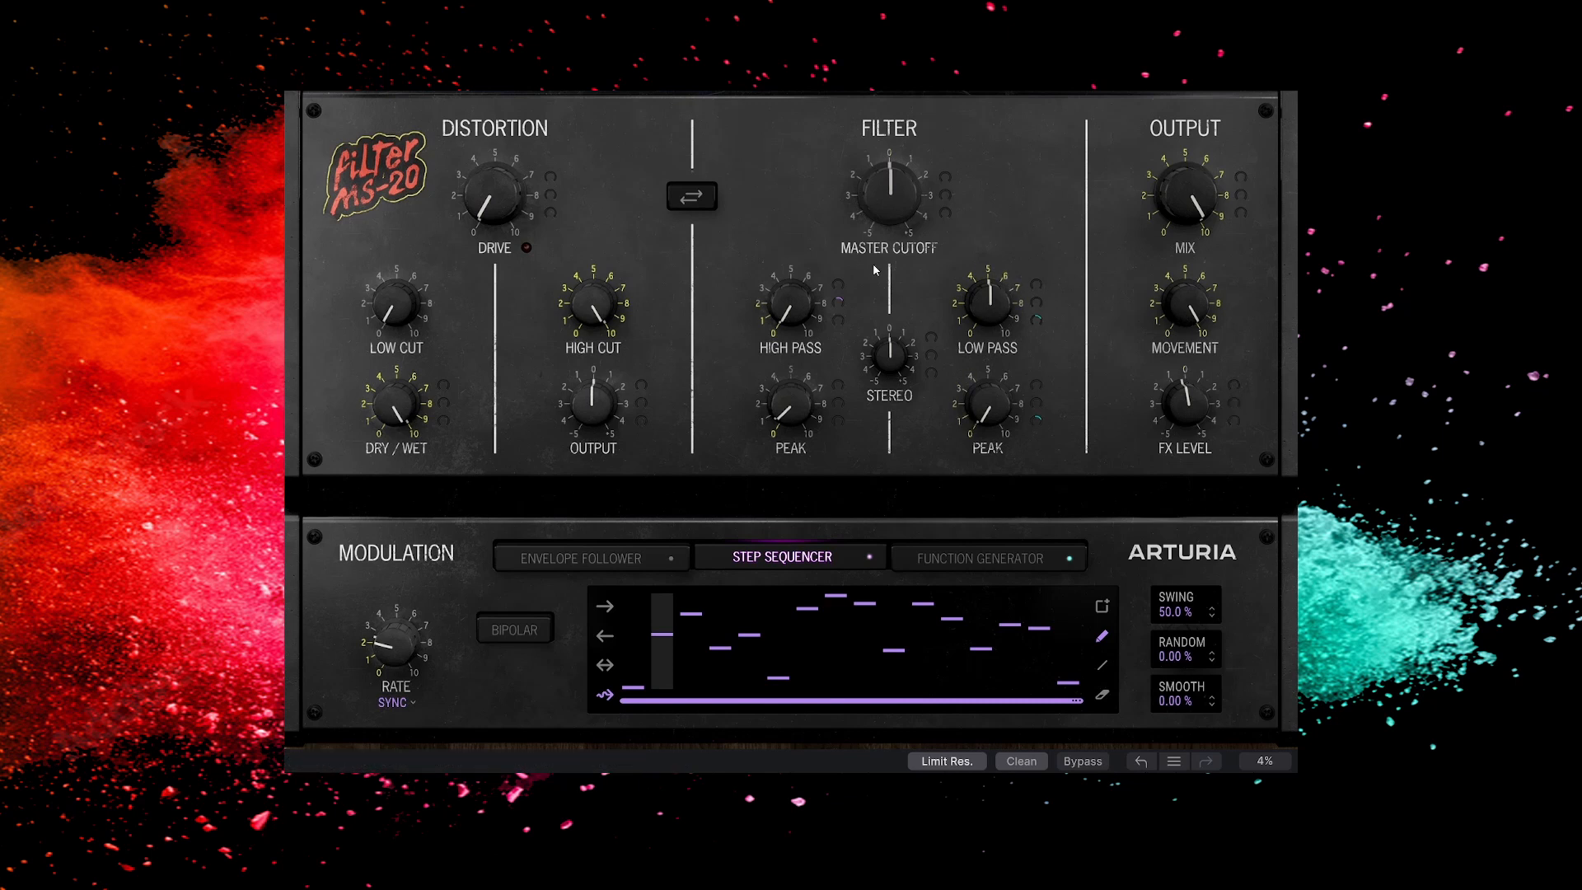
Step: Route the filter before the distortion and try a higher drive and low cut with the high cut at 5746 Hz
left_click(694, 199)
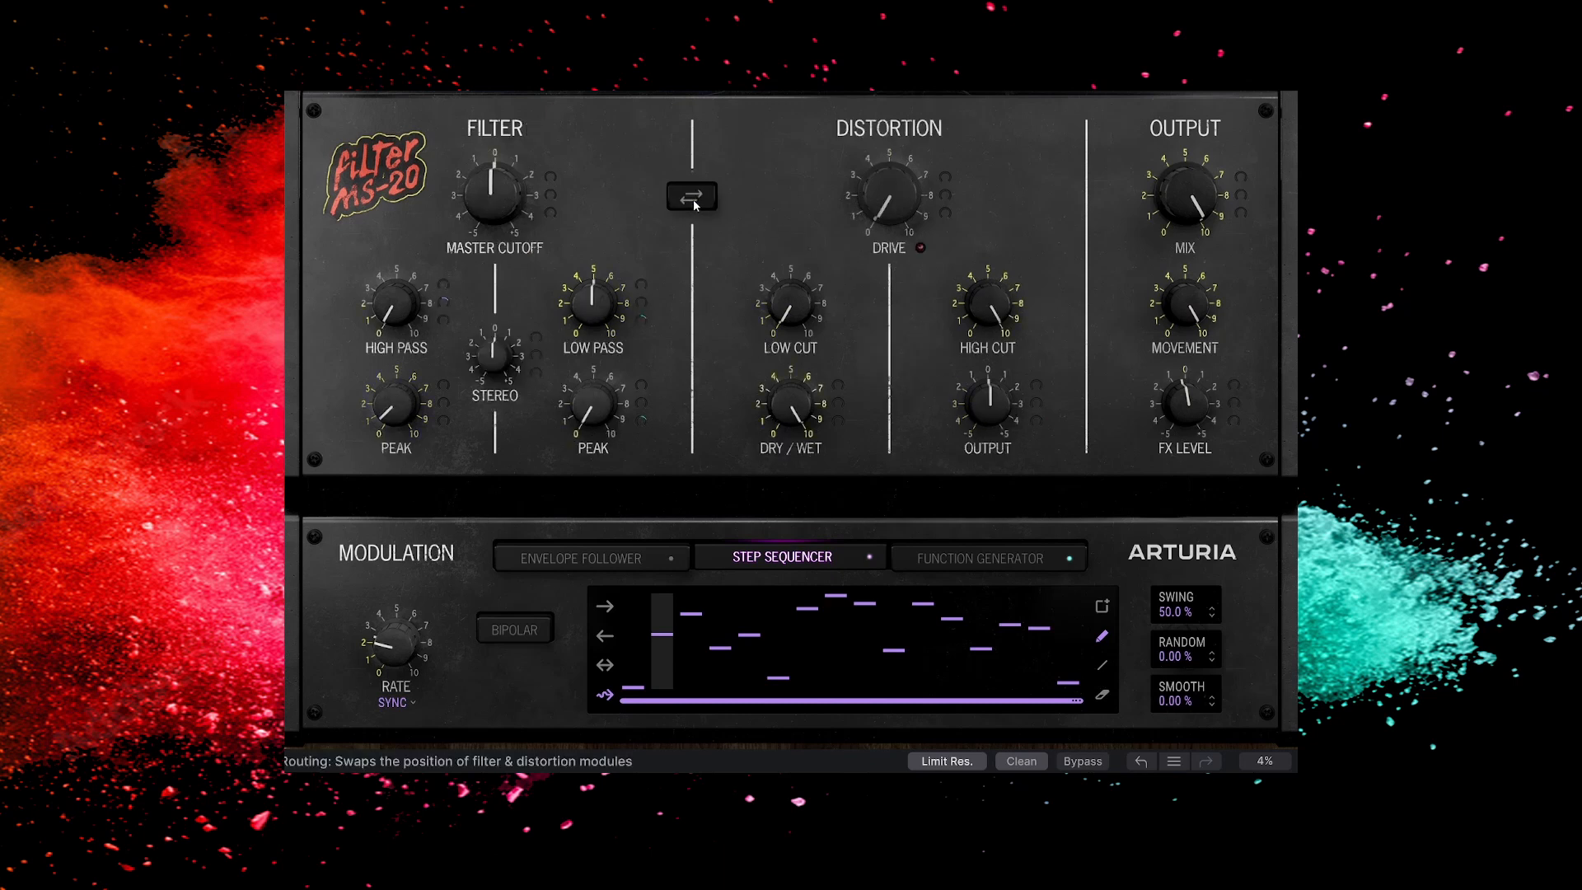
left_click_drag(840, 211, 841, 189)
left_click_drag(989, 305, 989, 326)
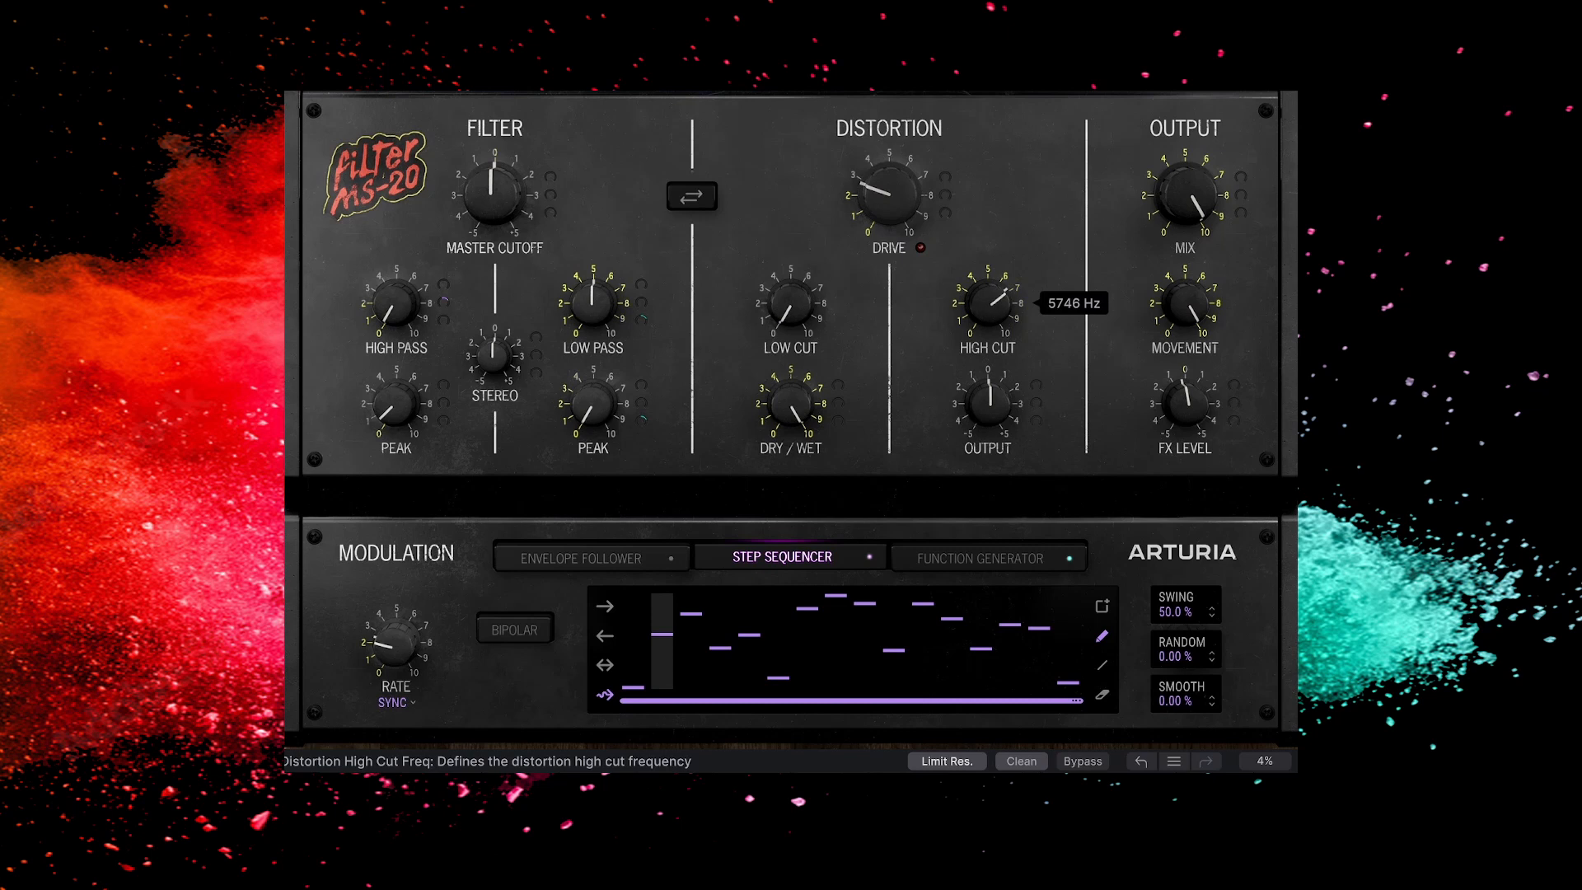
left_click_drag(790, 305, 790, 290)
left_click_drag(889, 197, 889, 181)
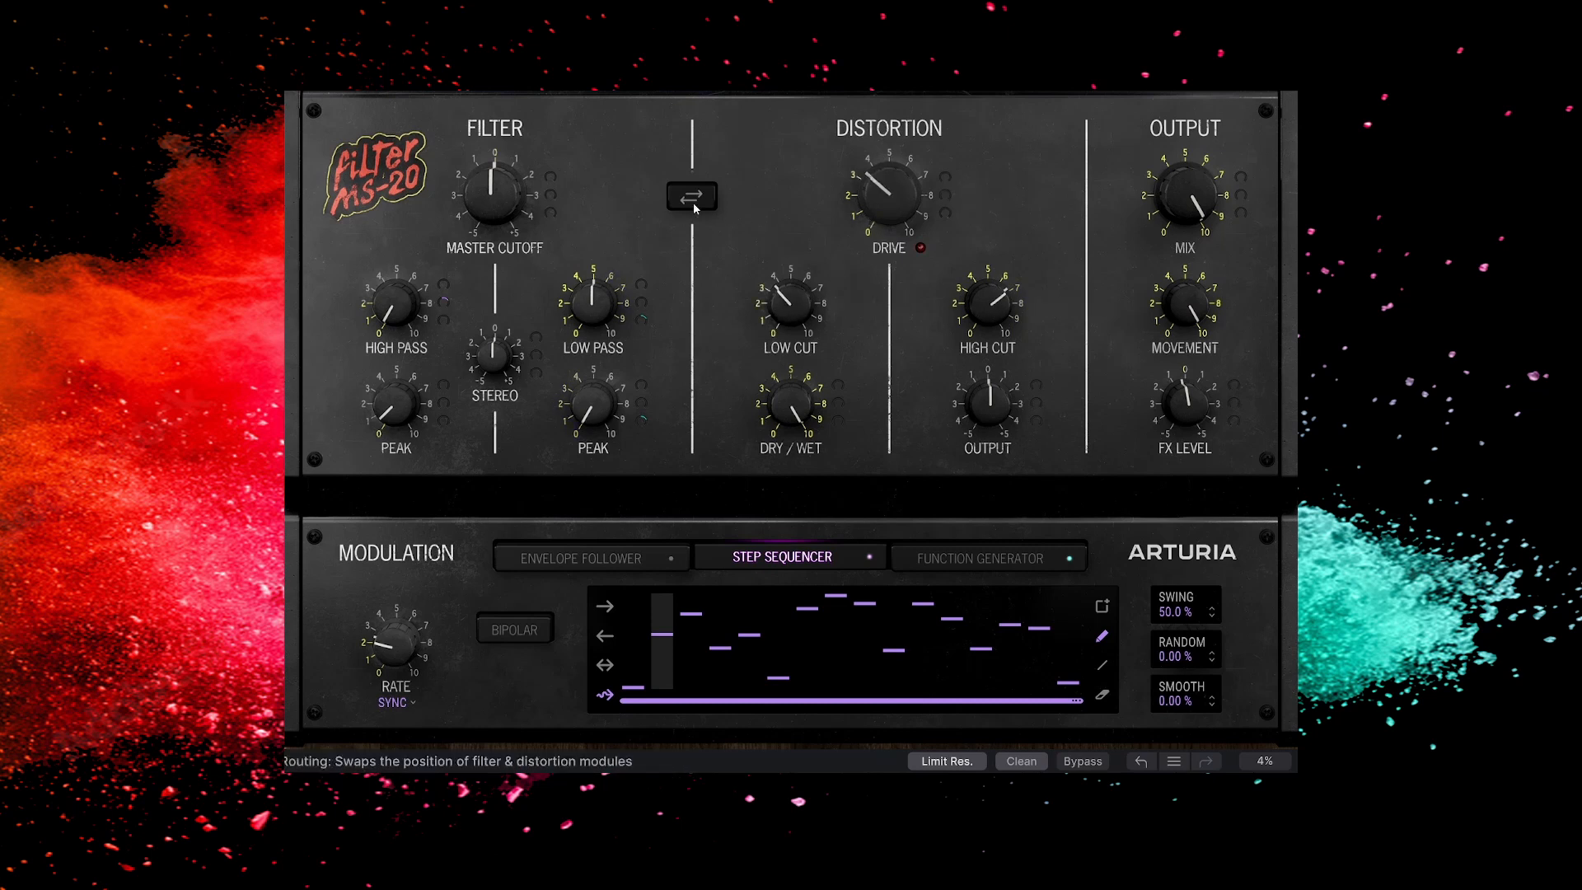
Step: Try the distortion with a 3606 Hz high cut, reduced low cut and 52.8% dry/wet, and put it back before the filter
left_click_drag(984, 326, 985, 337)
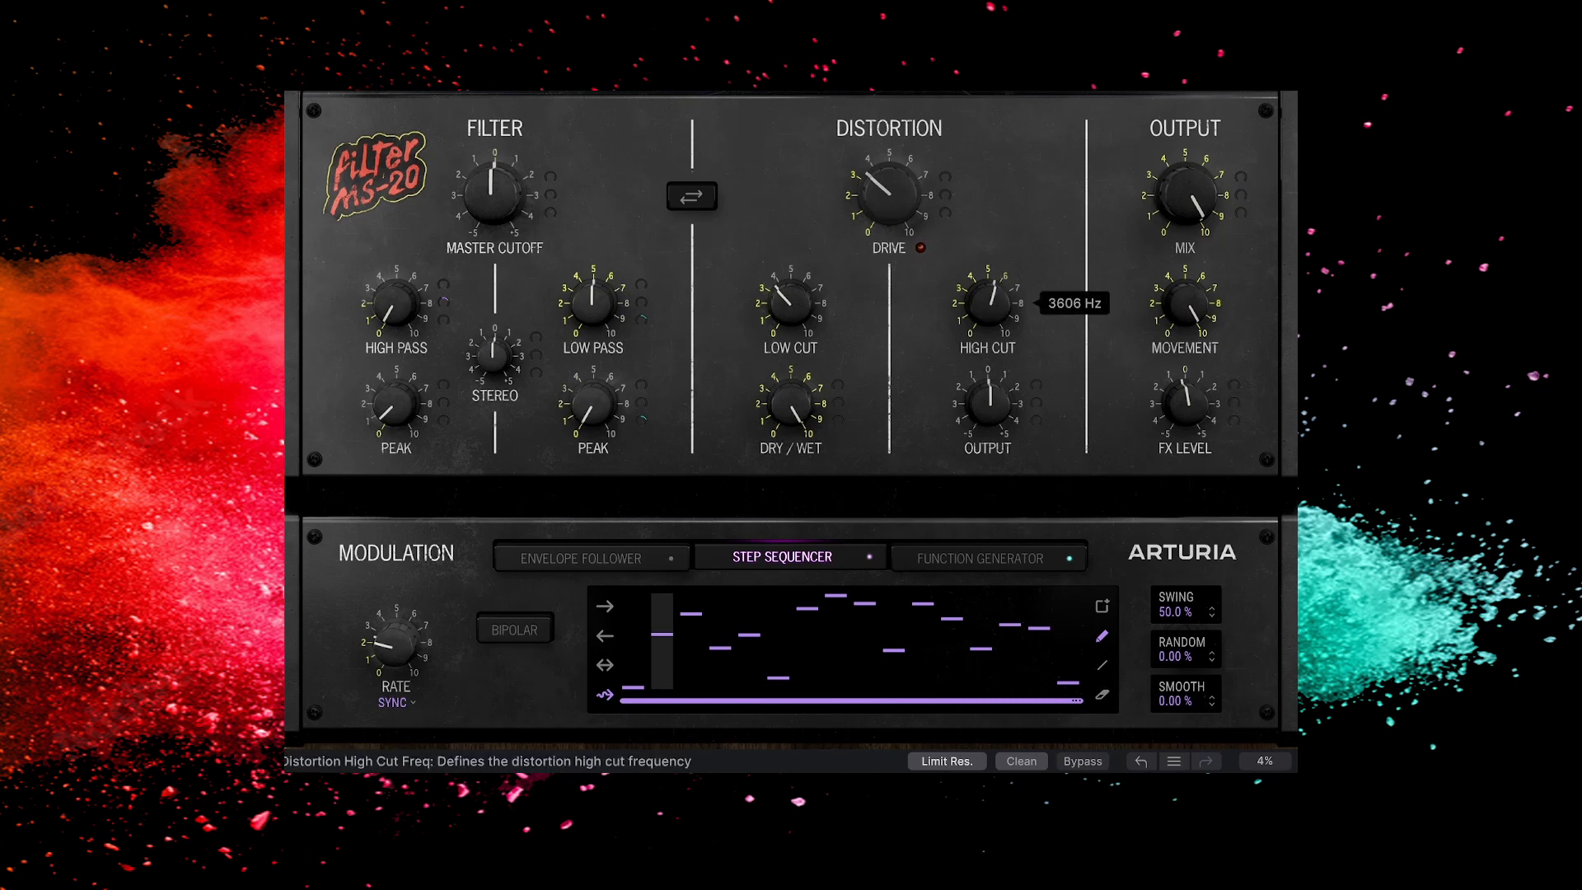
left_click_drag(789, 309, 790, 323)
left_click_drag(790, 404, 790, 427)
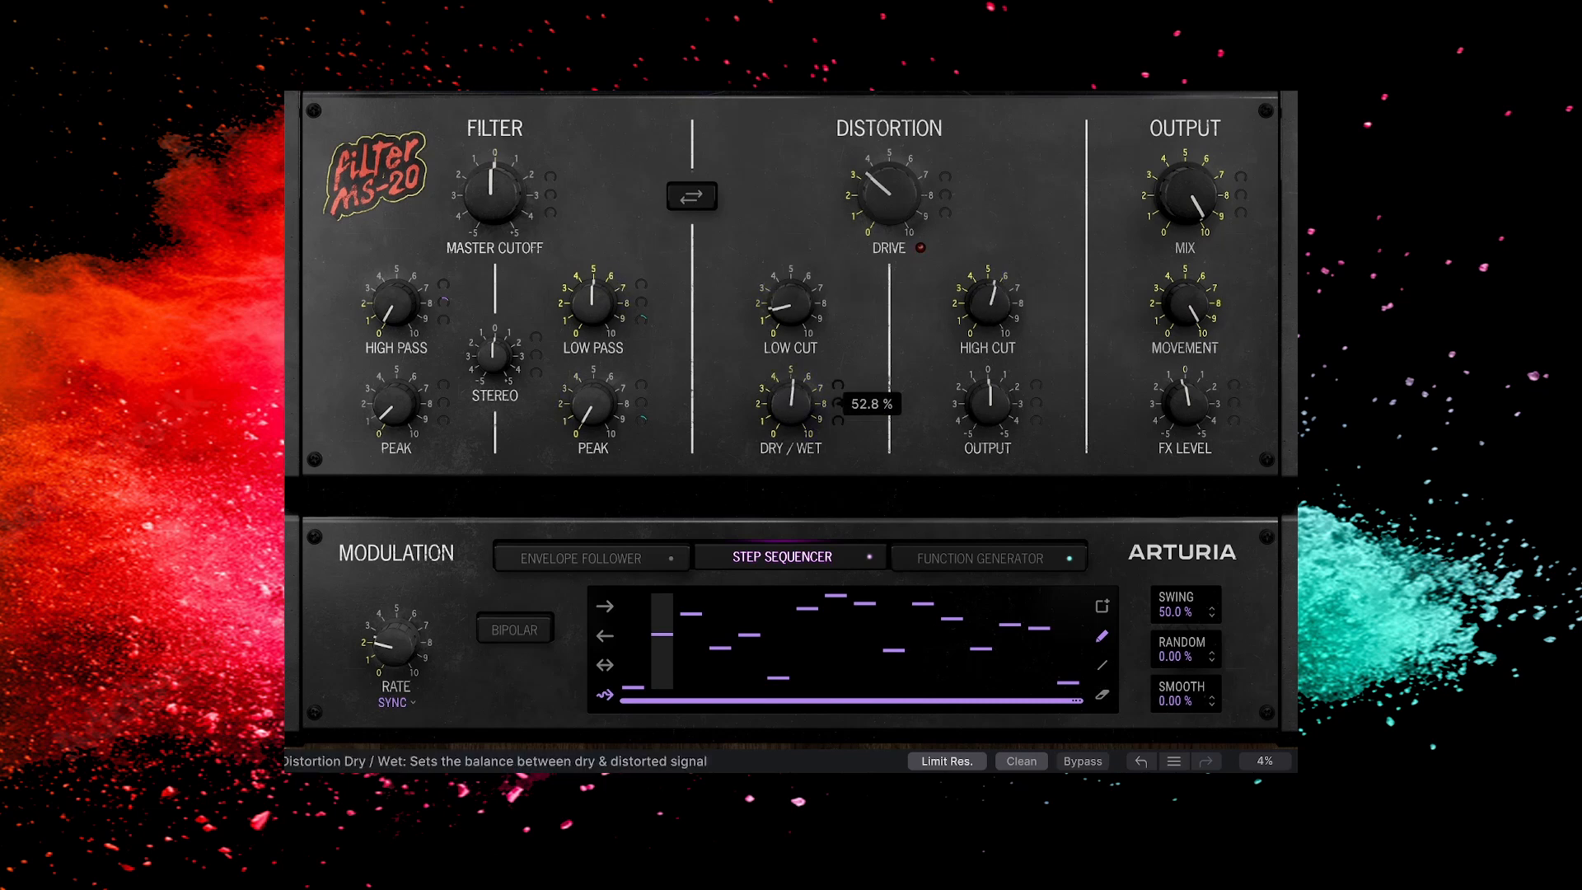
left_click(705, 200)
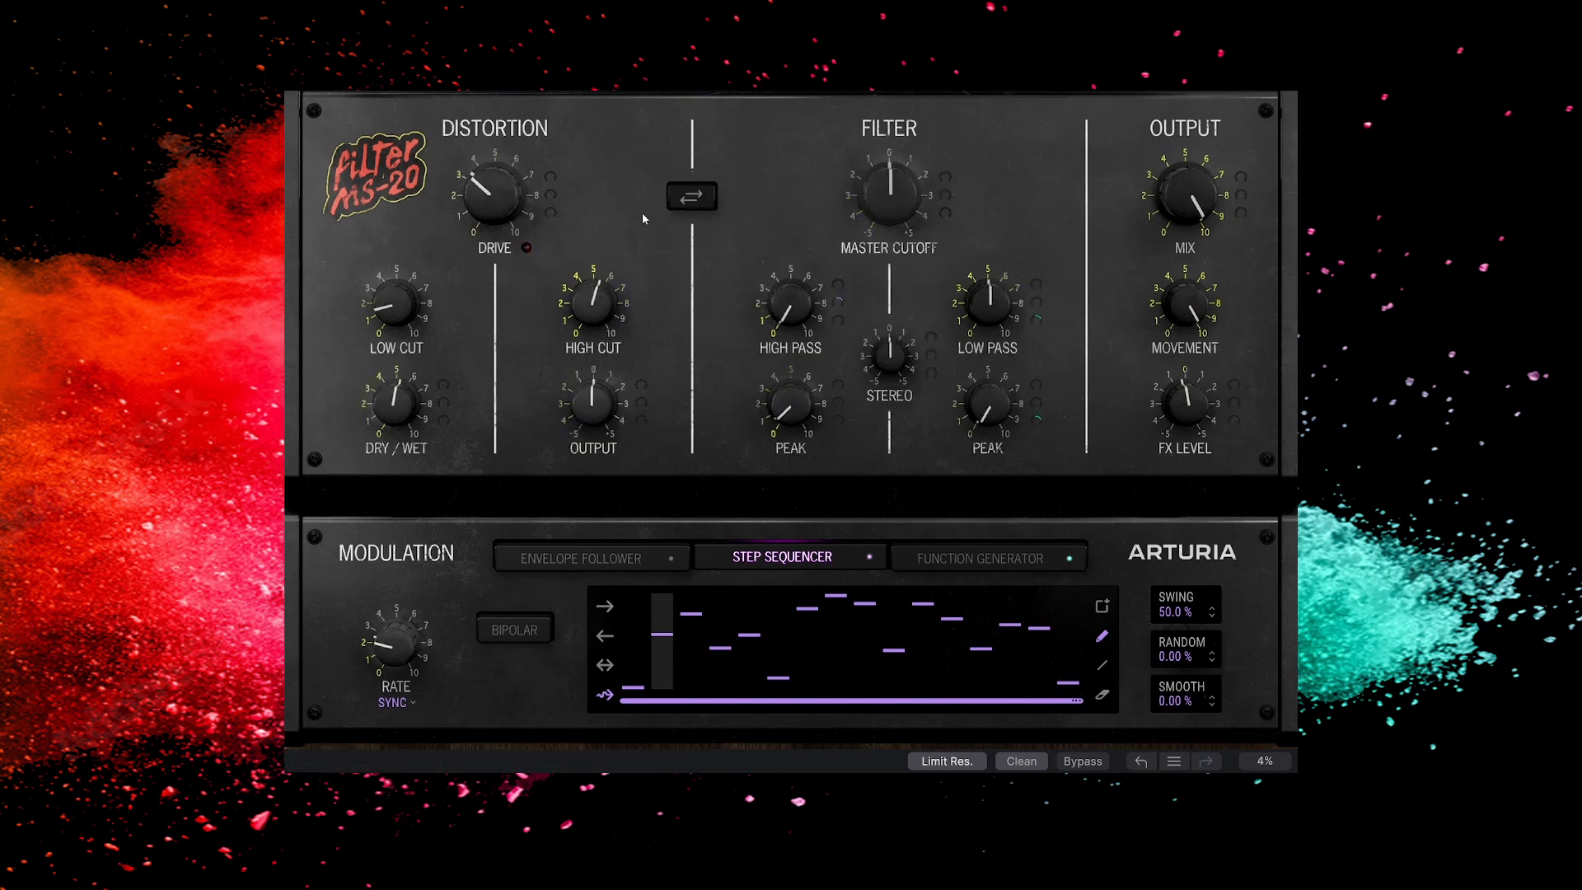
Step: Switch the distortion's high cut and low cut off, reset its drive to minimum and return dry/wet to fully wet
mouse_move(589, 312)
left_mouse_down()
mouse_move(588, 293)
mouse_move(589, 312)
left_mouse_up()
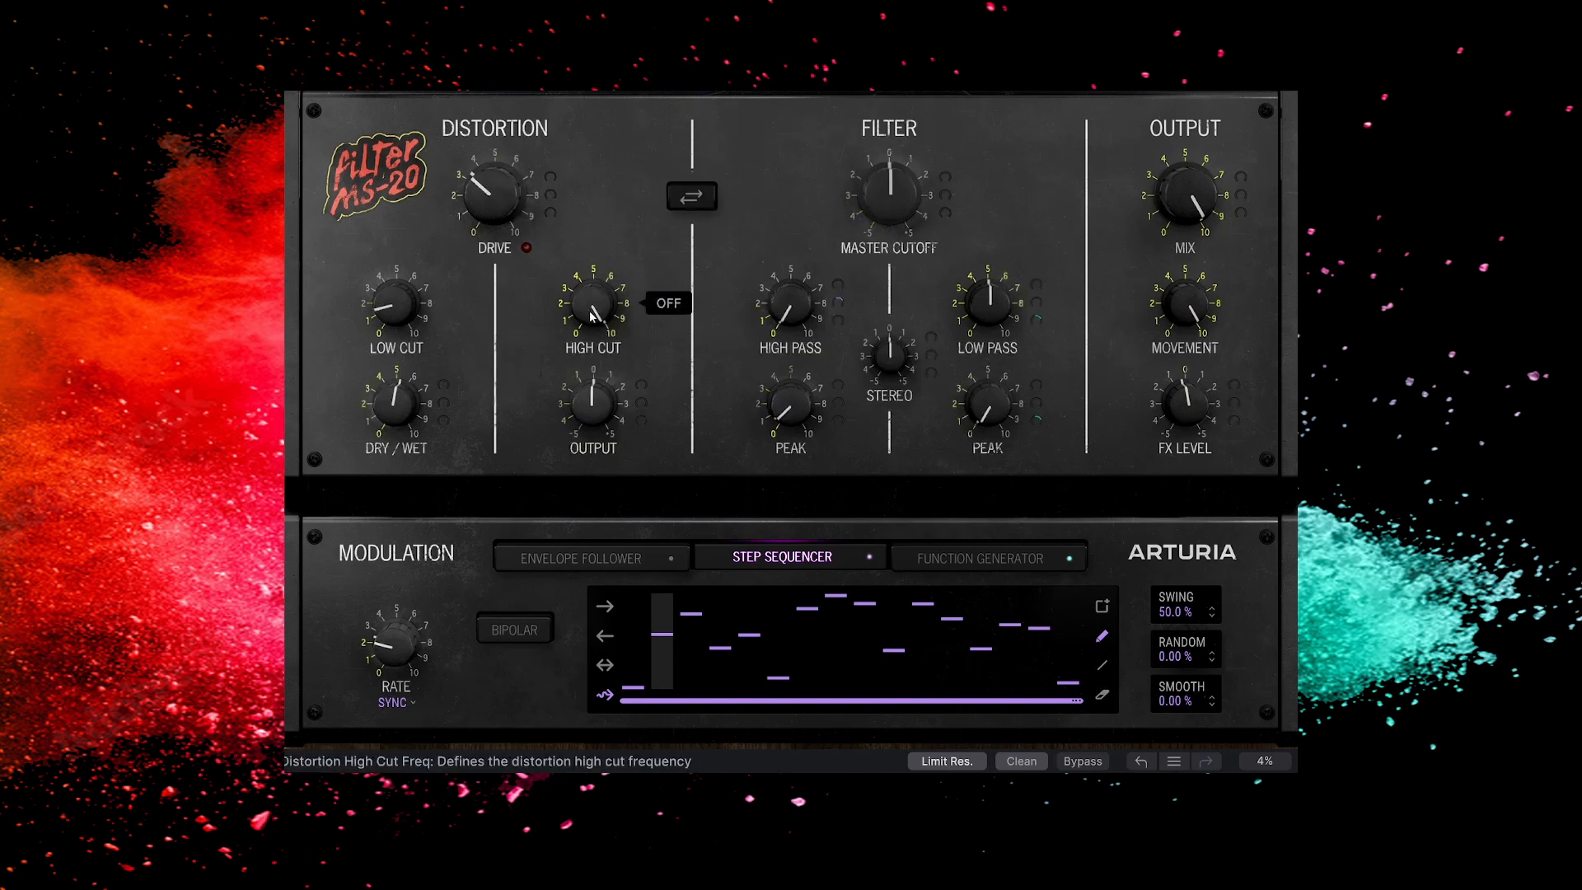
double_click(511, 220)
double_click(418, 325)
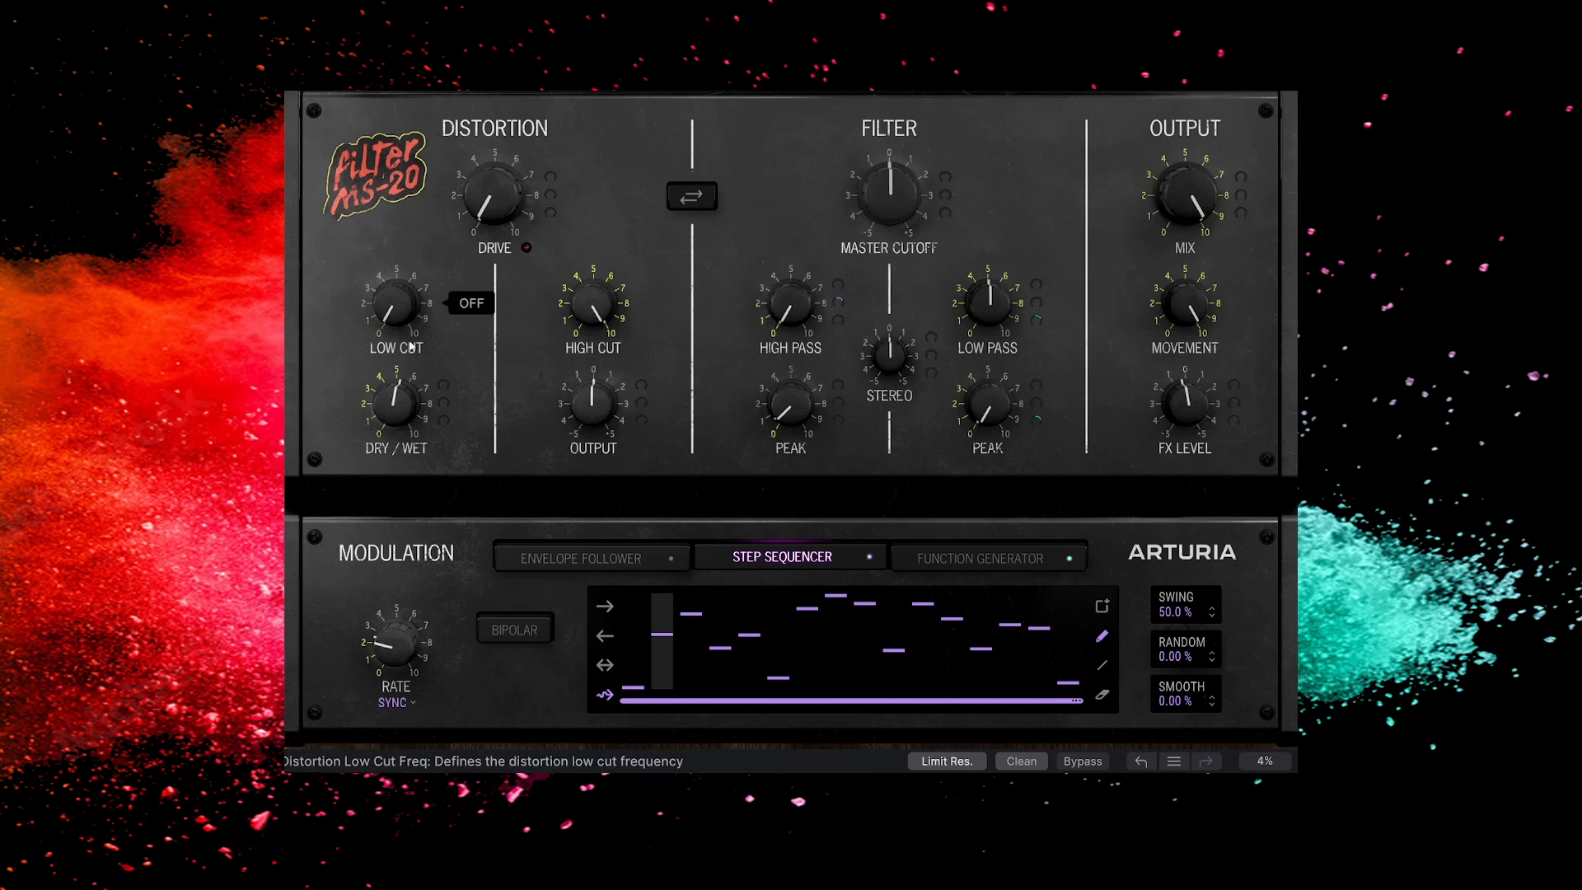
left_click_drag(398, 408, 397, 387)
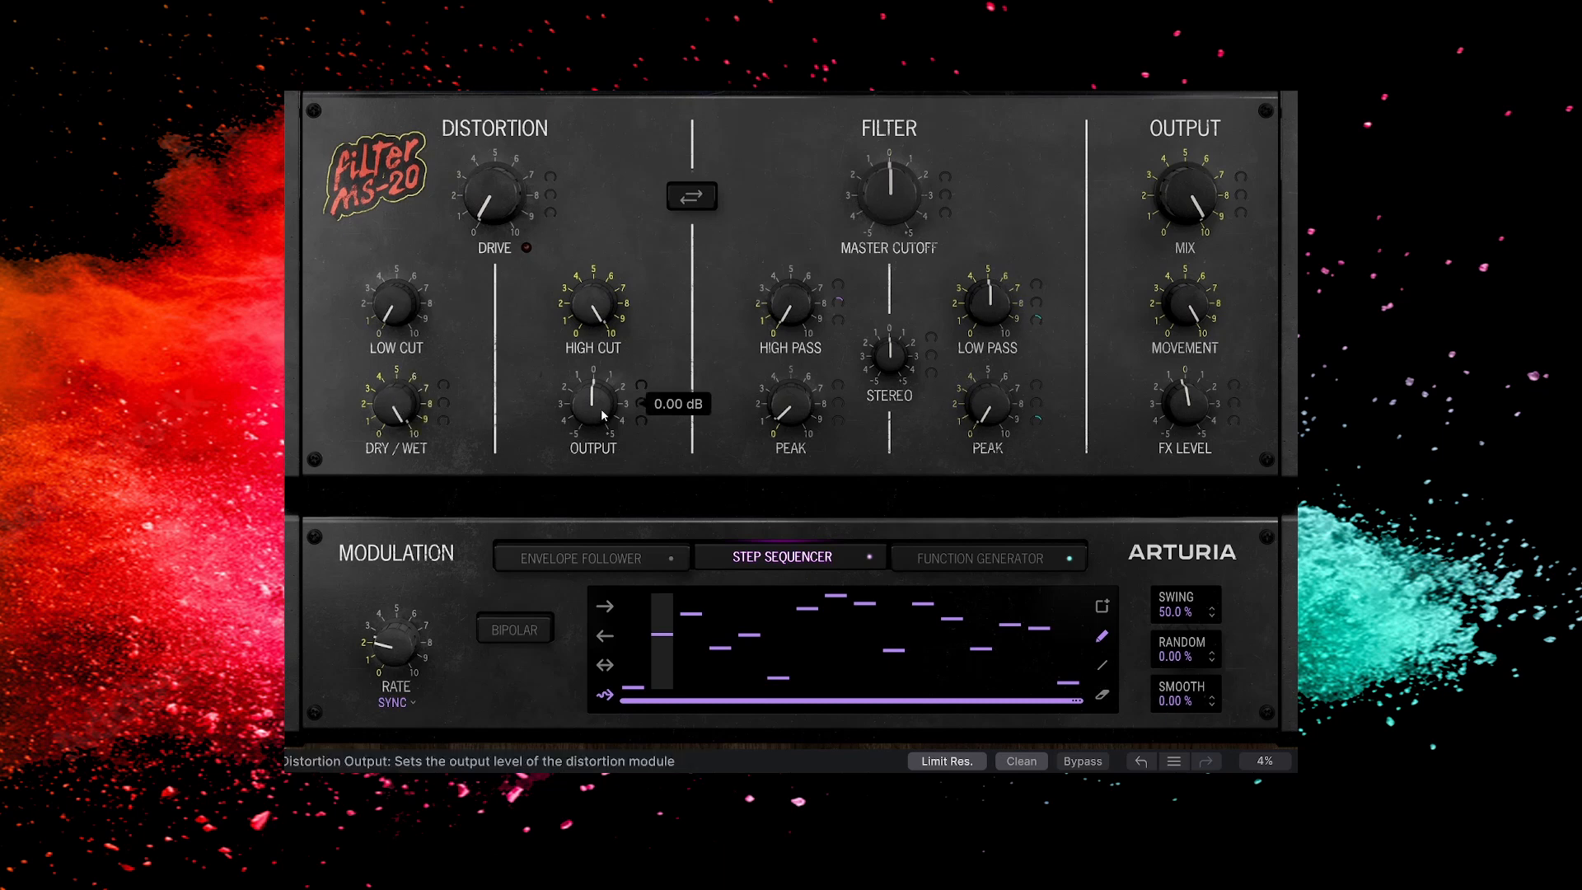
Step: Raise the high-pass peak, speed up the step sequencer, flatten steps 8 to 16 to zero and choose random playback
left_click_drag(792, 408, 792, 381)
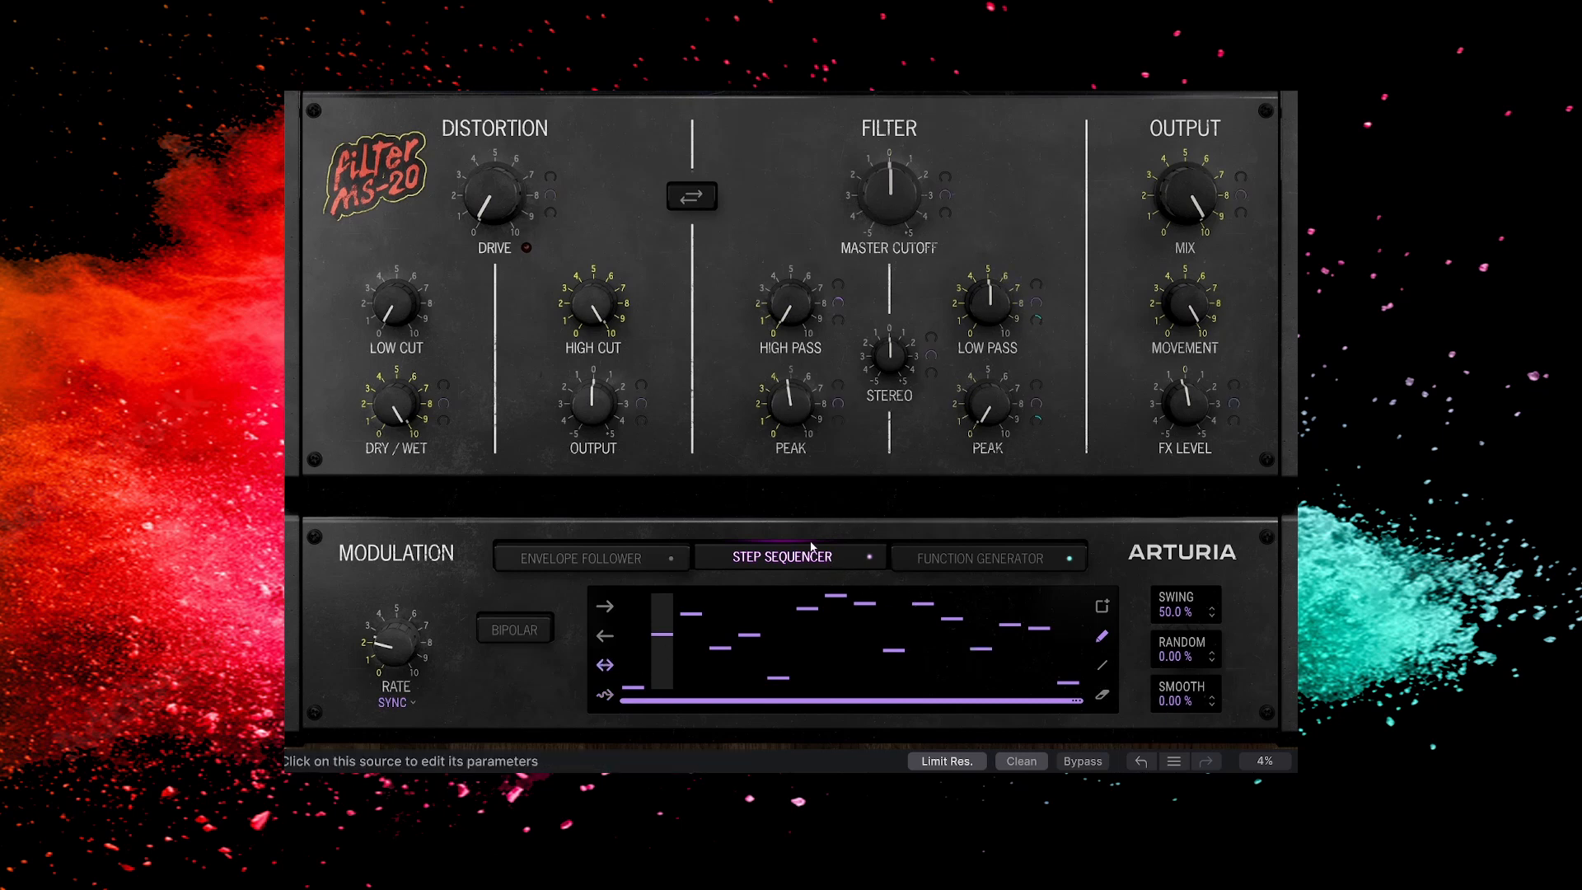
left_click_drag(396, 642, 395, 591)
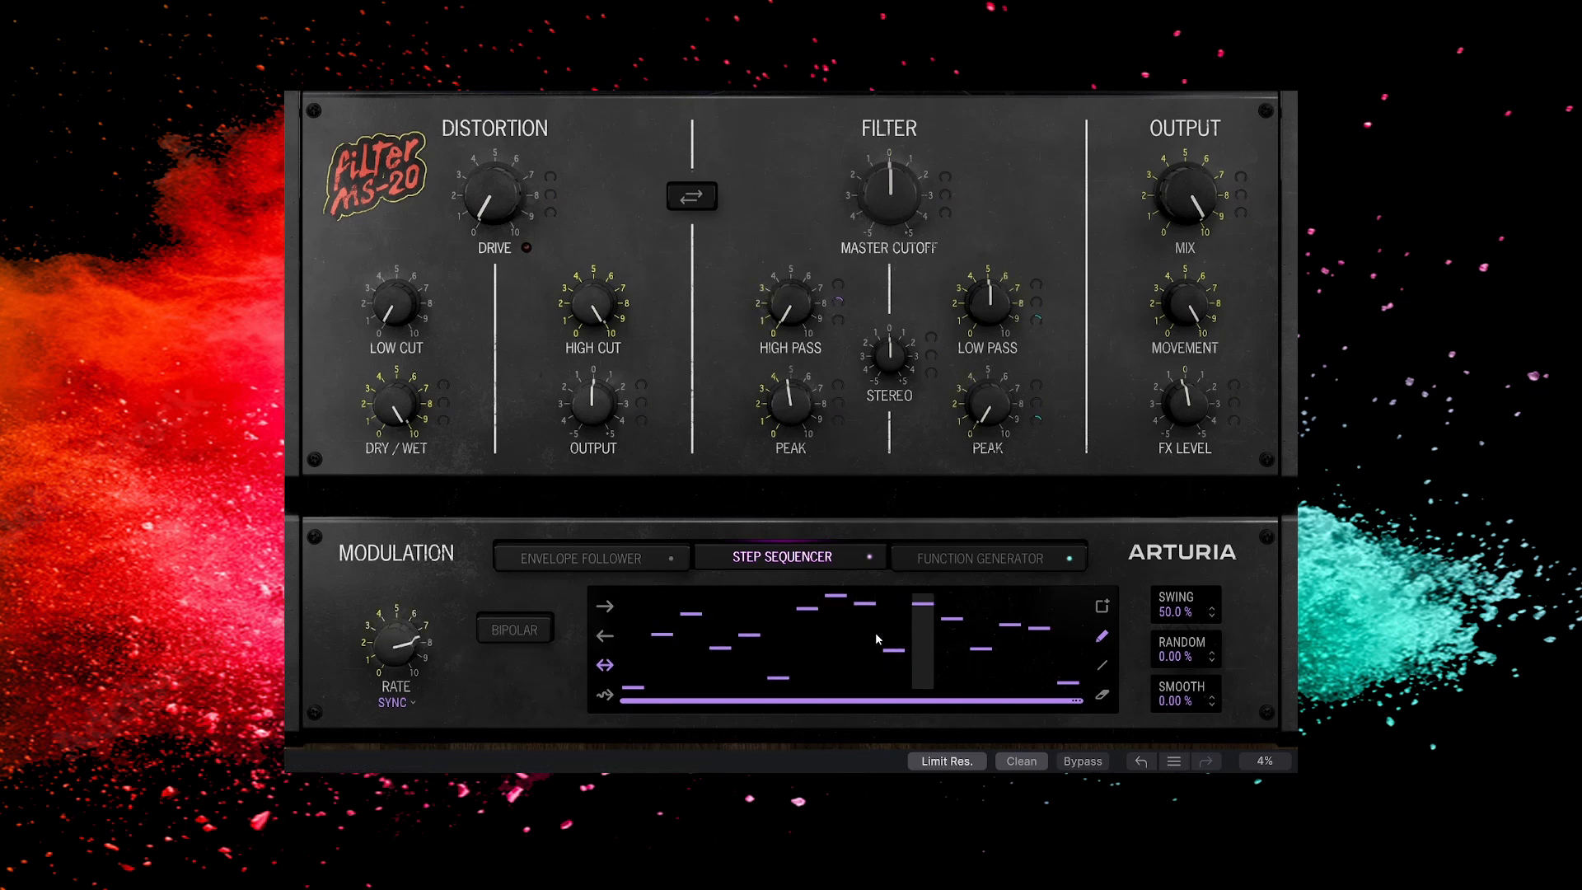
mouse_move(838, 665)
left_mouse_down()
mouse_move(918, 710)
mouse_move(1080, 723)
left_mouse_up()
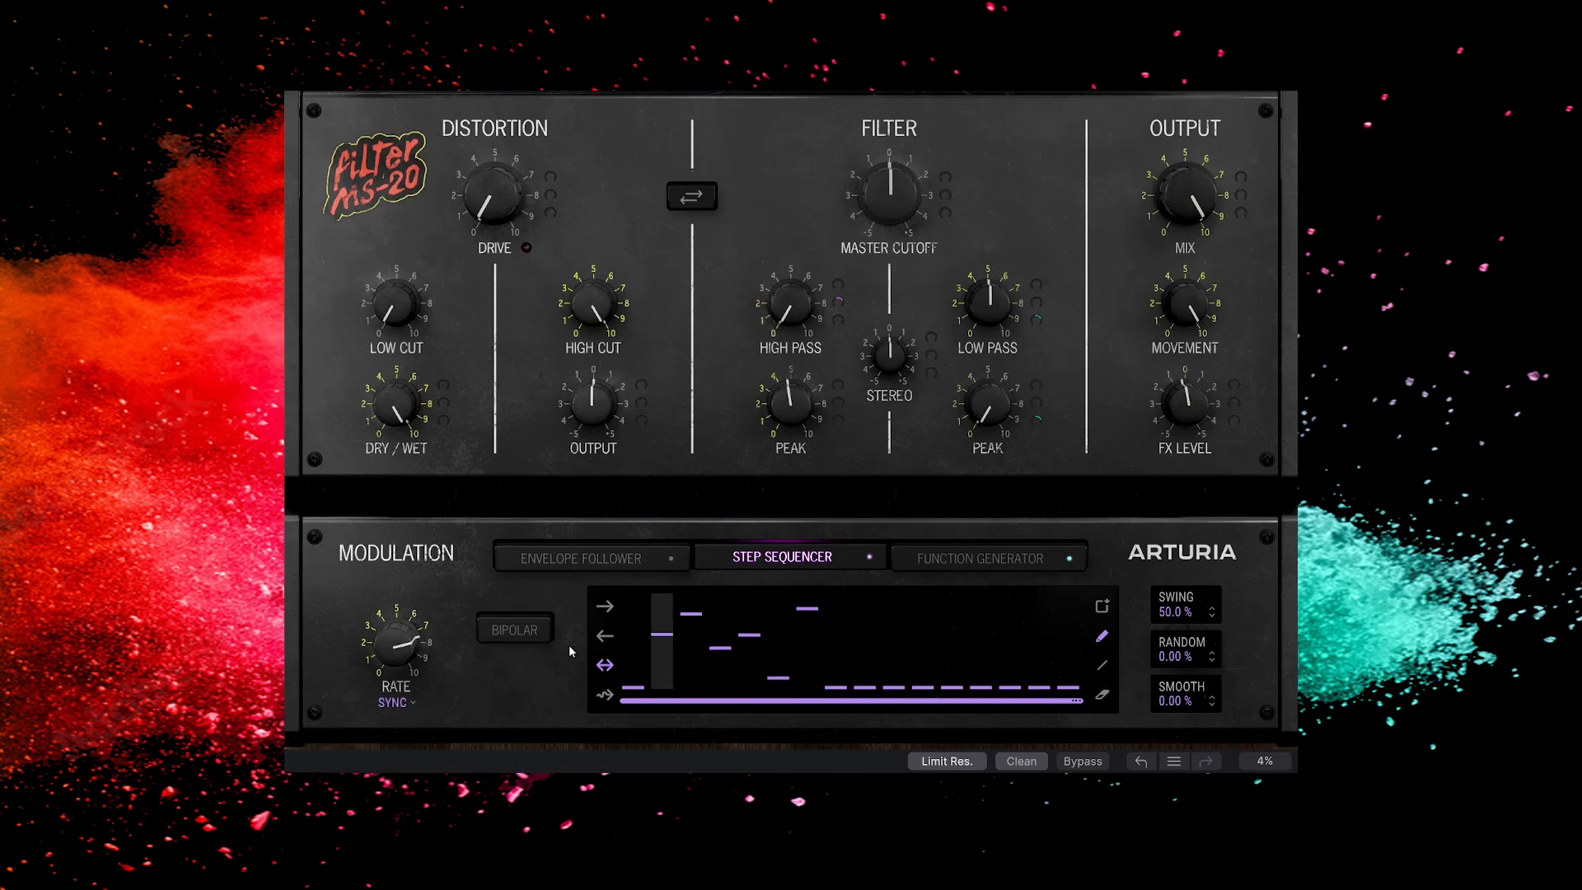
left_click(605, 695)
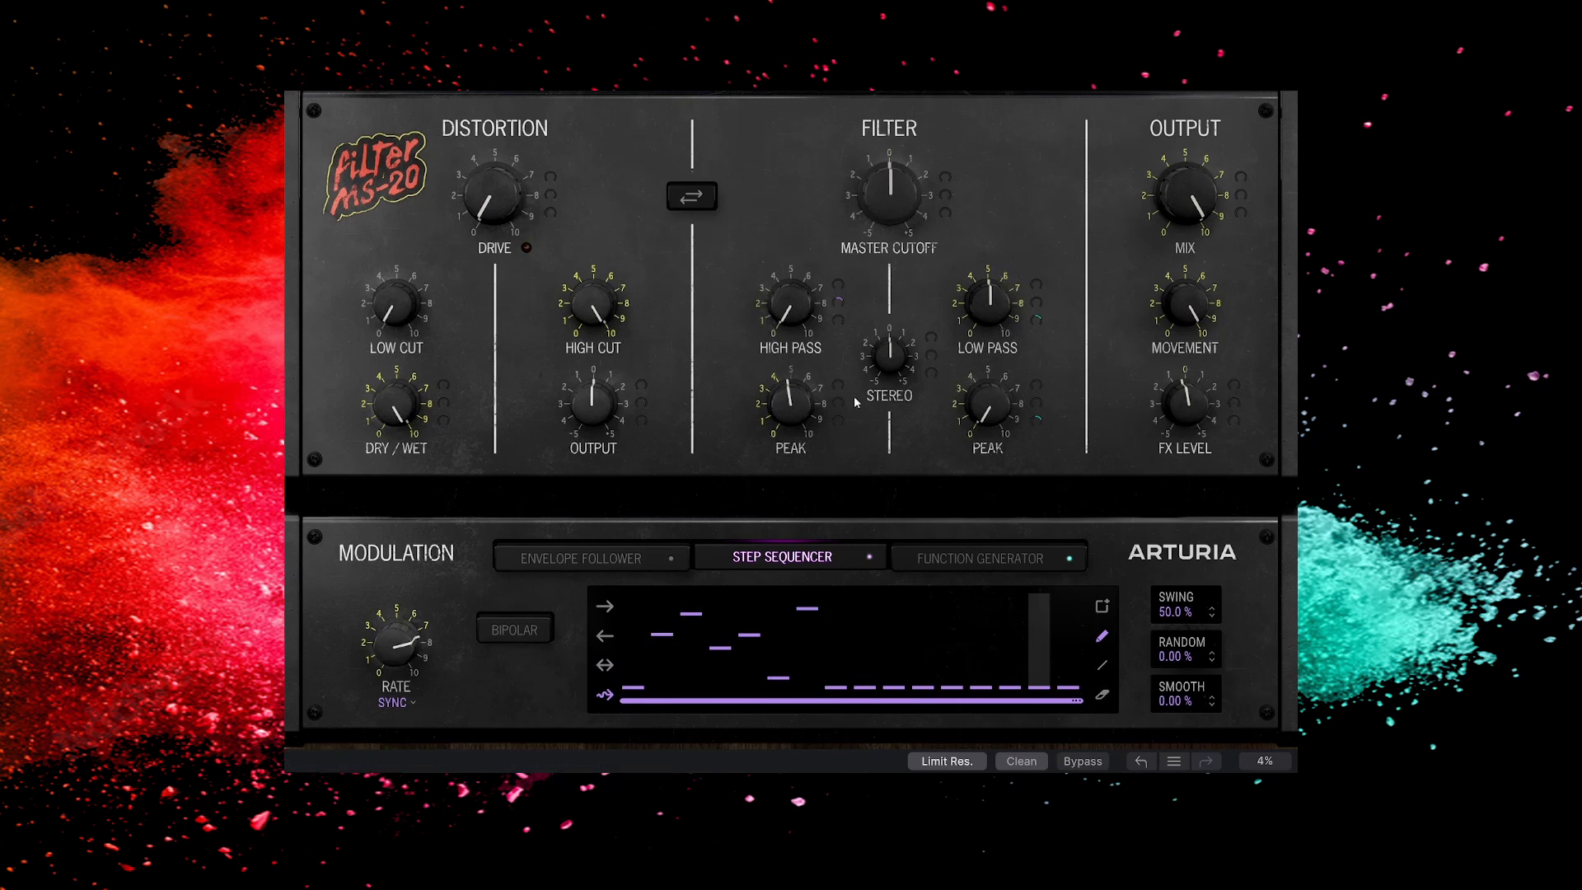
Step: Apply the step sequencer to both filter peaks, with 23.0% on the high-pass peak, and lower the master cutoff to -28.8%
left_click_drag(840, 402, 802, 410)
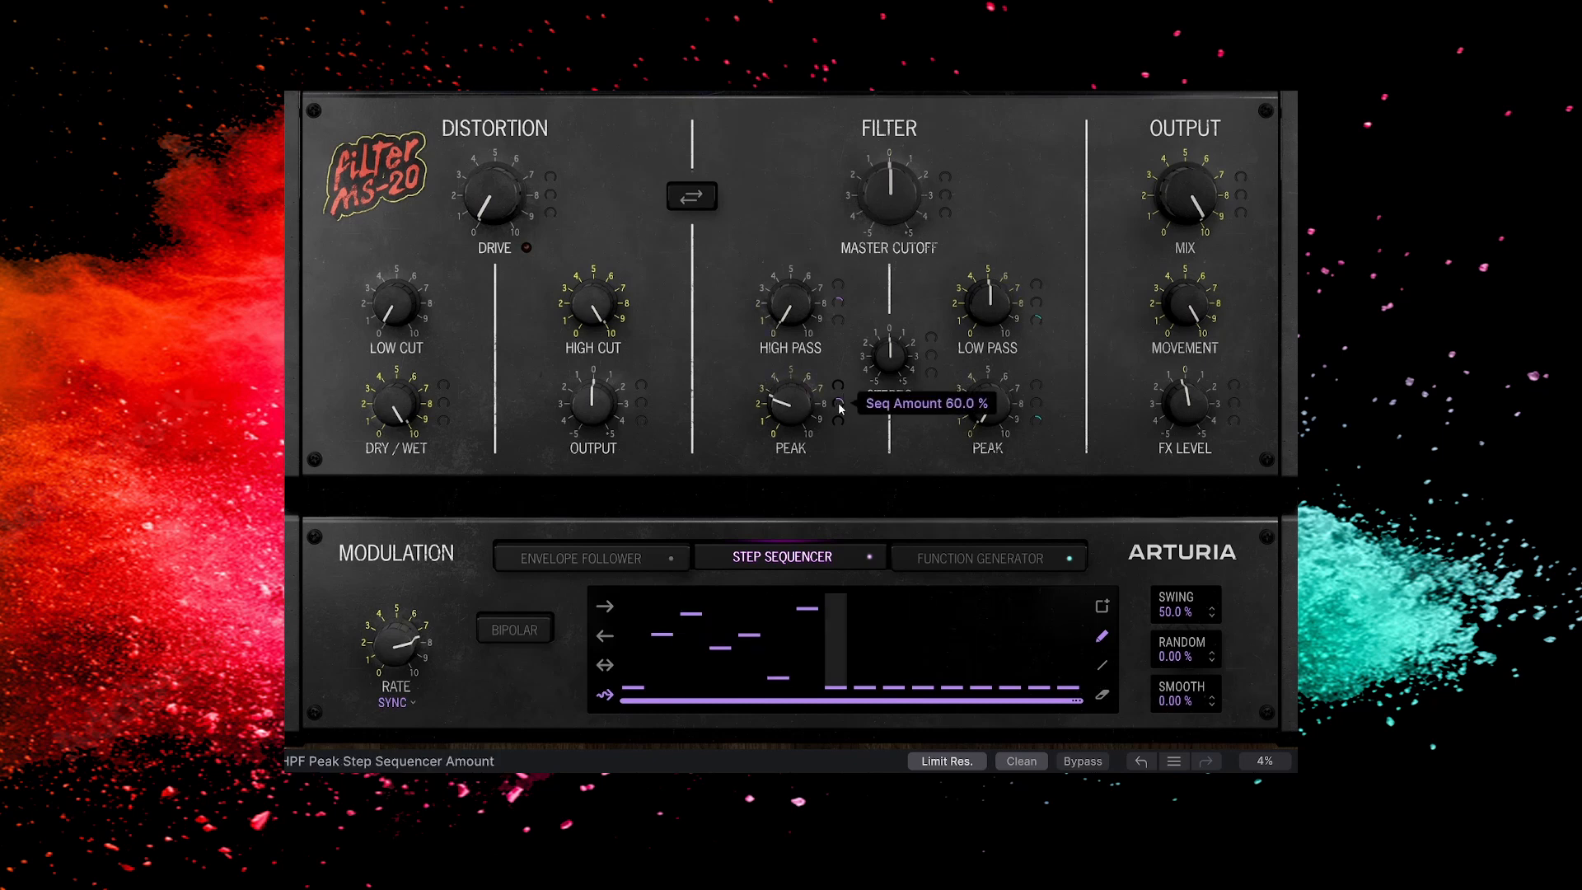
mouse_move(807, 410)
left_mouse_down()
mouse_move(809, 381)
mouse_move(838, 428)
mouse_move(838, 413)
left_mouse_up()
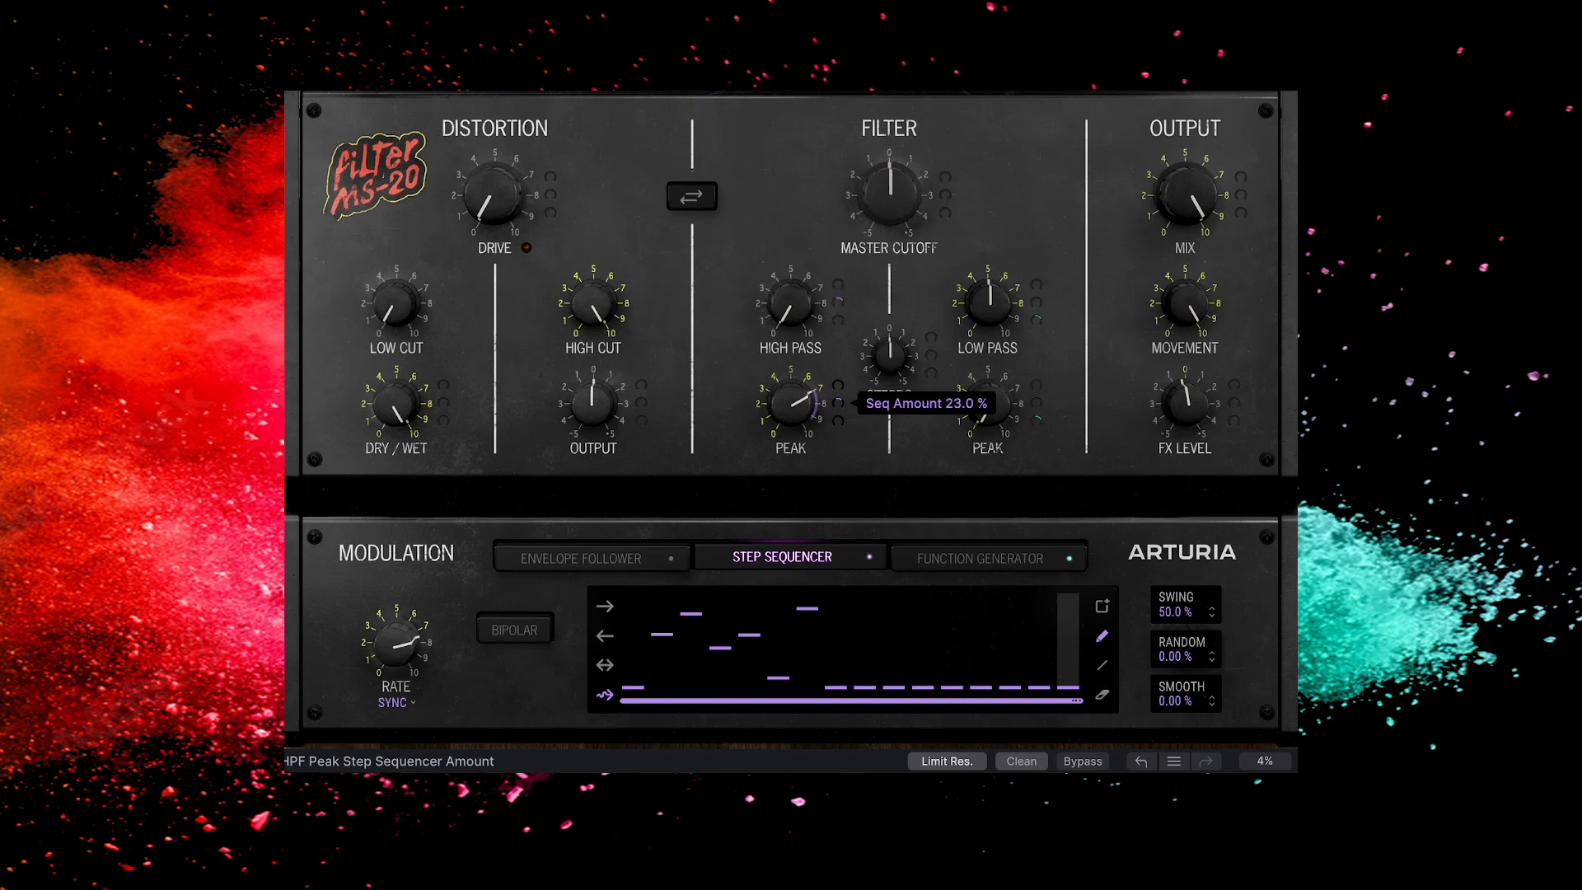
left_click_drag(1035, 424, 1032, 404)
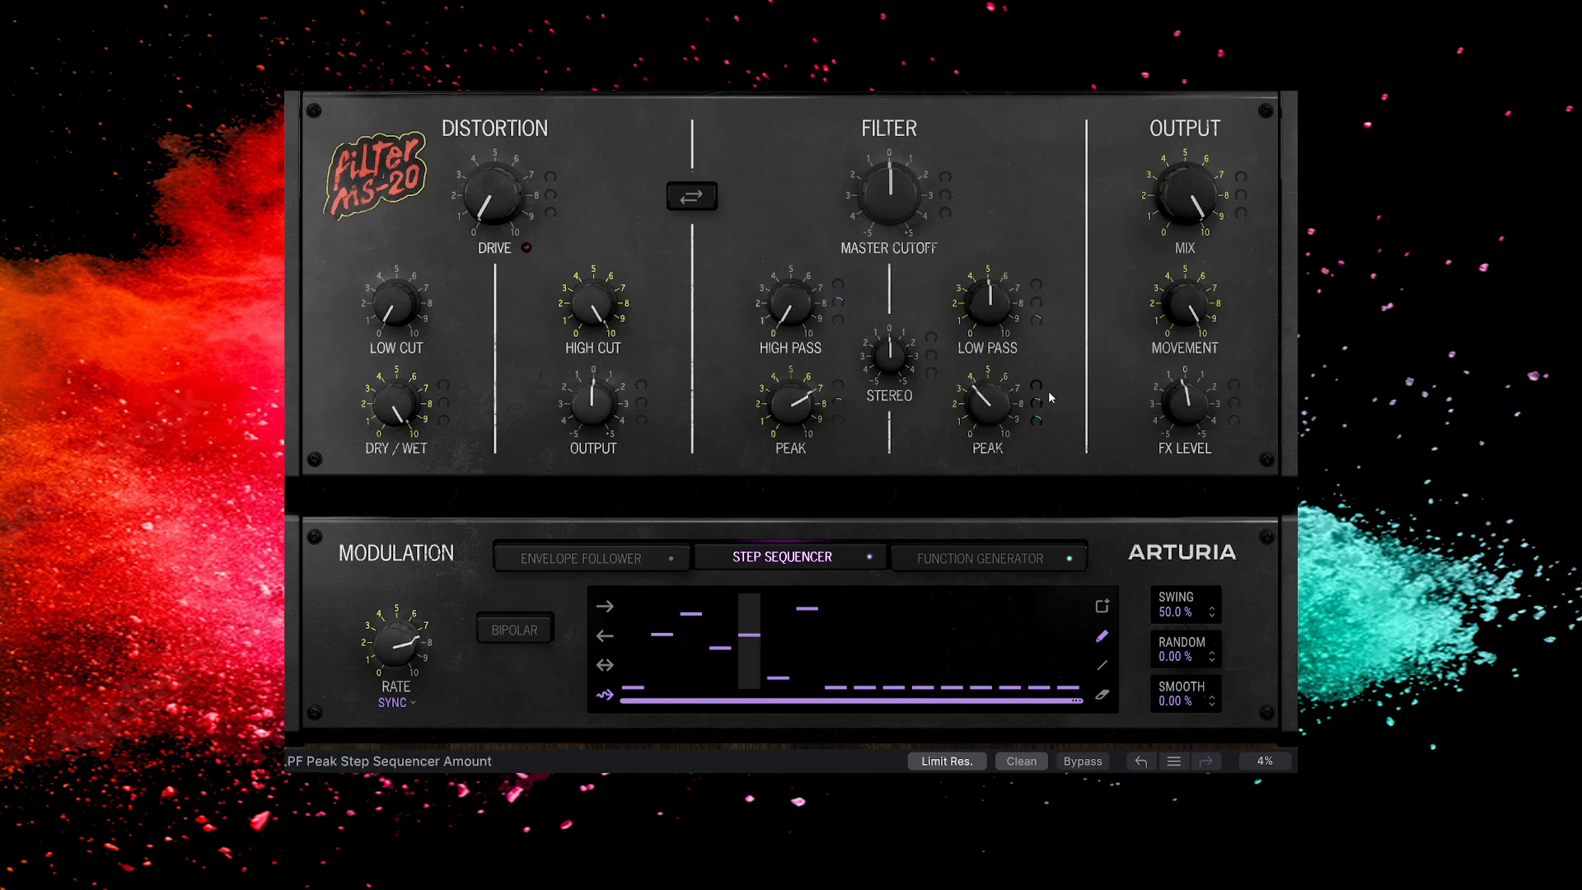
left_click_drag(890, 194, 898, 214)
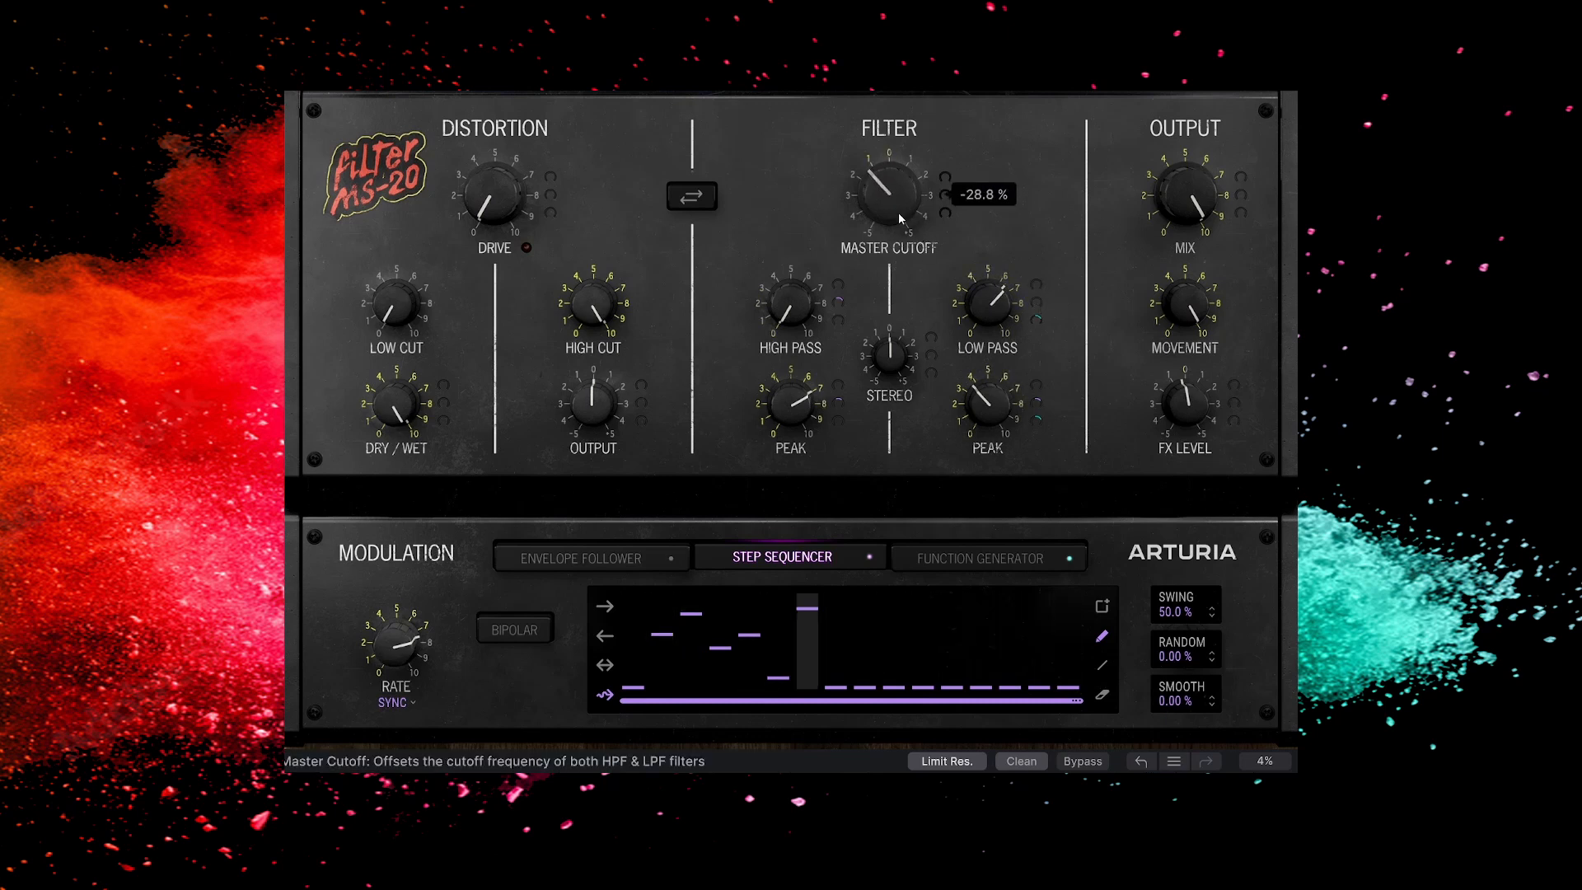
Step: Redraw the sequence with step 4 at 0.961, step 11 at 0.484 and new levels on steps 7, 9, 13 and 15, playing forward at 1/1
left_click(955, 605)
left_click_drag(954, 605, 949, 712)
left_click(720, 598)
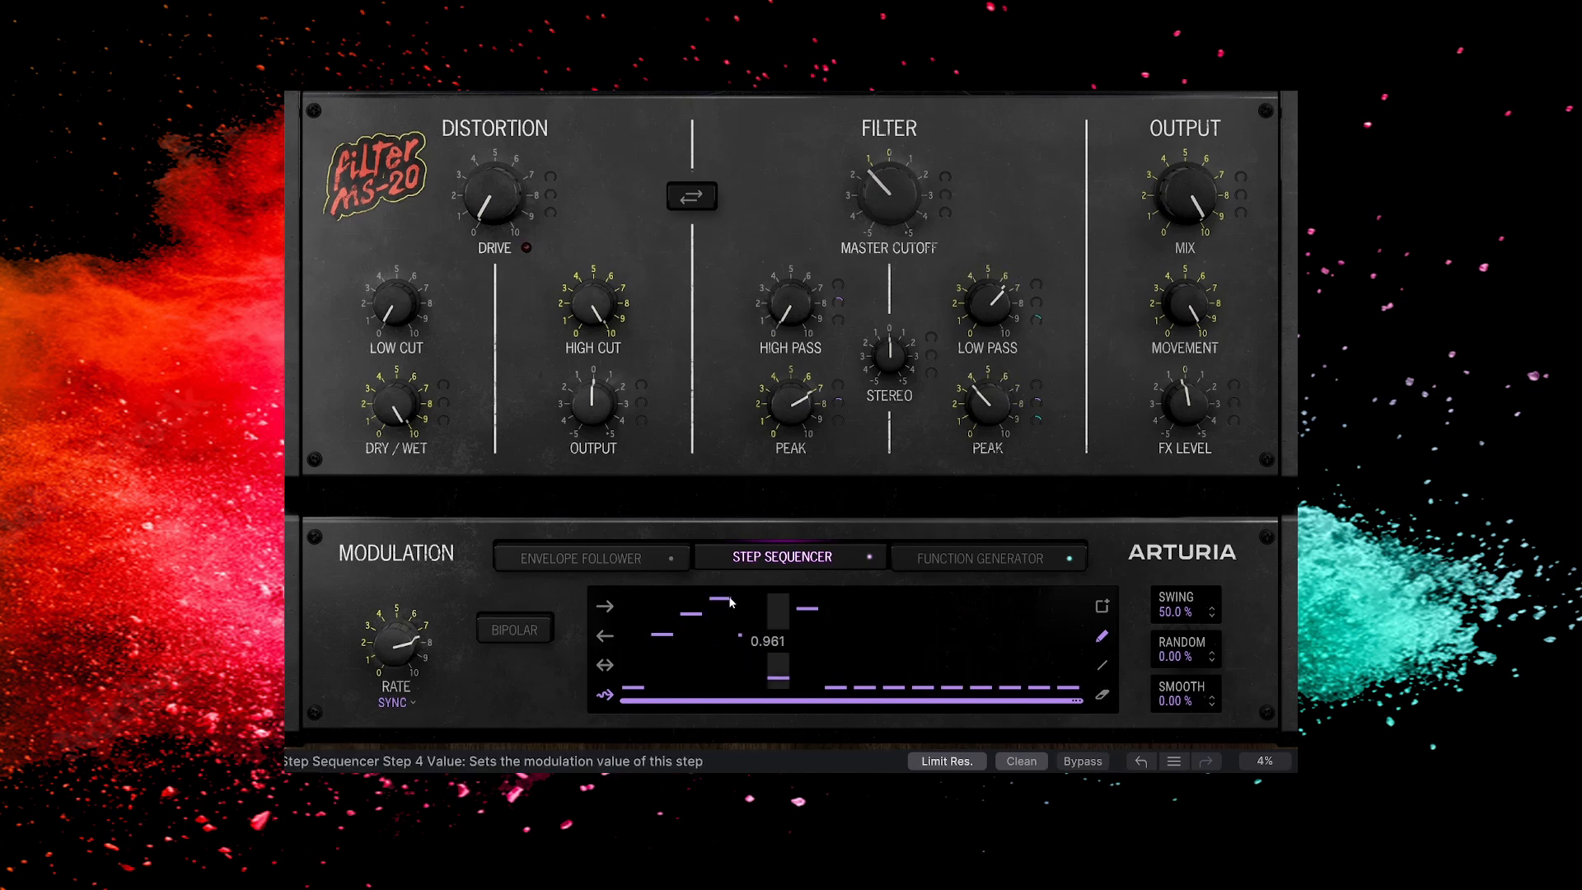
left_click(808, 657)
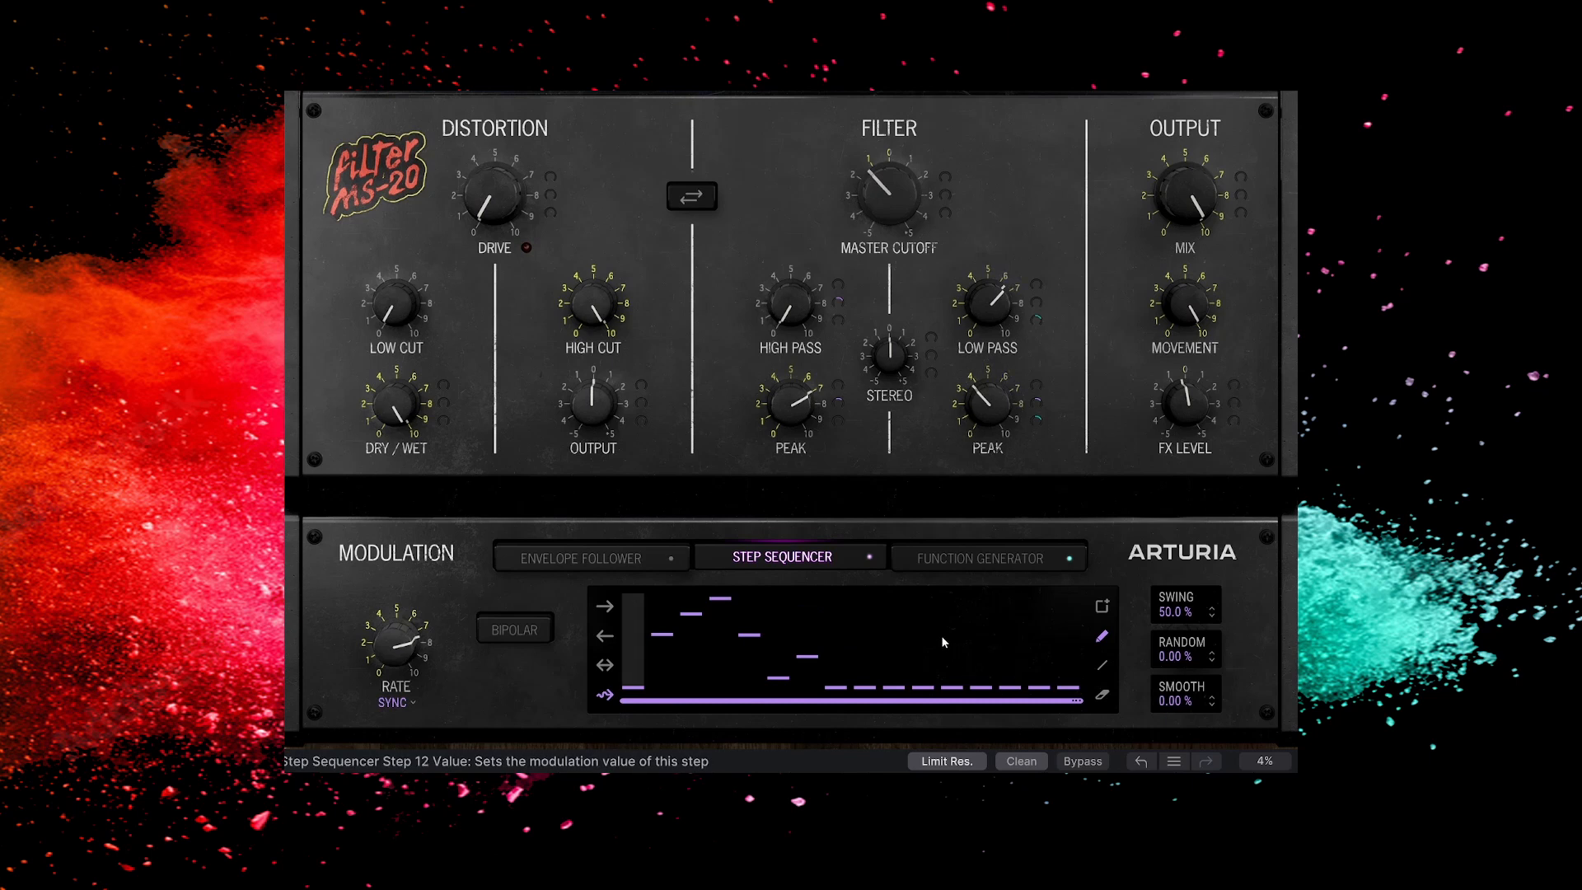
left_click(982, 598)
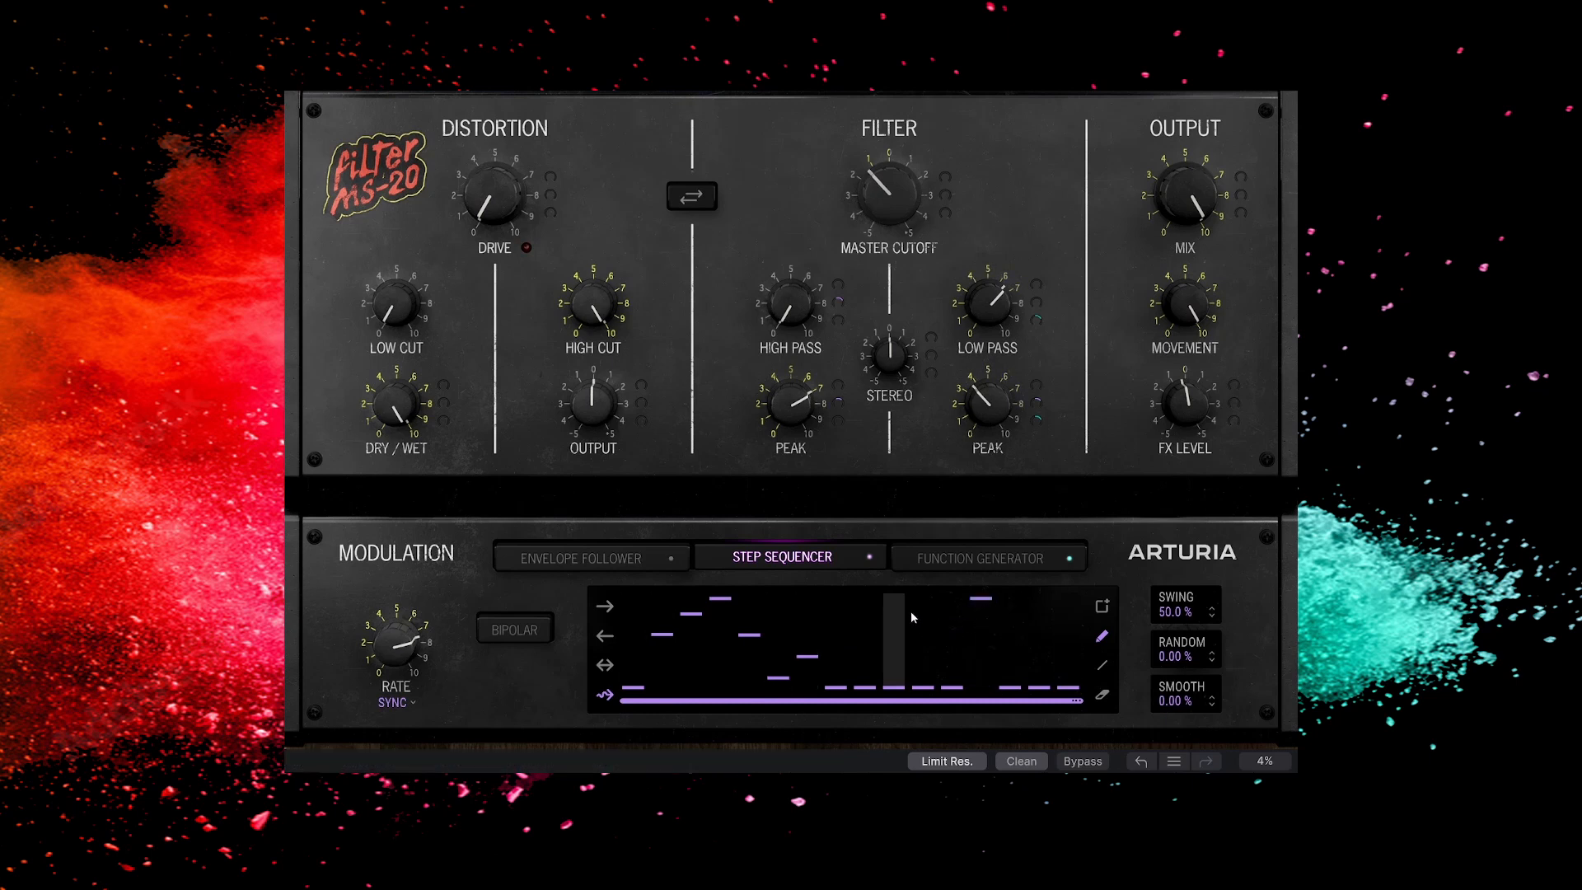
left_click(866, 600)
left_click(921, 642)
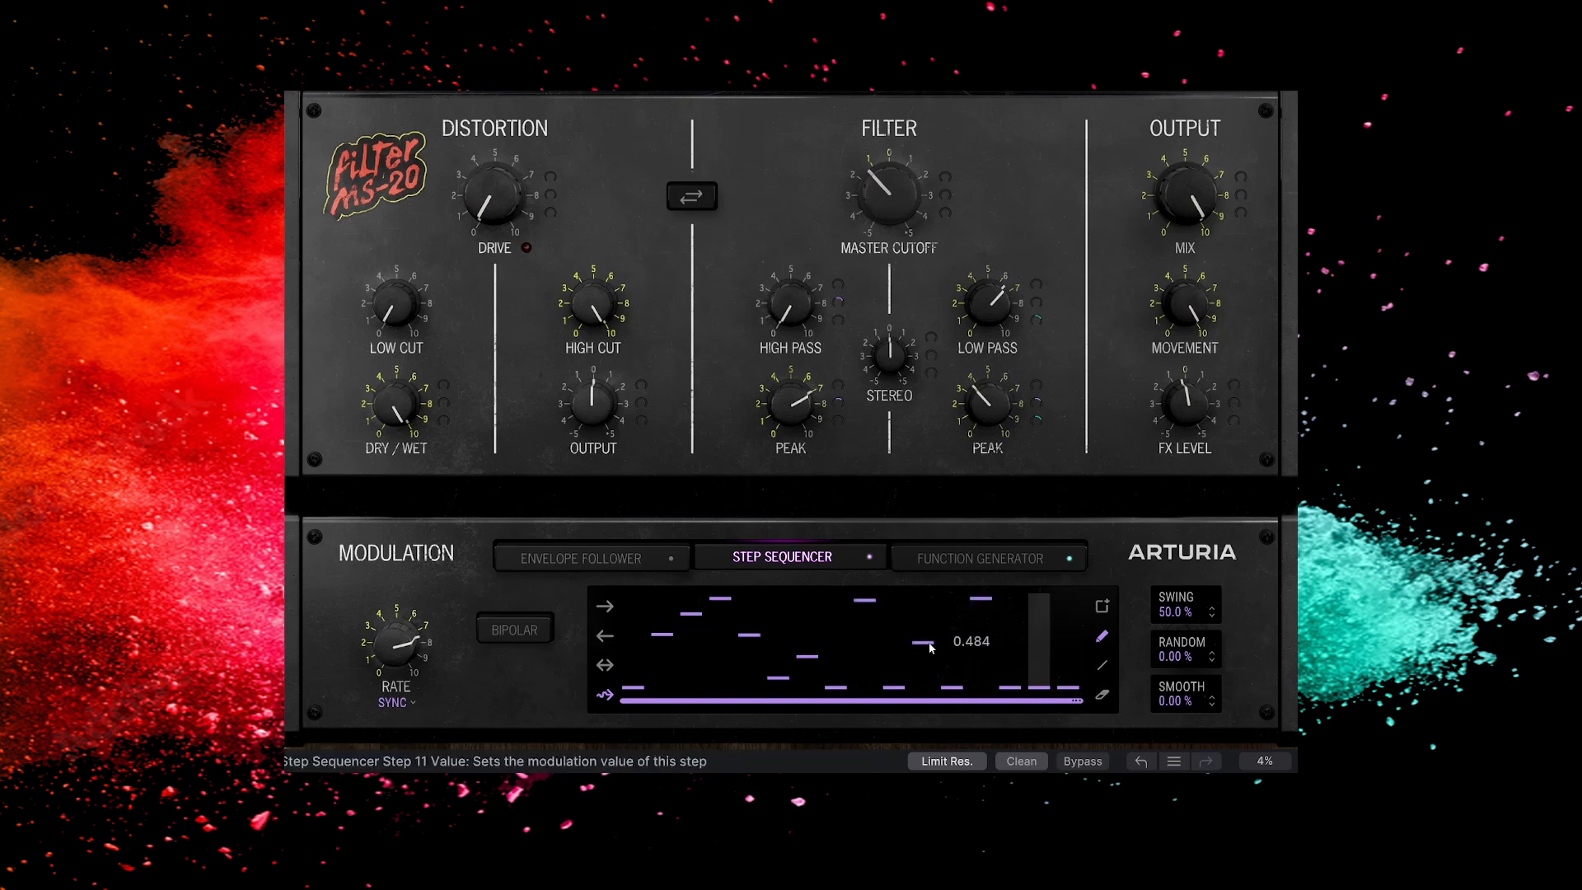
left_click(1045, 660)
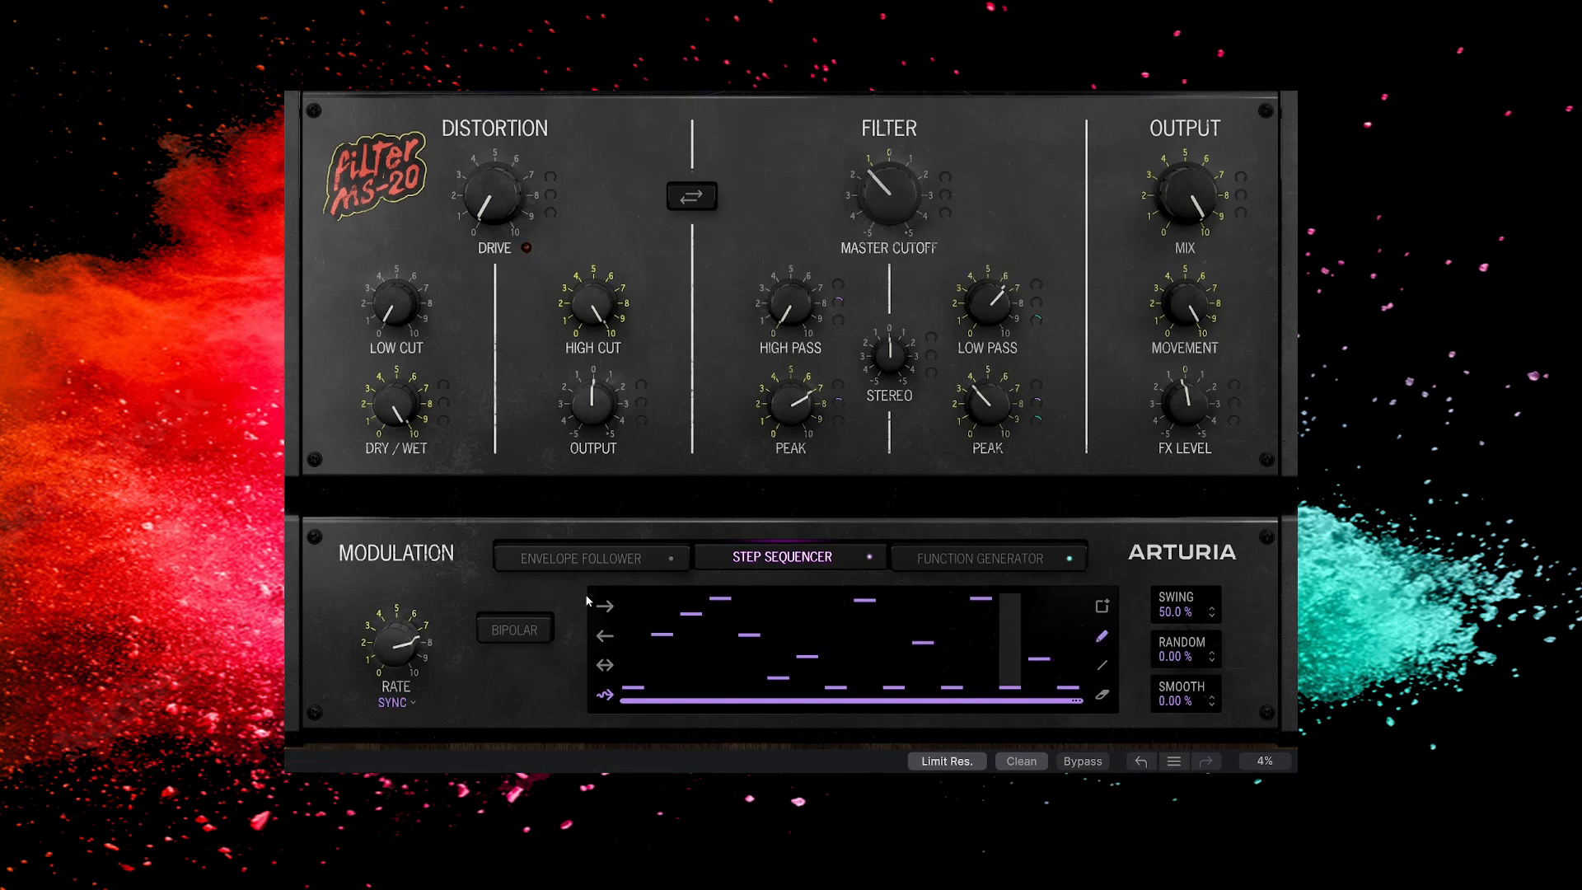
left_click(605, 607)
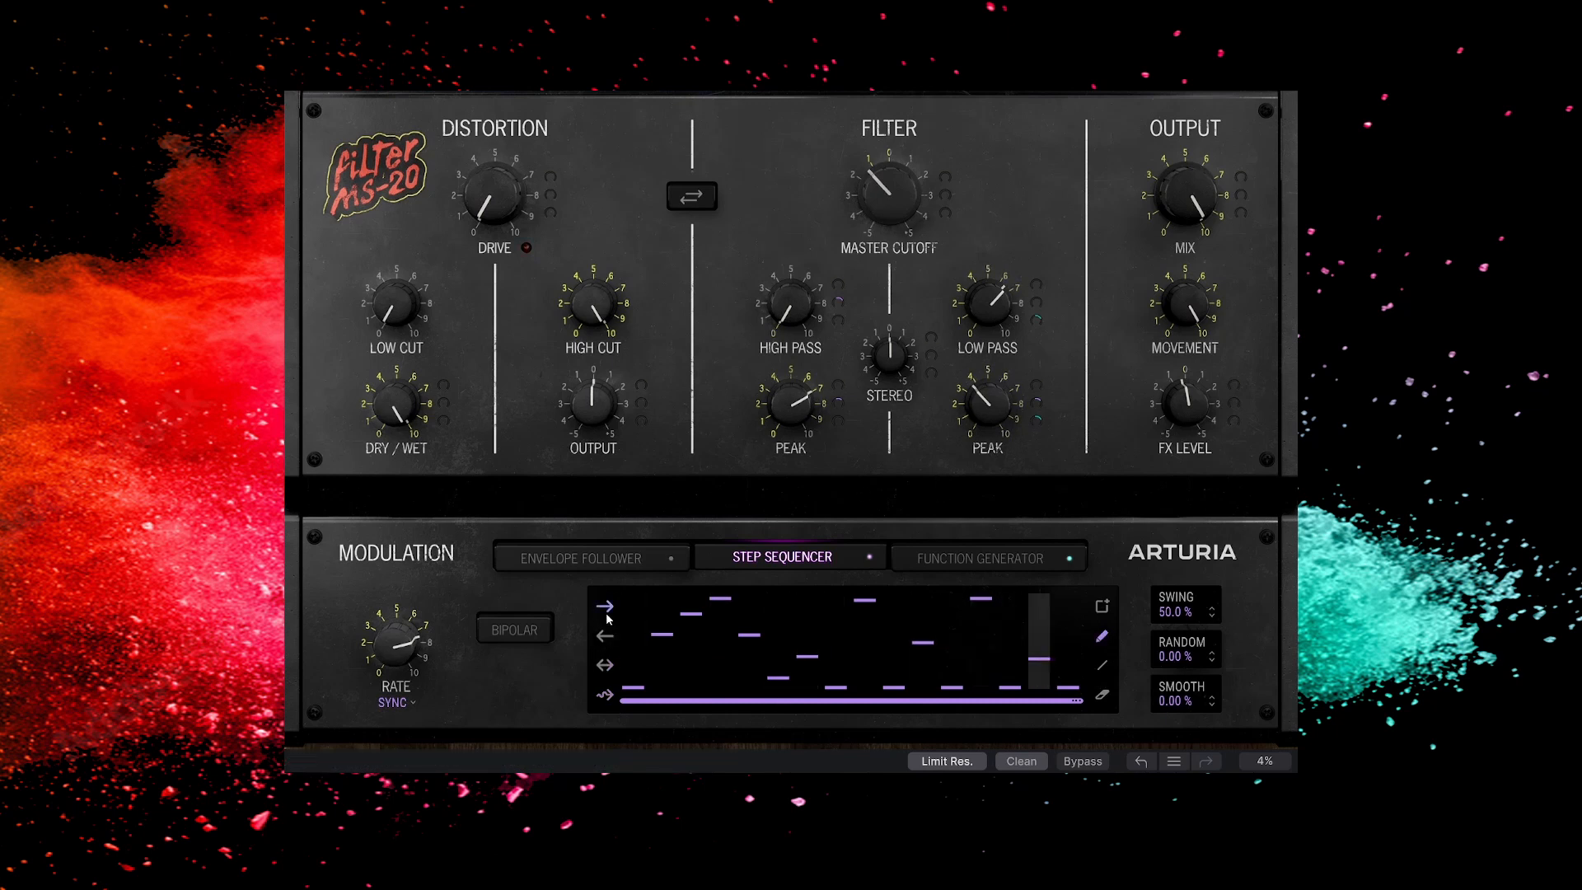
left_click_drag(396, 643, 397, 671)
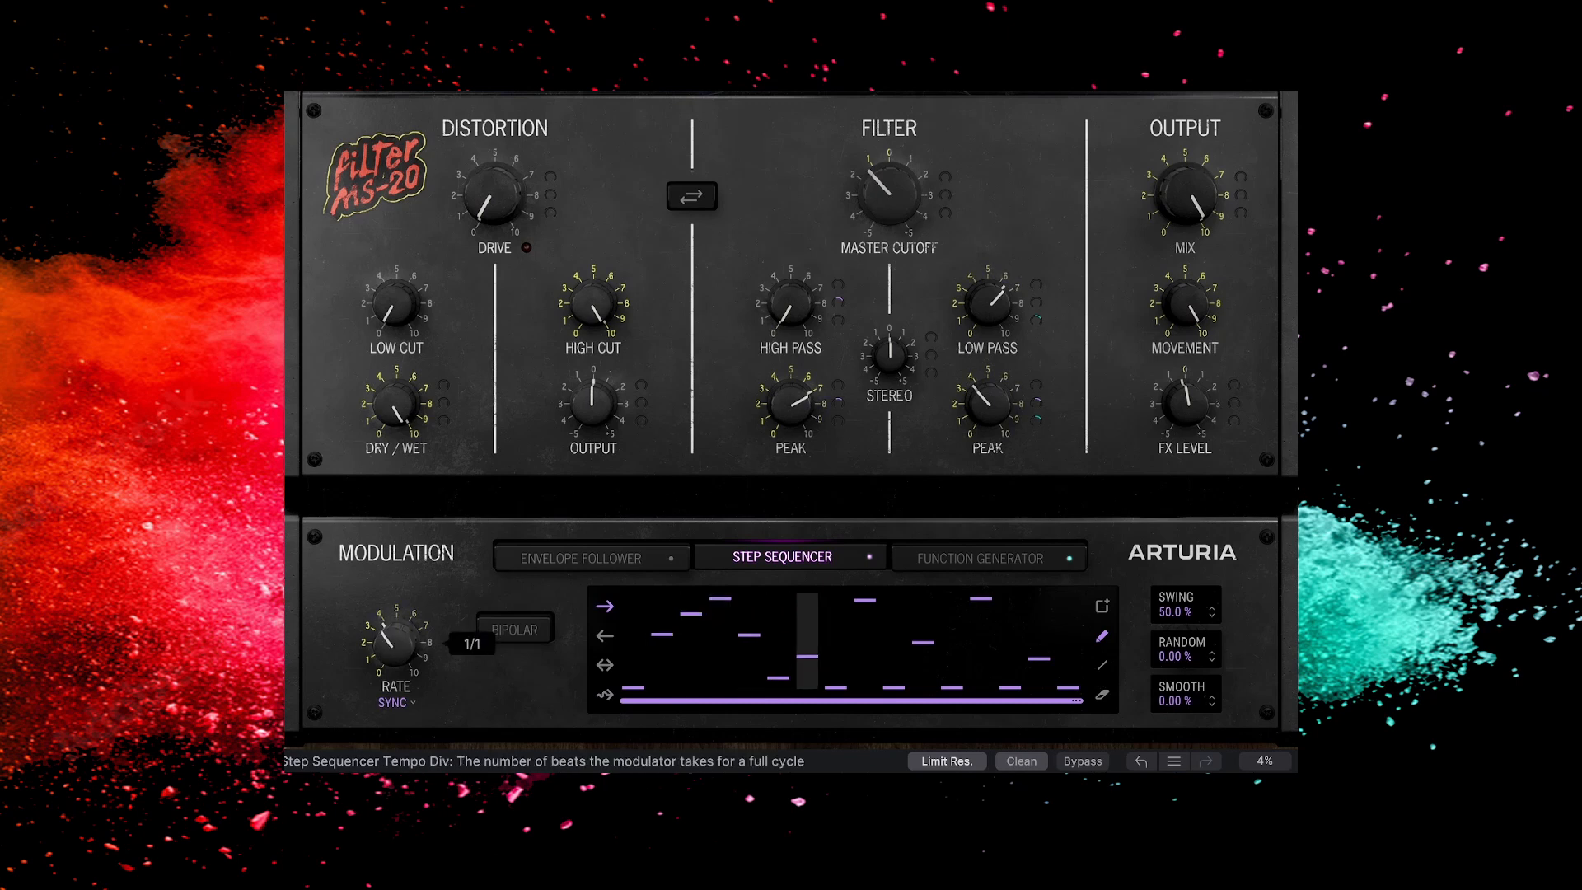
Step: Lower the high-pass peak, raise the low-pass peak, lift the high-pass cutoff above 444 Hz and slightly reduce the low-pass cutoff
left_click_drag(791, 404, 791, 420)
left_click_drag(989, 404, 989, 379)
left_click_drag(806, 323, 808, 308)
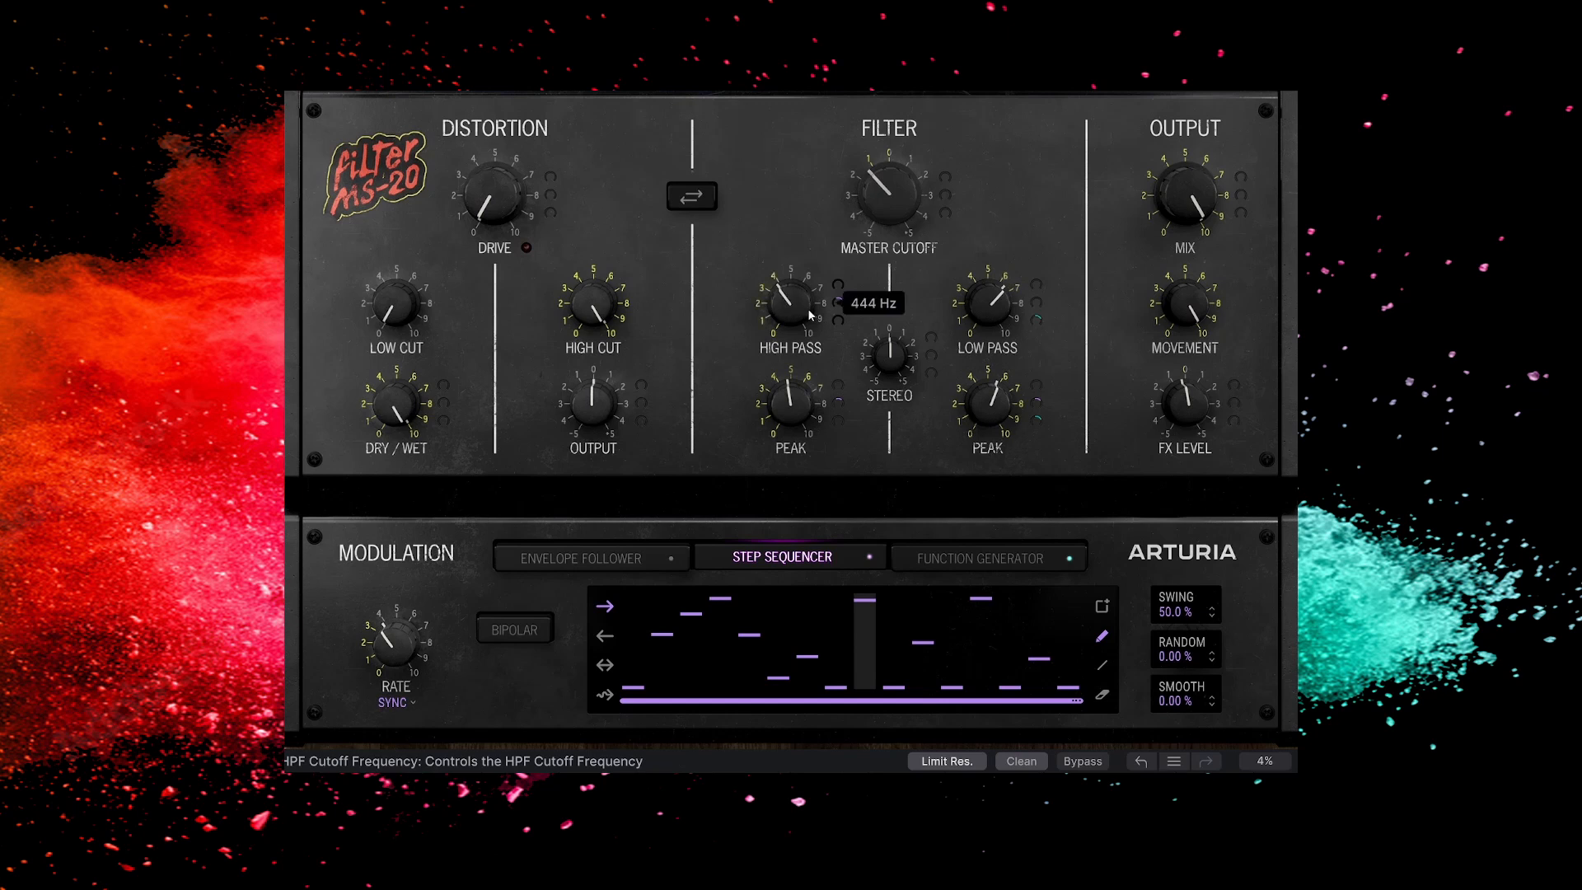
mouse_move(983, 306)
left_mouse_down()
mouse_move(983, 324)
mouse_move(983, 305)
left_mouse_up()
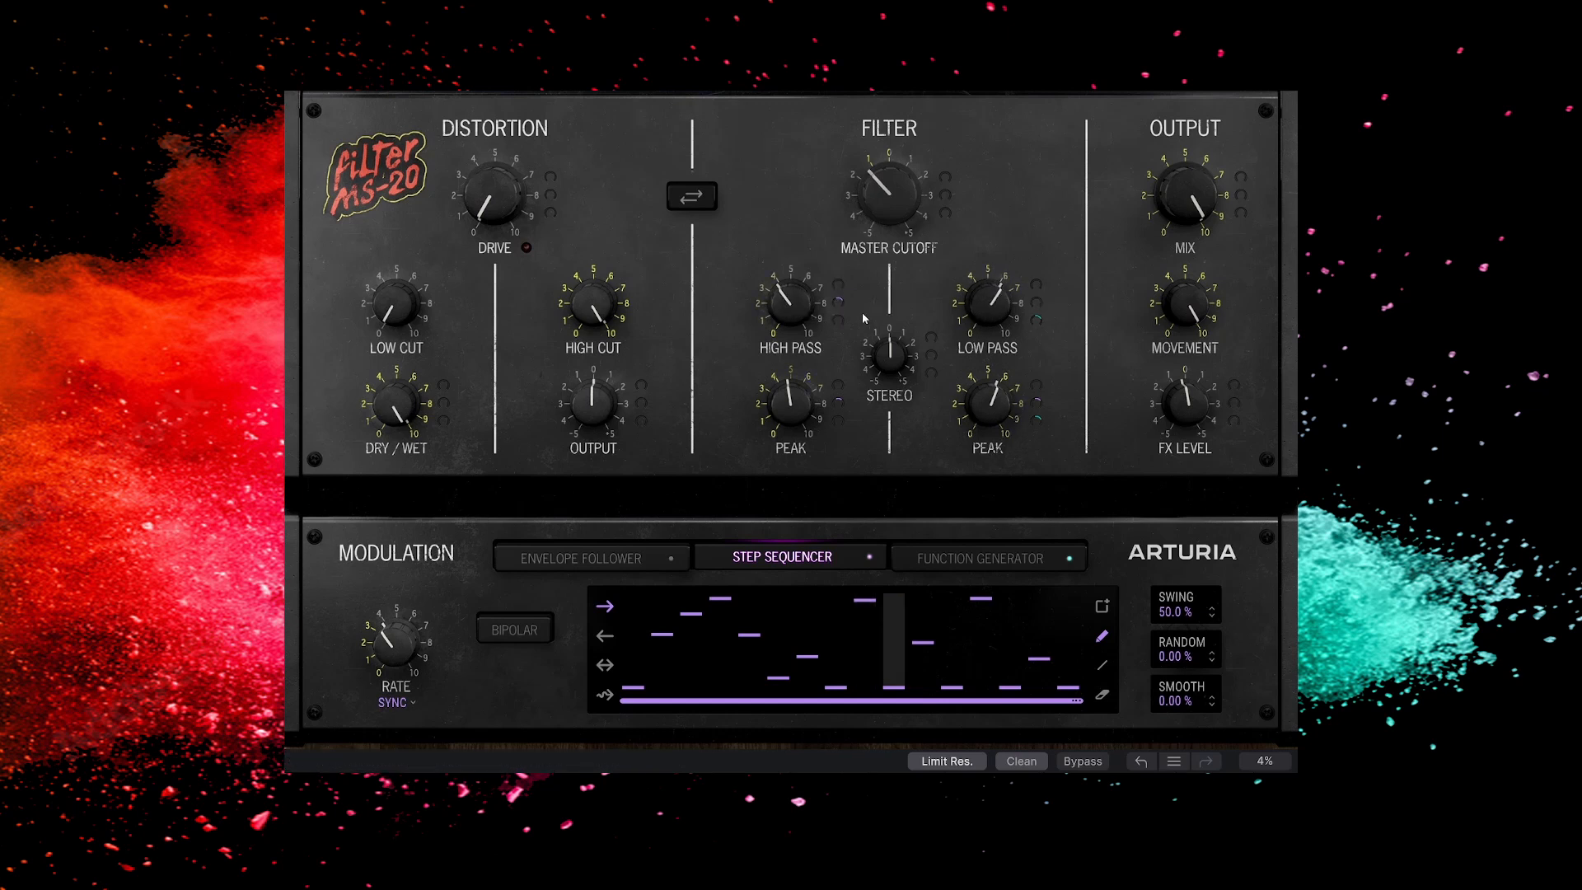
left_click_drag(791, 317, 791, 311)
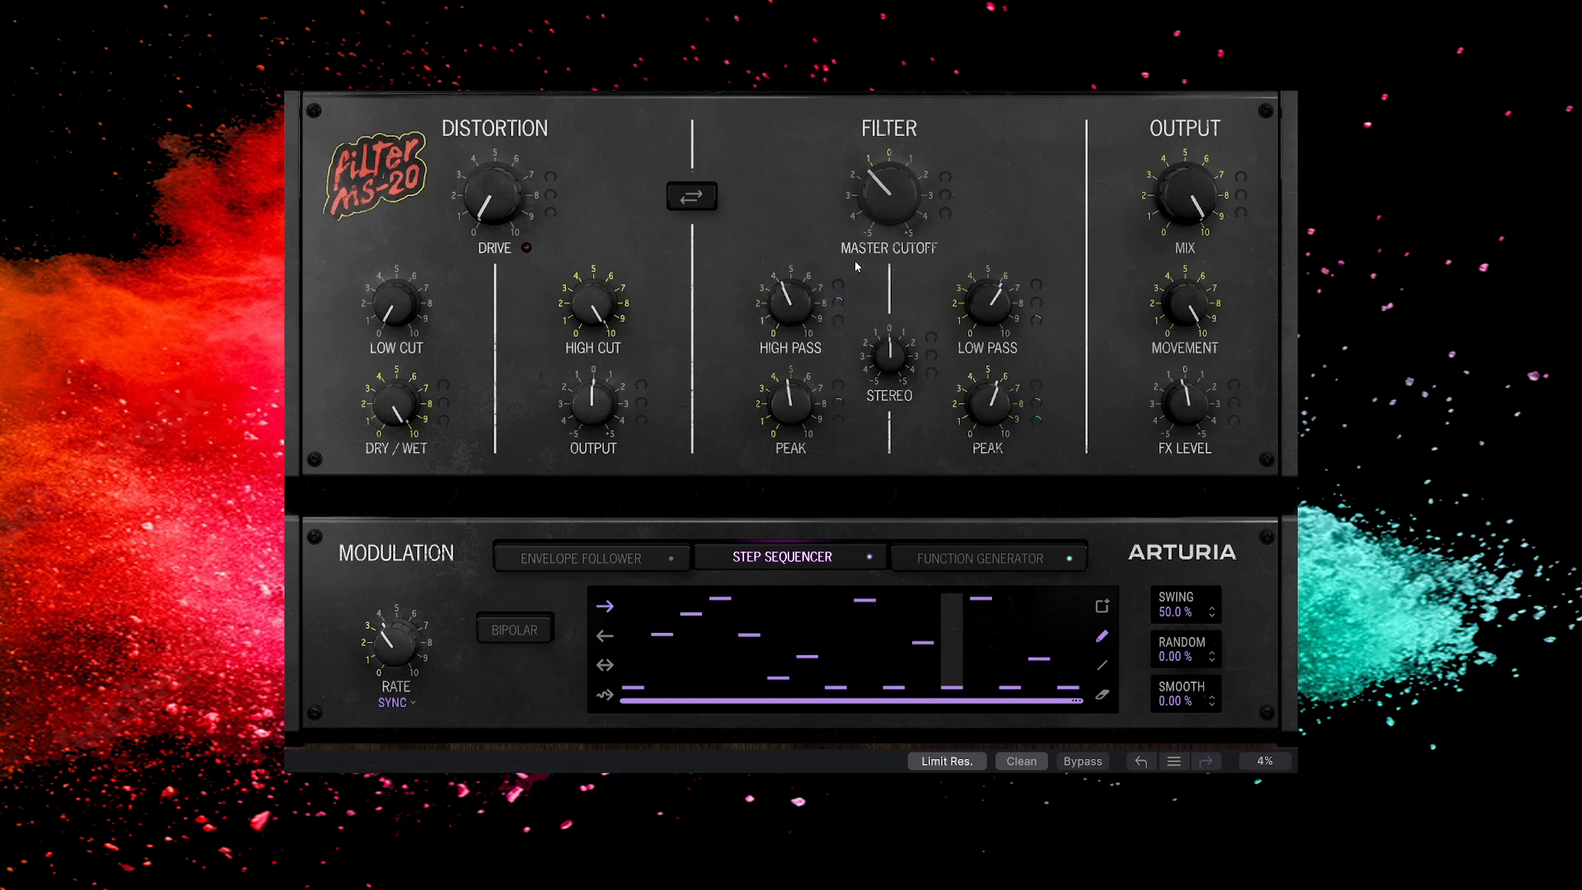
Step: Sweep the master cutoff, and set the high-pass peak to 55.6% and the low-pass peak to 60.8%
left_click_drag(888, 195, 895, 230)
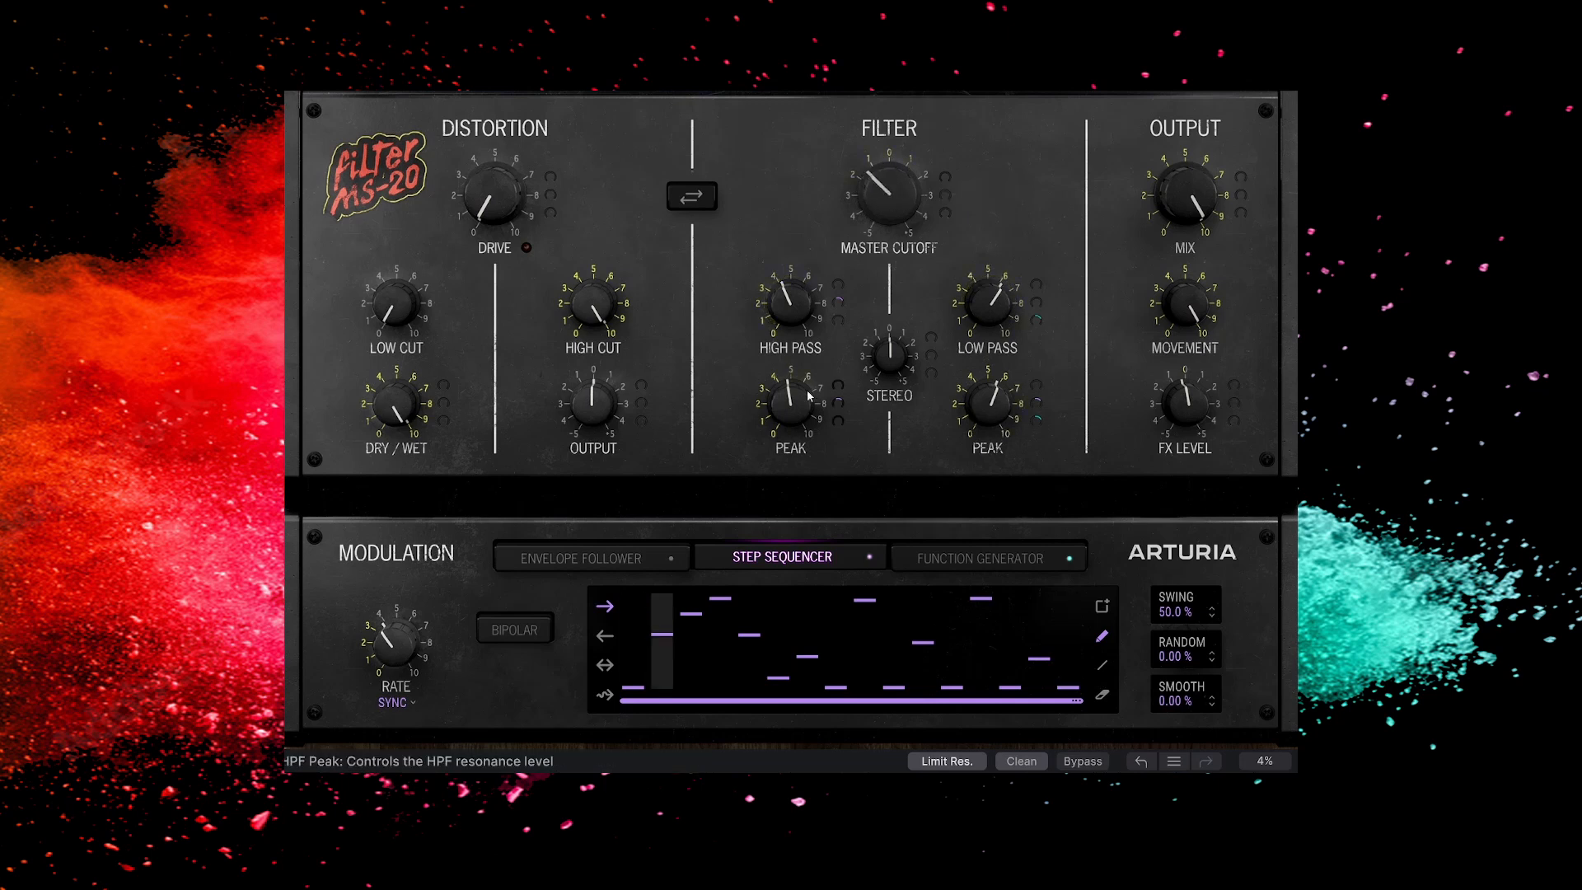
left_click_drag(790, 404, 790, 394)
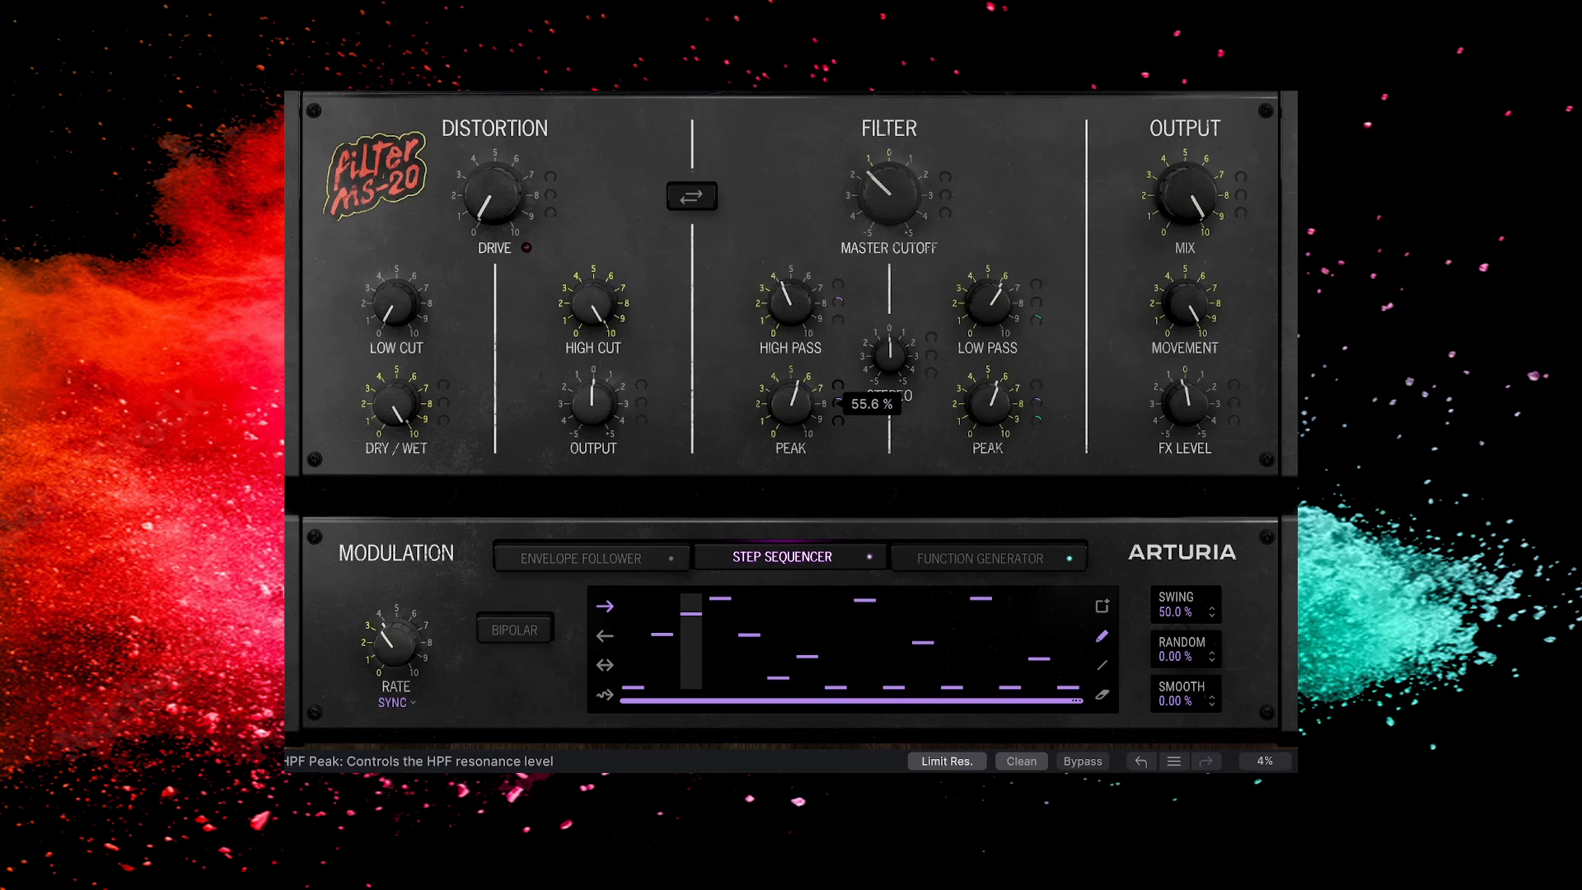
left_click_drag(993, 404, 993, 397)
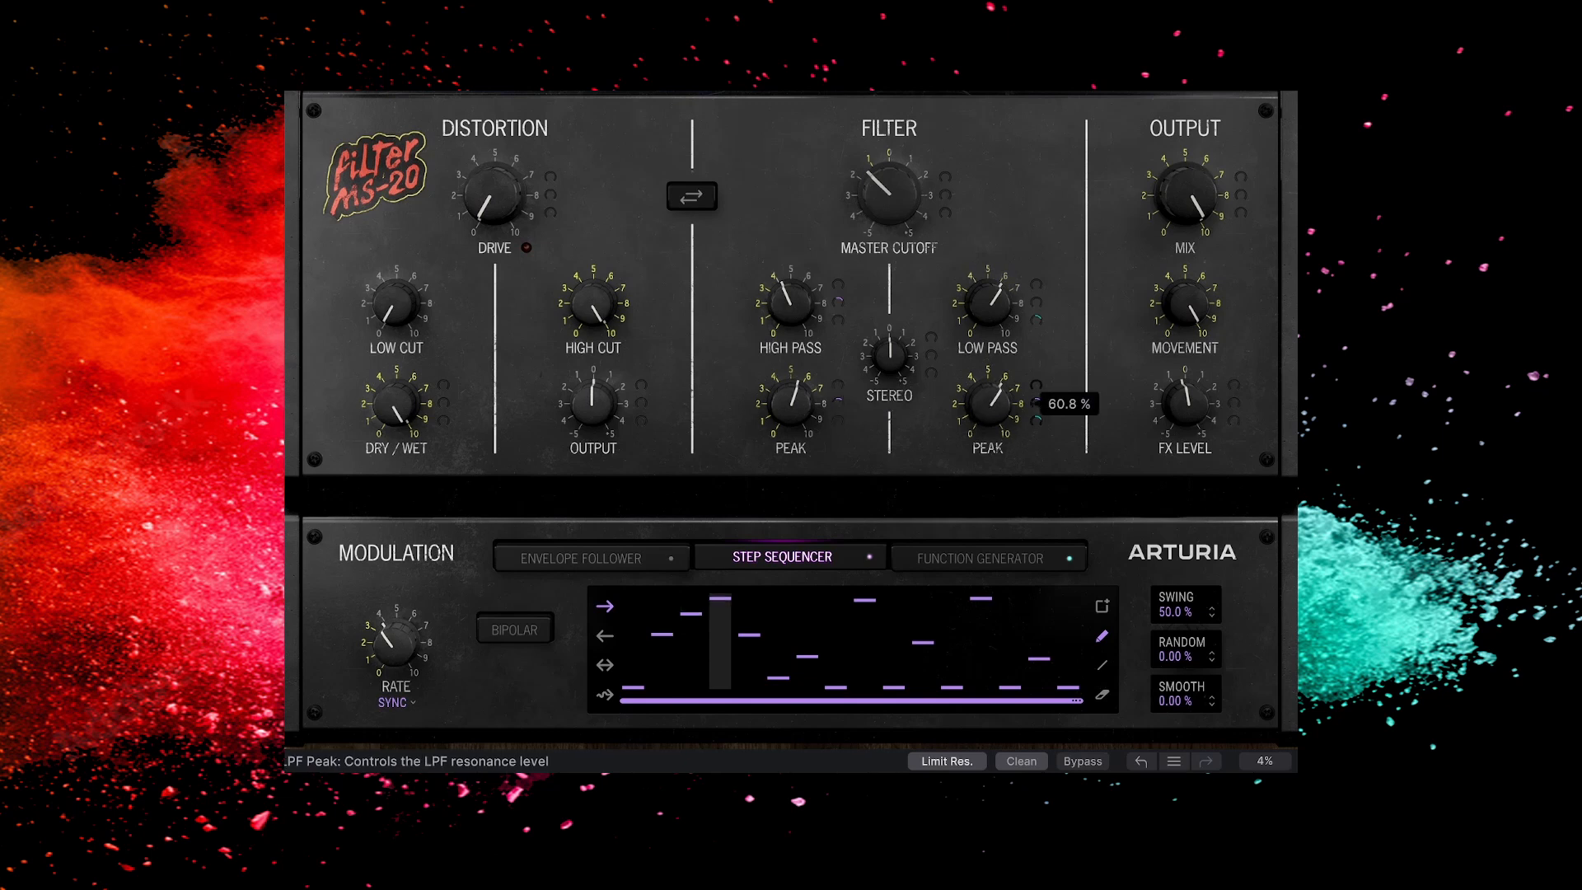
Step: Try the output section's Movement and Mix at 0.00% in turn, restoring each to full
mouse_move(1190, 377)
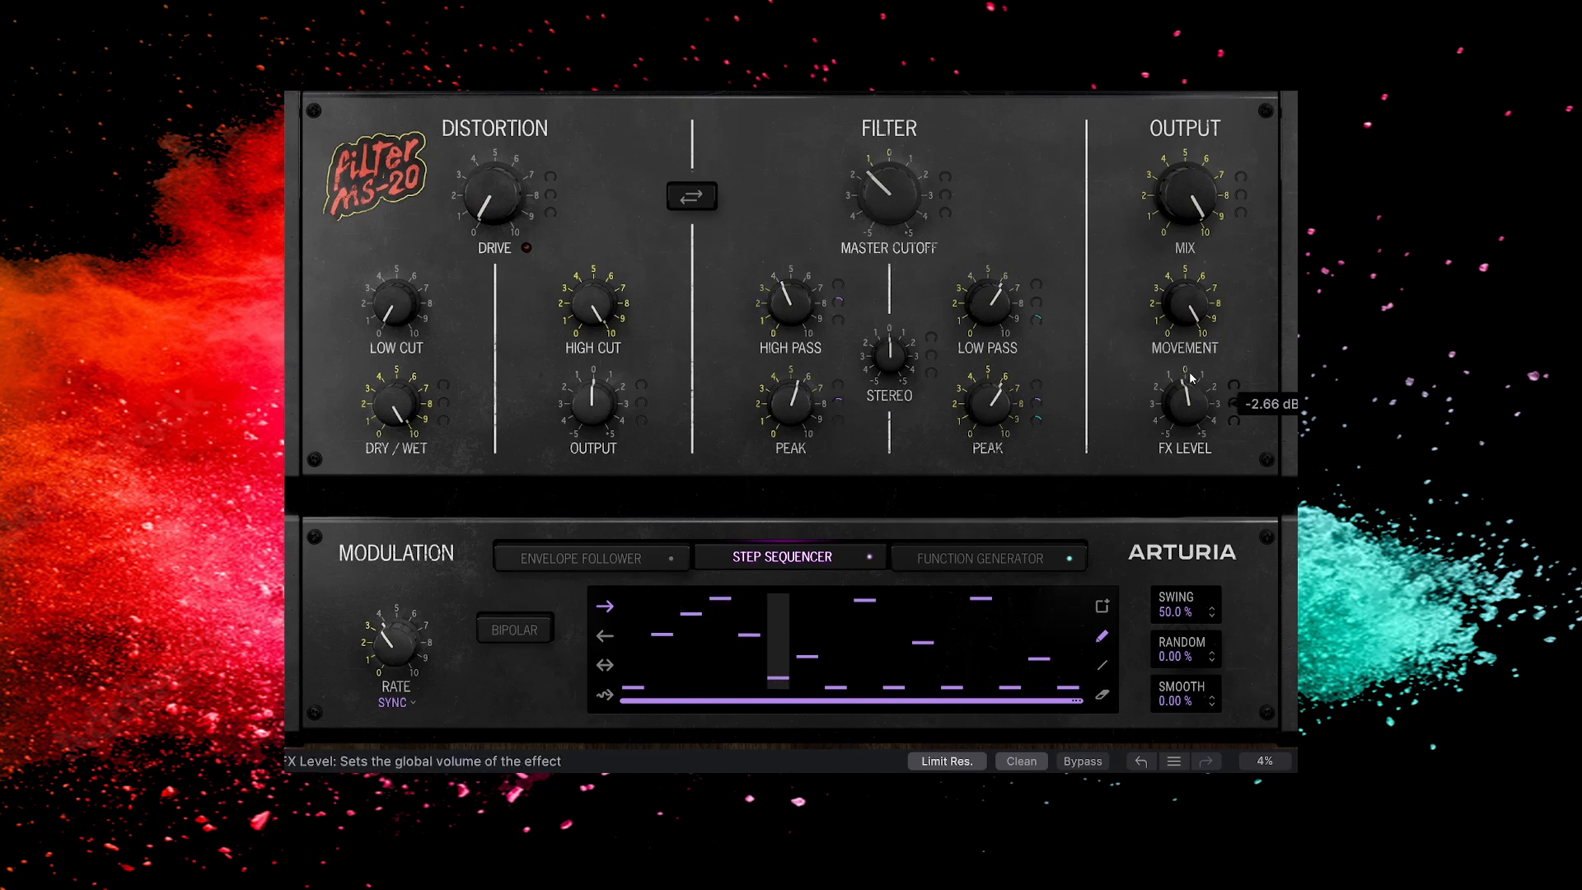
double_click(1185, 305)
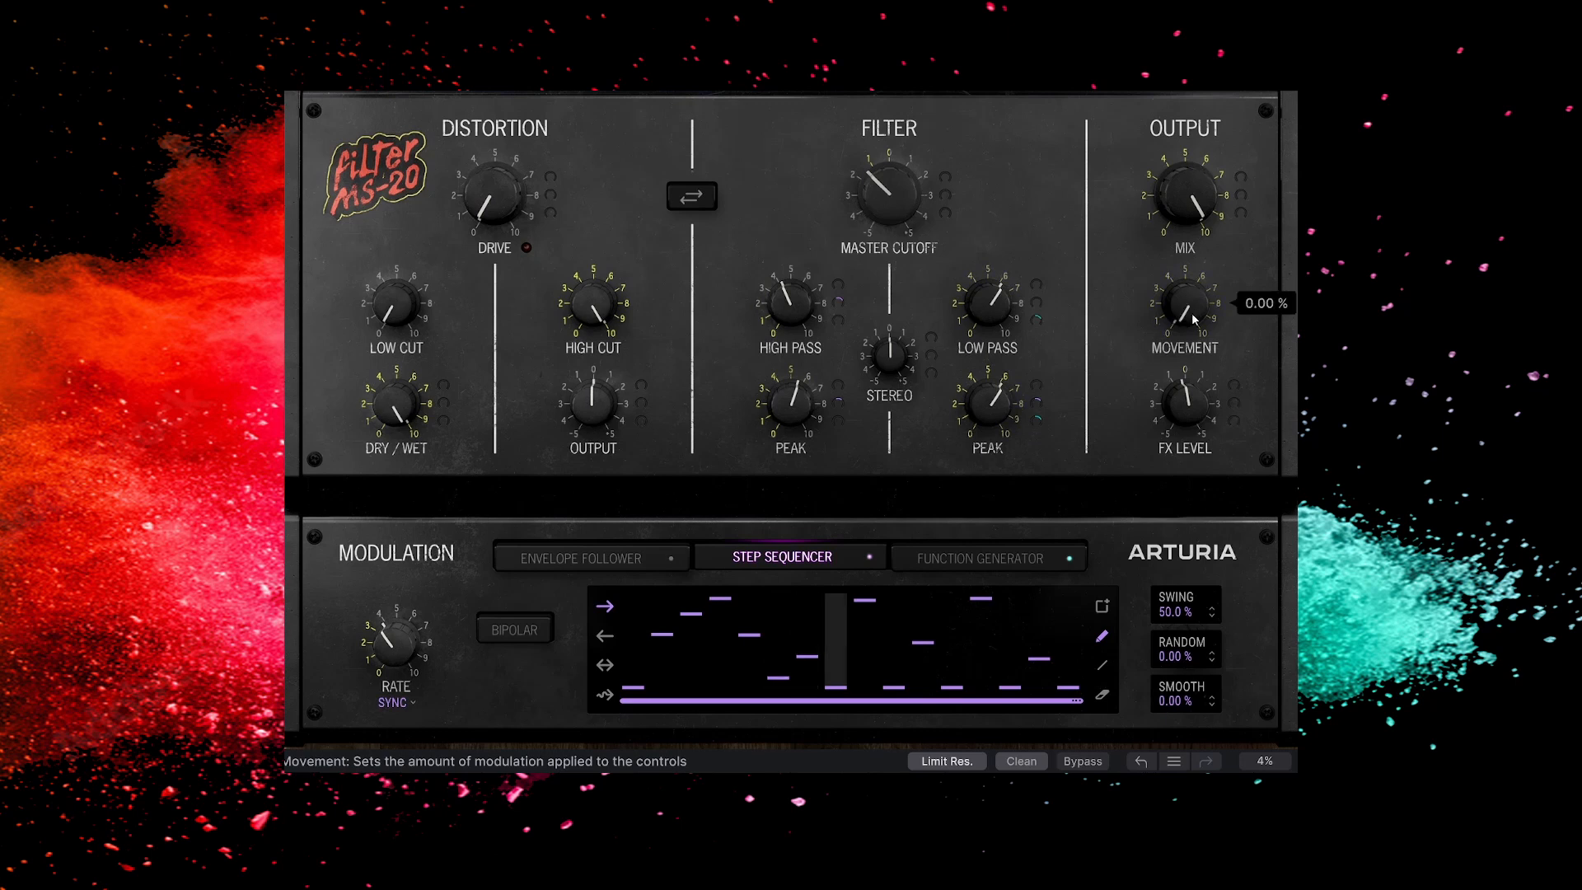
double_click(1200, 198)
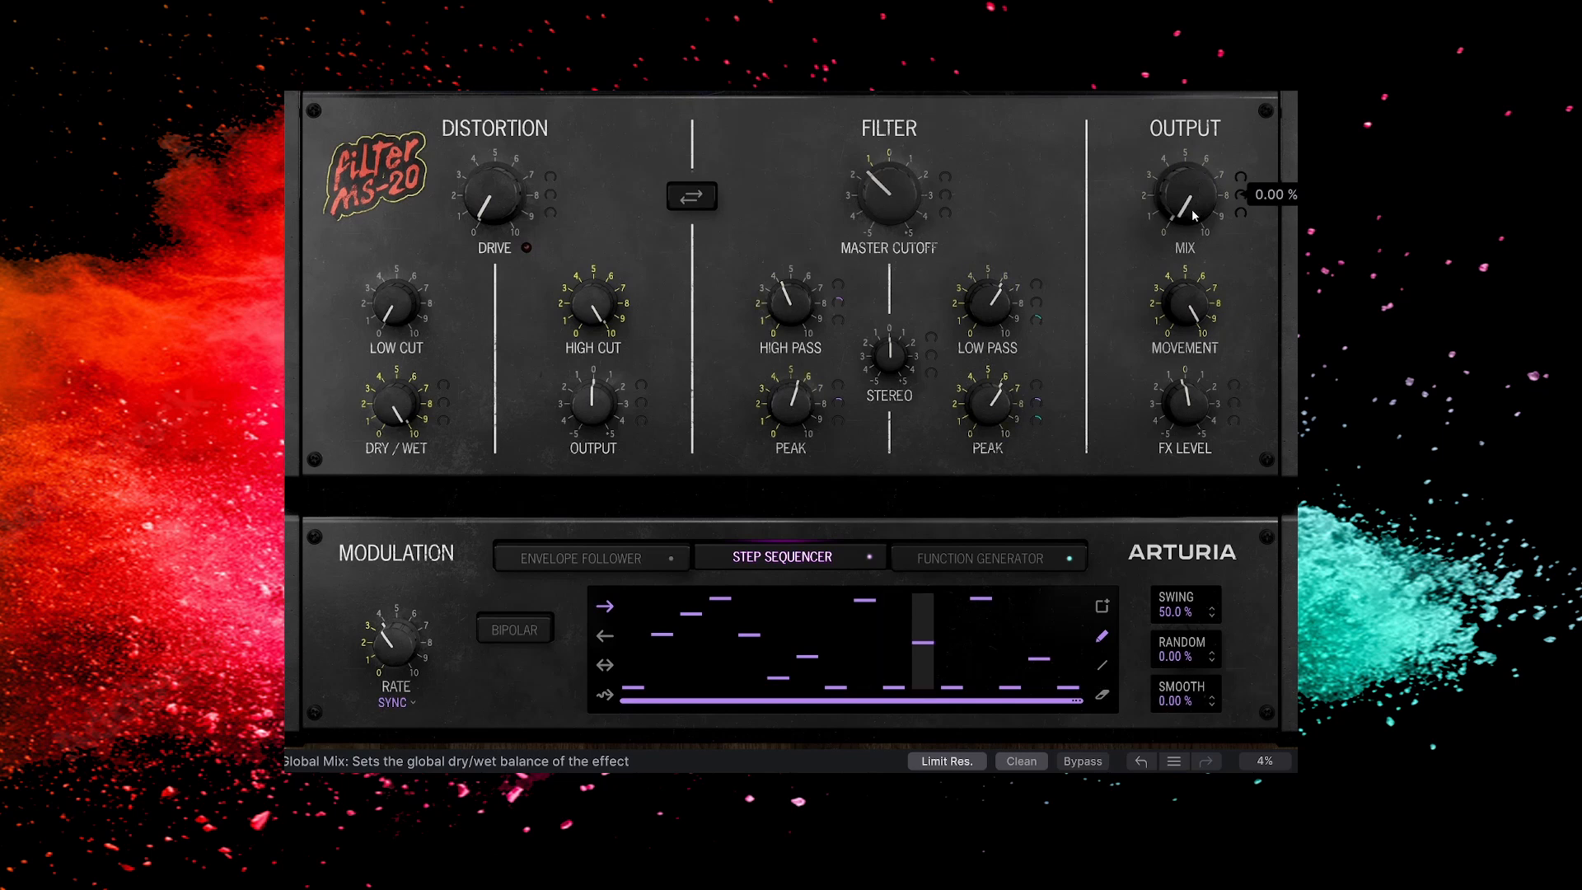
double_click(1194, 215)
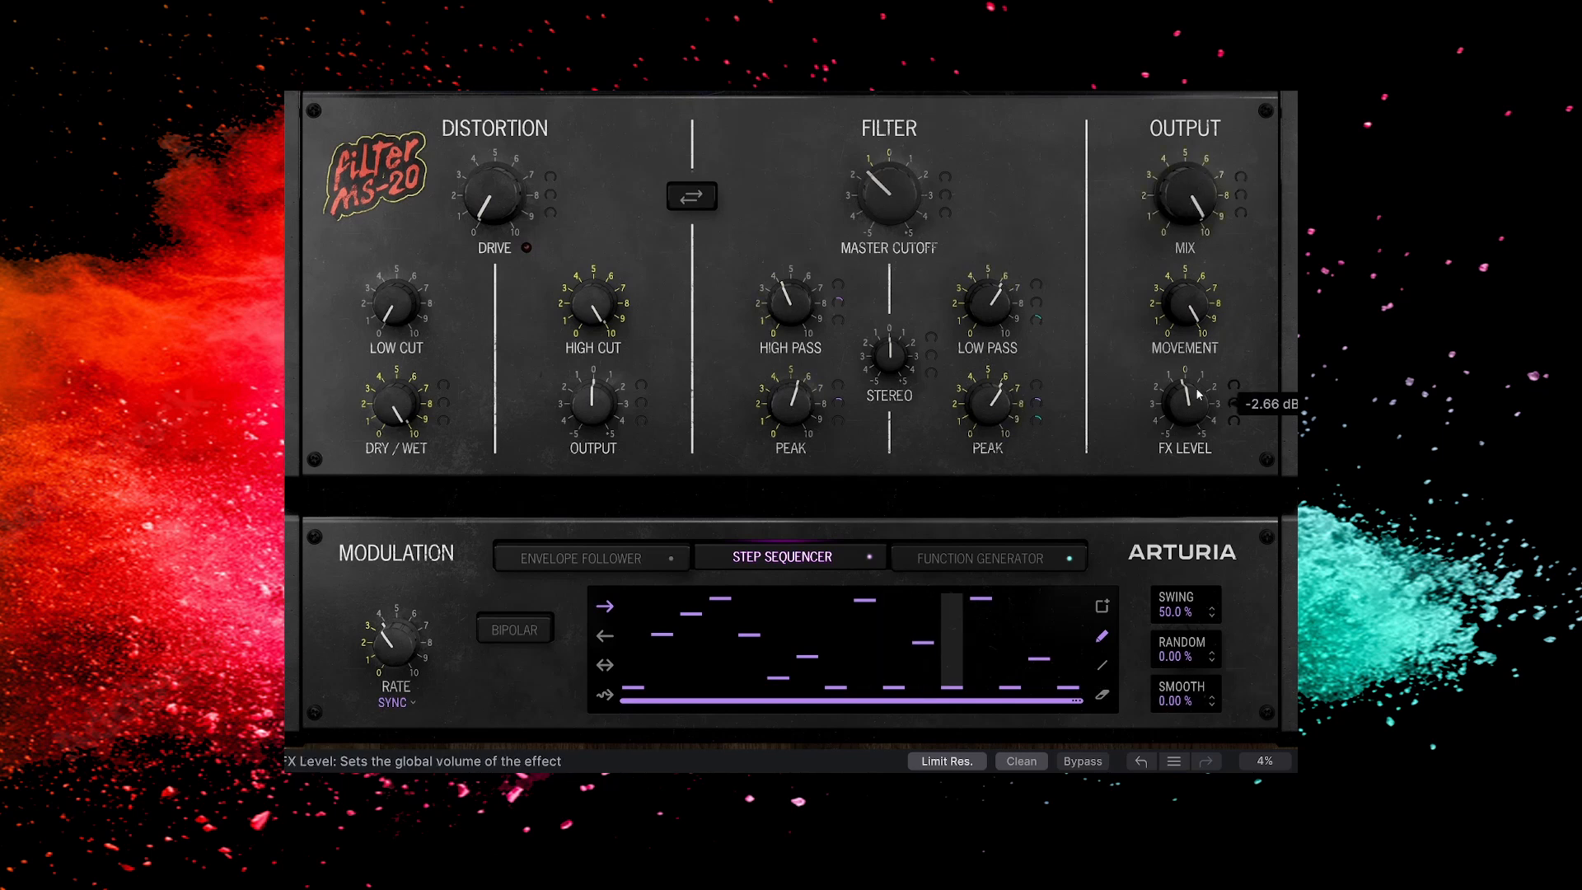
Step: Assign the step sequencer to modulate the output Mix, and check the function generator's rate
left_click(956, 559)
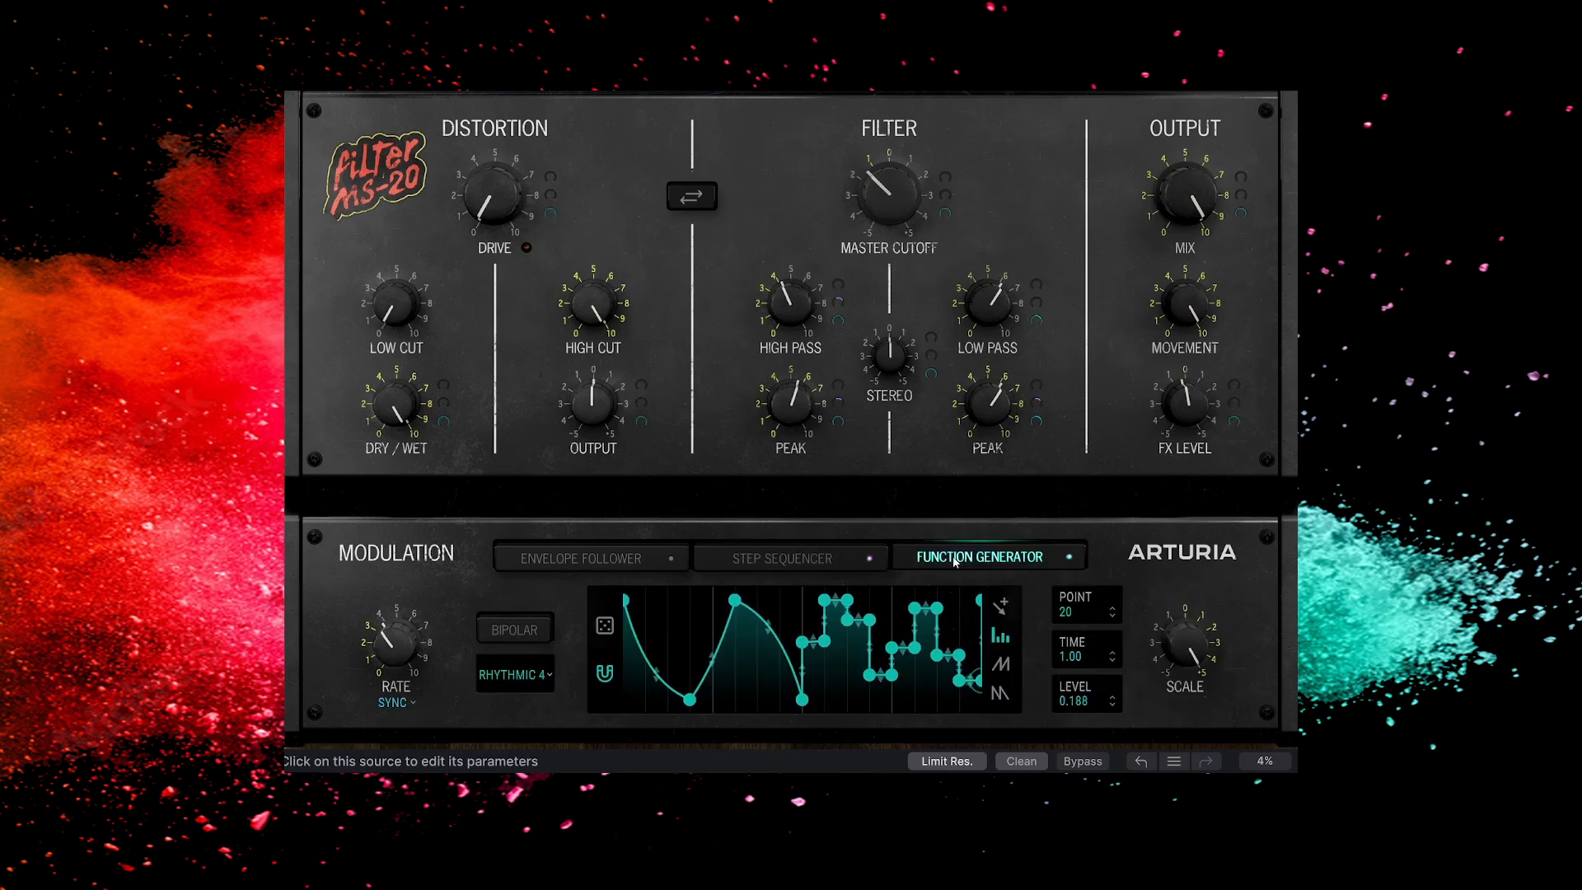
left_click(1242, 195)
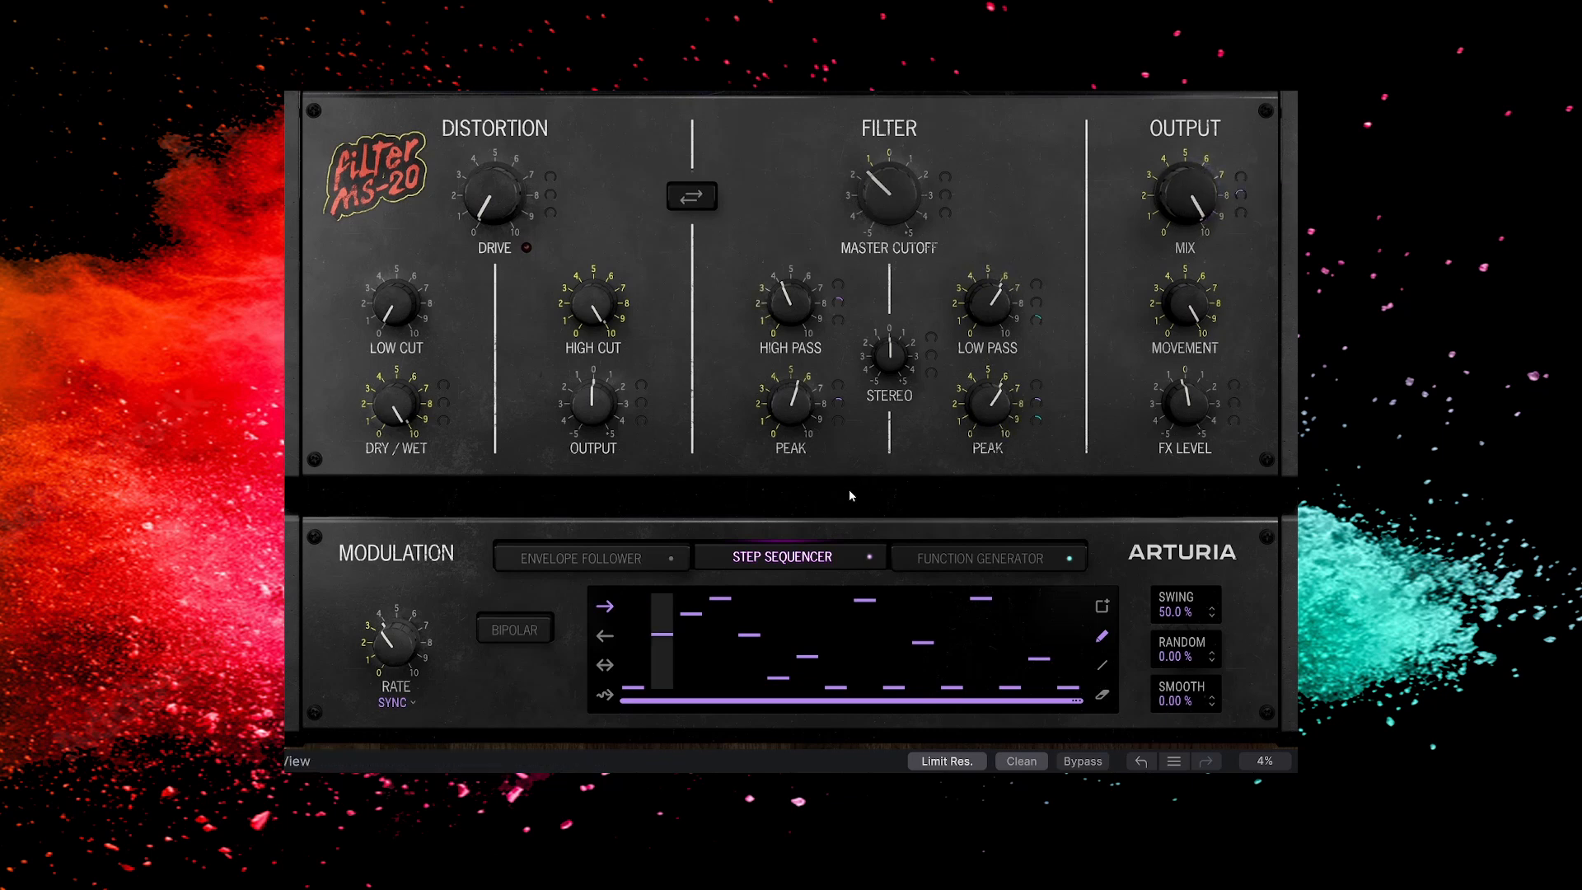
left_click(927, 558)
mouse_move(410, 646)
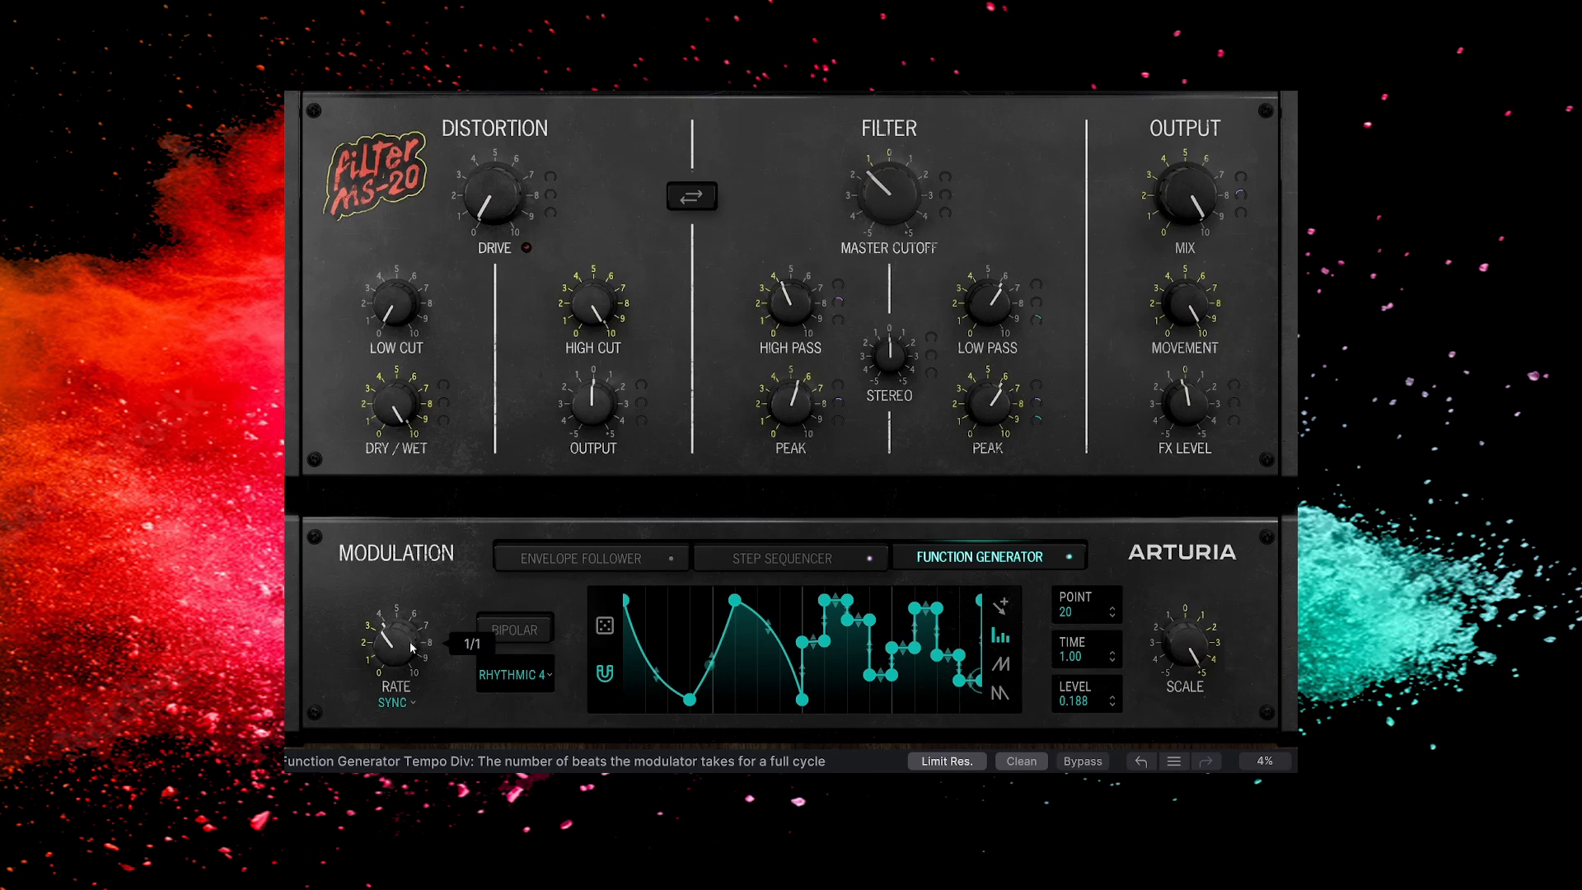
left_click(1241, 196)
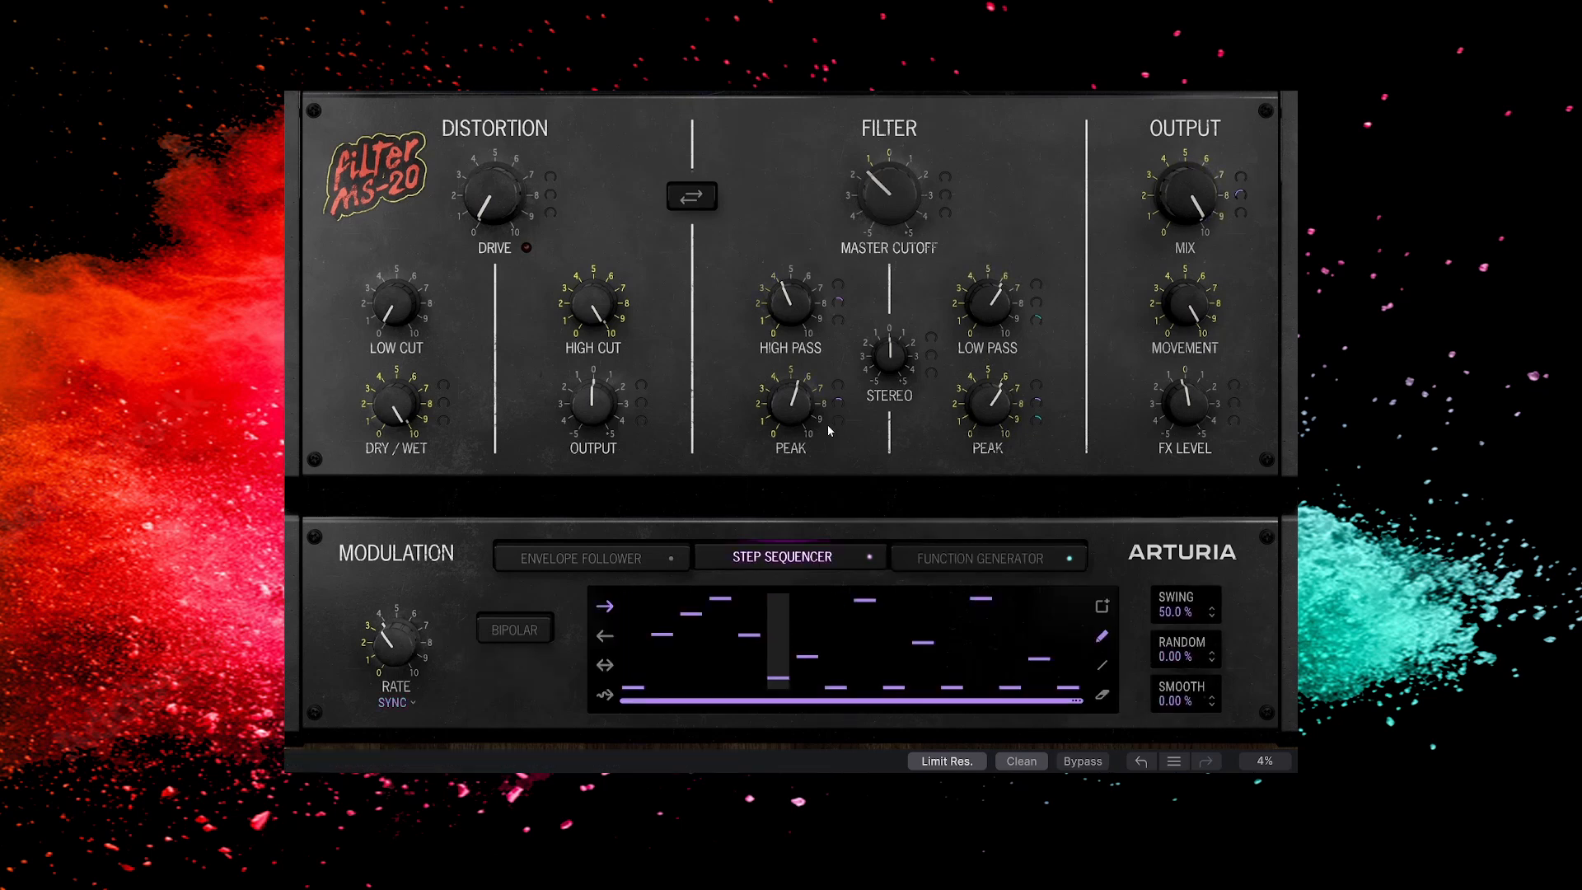
Step: Try function generator rates of 1/4 and 4/1, settle slightly faster than 4/1, and reopen the step sequencer from Mix's modulation slot
left_click(926, 564)
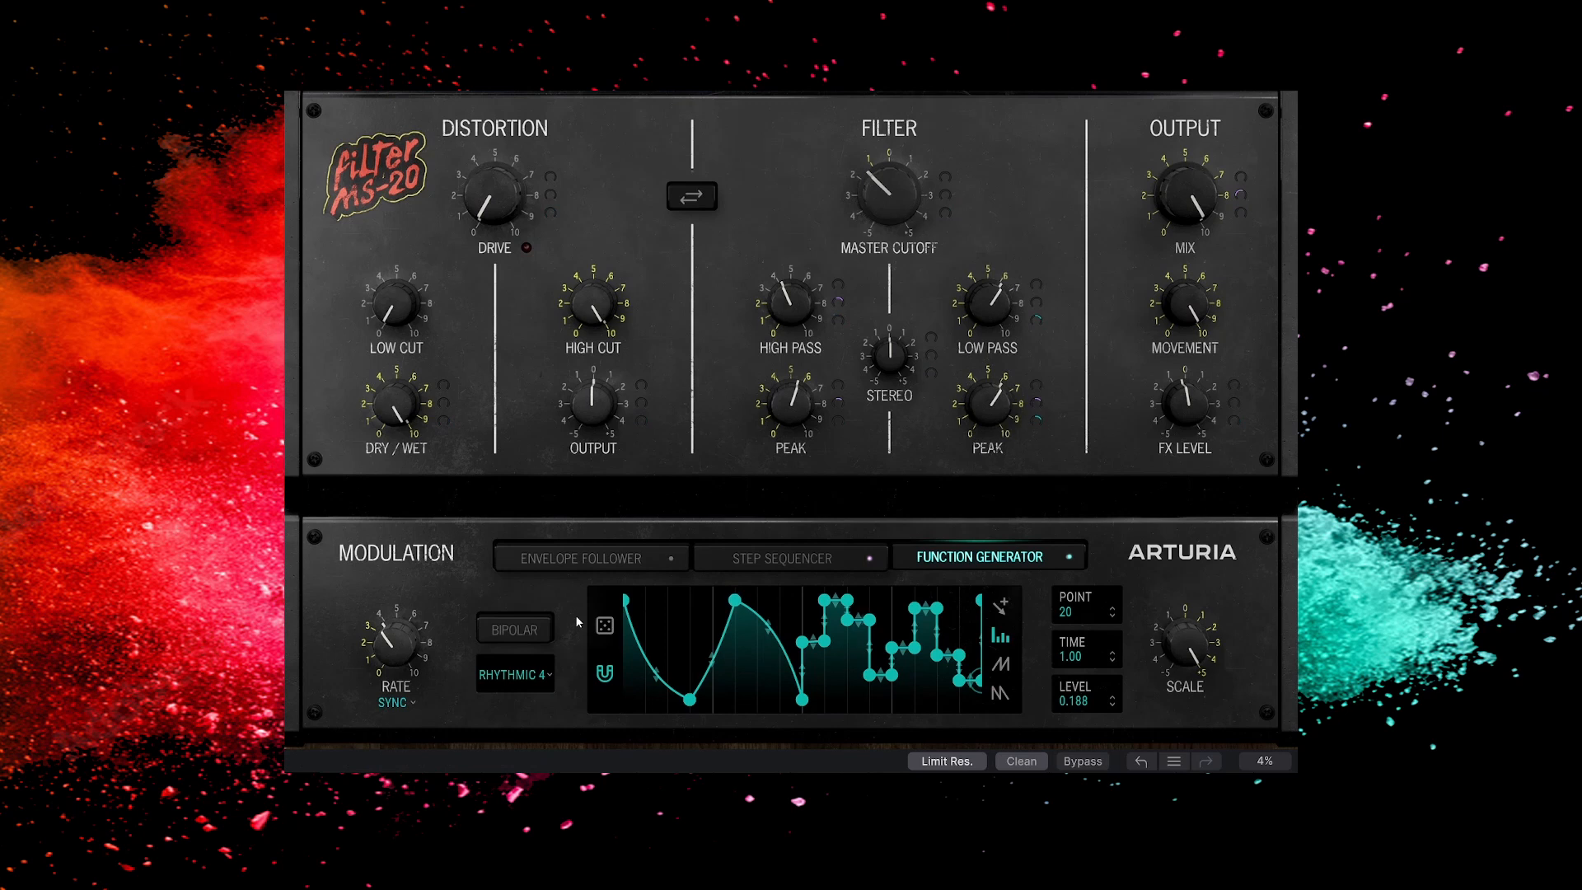
mouse_move(399, 643)
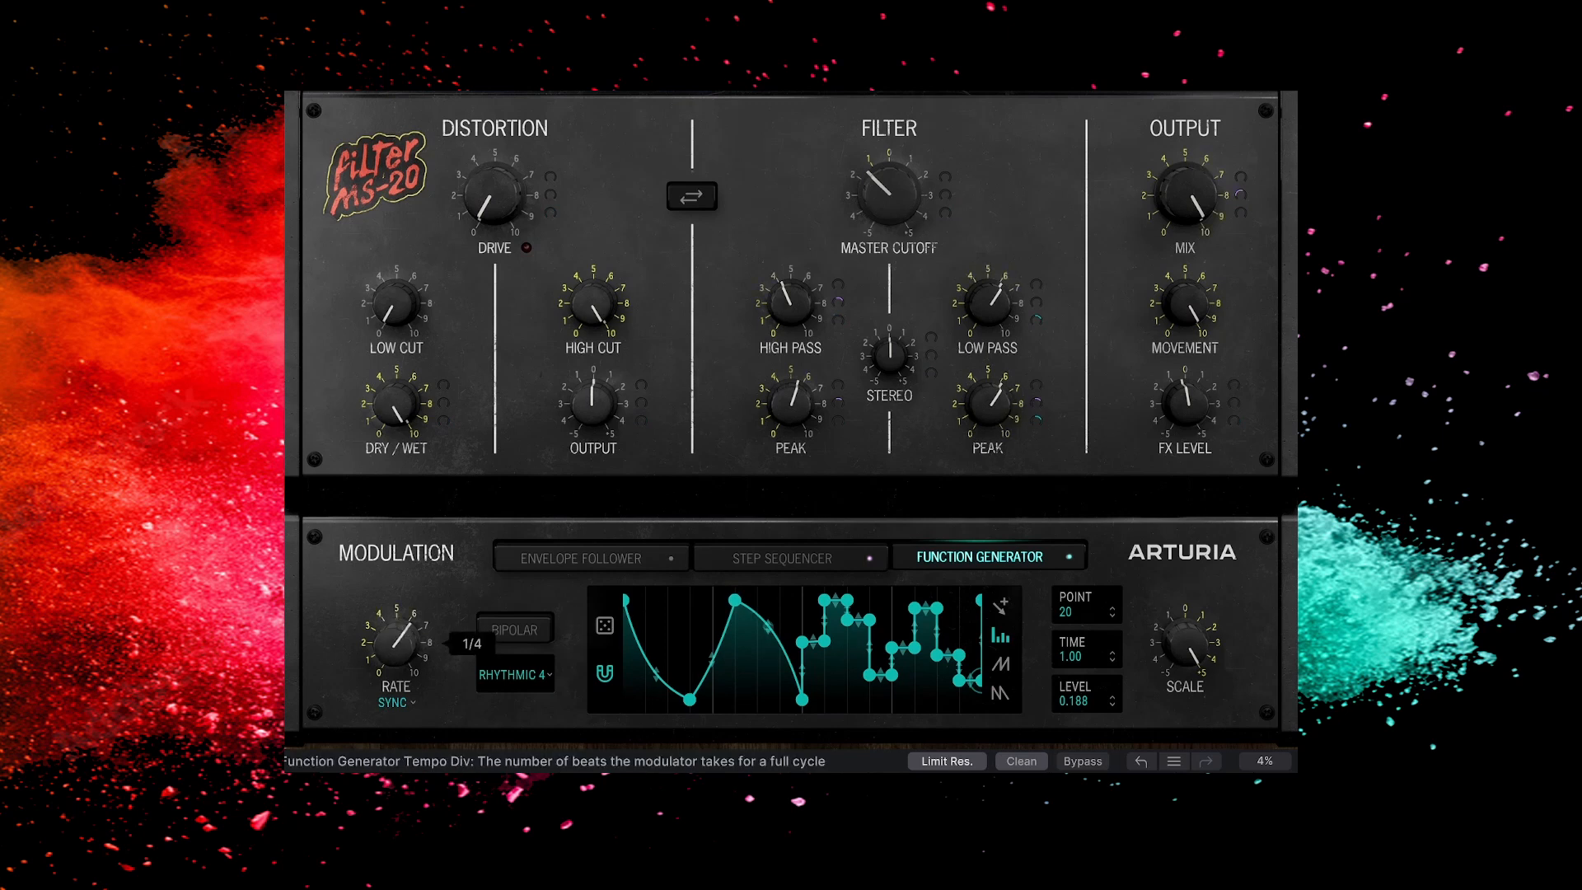
left_click_drag(398, 643, 398, 668)
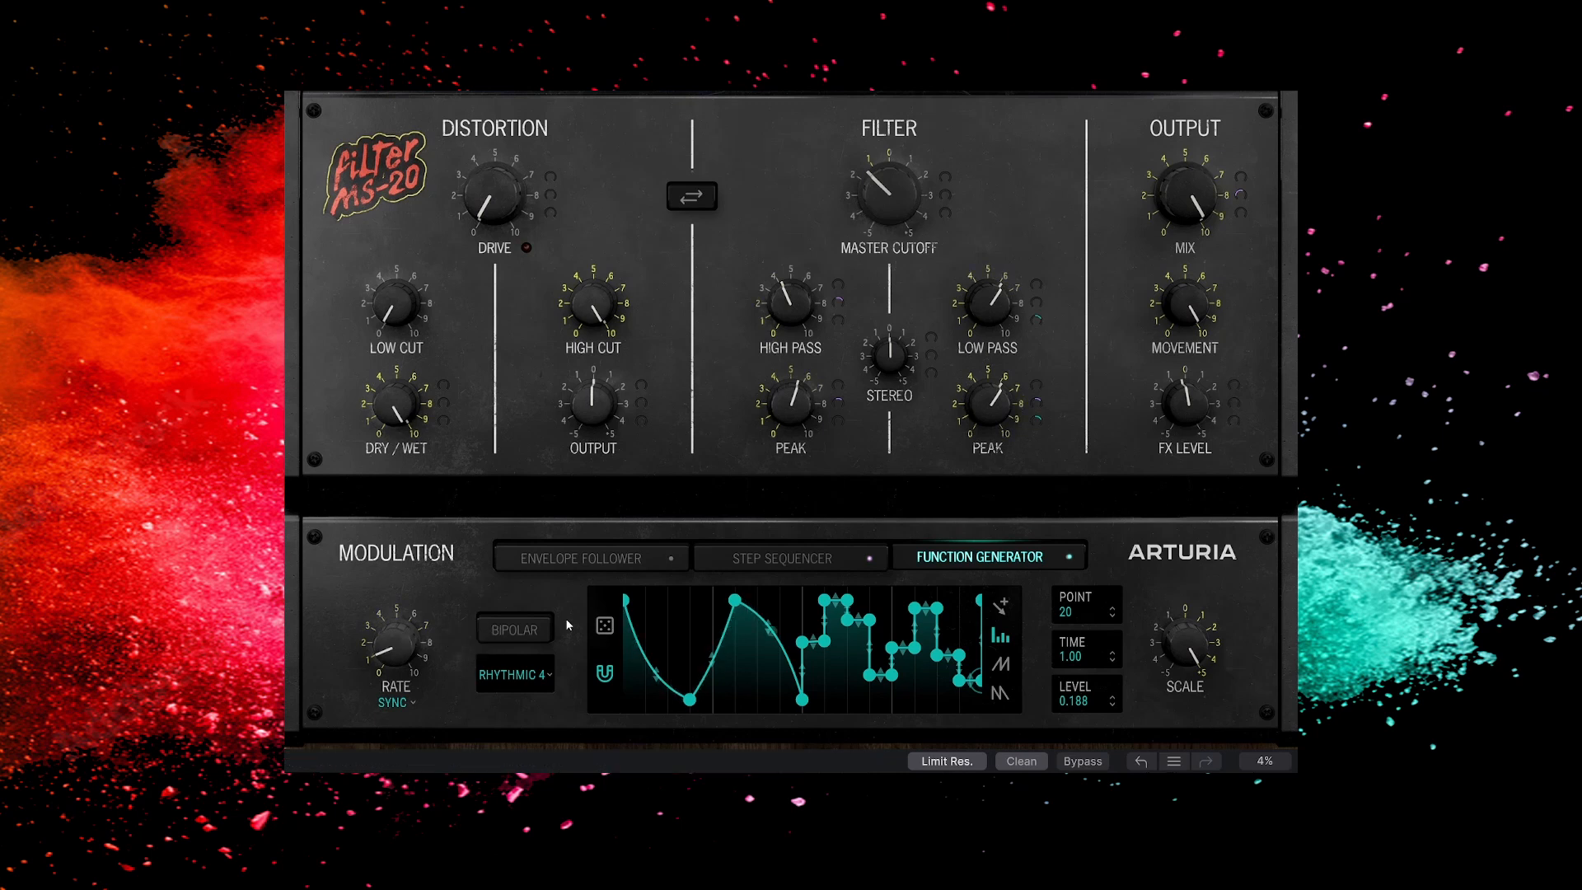
mouse_move(402, 647)
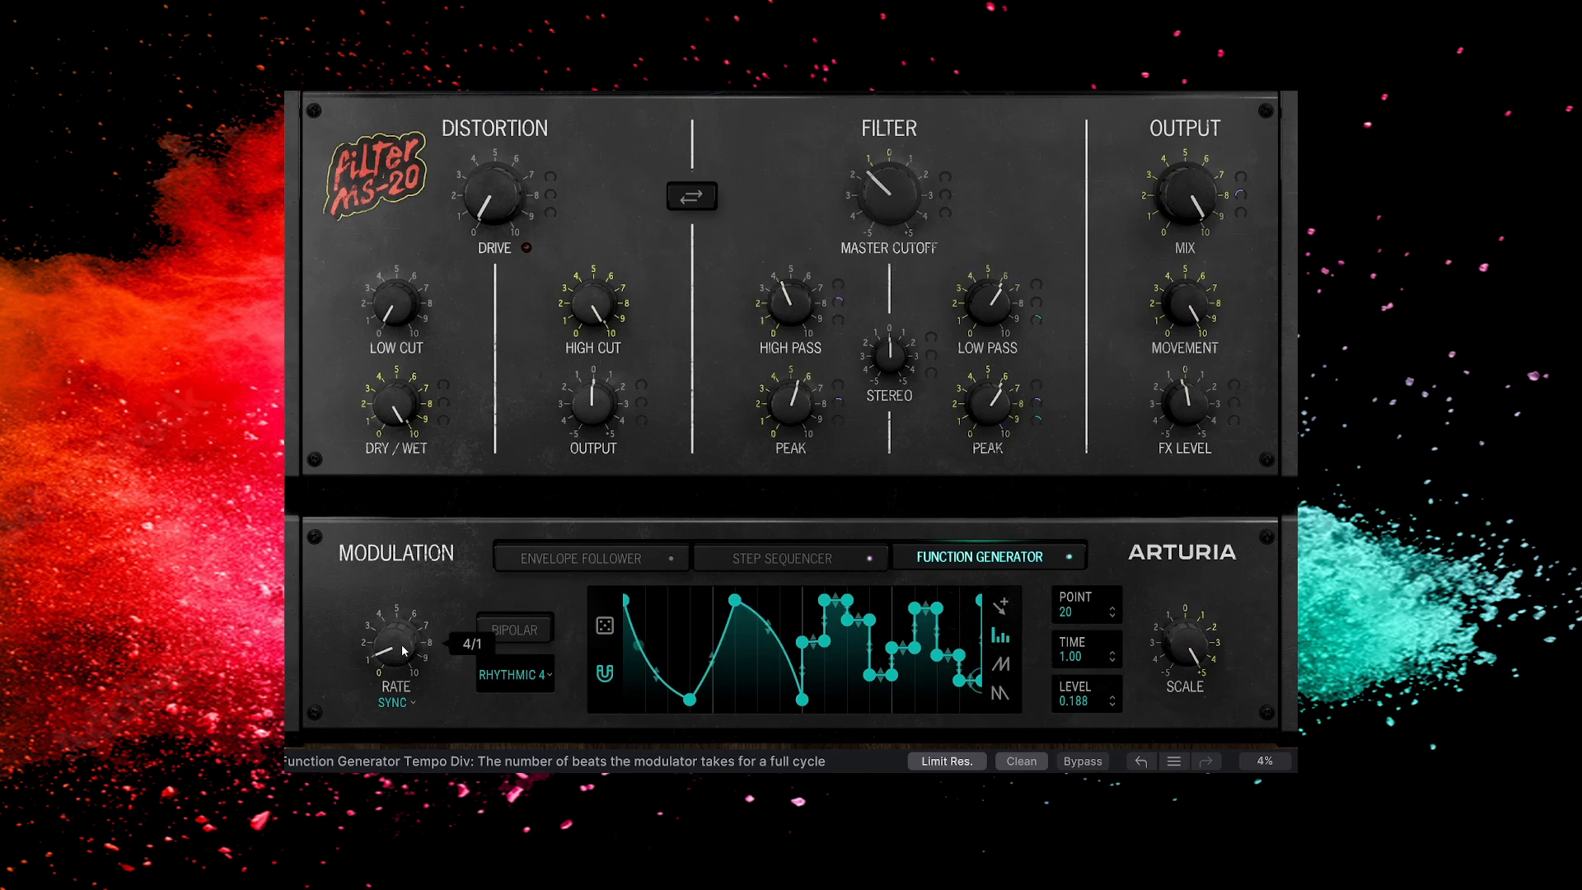
scroll(402, 644, "up", 1)
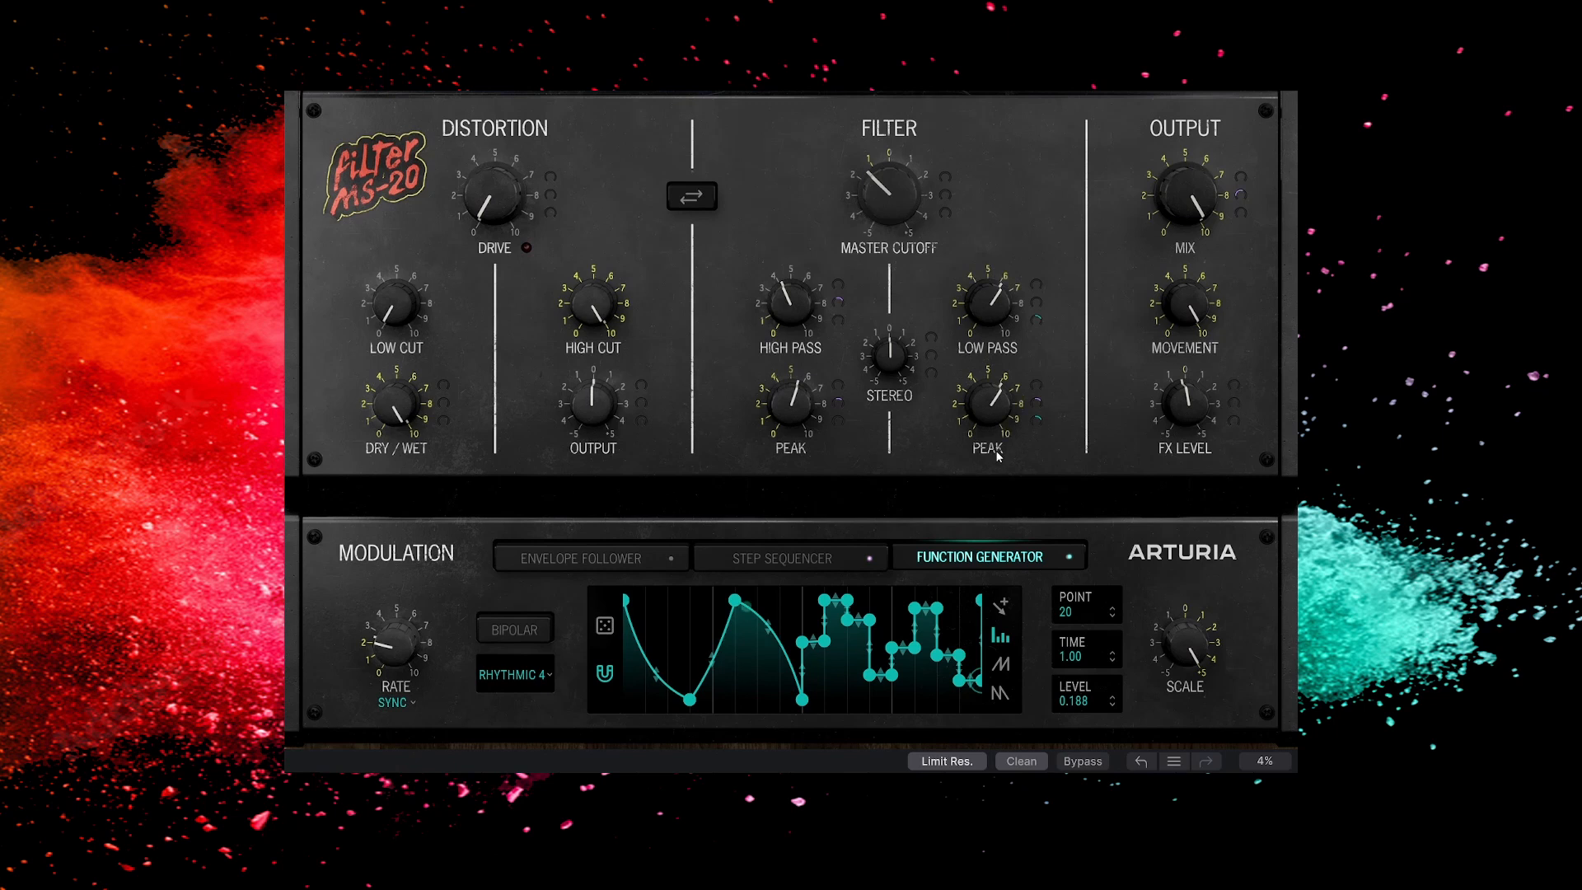
left_click(1241, 194)
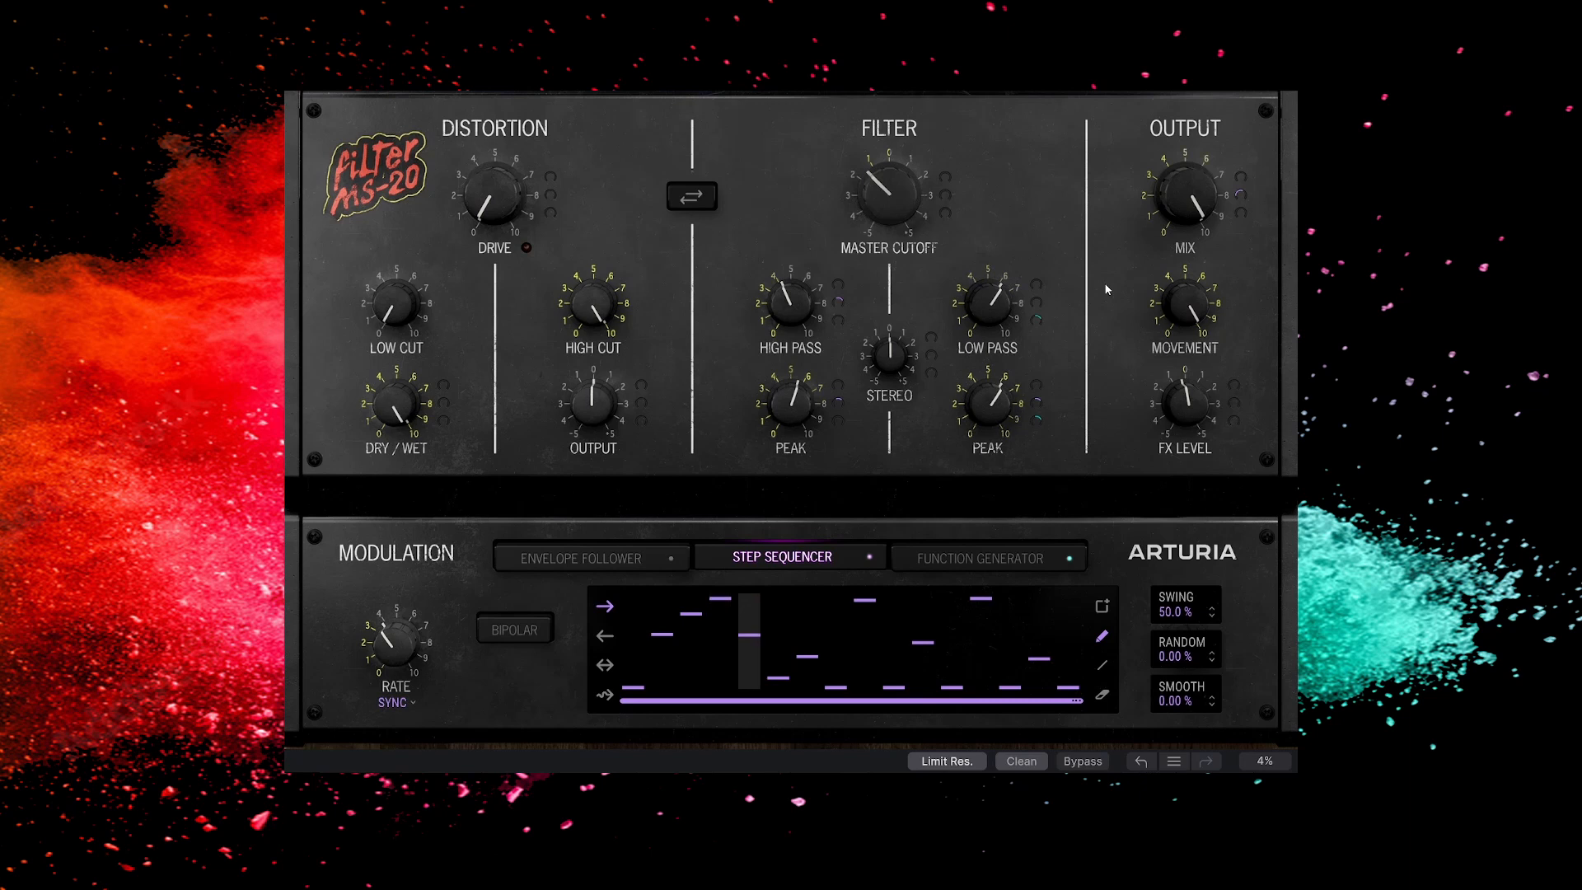
Step: Try the Dirty filter mode and restore it to Clean
left_click(1034, 762)
left_click(1043, 744)
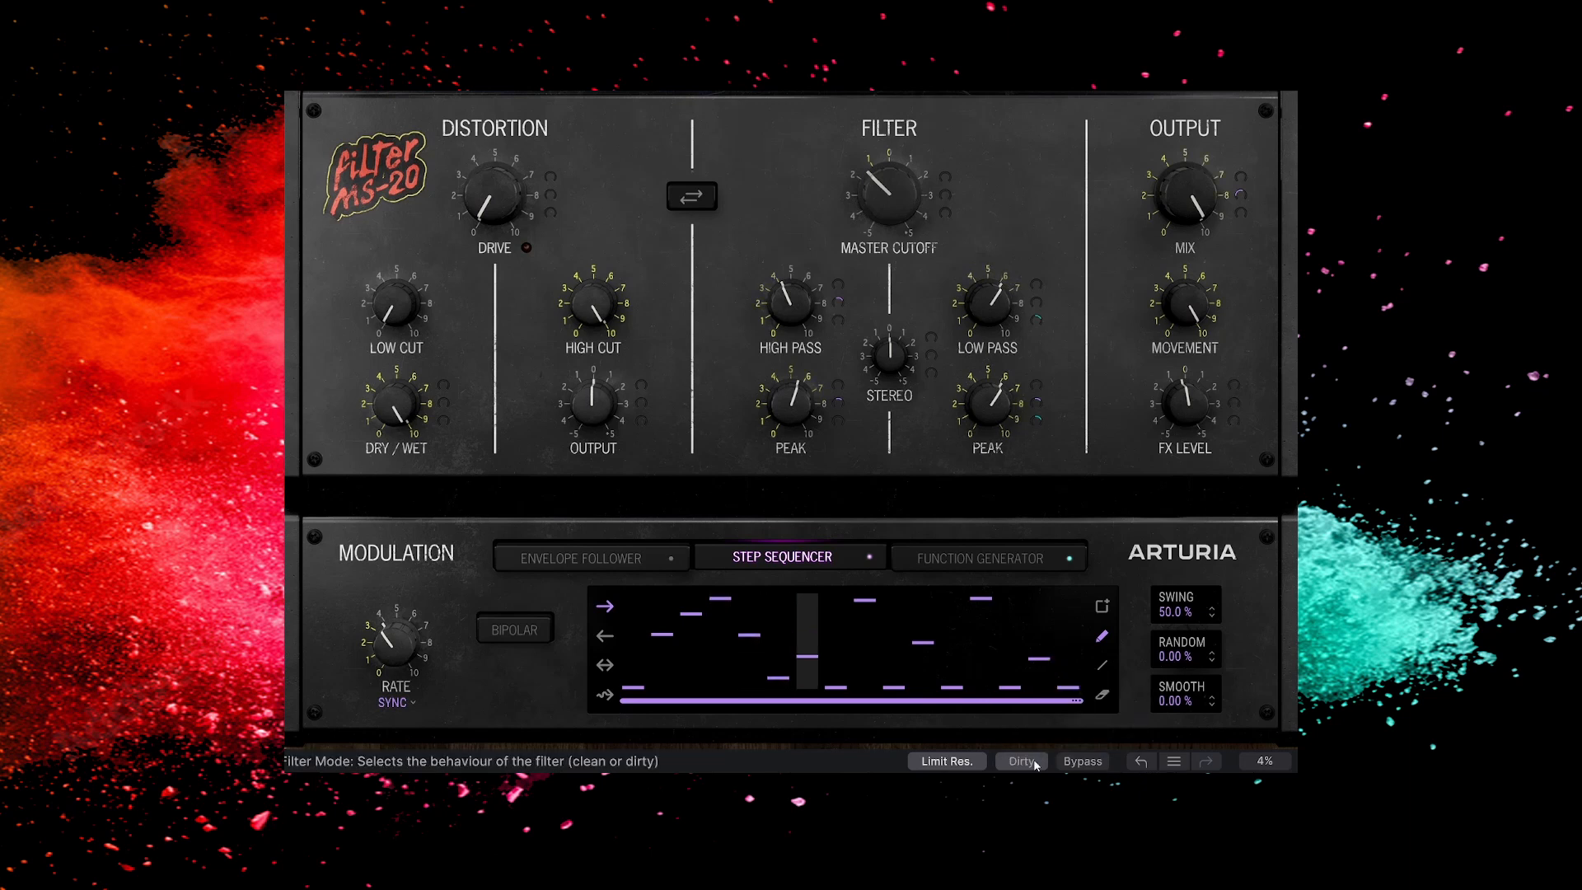
left_click(1036, 763)
left_click(1042, 724)
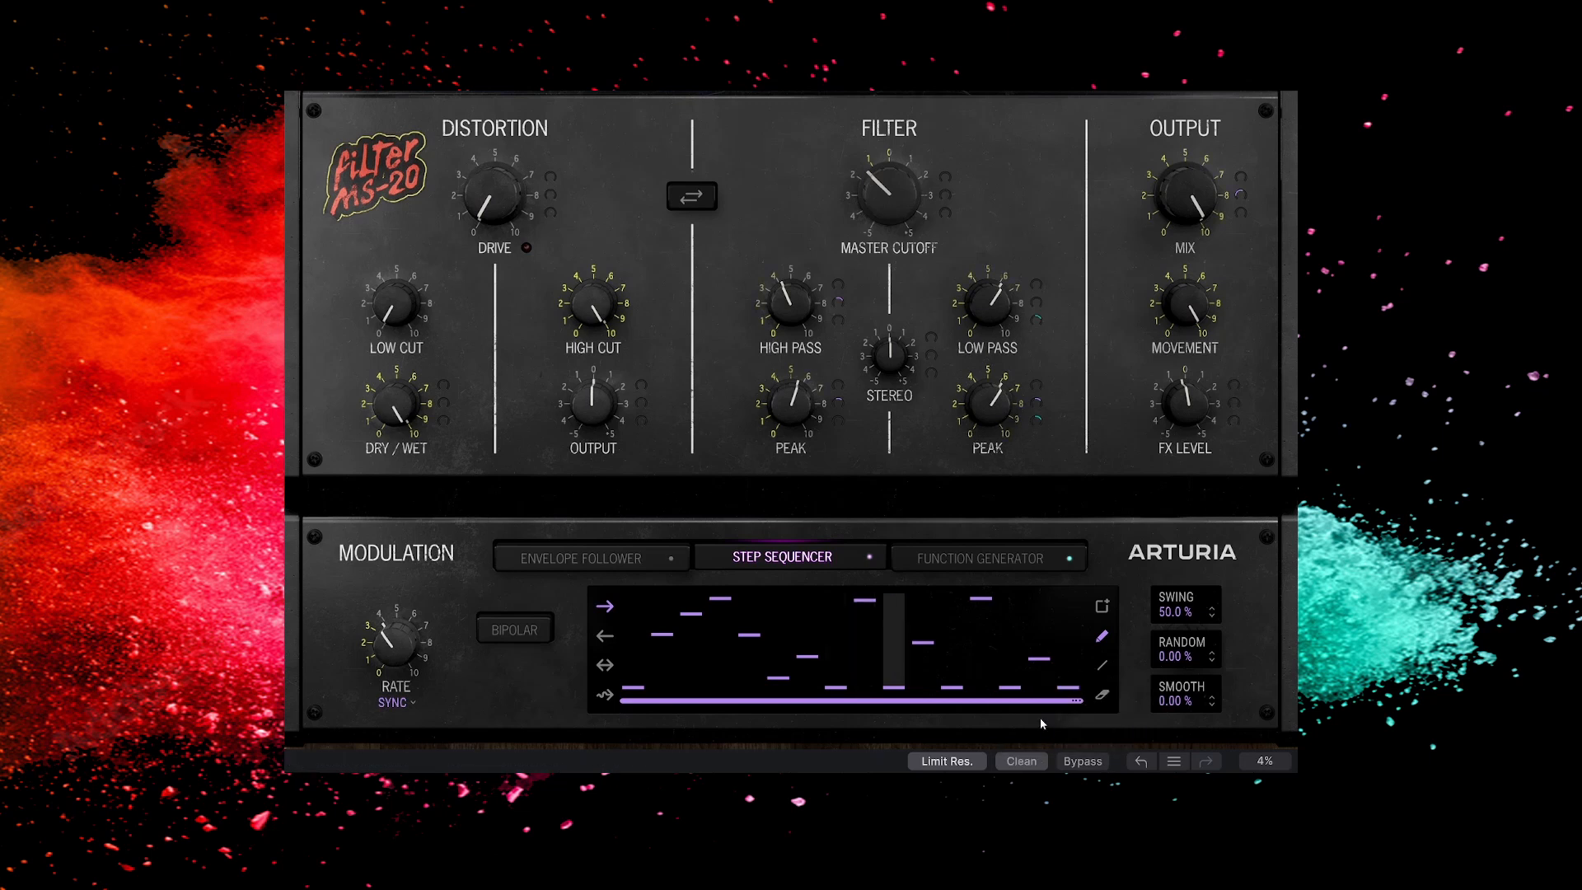
mouse_move(790, 313)
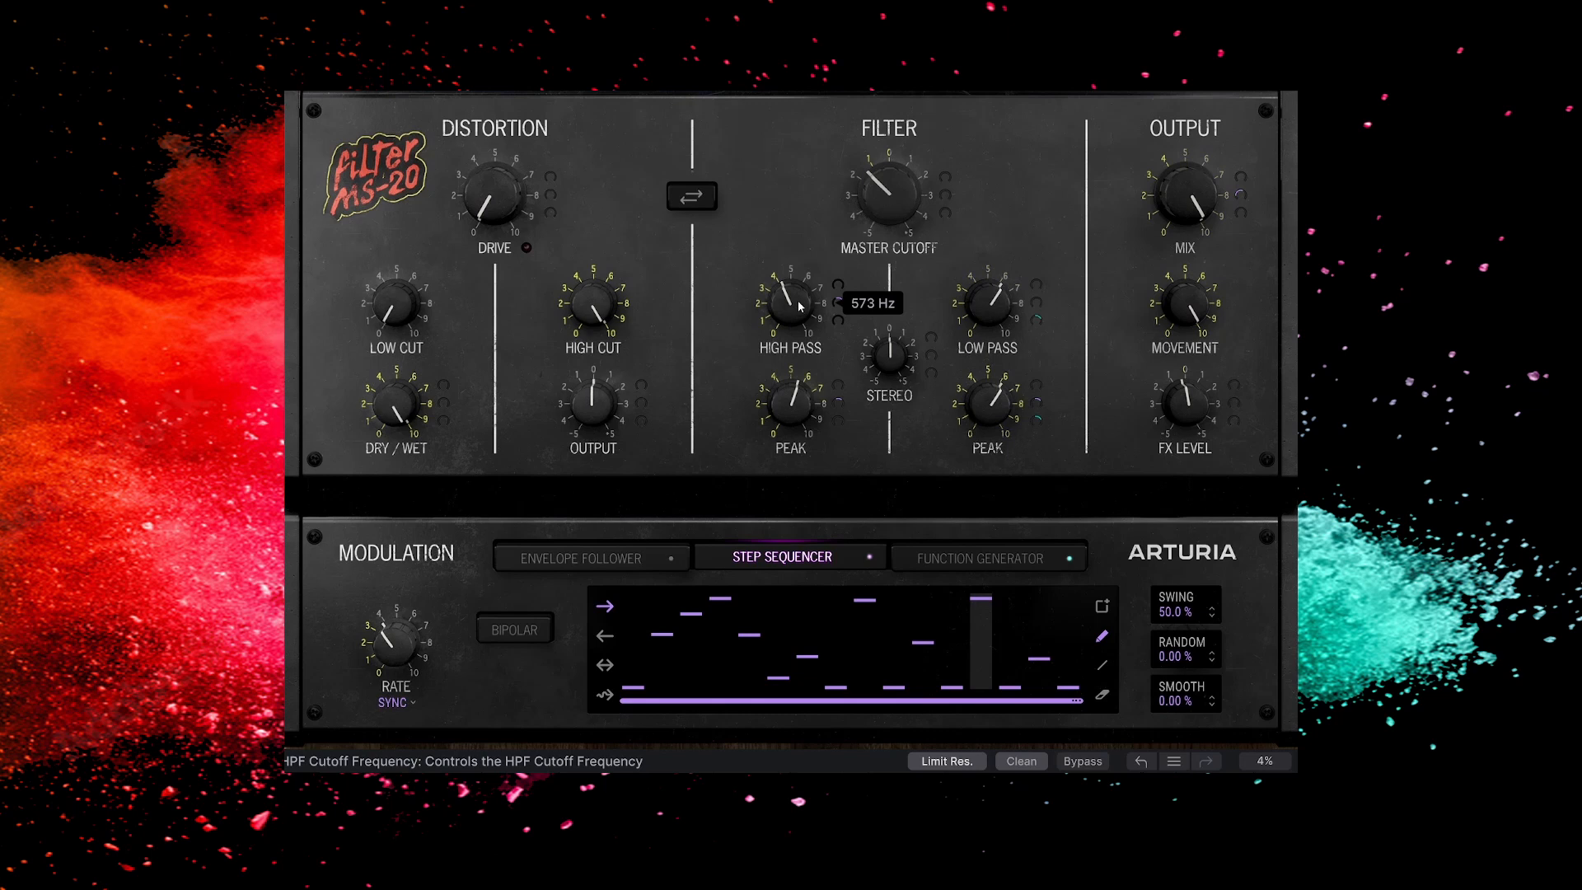